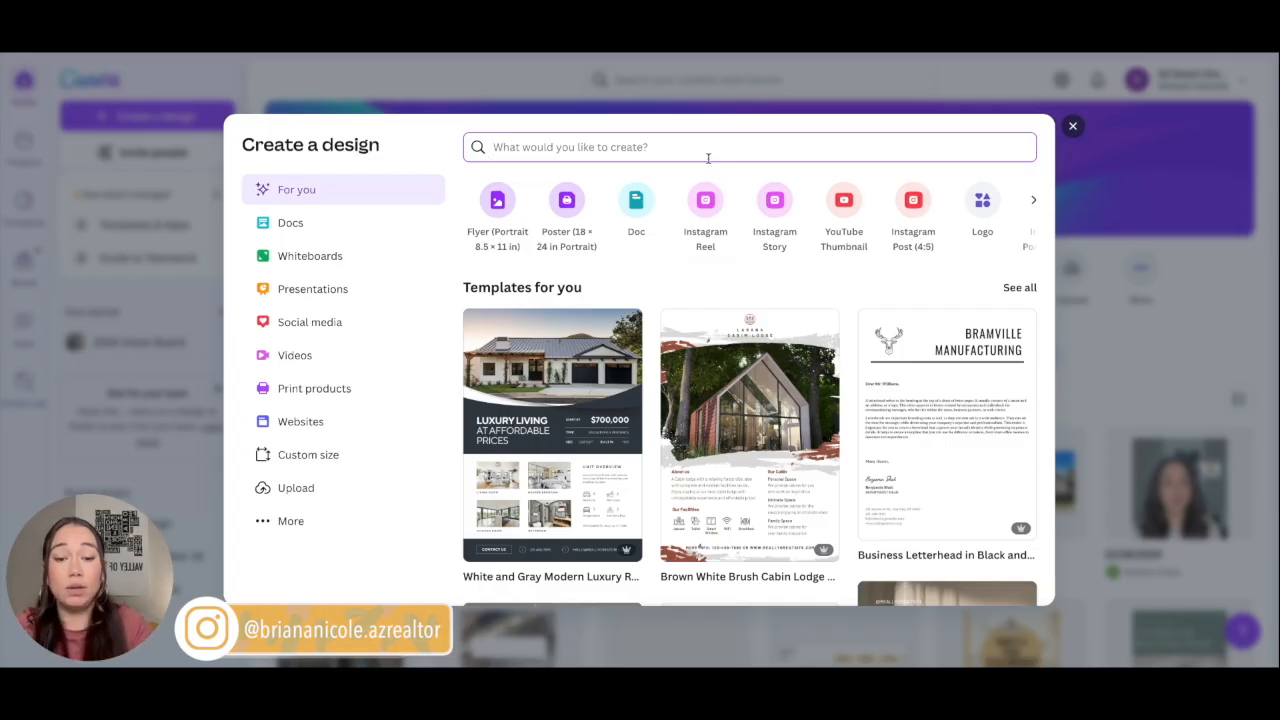
Step: Search the design picker for 'youtube banner'
{"action": "type", "text": "youtuber"}
{"action": "key", "text": "BackSpace"}
{"action": "key", "text": "BackSpace"}
{"action": "key", "text": "BackSpace"}
{"action": "type", "text": "be a"}
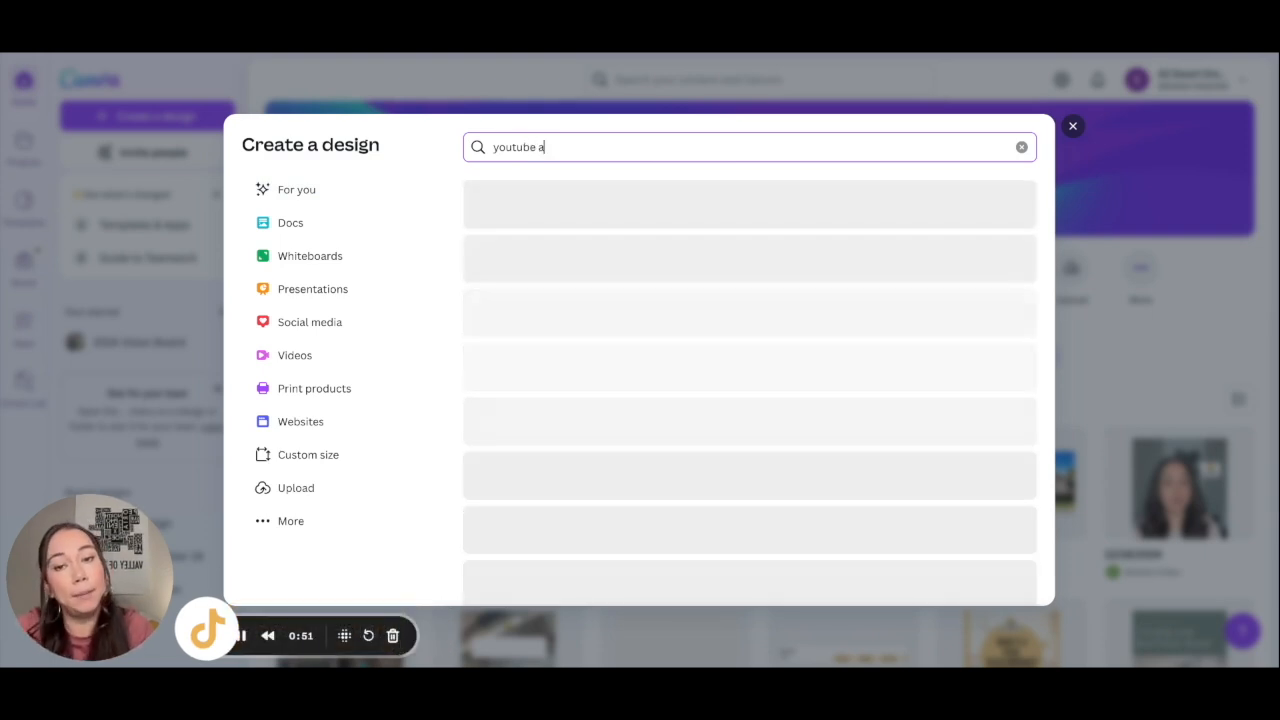
{"action": "key", "text": "BackSpace"}
{"action": "type", "text": "banner"}
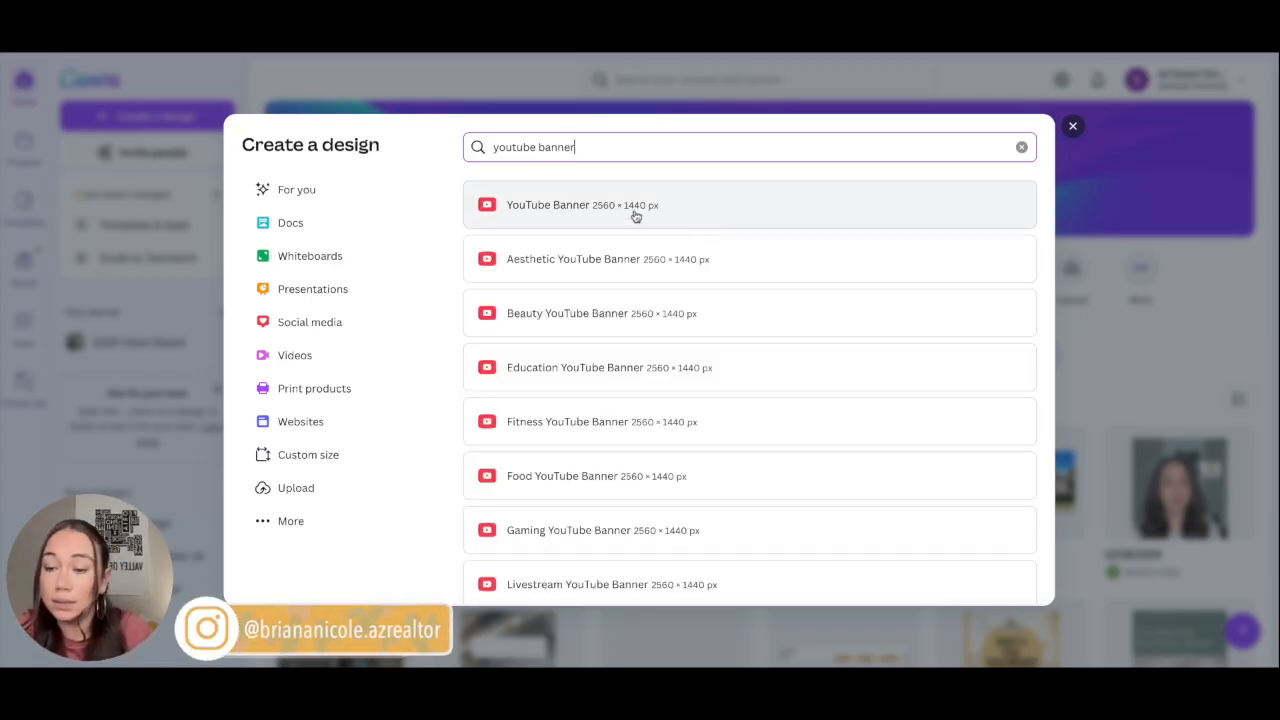
Step: Clear the search and start a blank Flyer (Portrait) design
{"action": "left_click_drag", "start_coordinate": [586, 140], "coordinate": [451, 149]}
{"action": "key", "text": "BackSpace"}
{"action": "left_click", "coordinate": [520, 212]}
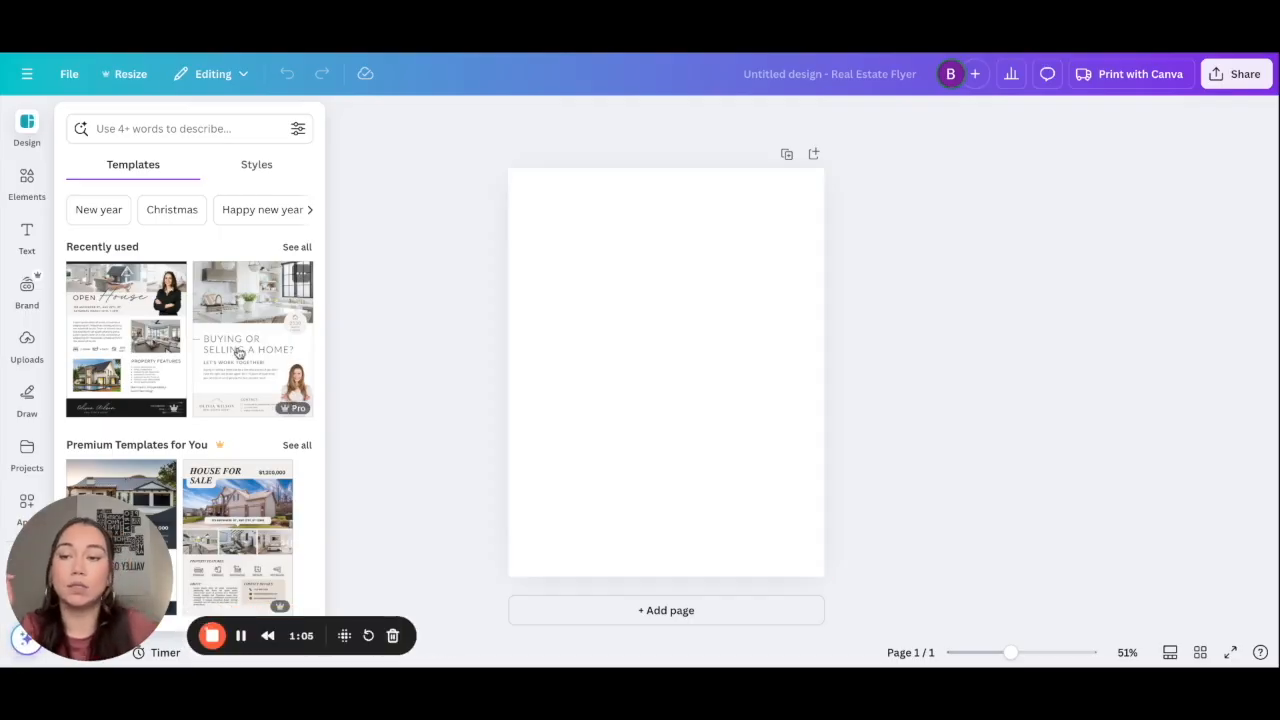
Step: Search templates for 'real estate', then apply the Beige Classy Real Estate Marketing Flyer
{"action": "left_click", "coordinate": [166, 131]}
{"action": "type", "text": "real"}
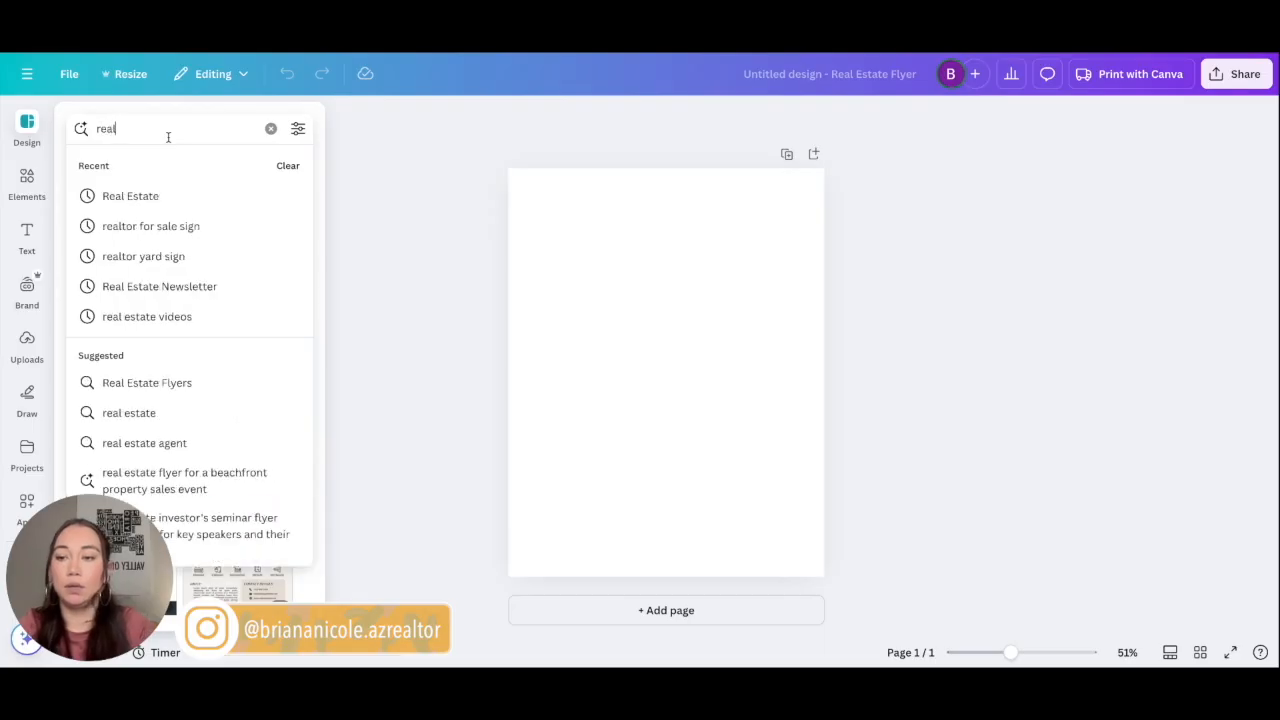
{"action": "type", "text": " estate"}
{"action": "key", "text": "Return"}
{"action": "scroll", "coordinate": [181, 366], "scroll_direction": "down", "scroll_amount": 2}
{"action": "scroll", "coordinate": [181, 366], "scroll_direction": "down", "scroll_amount": 6}
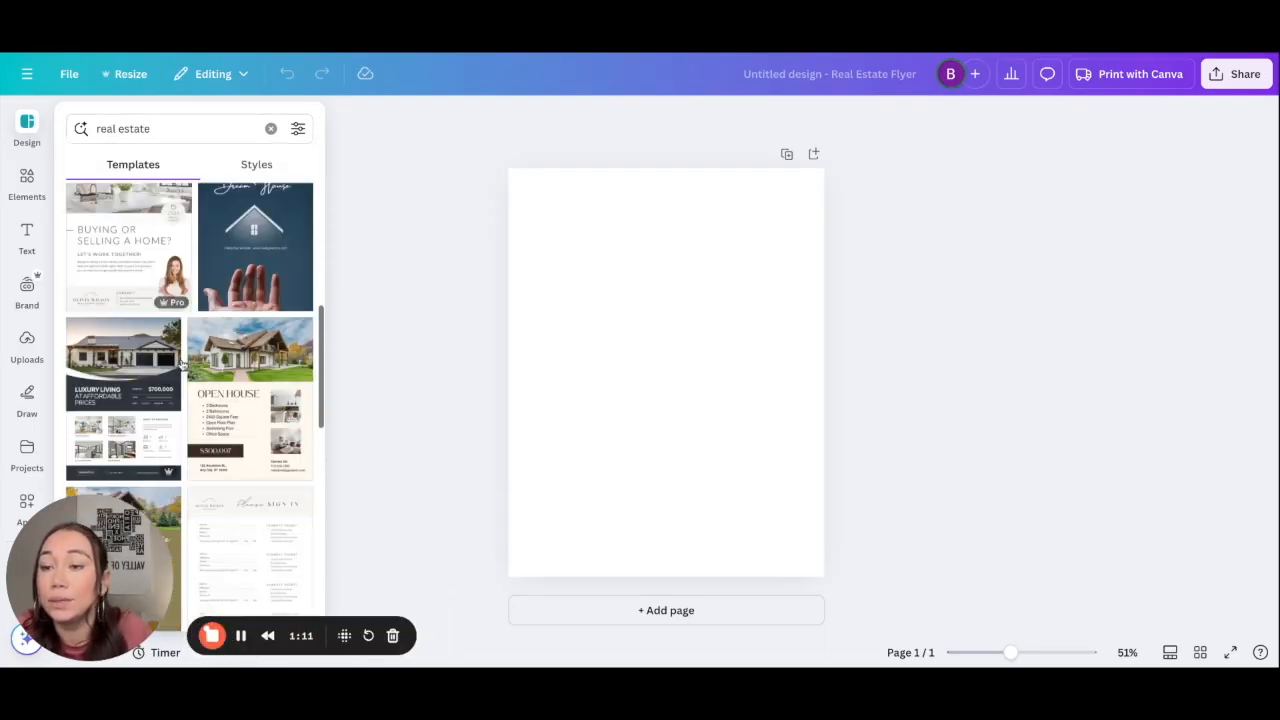
{"action": "scroll", "coordinate": [181, 366], "scroll_direction": "down", "scroll_amount": 1}
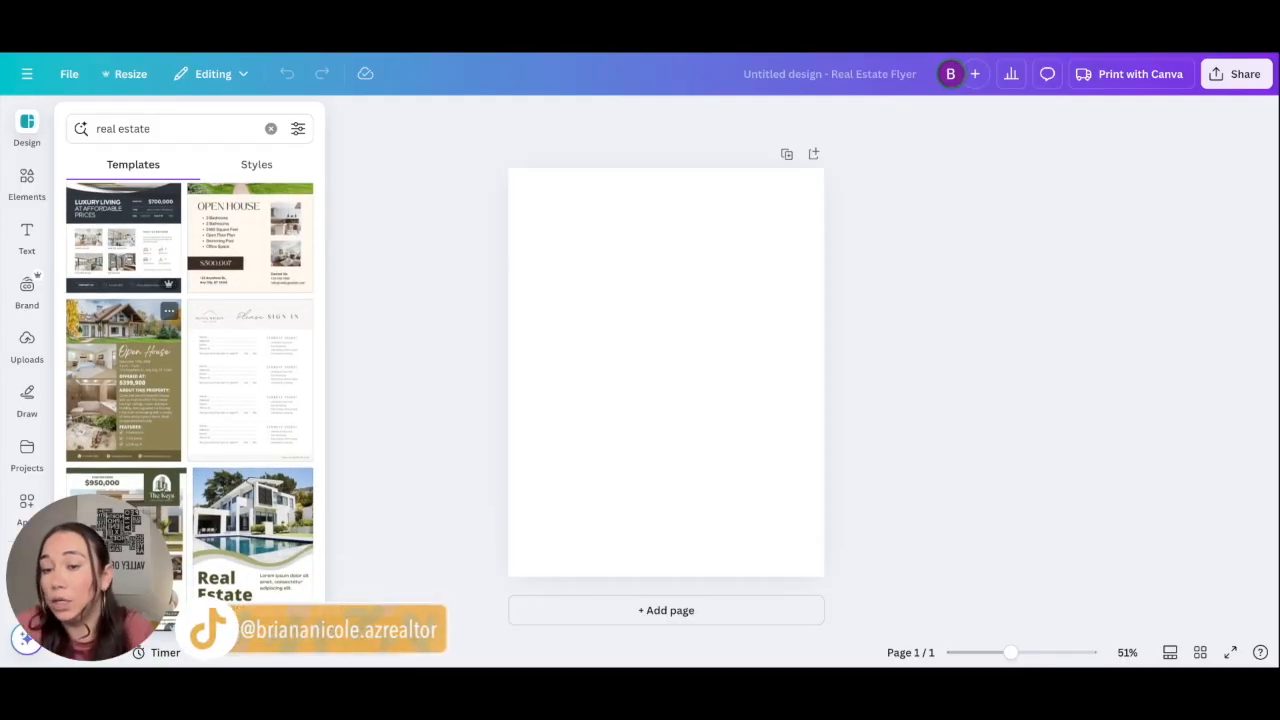
{"action": "scroll", "coordinate": [189, 411], "scroll_direction": "up", "scroll_amount": 7}
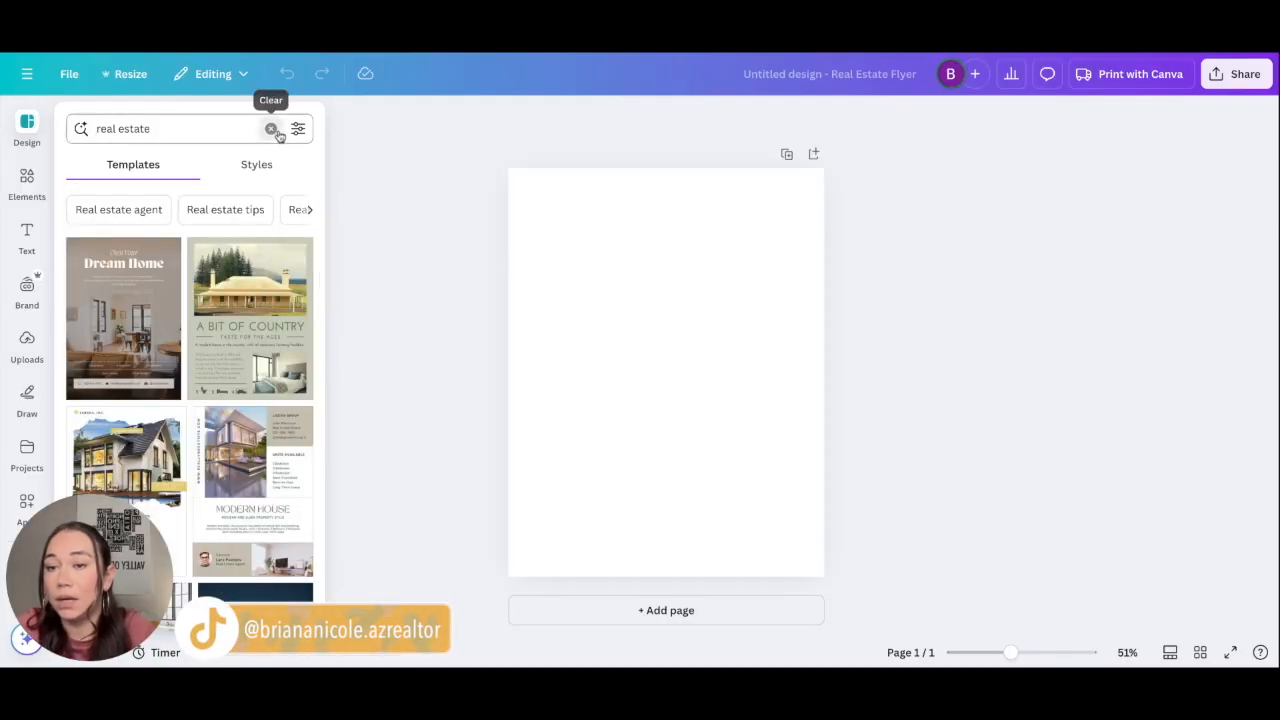
{"action": "left_click", "coordinate": [271, 129]}
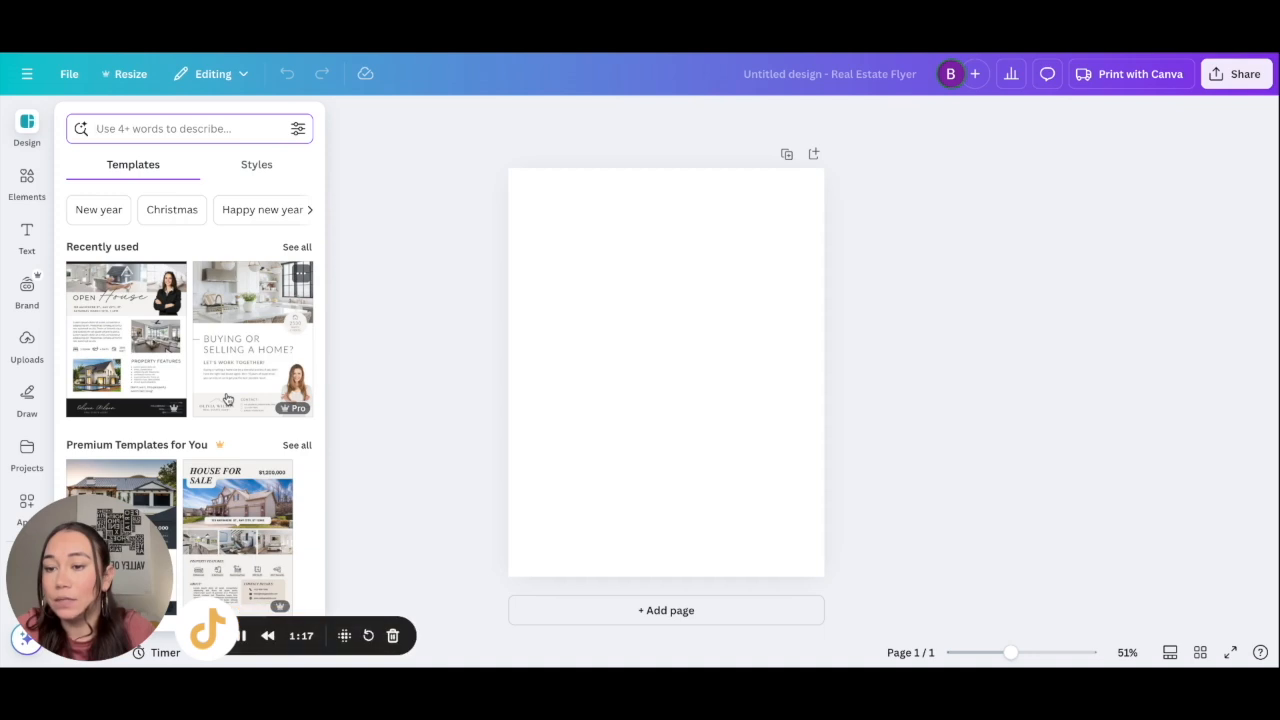
{"action": "left_click", "coordinate": [233, 355]}
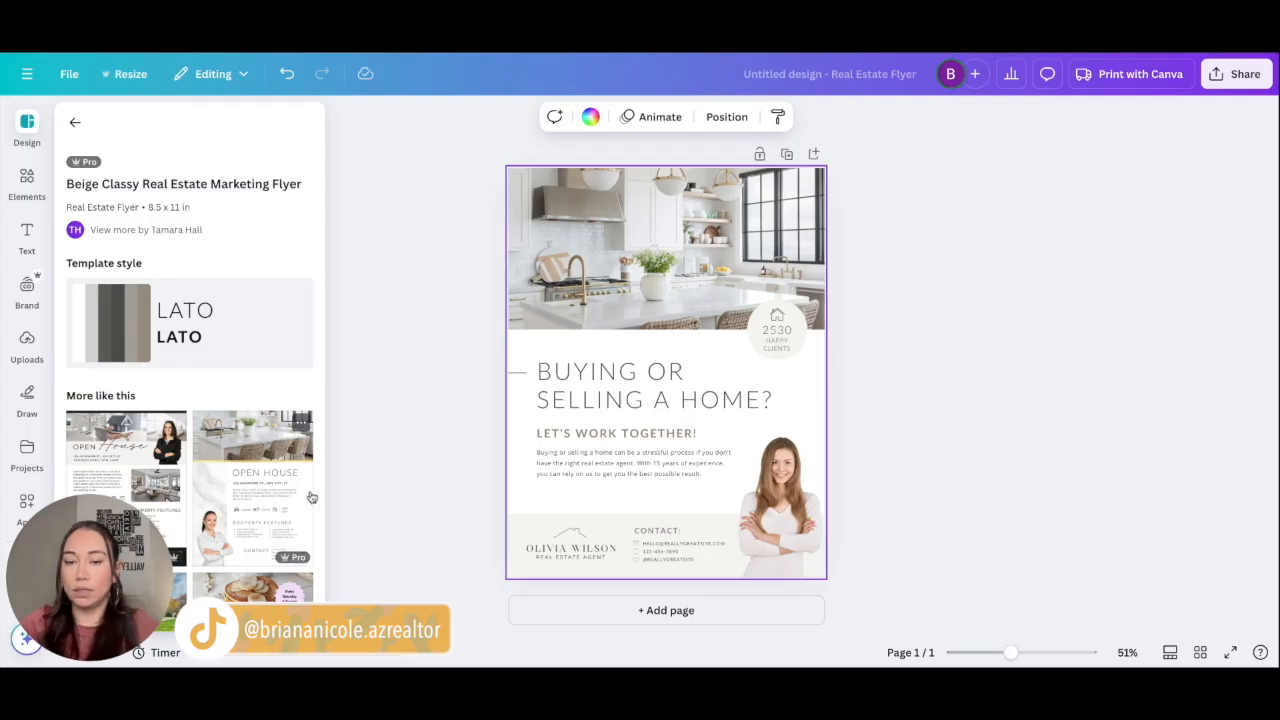
Step: Add a second page and apply the White Luxury Real Estate Open House Flyer template to it
{"action": "left_click", "coordinate": [586, 619]}
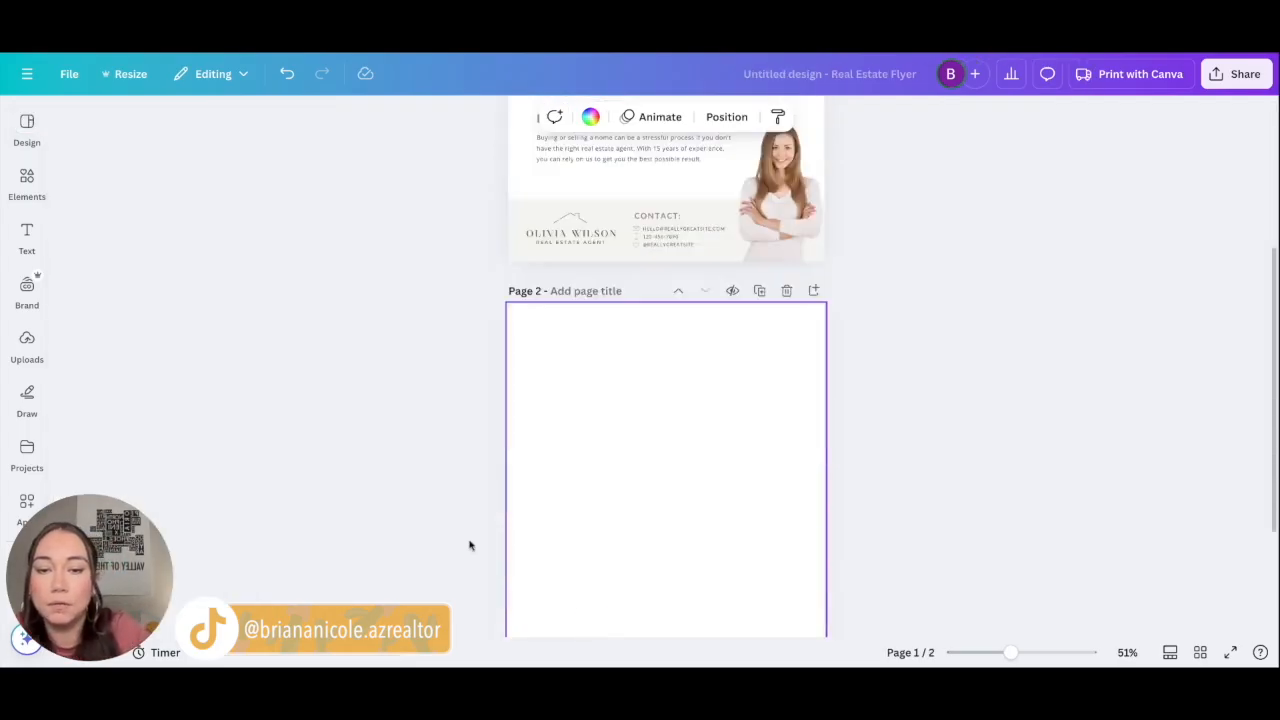
{"action": "left_click", "coordinate": [27, 180]}
{"action": "left_click", "coordinate": [27, 130]}
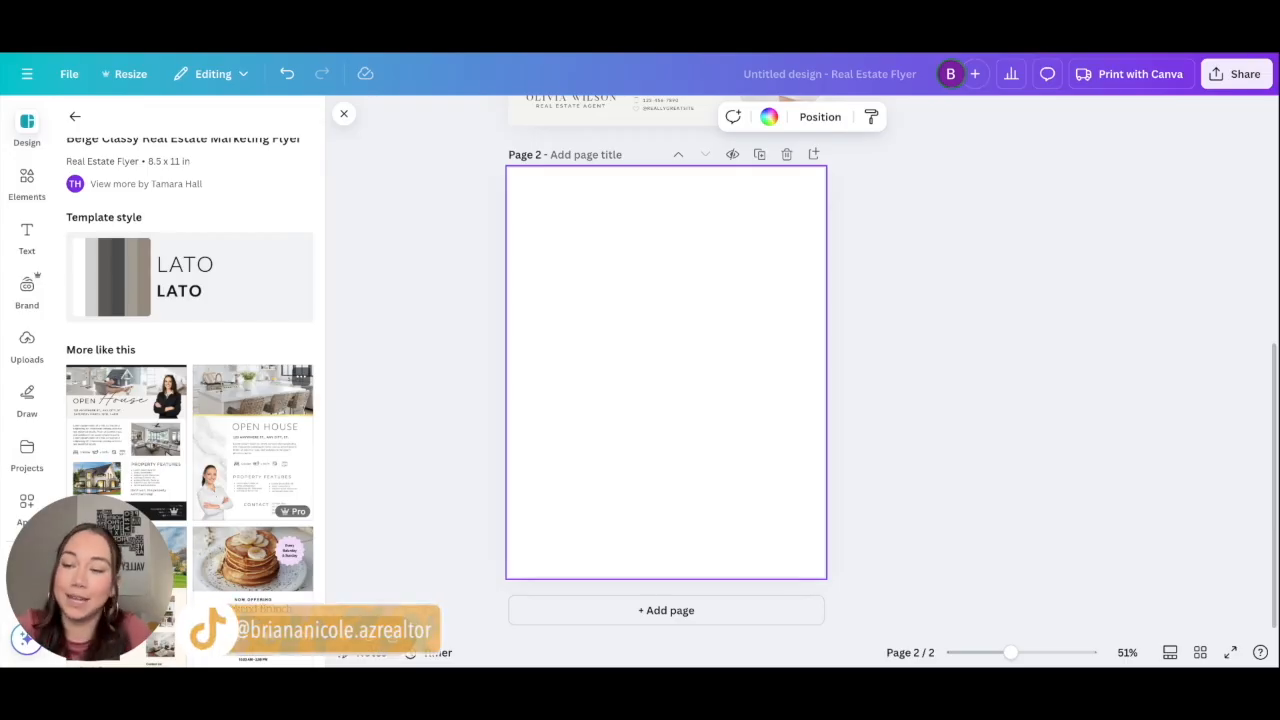
{"action": "left_click", "coordinate": [270, 489]}
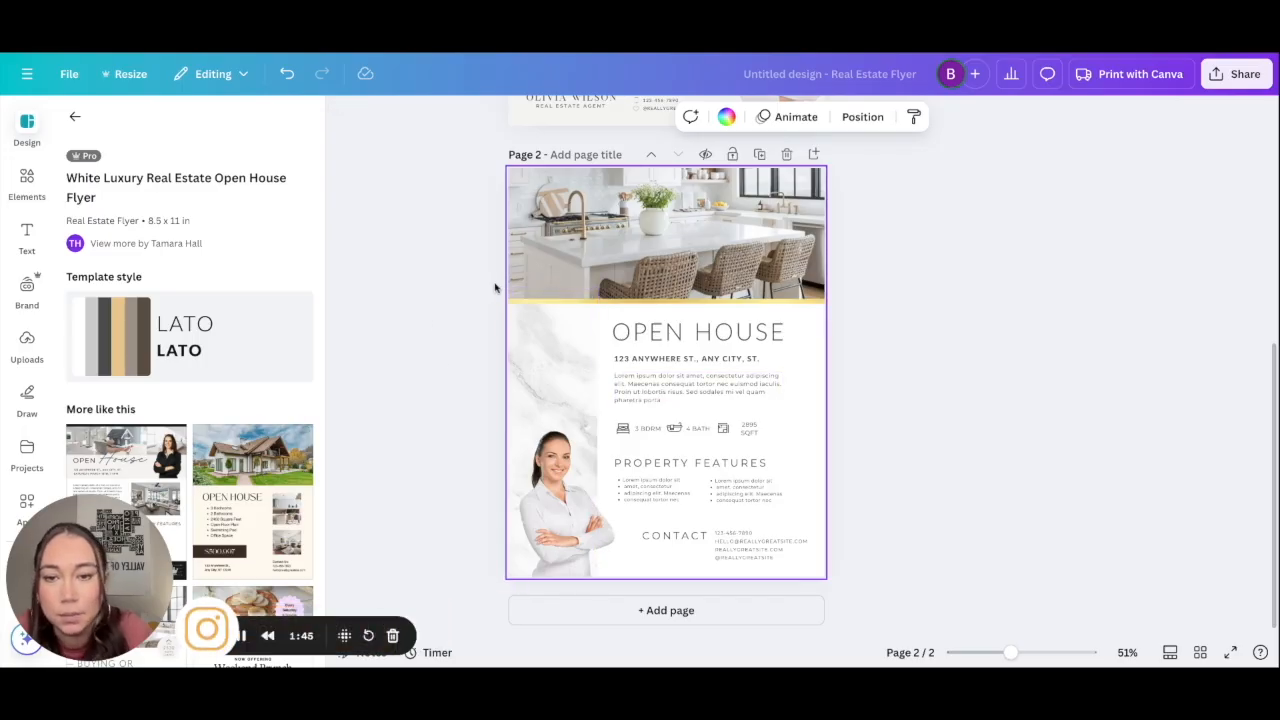
Step: Copy page 2's gold strip onto page 1 and lower it to the kitchen photo's bottom edge
{"action": "scroll", "coordinate": [492, 290], "scroll_direction": "up", "scroll_amount": 5}
{"action": "scroll", "coordinate": [492, 290], "scroll_direction": "down", "scroll_amount": 5}
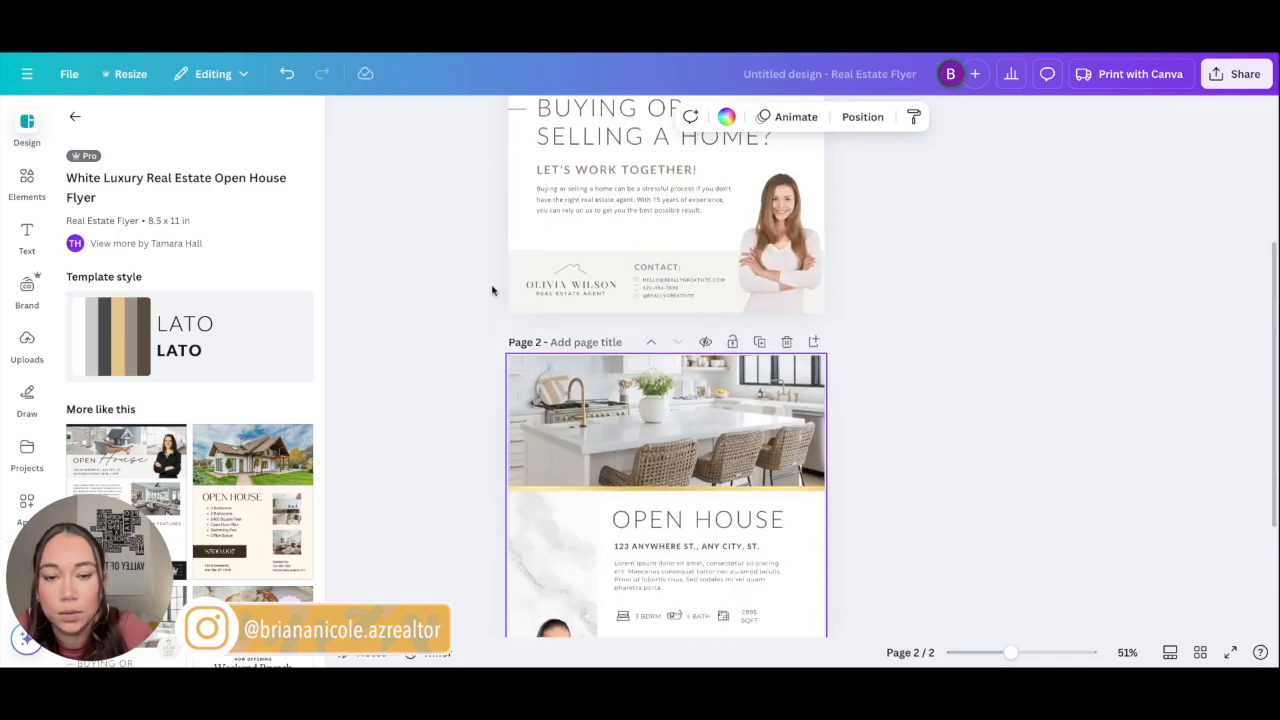
{"action": "scroll", "coordinate": [541, 561], "scroll_direction": "up", "scroll_amount": 4}
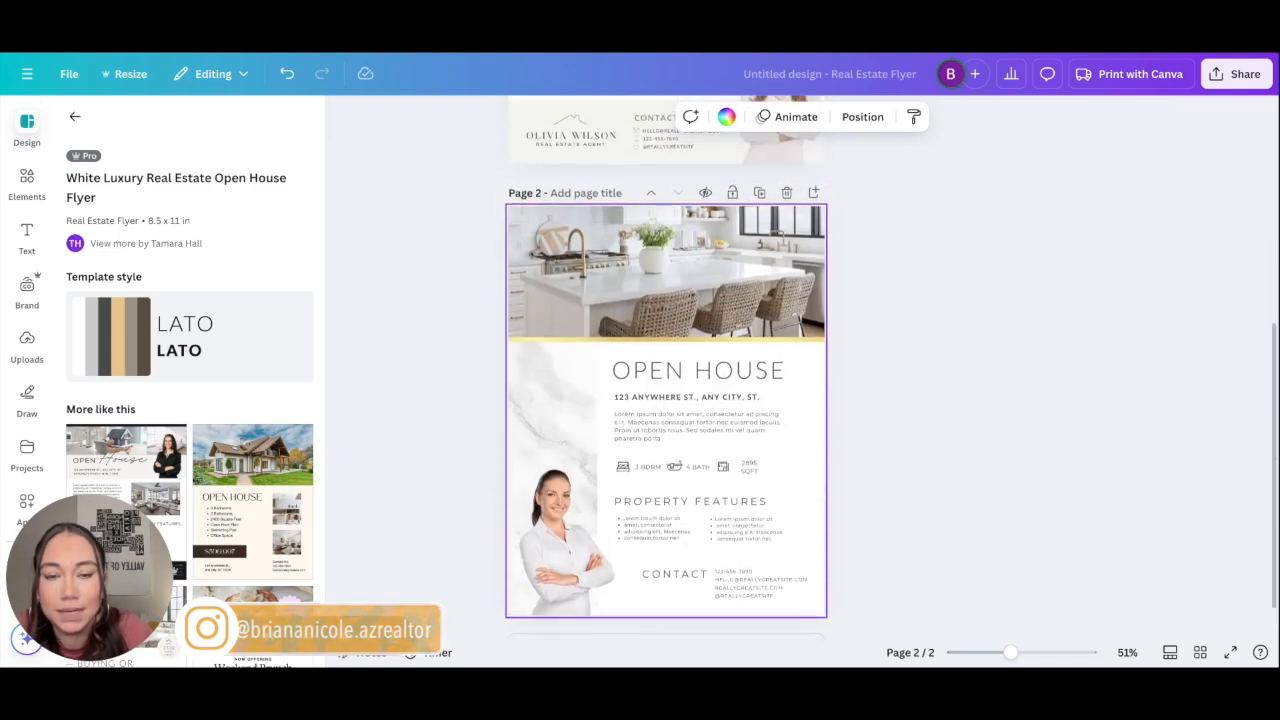
{"action": "scroll", "coordinate": [541, 561], "scroll_direction": "down", "scroll_amount": 2}
{"action": "scroll", "coordinate": [541, 561], "scroll_direction": "down", "scroll_amount": 2}
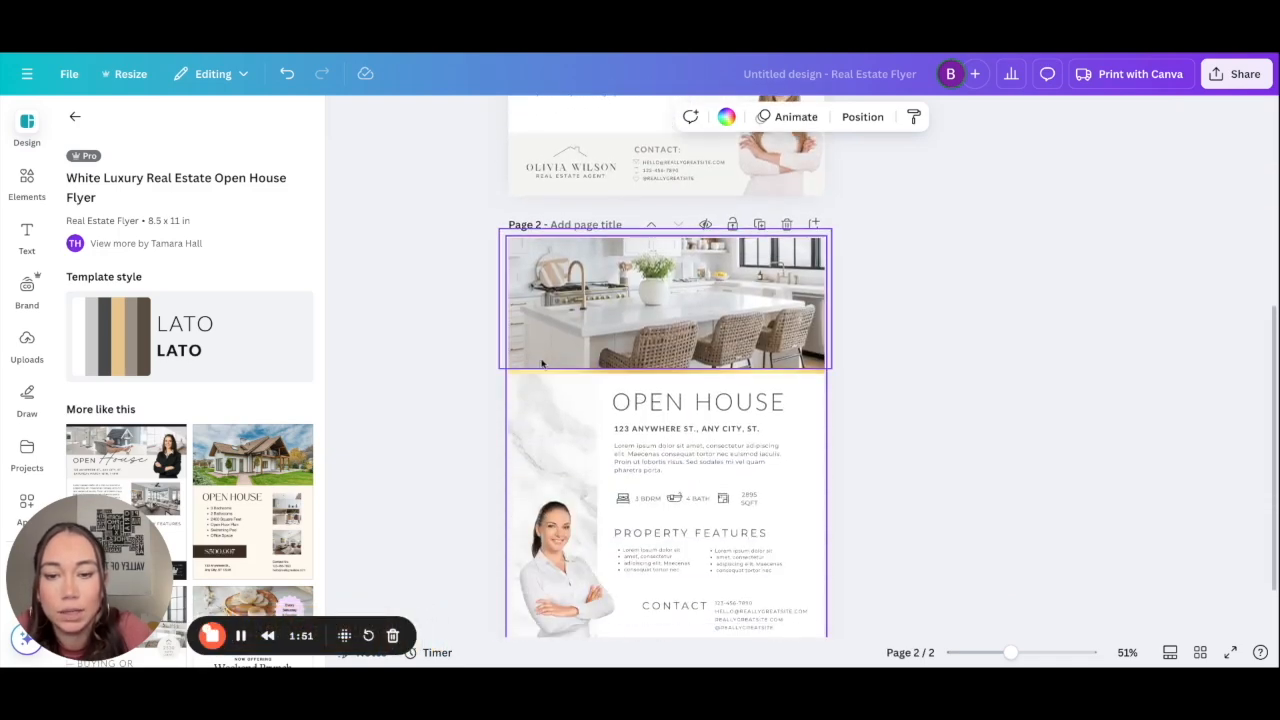
{"action": "left_click", "coordinate": [527, 369]}
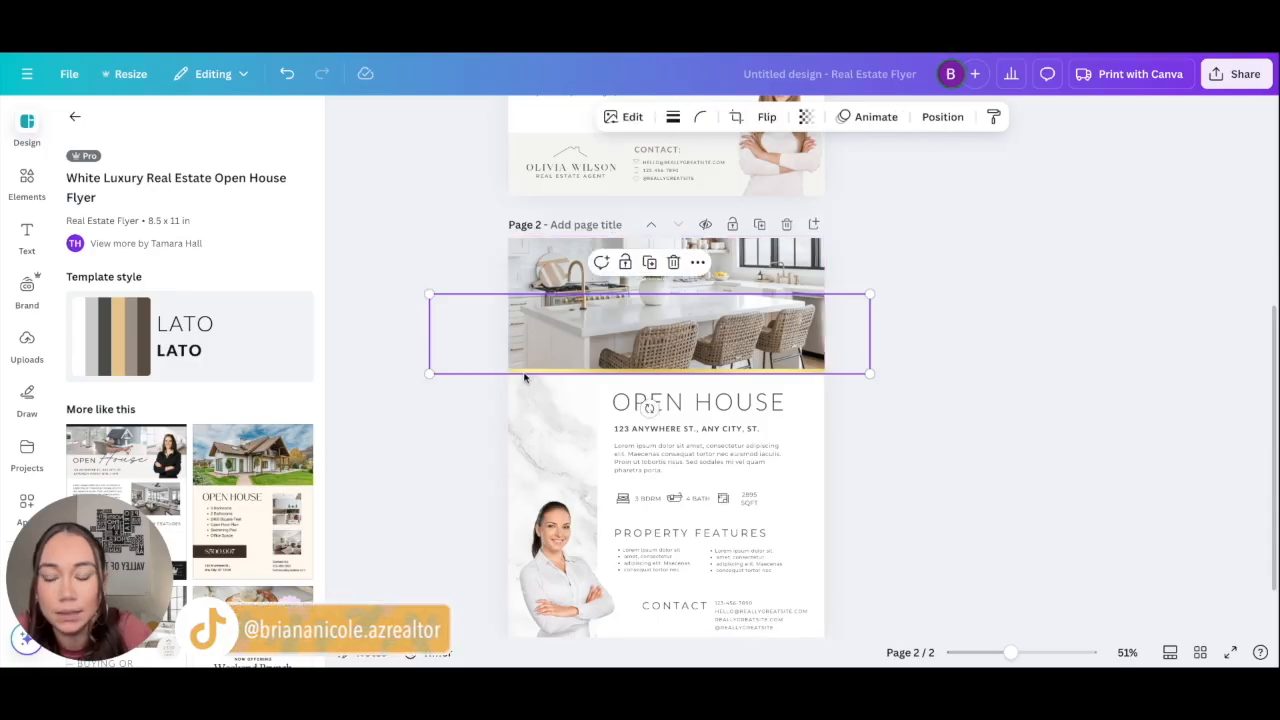
{"action": "scroll", "coordinate": [525, 373], "scroll_direction": "up", "scroll_amount": 3}
{"action": "left_click", "coordinate": [506, 346]}
{"action": "left_click", "coordinate": [516, 352]}
{"action": "key", "text": "super+v"}
{"action": "left_click_drag", "start_coordinate": [606, 217], "coordinate": [607, 252]}
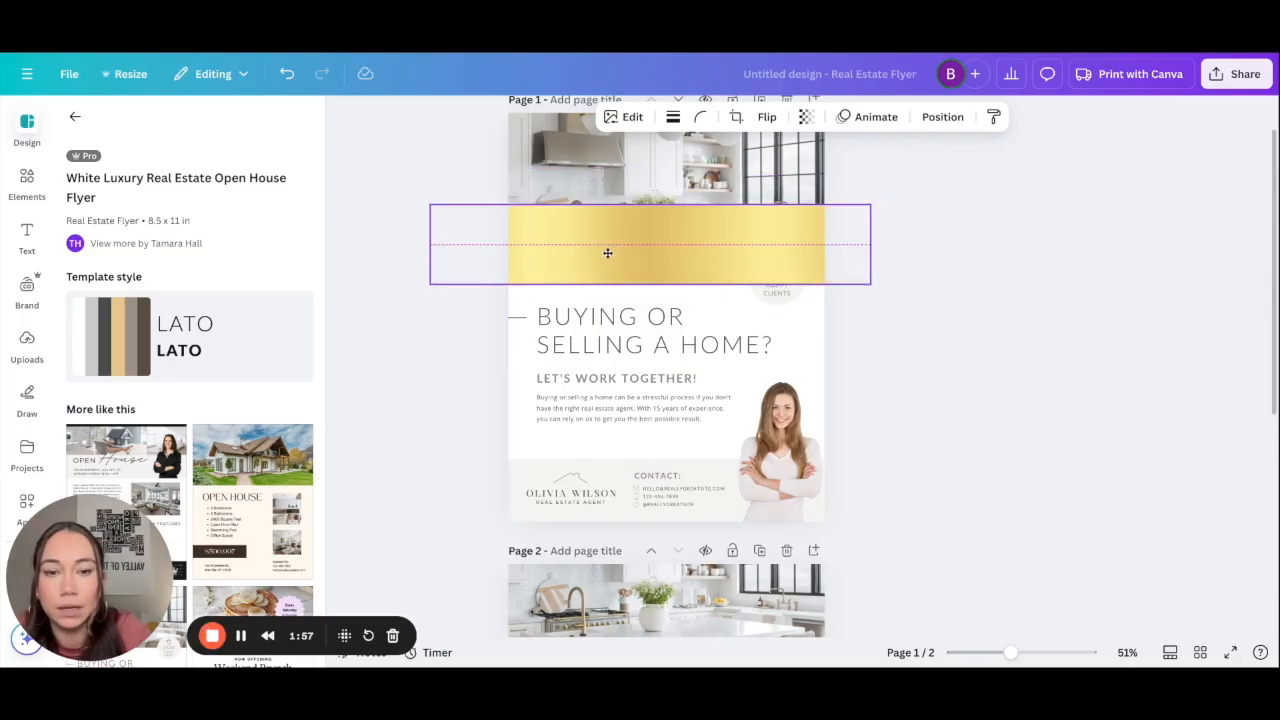
Step: Send the gold strip behind the kitchen photo and shorten the photo to reveal a thin strip
{"action": "left_click", "coordinate": [698, 172]}
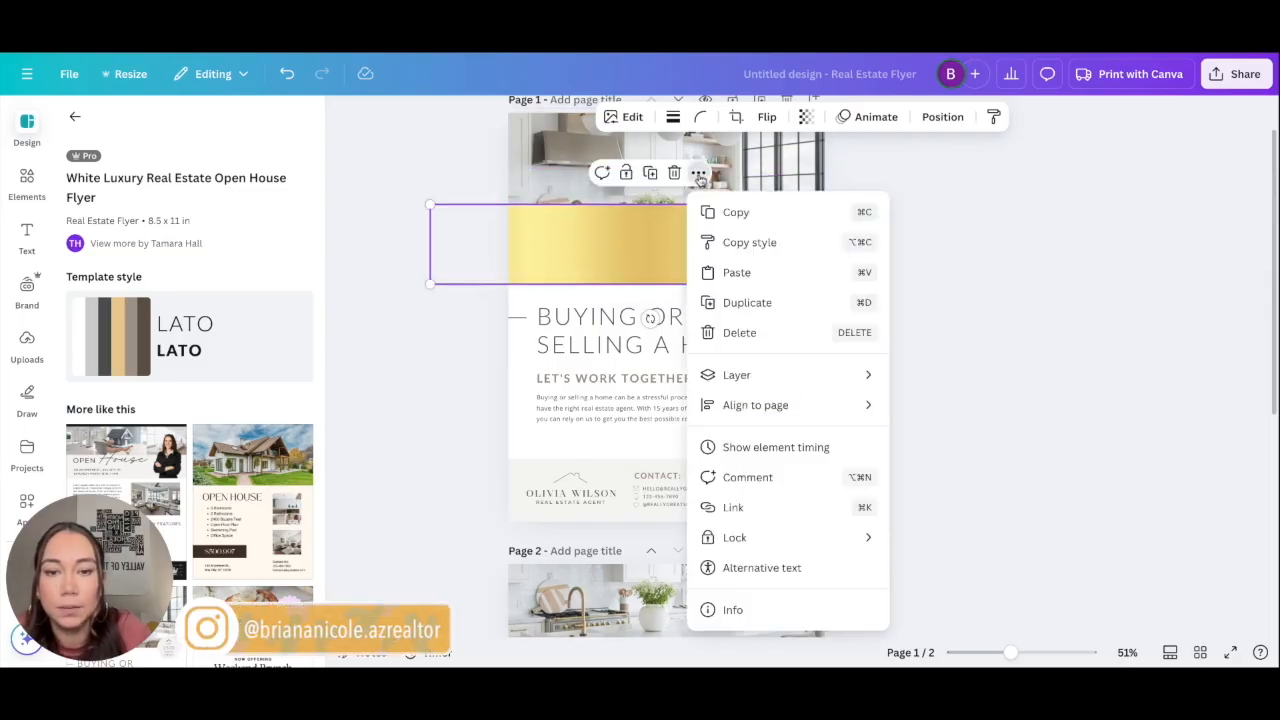
{"action": "mouse_move", "coordinate": [764, 386]}
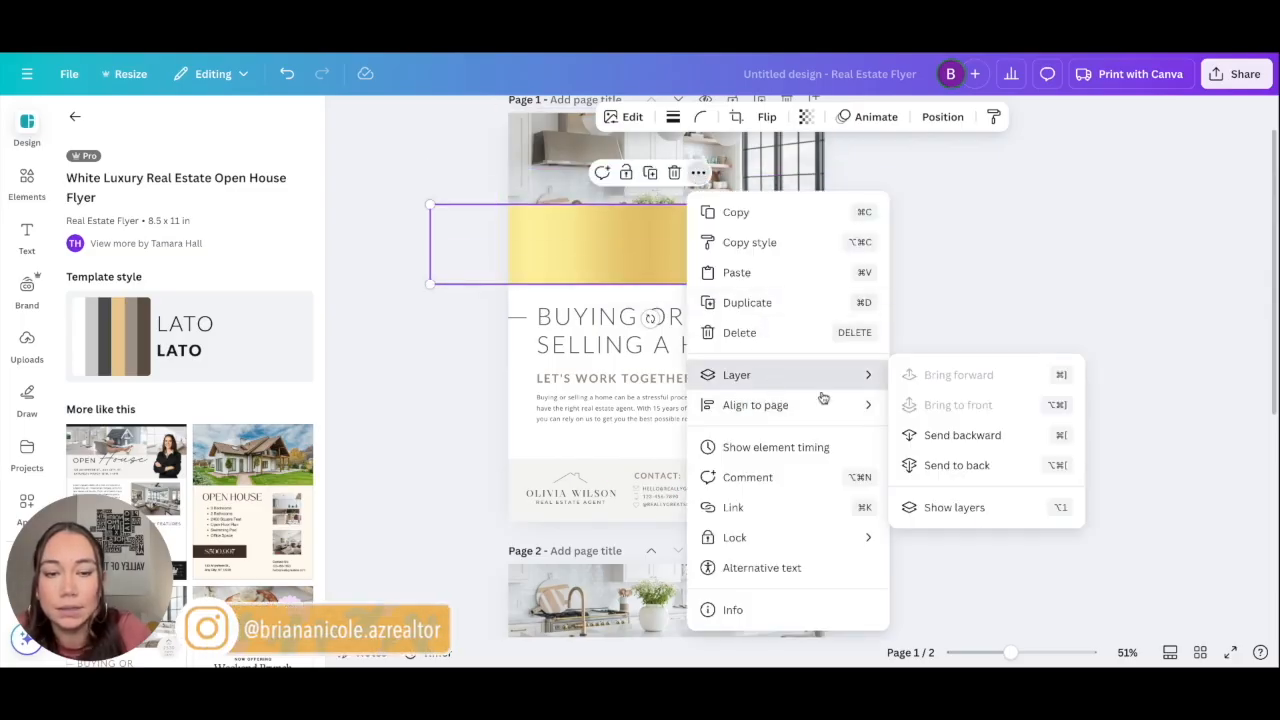
{"action": "left_click", "coordinate": [940, 464]}
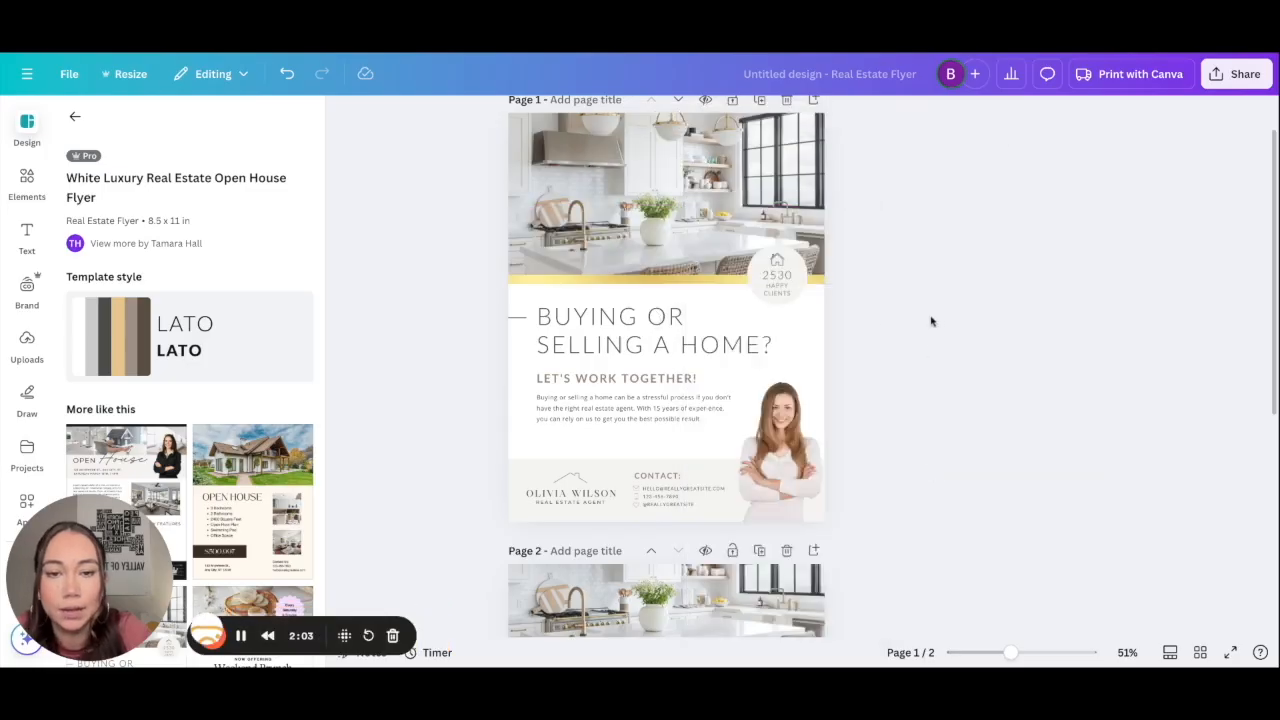
{"action": "scroll", "coordinate": [890, 364], "scroll_direction": "down", "scroll_amount": 3}
{"action": "scroll", "coordinate": [890, 366], "scroll_direction": "up", "scroll_amount": 2}
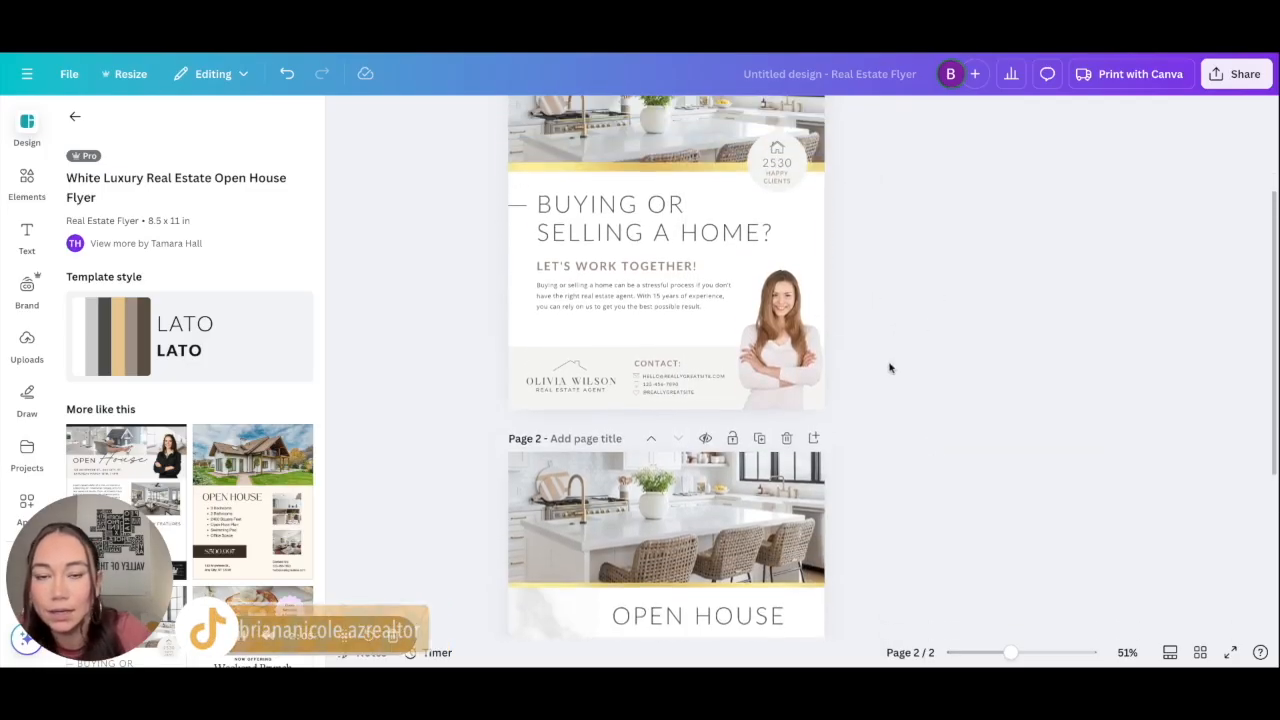
{"action": "left_click", "coordinate": [668, 218]}
{"action": "left_click_drag", "start_coordinate": [668, 218], "coordinate": [668, 213]}
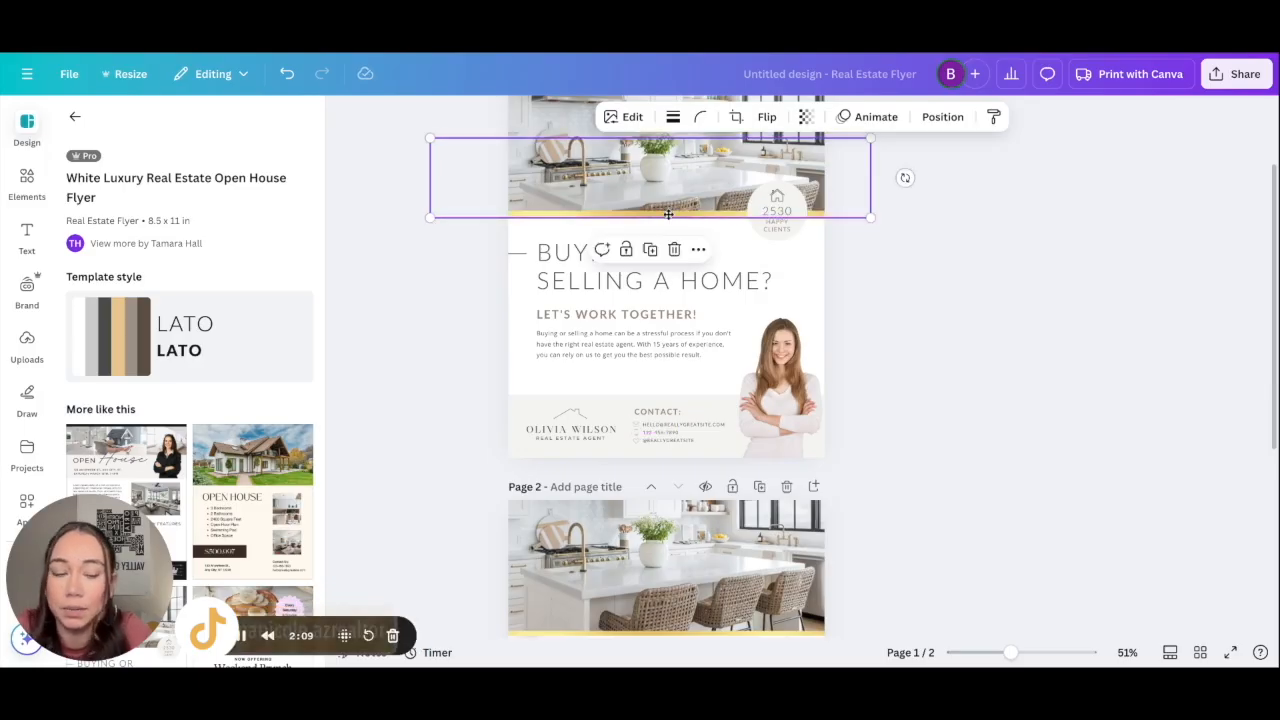
{"action": "scroll", "coordinate": [575, 498], "scroll_direction": "down", "scroll_amount": 4}
{"action": "scroll", "coordinate": [575, 498], "scroll_direction": "up", "scroll_amount": 2}
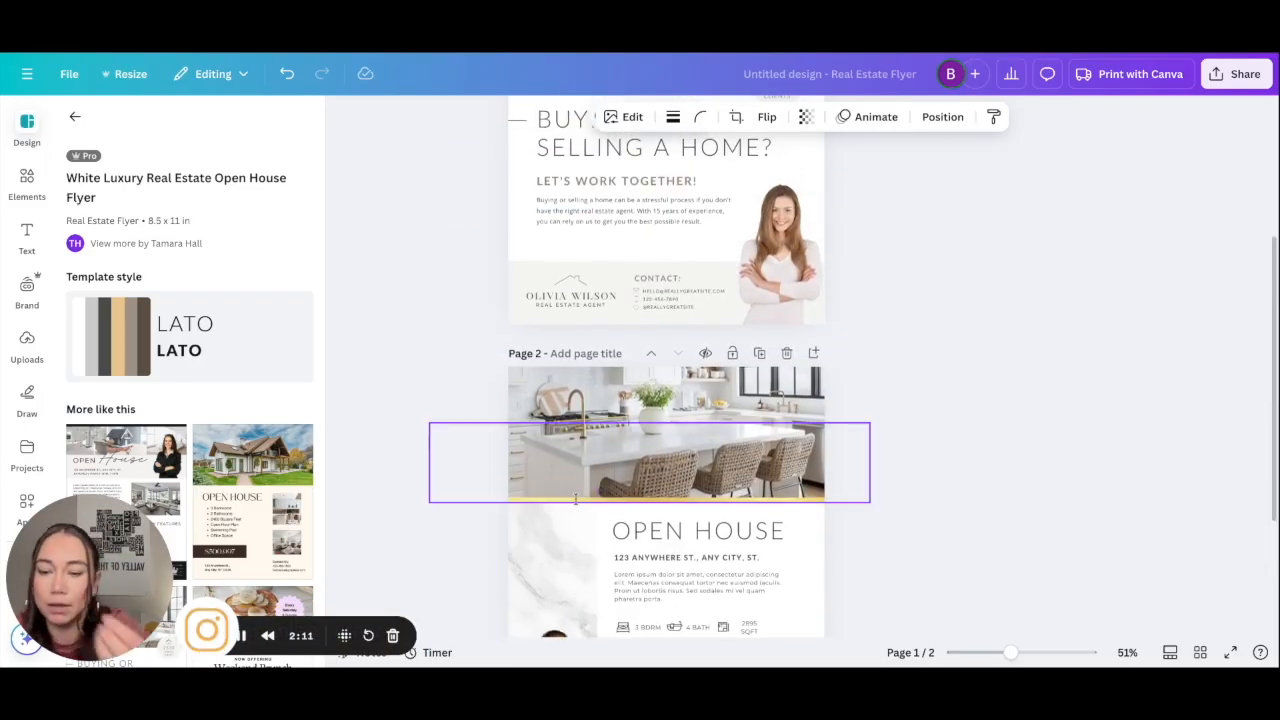
{"action": "scroll", "coordinate": [586, 506], "scroll_direction": "up", "scroll_amount": 2}
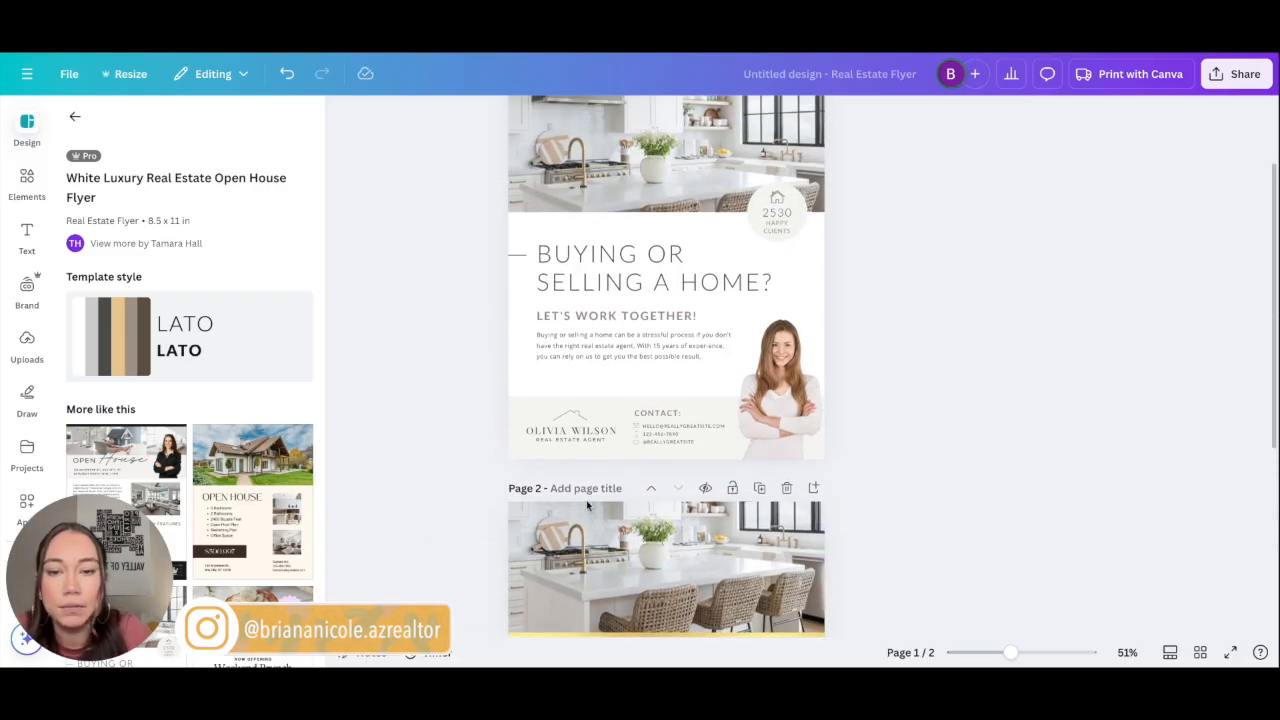
{"action": "scroll", "coordinate": [786, 352], "scroll_direction": "down", "scroll_amount": 4}
Step: Delete the Open House page and edit the introductory paragraph
{"action": "left_click", "coordinate": [786, 281]}
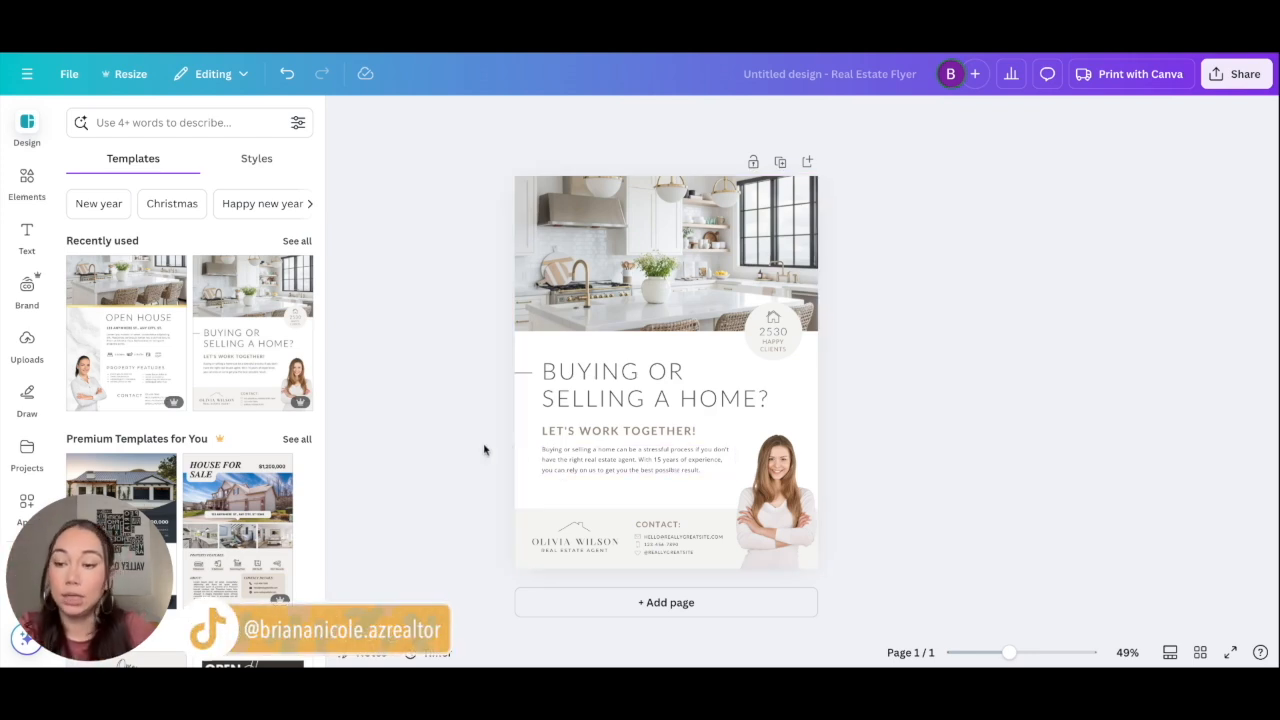
{"action": "double_click", "coordinate": [620, 462]}
{"action": "left_click", "coordinate": [670, 470]}
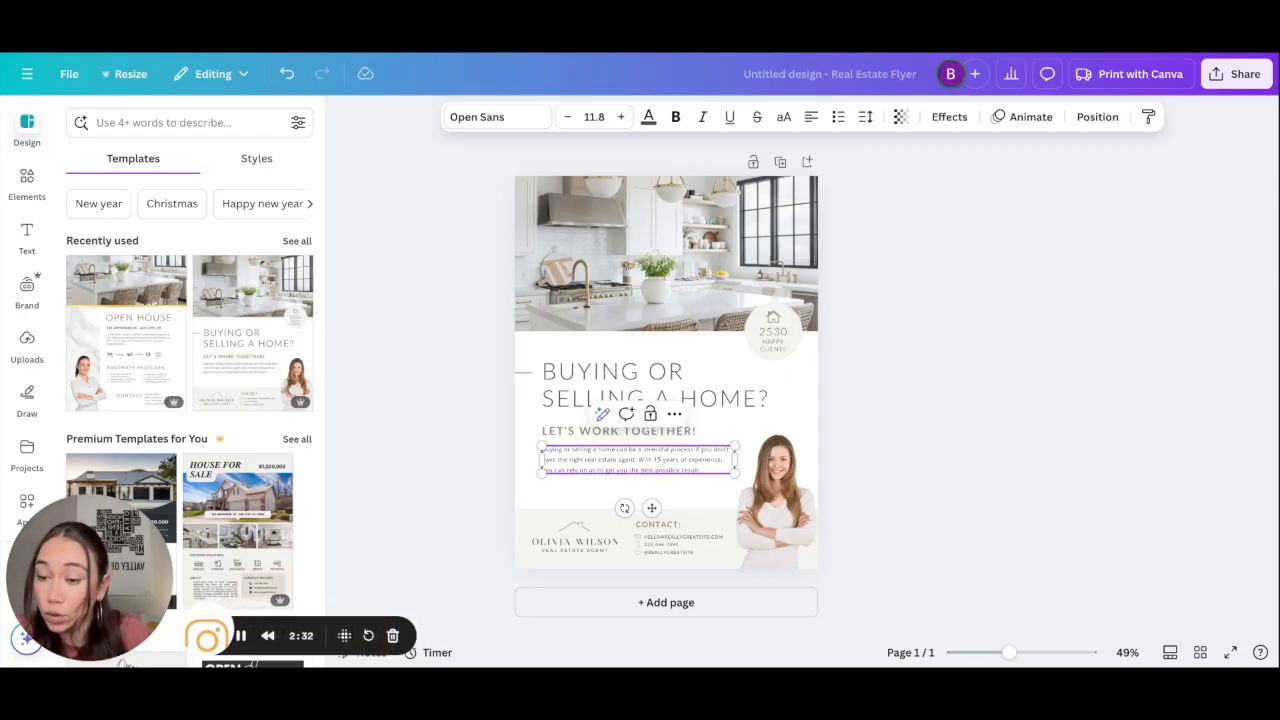
{"action": "left_click", "coordinate": [829, 491]}
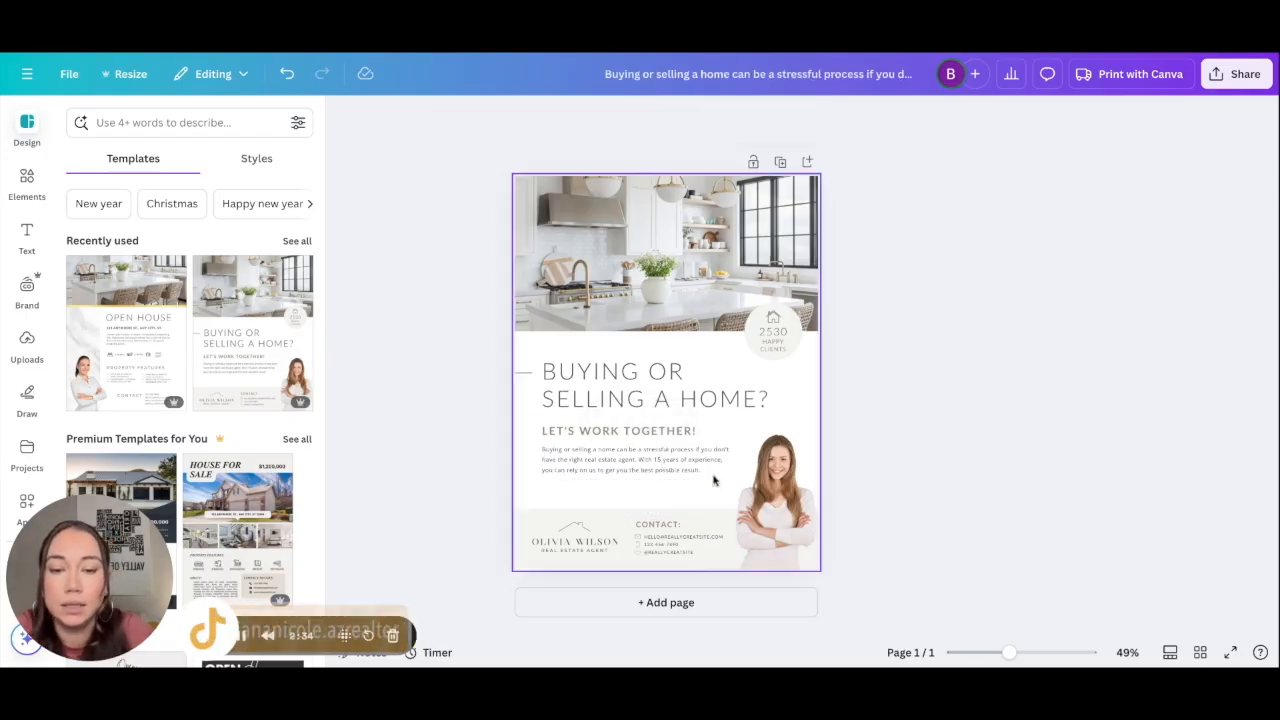
Step: Check the 'BUYING OR SELLING A HOME?' heading text box
{"action": "left_click", "coordinate": [668, 390]}
{"action": "left_click", "coordinate": [828, 375]}
{"action": "left_click", "coordinate": [674, 396]}
{"action": "left_click", "coordinate": [916, 375]}
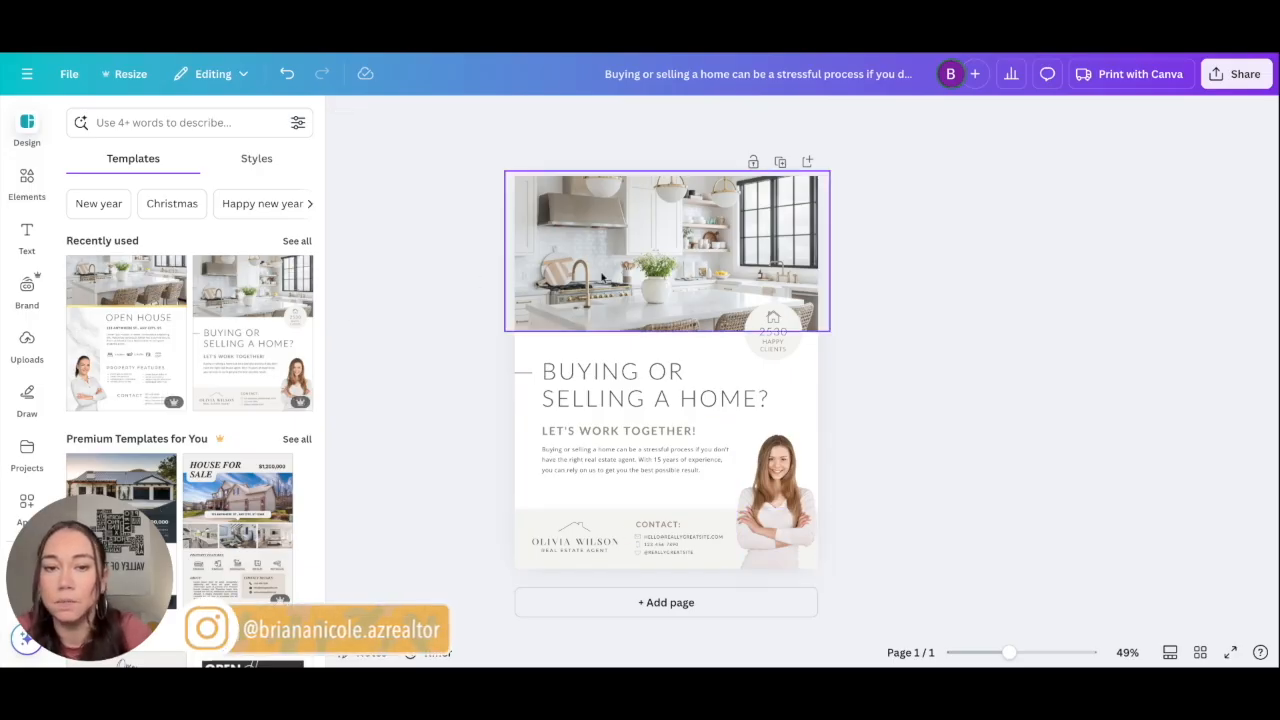
Step: Upload new property images from the computer into Uploads
{"action": "left_click", "coordinate": [604, 278]}
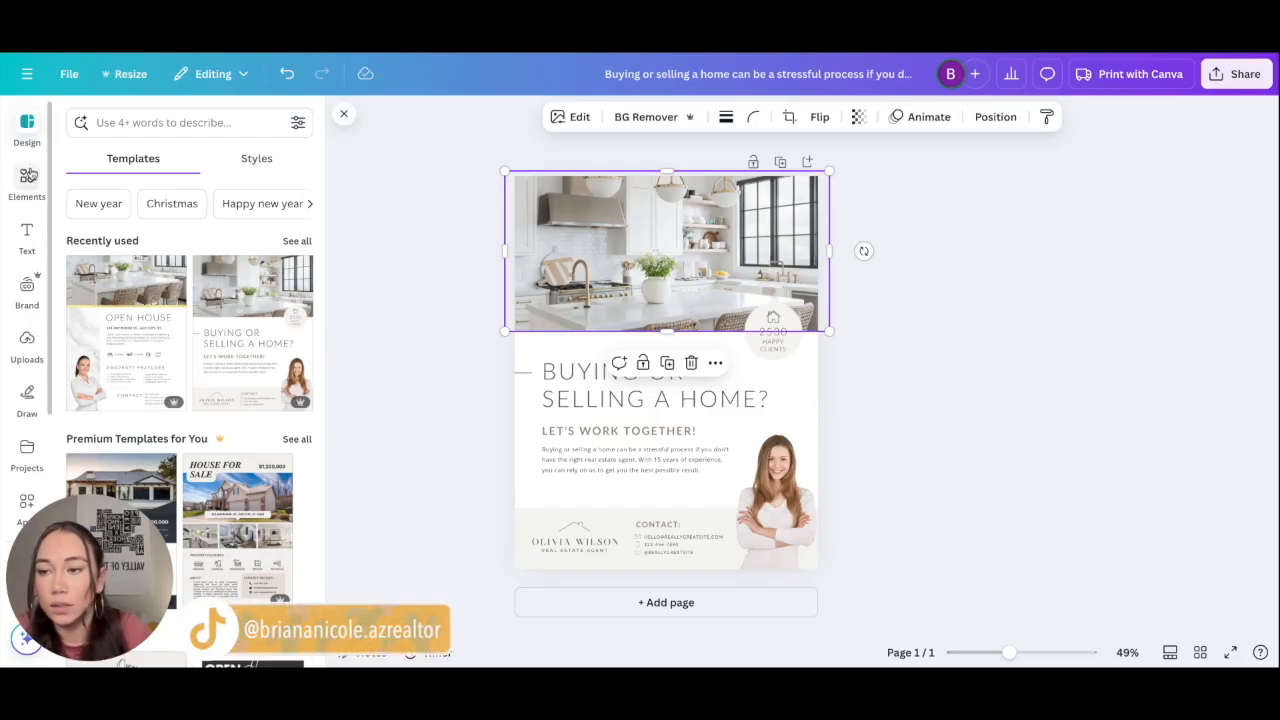
{"action": "left_click", "coordinate": [425, 310]}
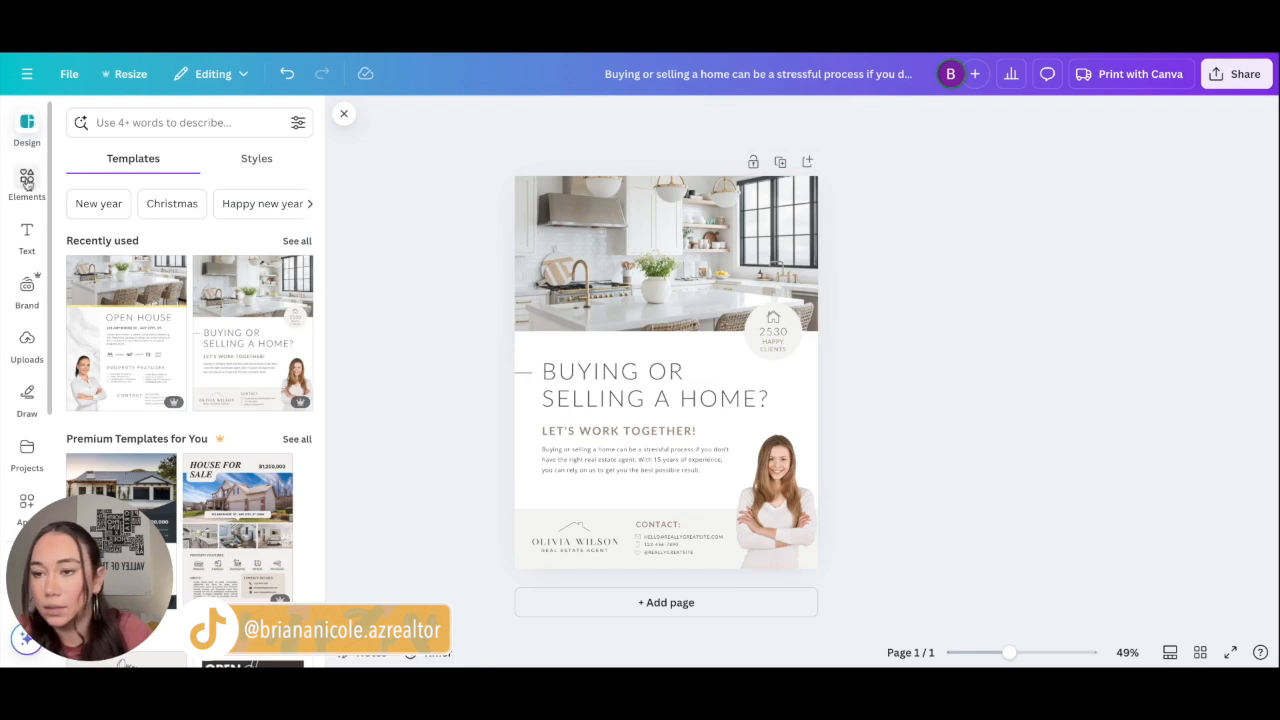
{"action": "scroll", "coordinate": [37, 279], "scroll_direction": "down", "scroll_amount": 1}
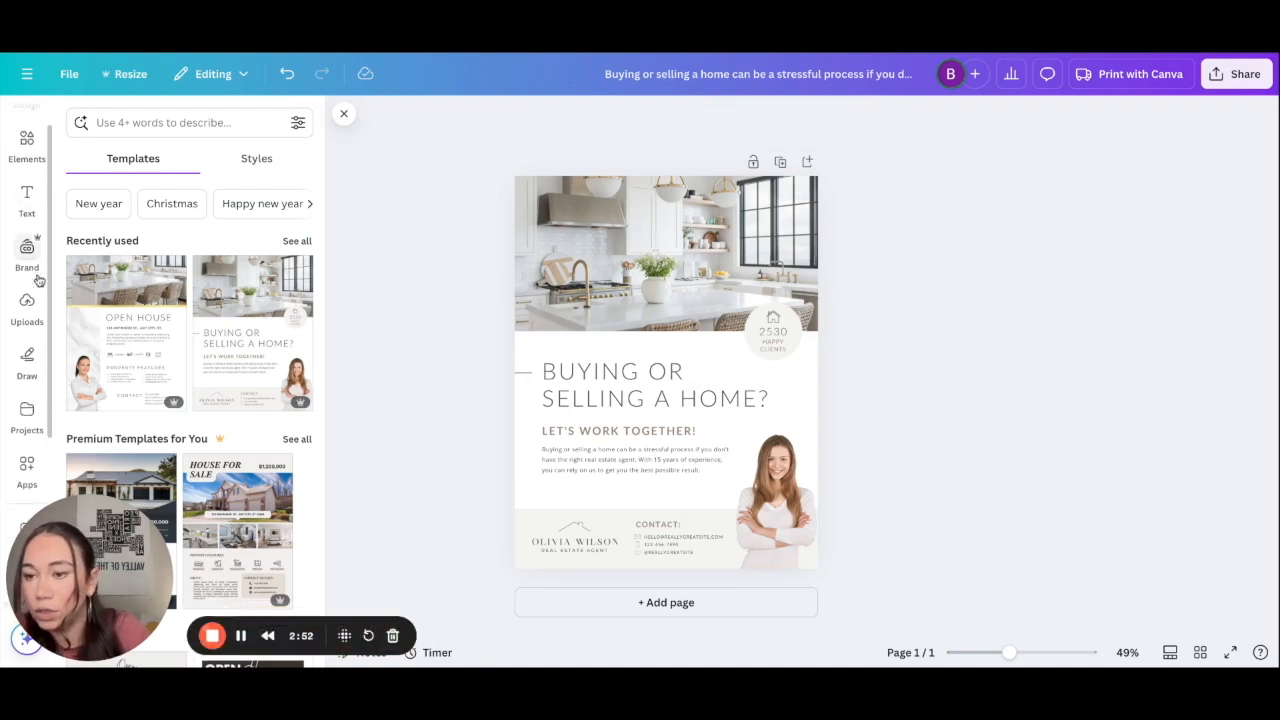
{"action": "scroll", "coordinate": [38, 280], "scroll_direction": "down", "scroll_amount": 1}
{"action": "left_click", "coordinate": [31, 267]}
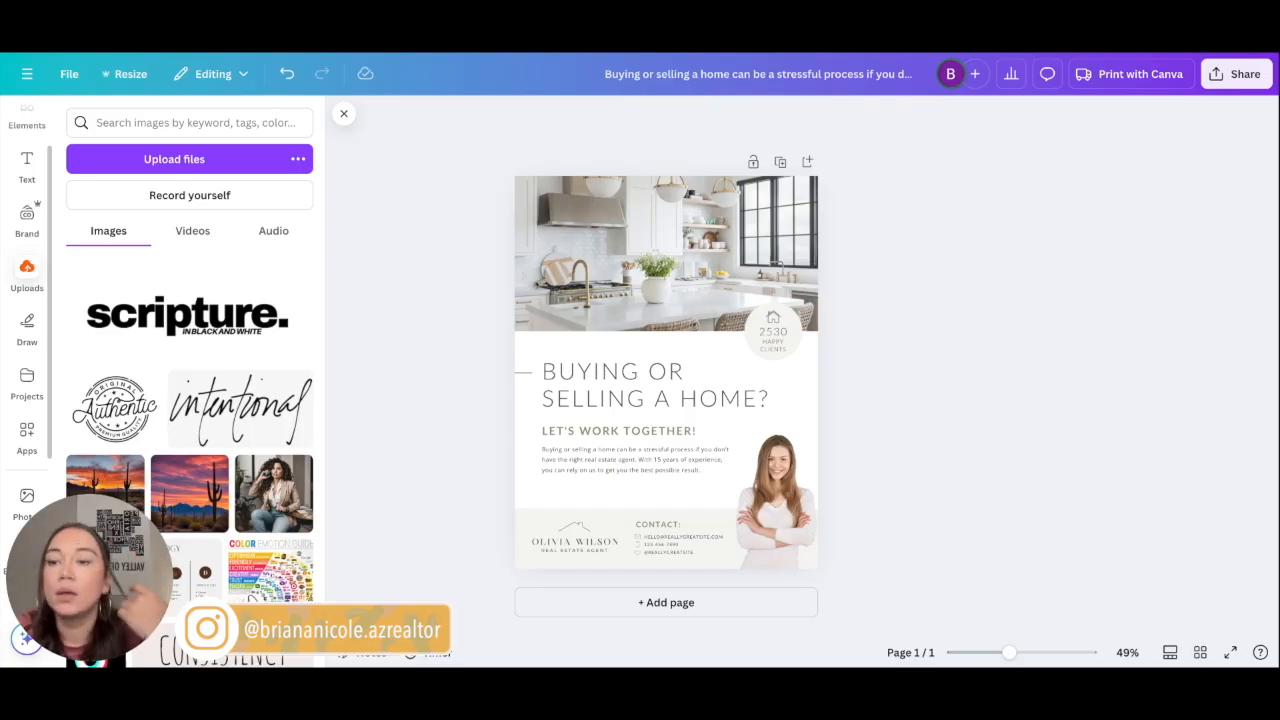
{"action": "left_click", "coordinate": [186, 159]}
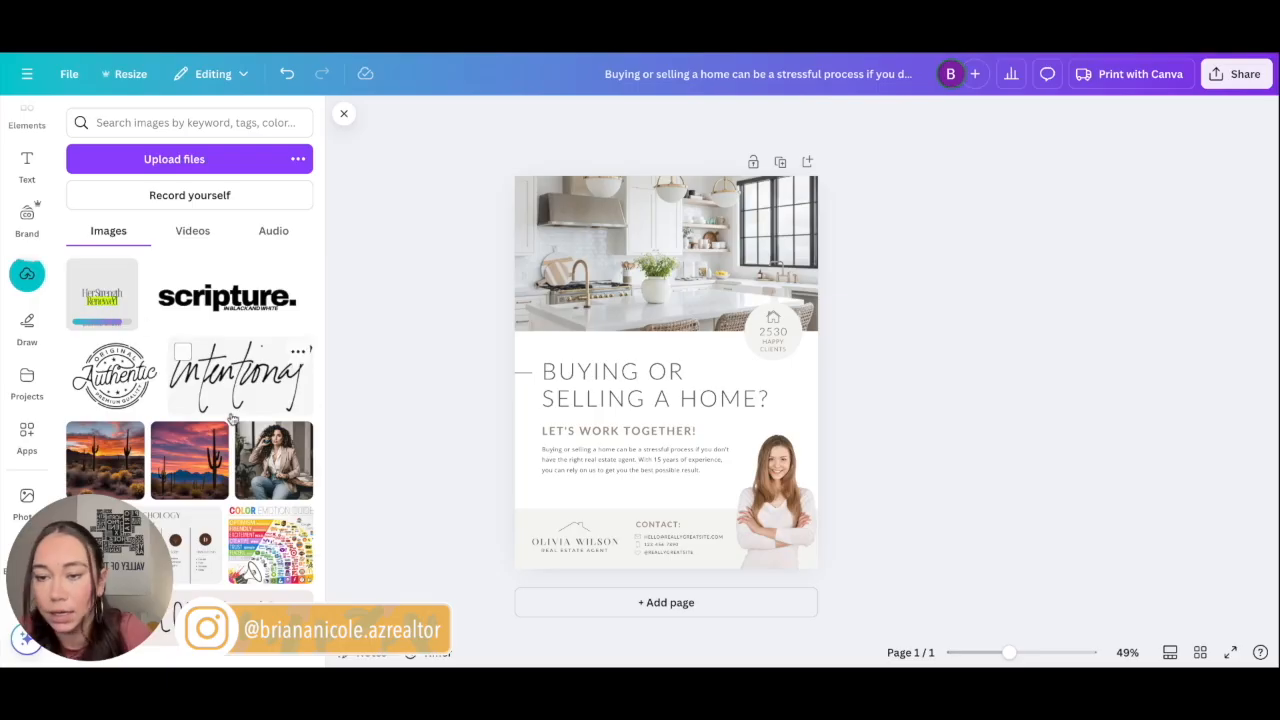
{"action": "scroll", "coordinate": [232, 417], "scroll_direction": "down", "scroll_amount": 5}
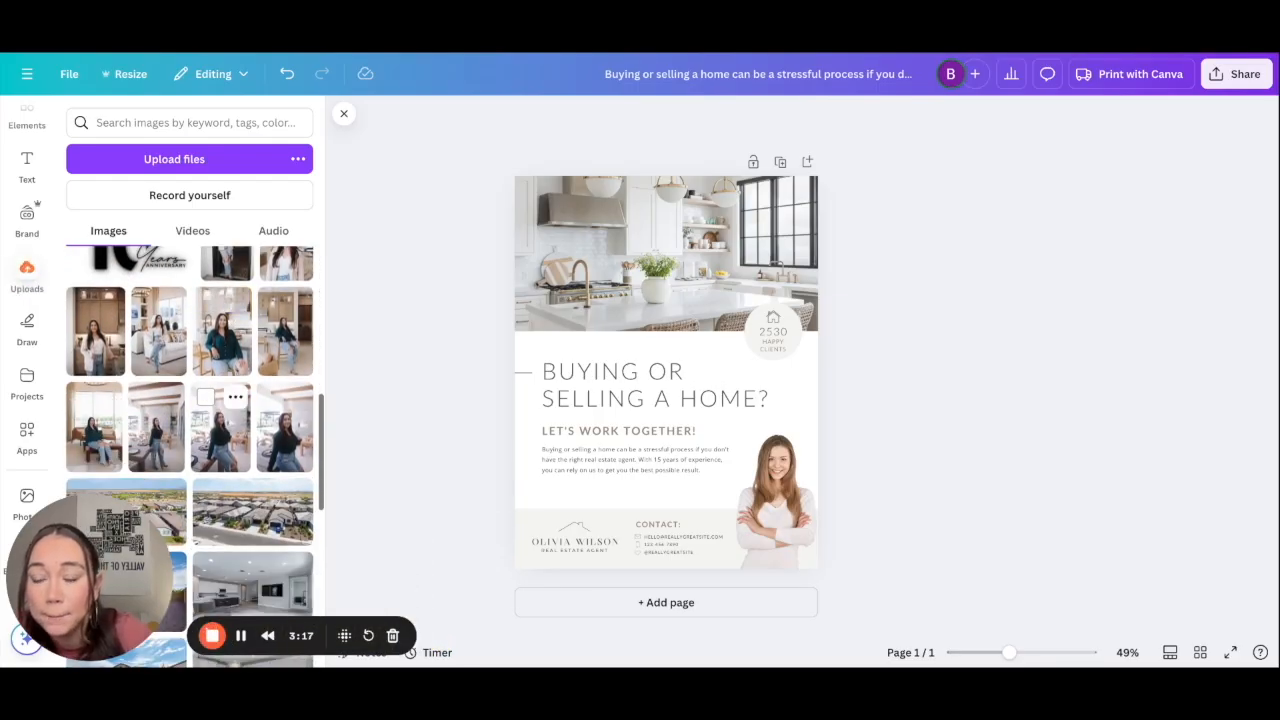
{"action": "scroll", "coordinate": [225, 420], "scroll_direction": "down", "scroll_amount": 1}
{"action": "scroll", "coordinate": [222, 380], "scroll_direction": "down", "scroll_amount": 10}
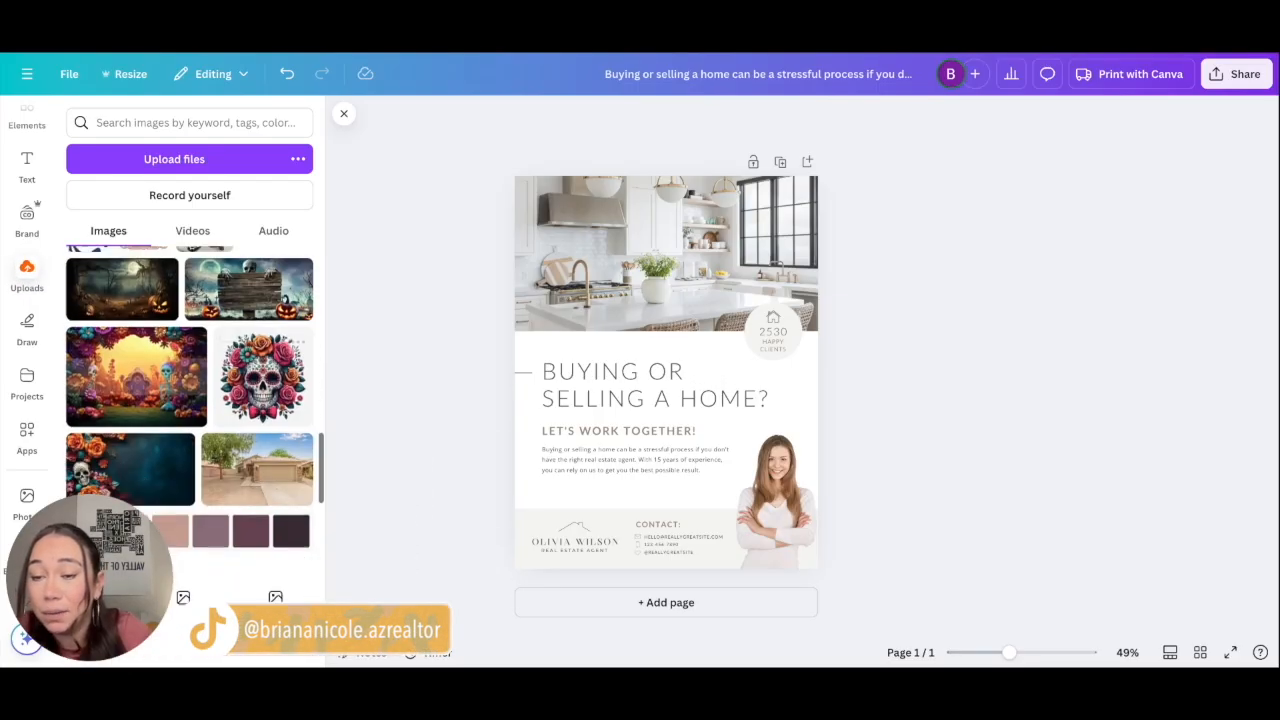
{"action": "scroll", "coordinate": [252, 385], "scroll_direction": "down", "scroll_amount": 4}
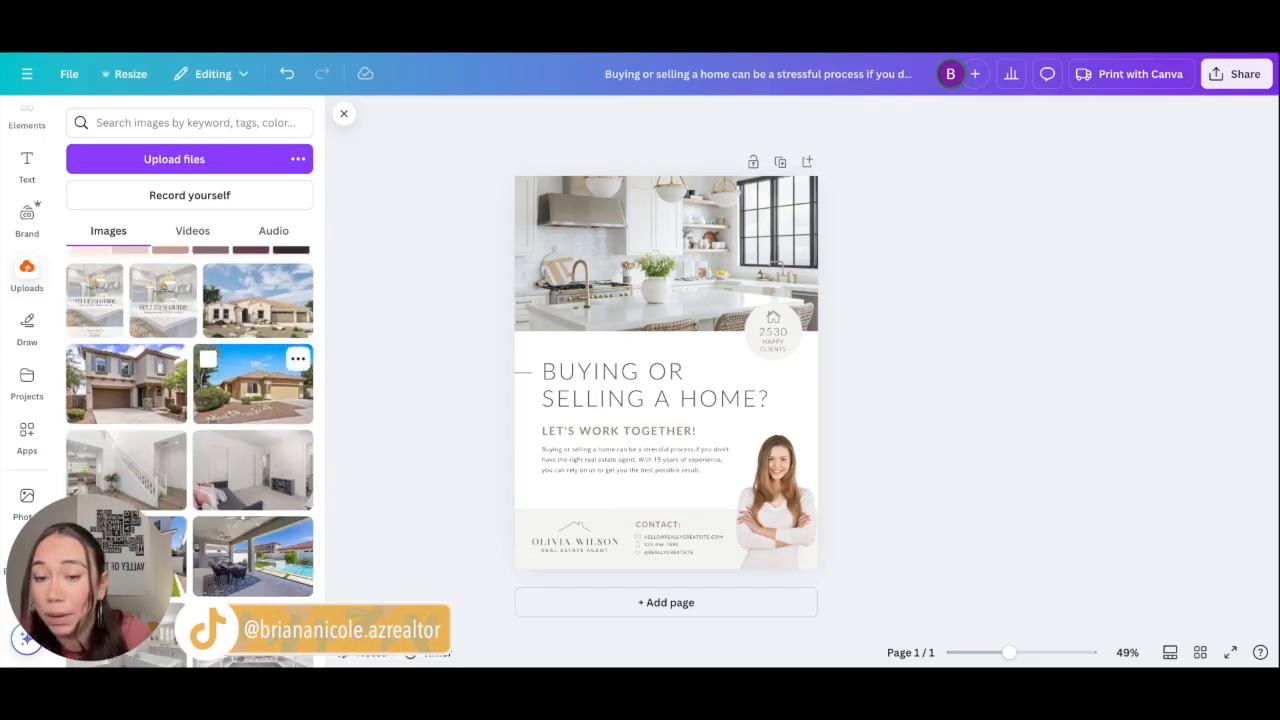
{"action": "scroll", "coordinate": [252, 390], "scroll_direction": "down", "scroll_amount": 8}
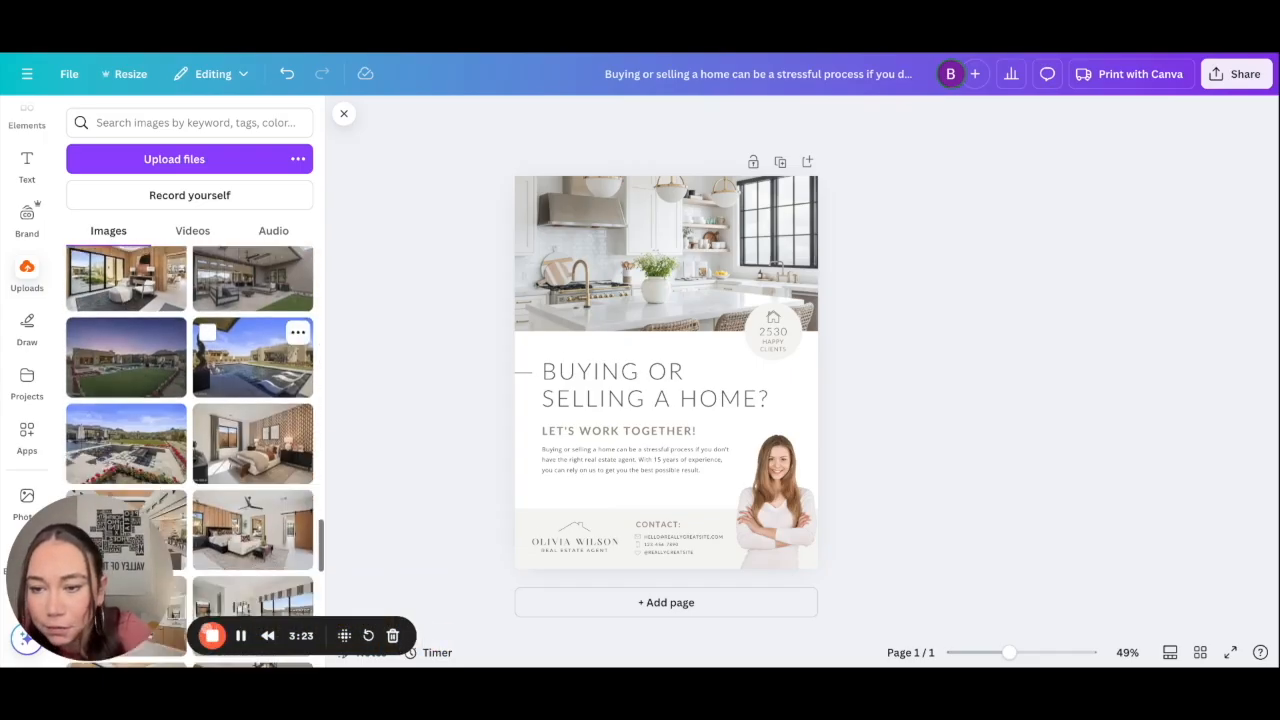
{"action": "scroll", "coordinate": [252, 390], "scroll_direction": "down", "scroll_amount": 6}
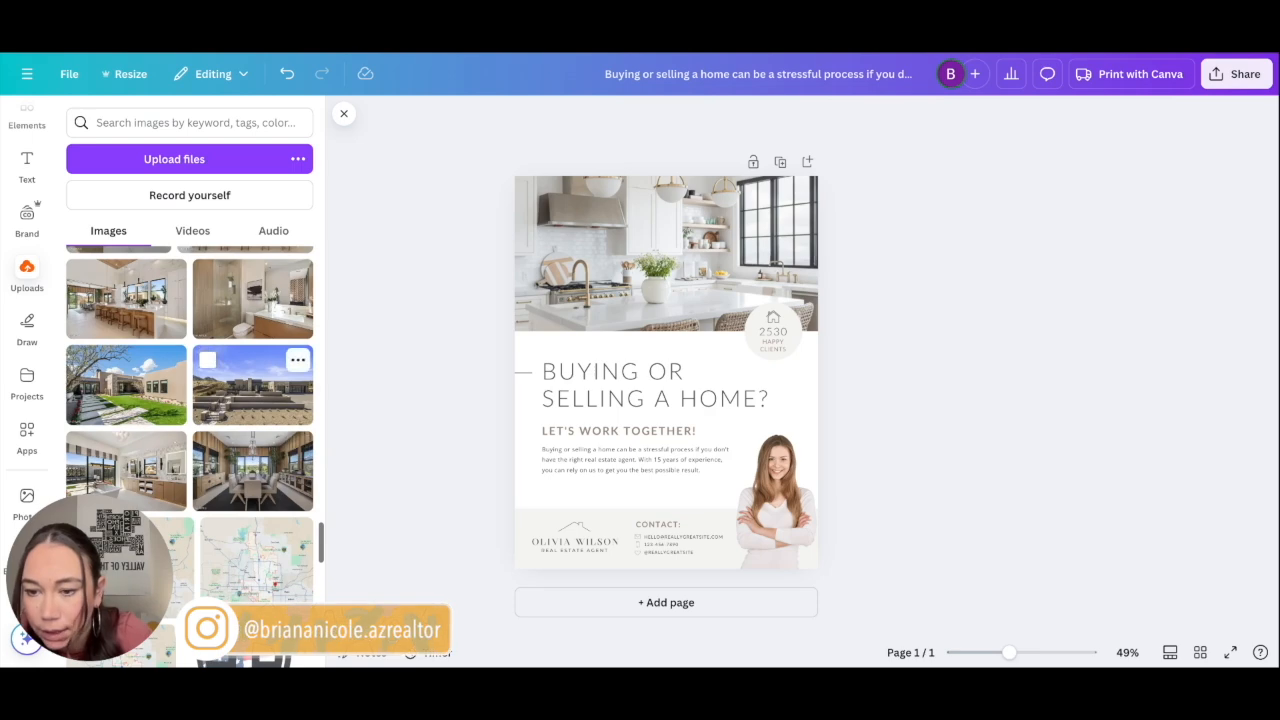
Step: Replace the top photo with the uploaded living-room image after trying dining-room and bathroom shots
{"action": "left_click", "coordinate": [254, 472]}
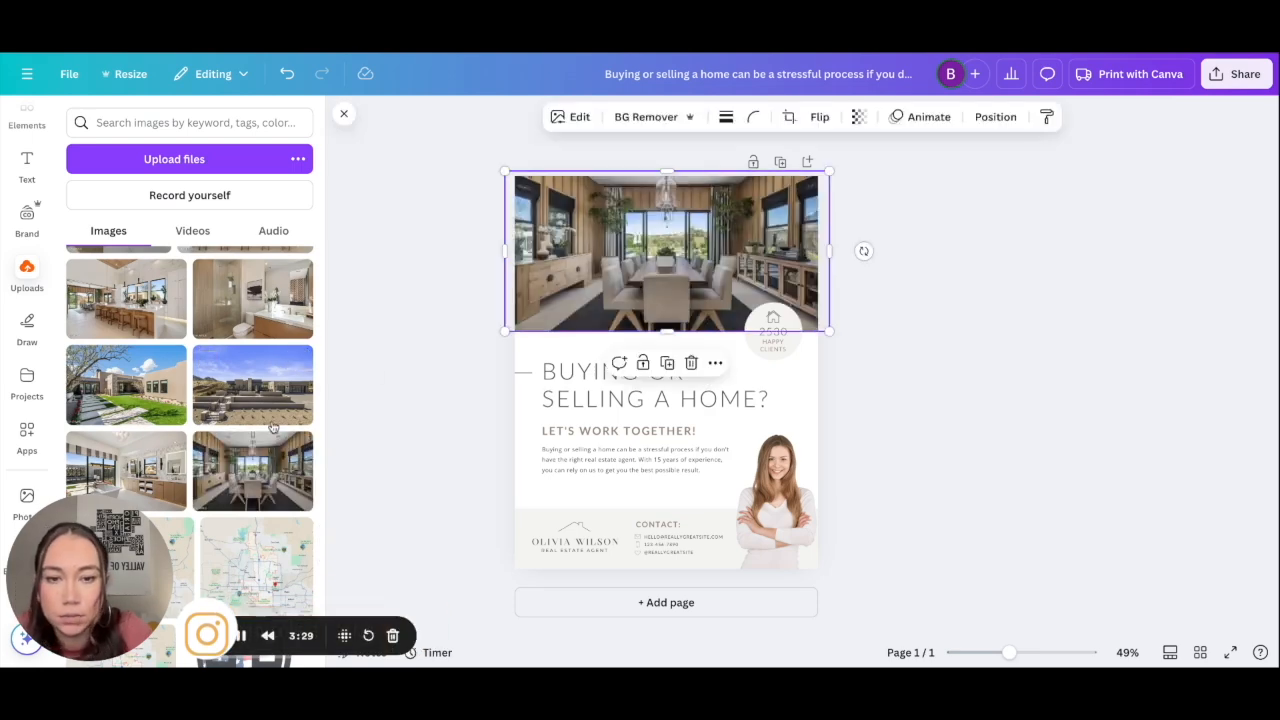
{"action": "left_click", "coordinate": [162, 465]}
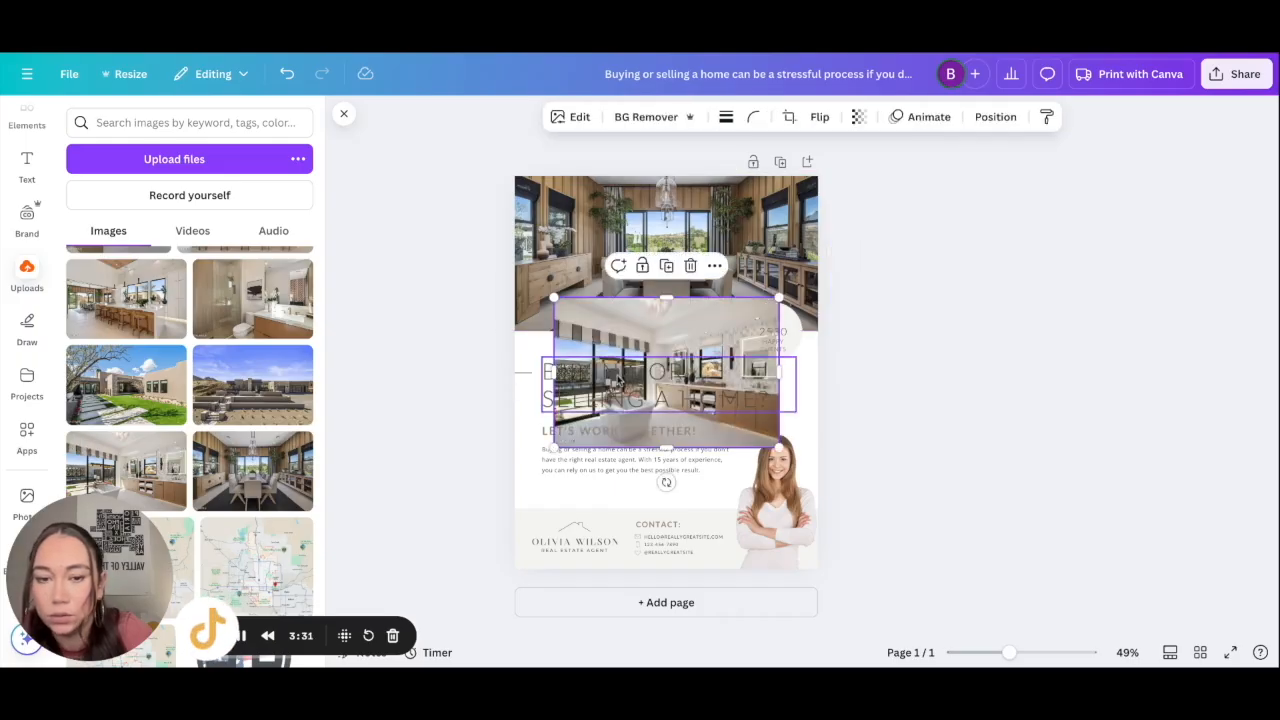
{"action": "key", "text": "Delete"}
{"action": "left_click", "coordinate": [158, 485]}
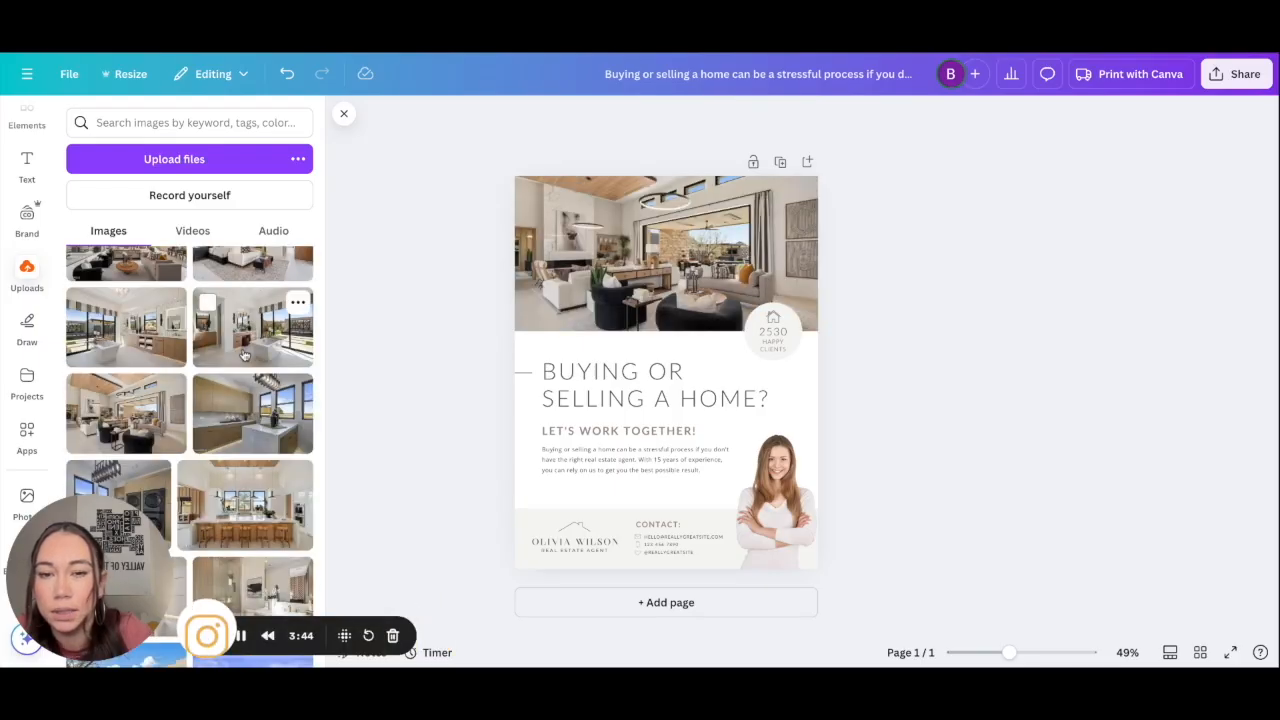
{"action": "scroll", "coordinate": [243, 355], "scroll_direction": "up", "scroll_amount": 2}
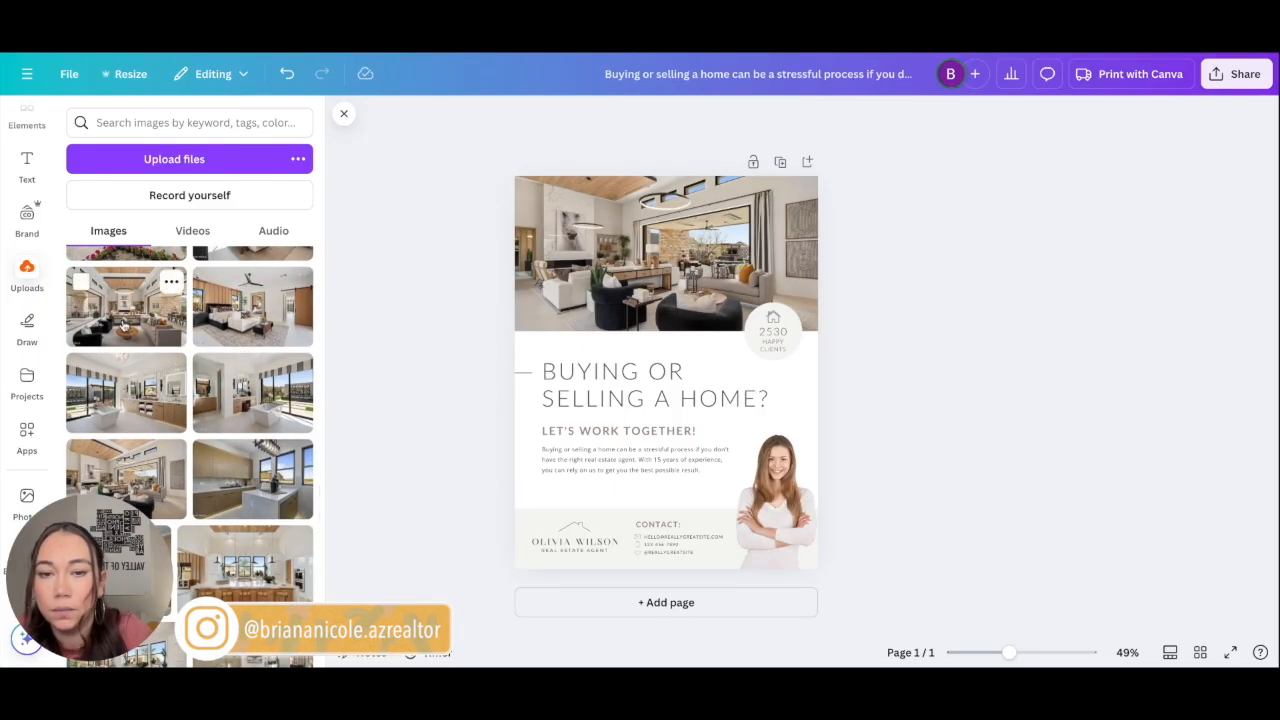
{"action": "left_click", "coordinate": [118, 322]}
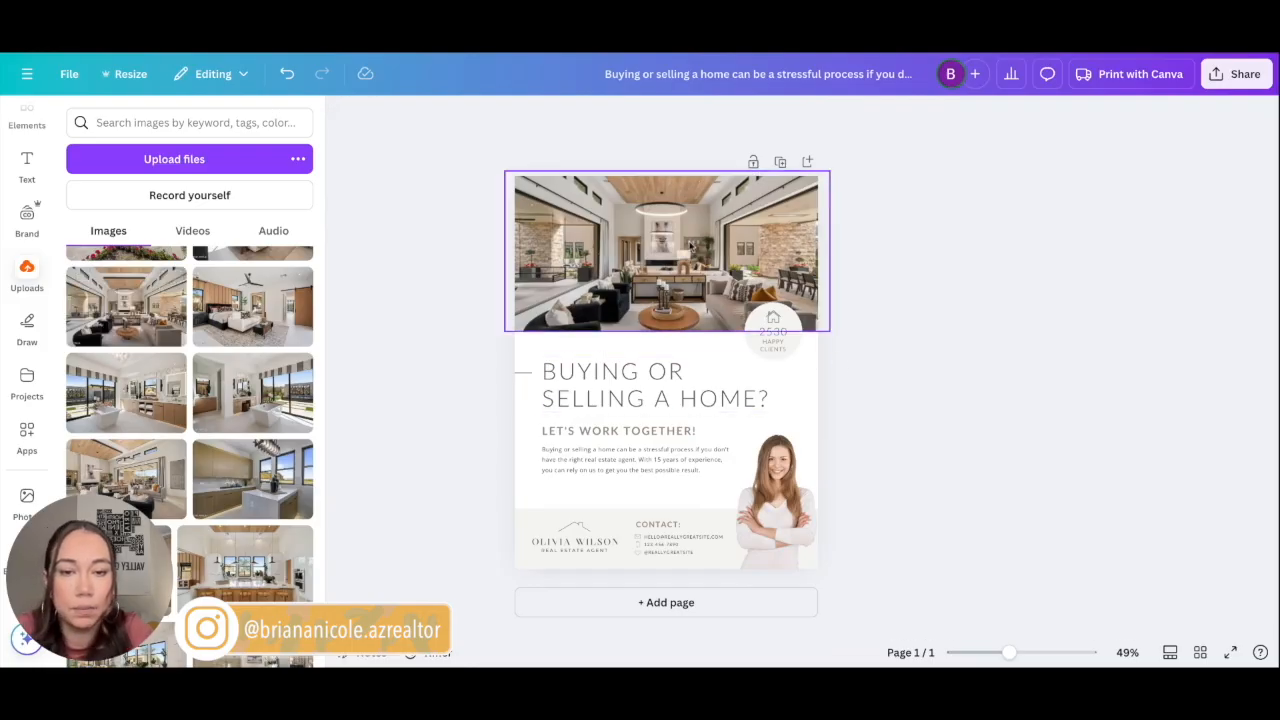
{"action": "left_click", "coordinate": [772, 330]}
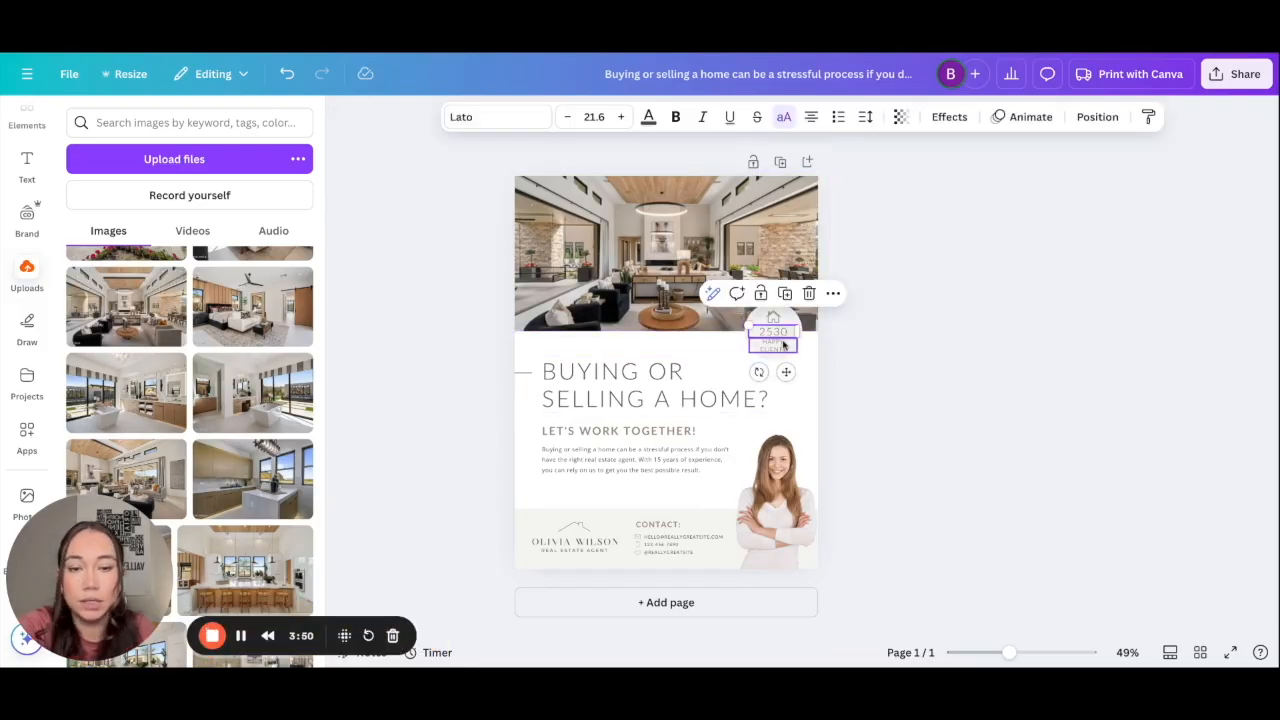
Step: Enlarge the house icon to fill the round badge and centre it
{"action": "scroll", "coordinate": [783, 345], "scroll_direction": "up", "scroll_amount": 5}
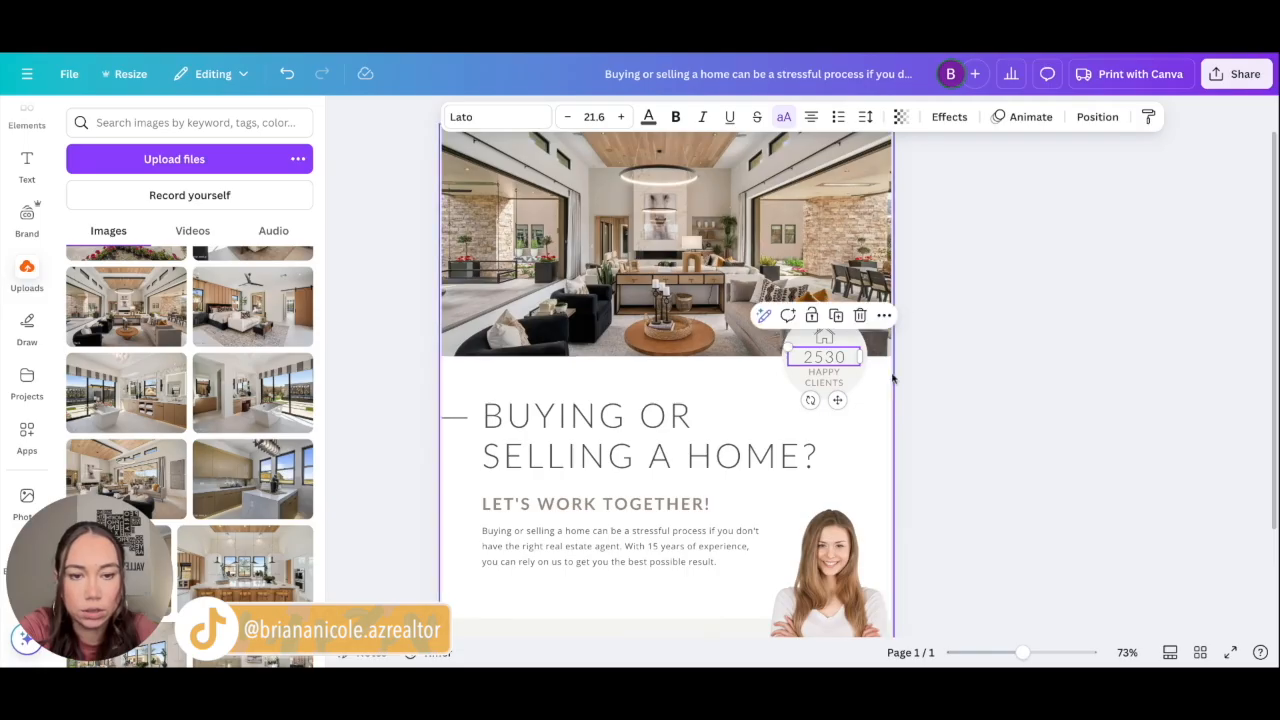
{"action": "left_click", "coordinate": [827, 339]}
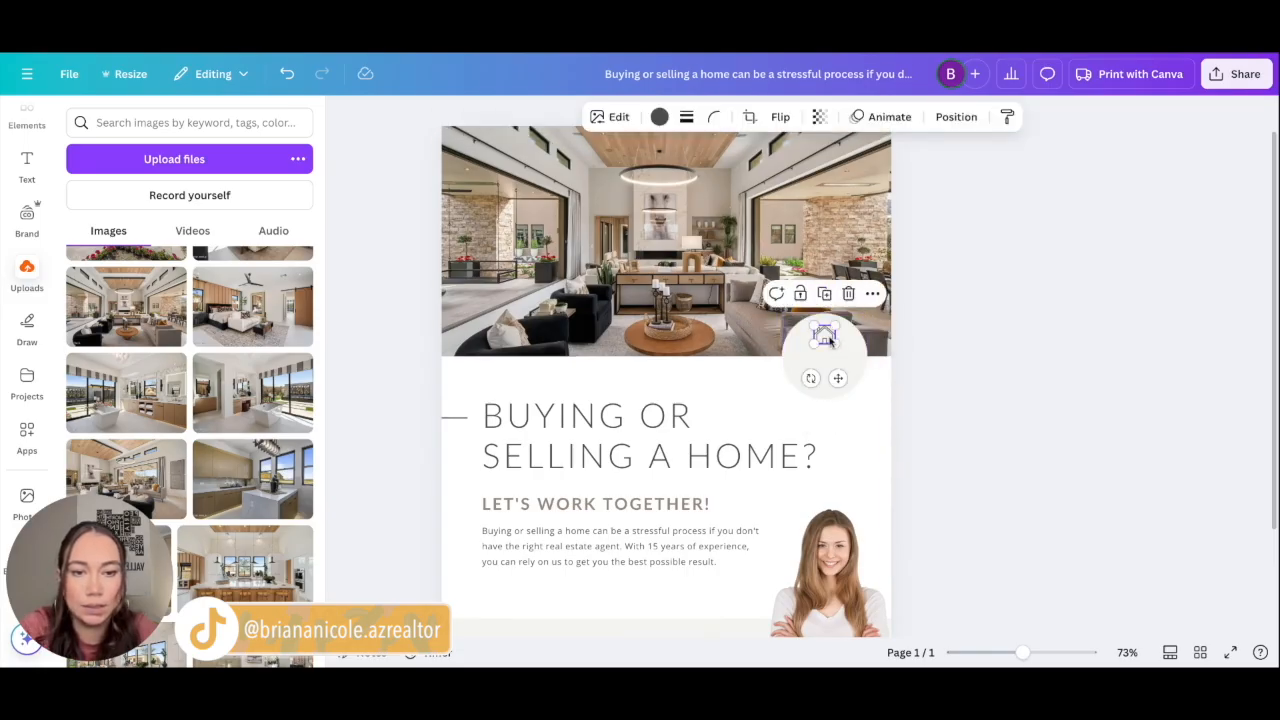
{"action": "mouse_move", "coordinate": [814, 344]}
{"action": "left_mouse_down"}
{"action": "mouse_move", "coordinate": [811, 368]}
{"action": "mouse_move", "coordinate": [799, 364]}
{"action": "mouse_move", "coordinate": [829, 360]}
{"action": "left_mouse_up"}
{"action": "left_click", "coordinate": [1028, 345]}
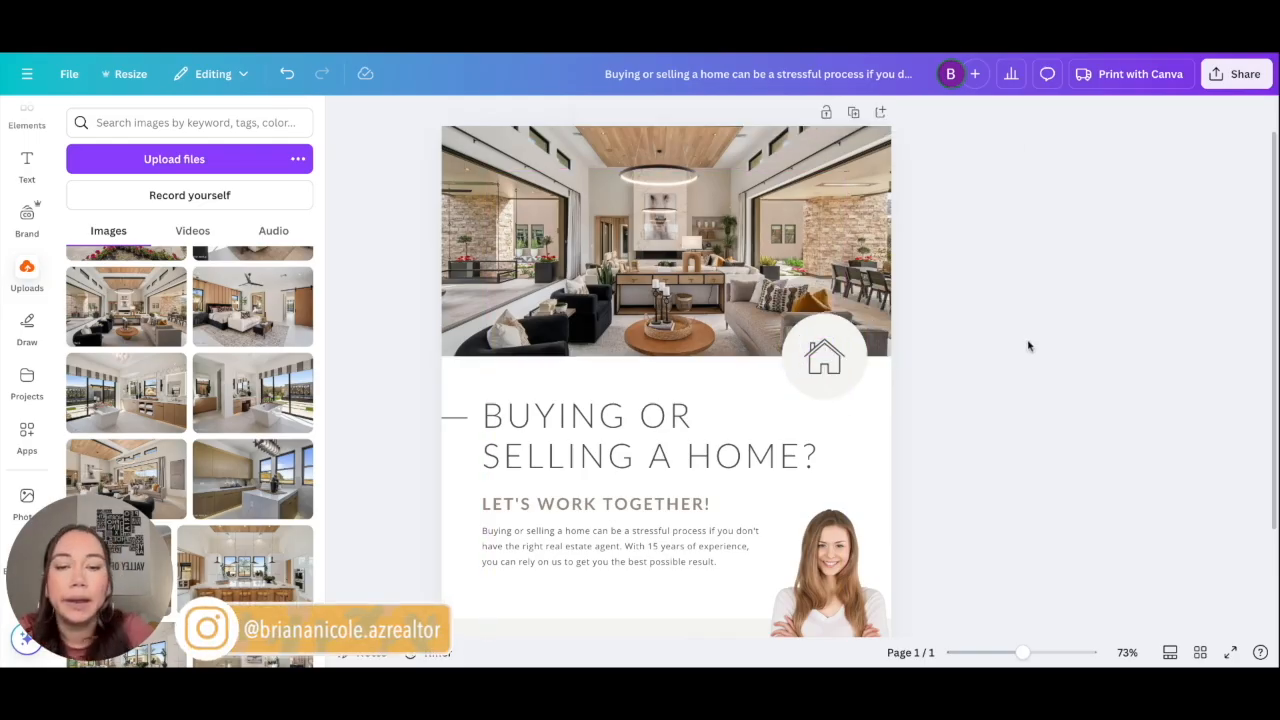
{"action": "left_click", "coordinate": [836, 370]}
{"action": "left_click_drag", "start_coordinate": [806, 342], "coordinate": [827, 366]}
{"action": "left_click", "coordinate": [963, 391]}
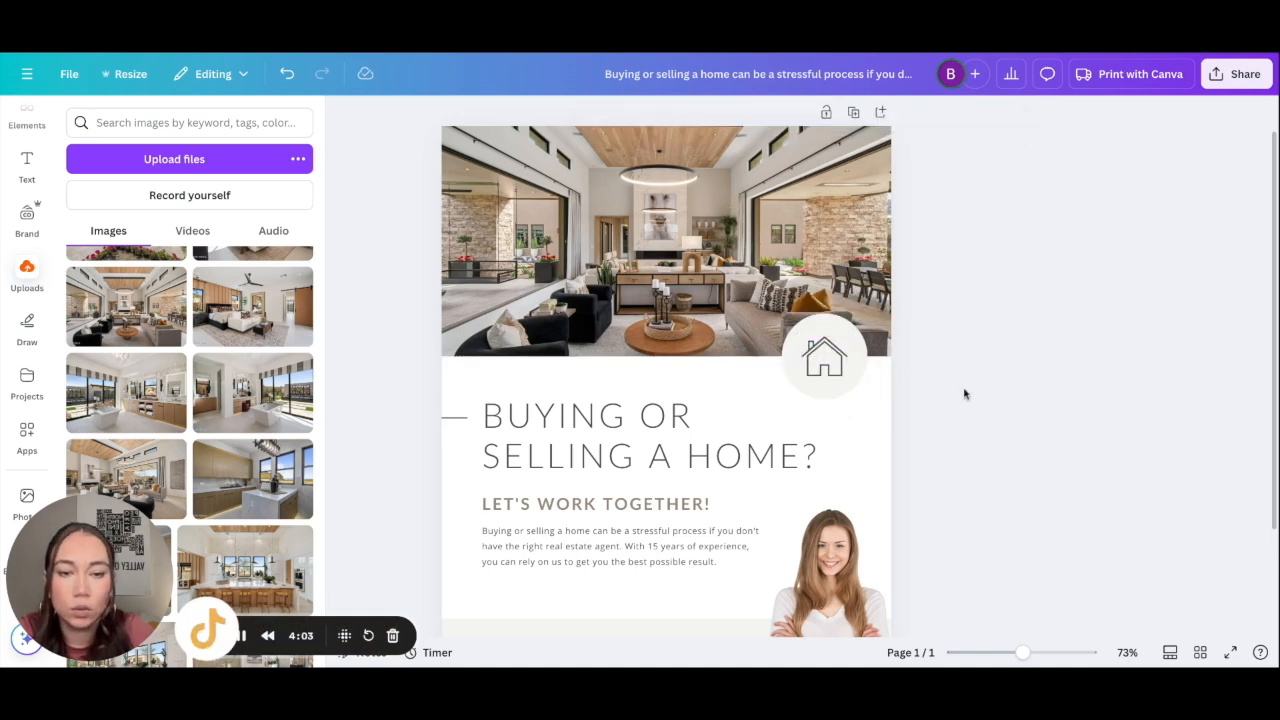
{"action": "scroll", "coordinate": [832, 476], "scroll_direction": "down", "scroll_amount": 2}
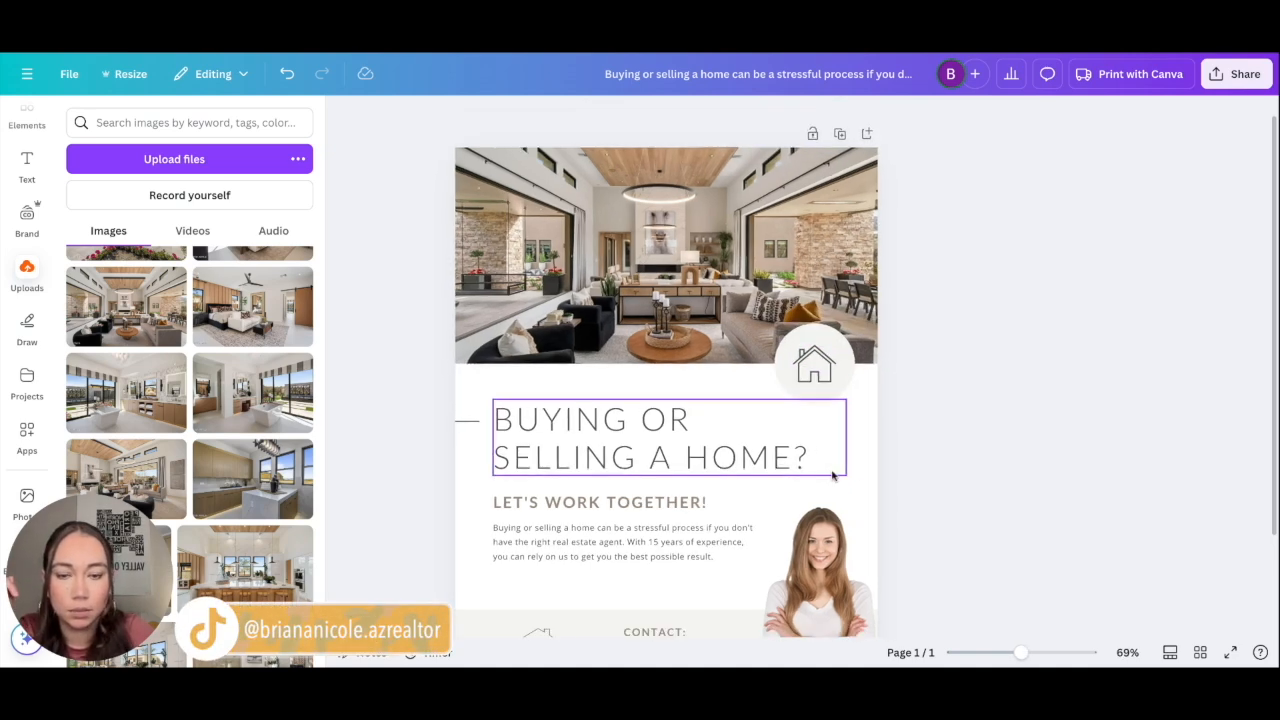
{"action": "scroll", "coordinate": [832, 476], "scroll_direction": "down", "scroll_amount": 2}
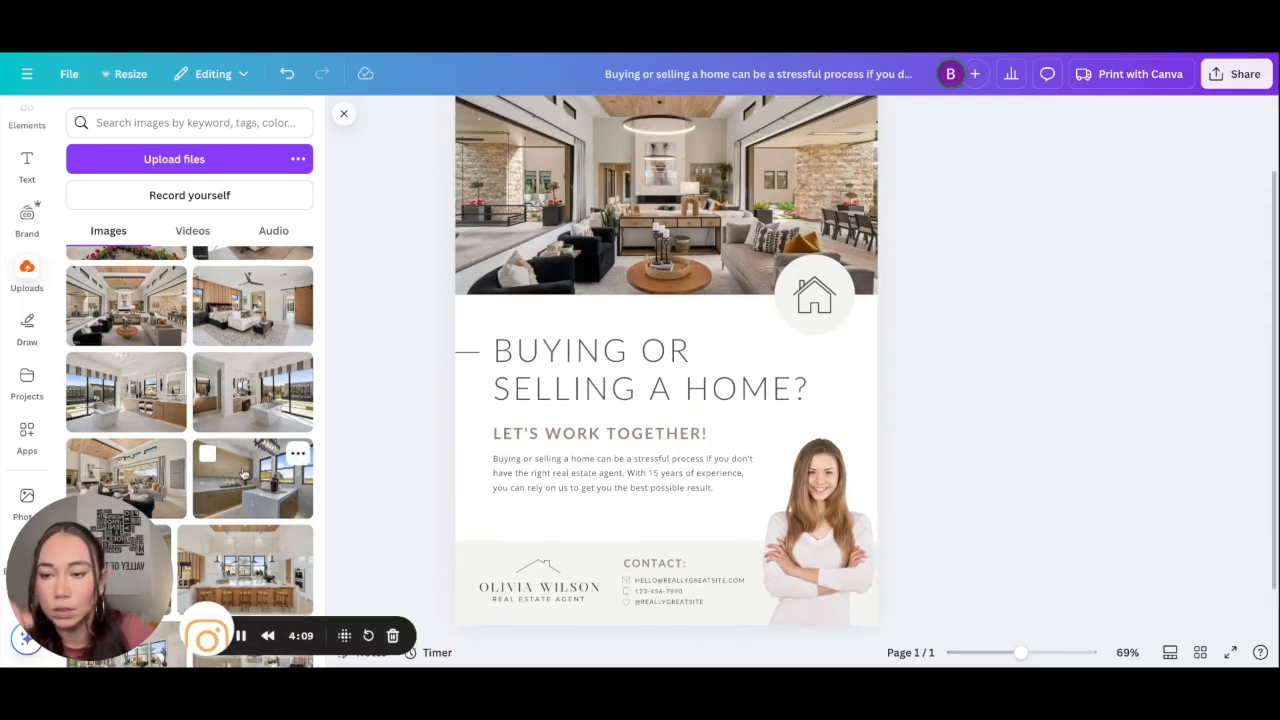
{"action": "scroll", "coordinate": [243, 473], "scroll_direction": "down", "scroll_amount": 5}
{"action": "scroll", "coordinate": [252, 412], "scroll_direction": "down", "scroll_amount": 5}
{"action": "scroll", "coordinate": [252, 509], "scroll_direction": "up", "scroll_amount": 15}
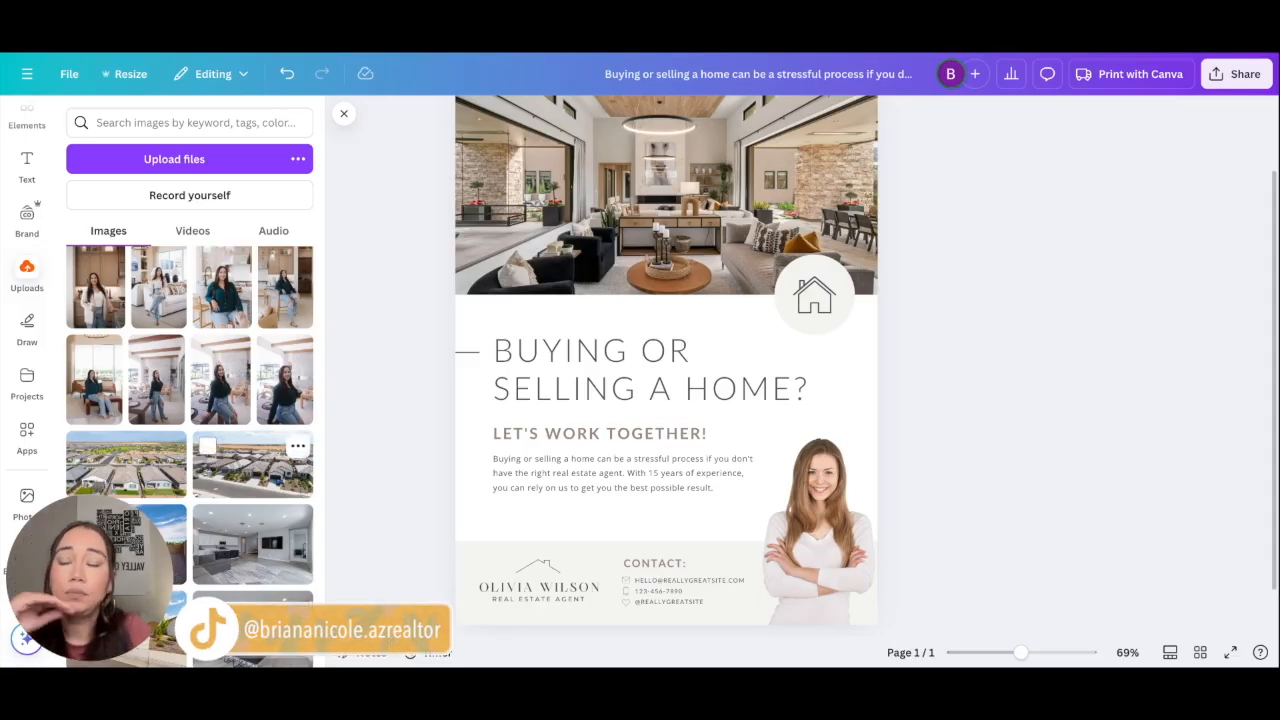
{"action": "scroll", "coordinate": [190, 450], "scroll_direction": "down", "scroll_amount": 5}
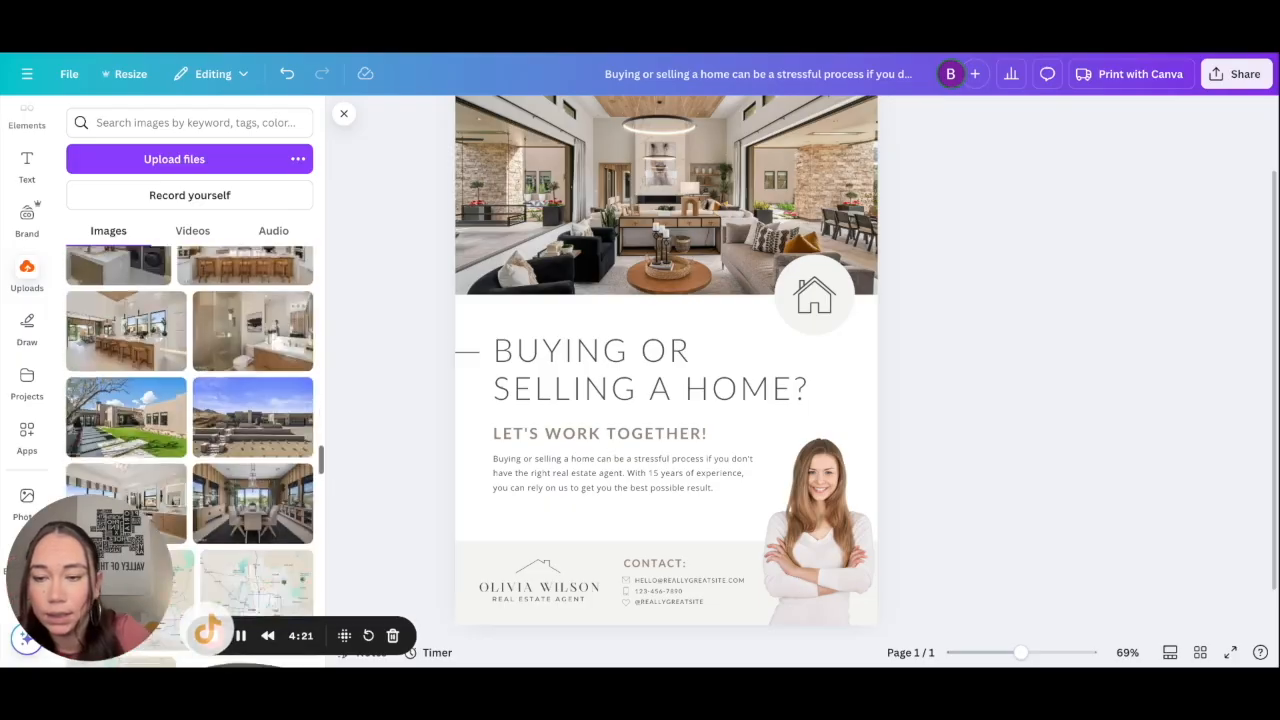
{"action": "scroll", "coordinate": [250, 450], "scroll_direction": "down", "scroll_amount": 3}
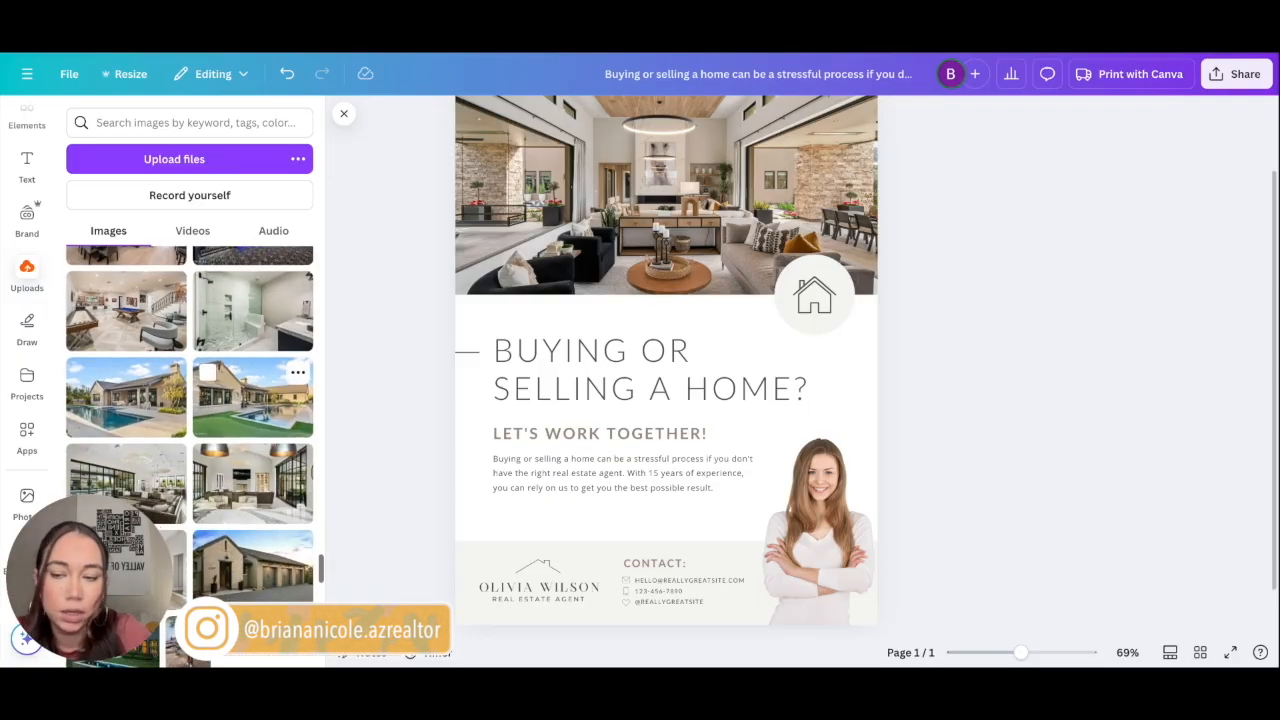
{"action": "scroll", "coordinate": [265, 390], "scroll_direction": "down", "scroll_amount": 1}
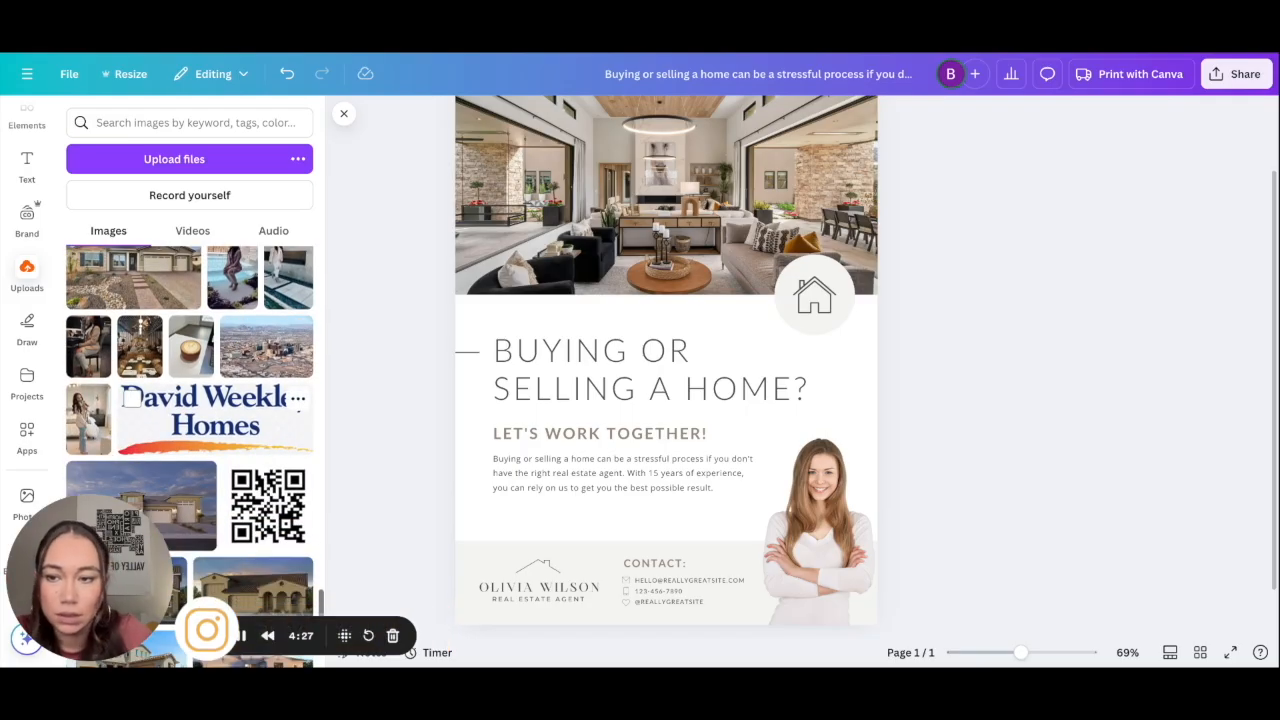
{"action": "scroll", "coordinate": [190, 400], "scroll_direction": "down", "scroll_amount": 3}
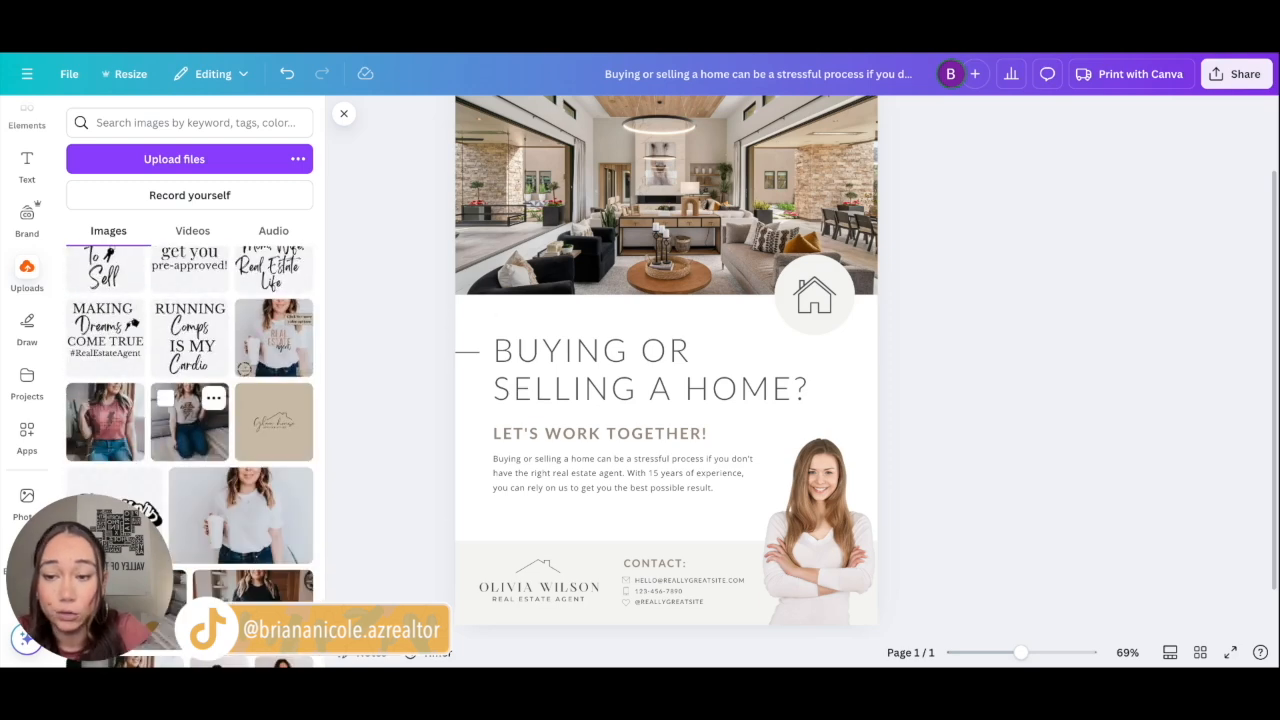
{"action": "scroll", "coordinate": [215, 400], "scroll_direction": "down", "scroll_amount": 4}
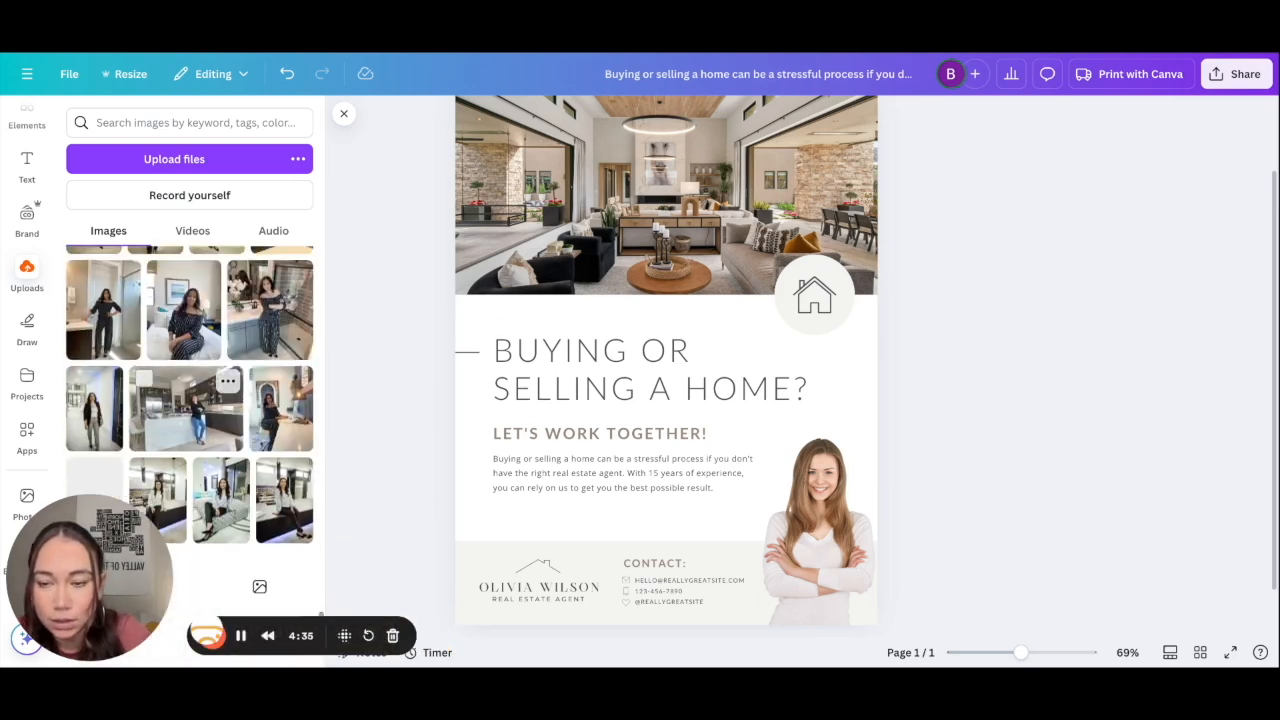
{"action": "scroll", "coordinate": [250, 450], "scroll_direction": "down", "scroll_amount": 2}
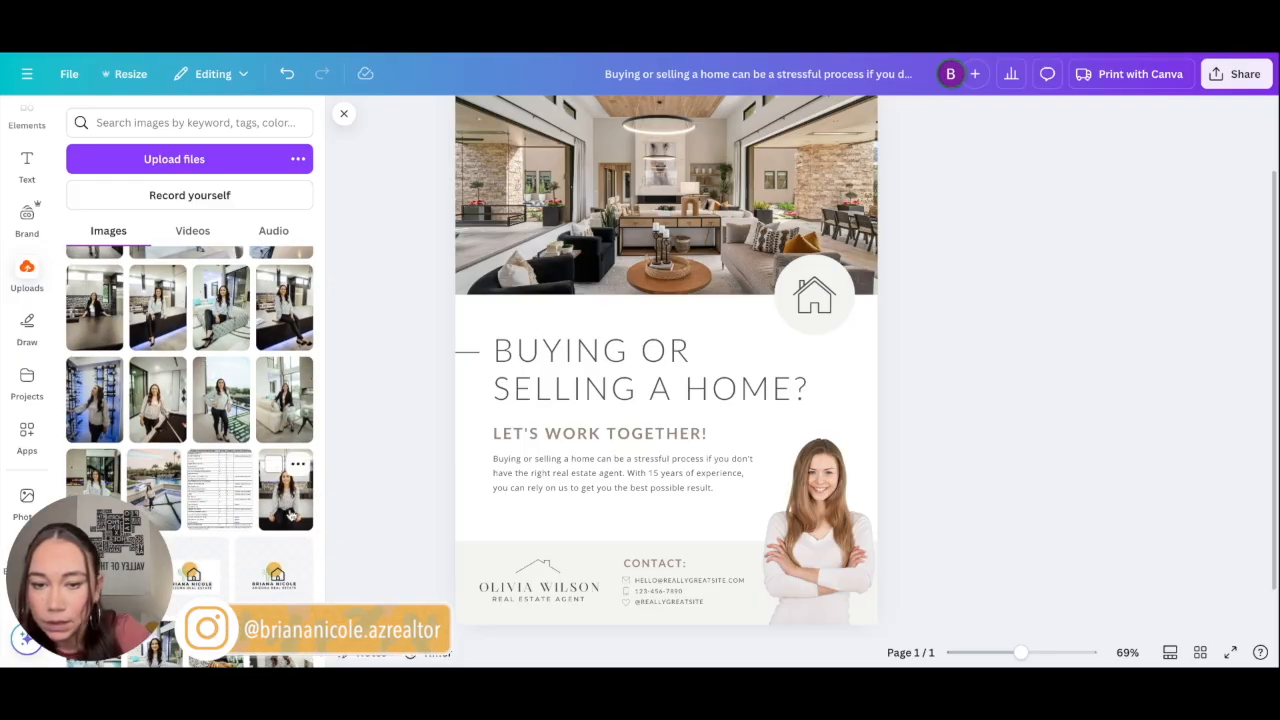
Step: Add the seated agent photo and delete the stock photo of the woman
{"action": "left_click", "coordinate": [290, 515]}
{"action": "left_click", "coordinate": [828, 519]}
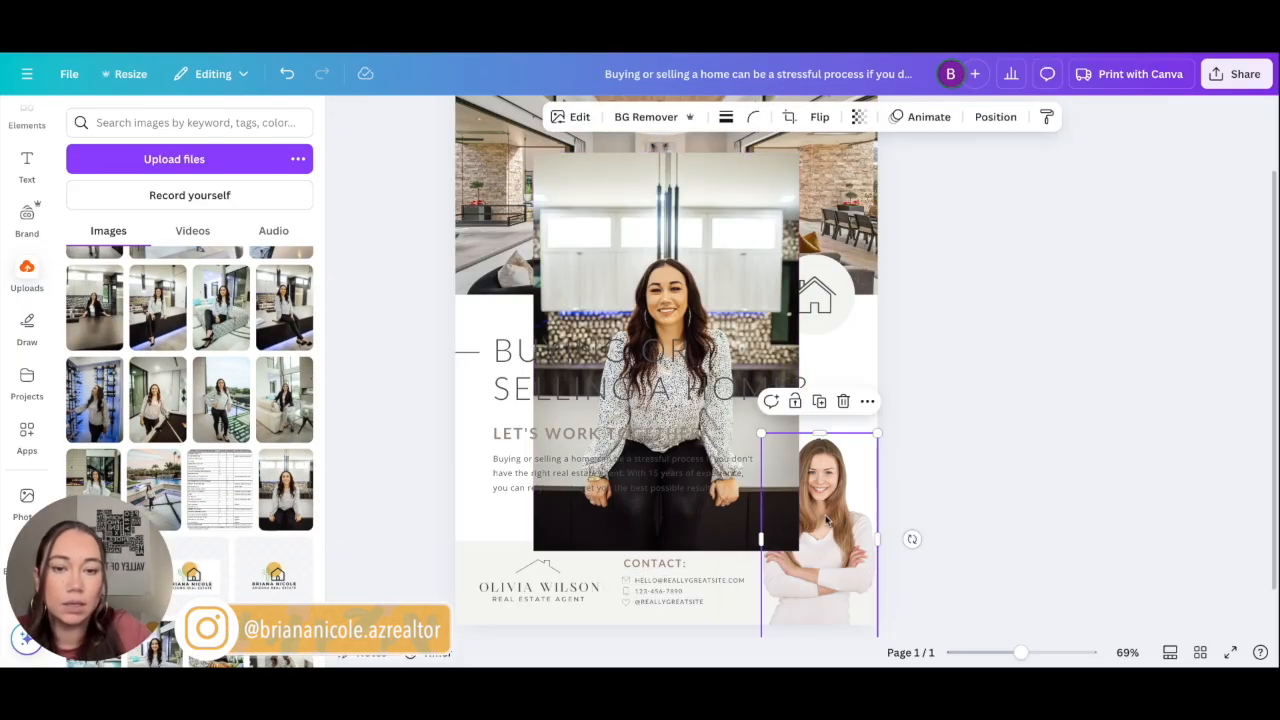
{"action": "key", "text": "Delete"}
Step: Remove the agent photo's background, crop its empty top and place it bottom-right
{"action": "left_click", "coordinate": [643, 226]}
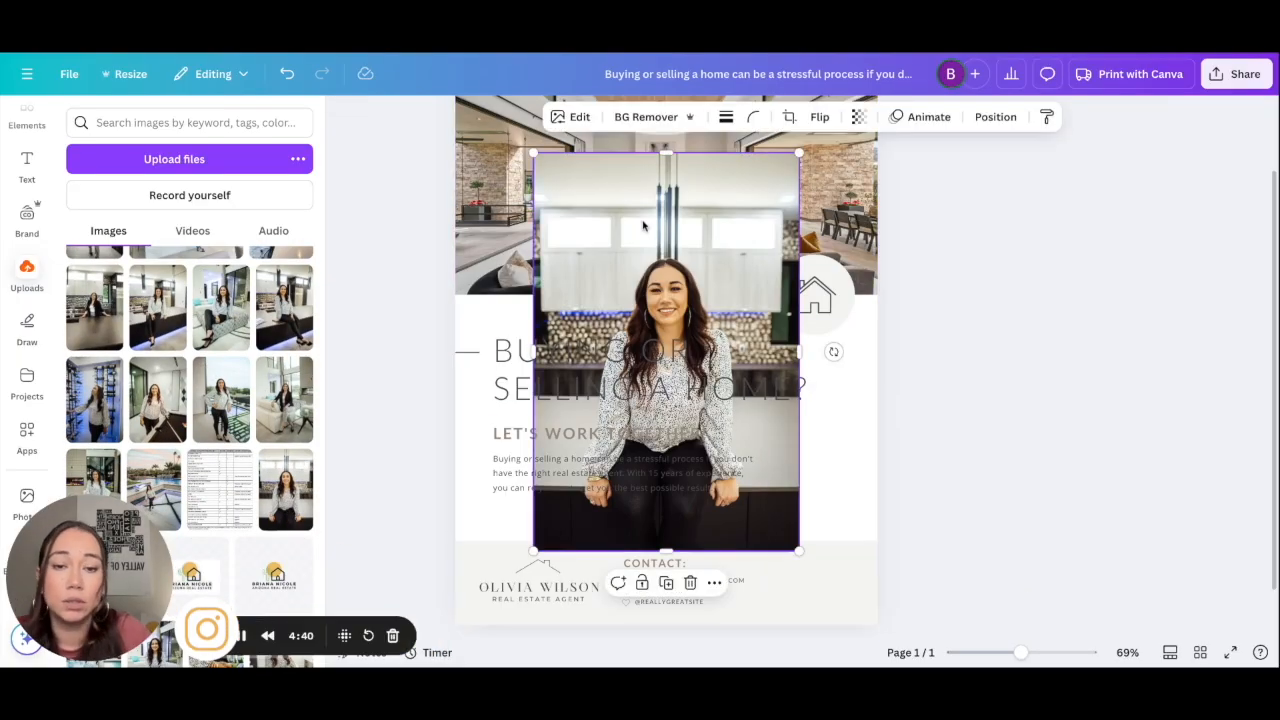
{"action": "left_click", "coordinate": [568, 117]}
{"action": "left_click", "coordinate": [640, 117]}
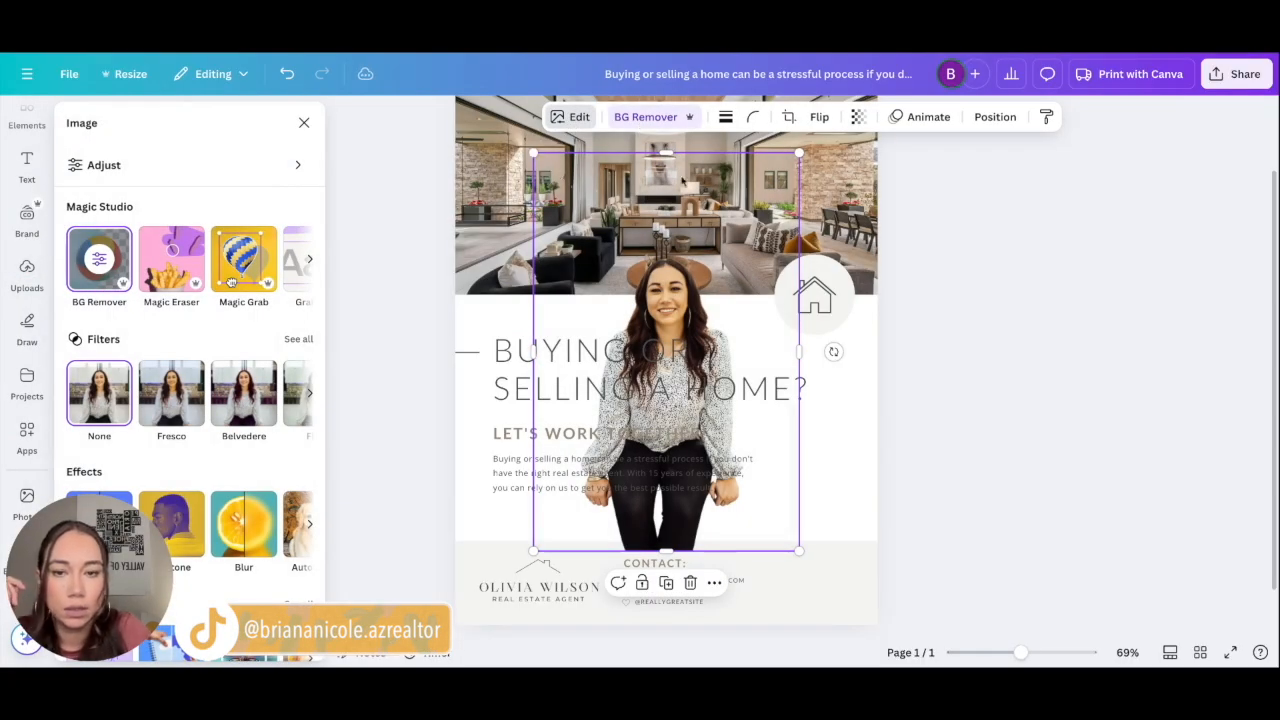
{"action": "left_click_drag", "start_coordinate": [667, 154], "coordinate": [671, 246]}
{"action": "left_click_drag", "start_coordinate": [669, 292], "coordinate": [804, 445]}
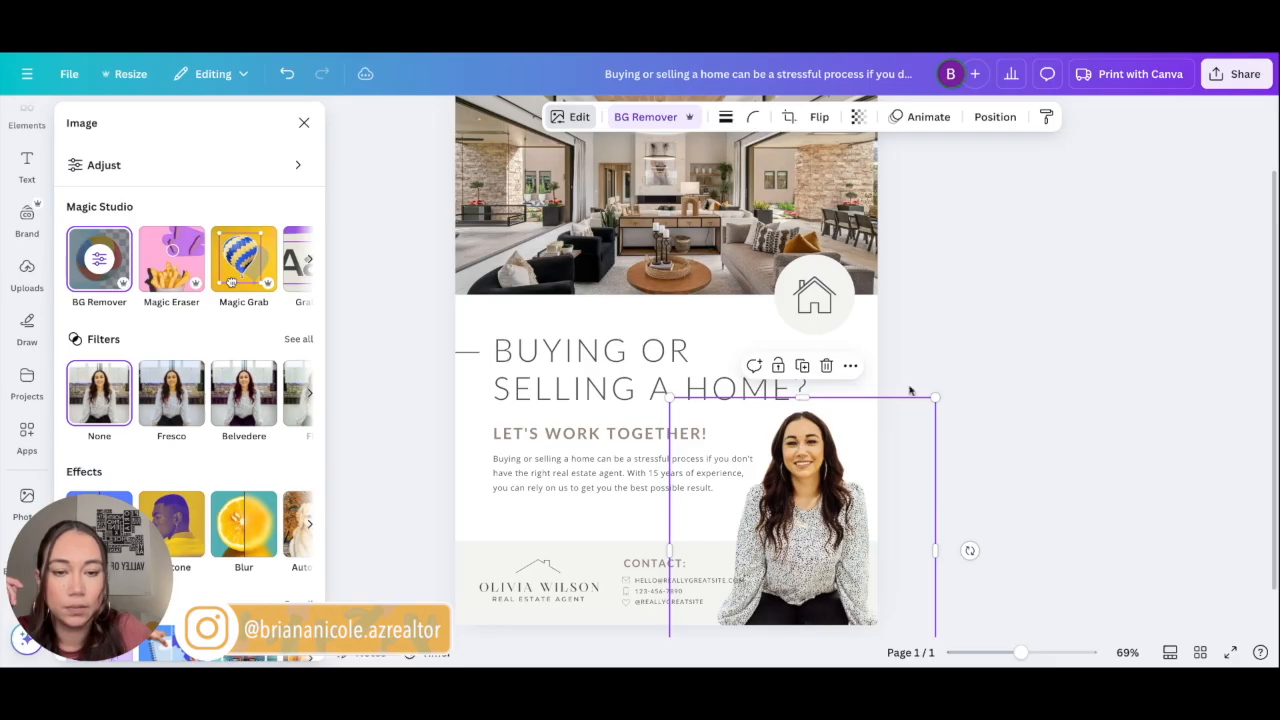
{"action": "left_click", "coordinate": [992, 342]}
Step: Delete the footer's REAL ESTATE AGENT line, placeholder name and roof icon
{"action": "left_click", "coordinate": [535, 604]}
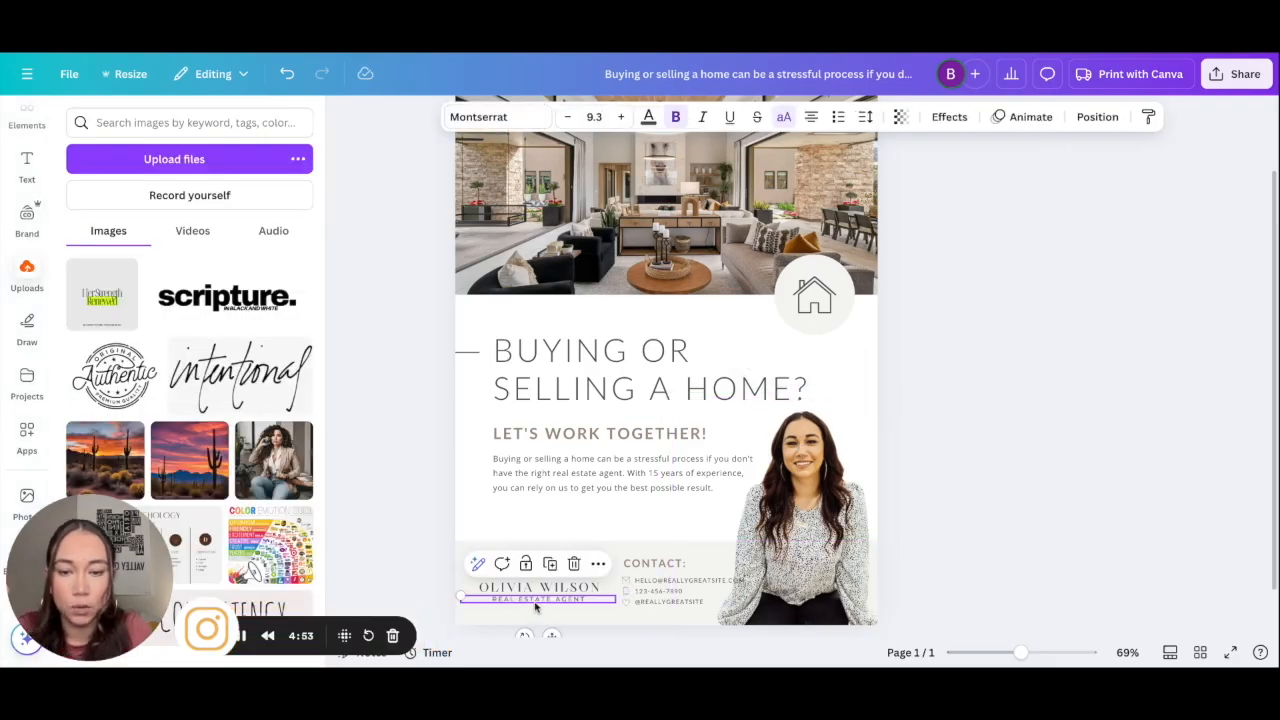
{"action": "key", "text": "Delete"}
{"action": "left_click", "coordinate": [534, 590]}
{"action": "key", "text": "Delete"}
{"action": "left_click", "coordinate": [534, 571]}
{"action": "key", "text": "Delete"}
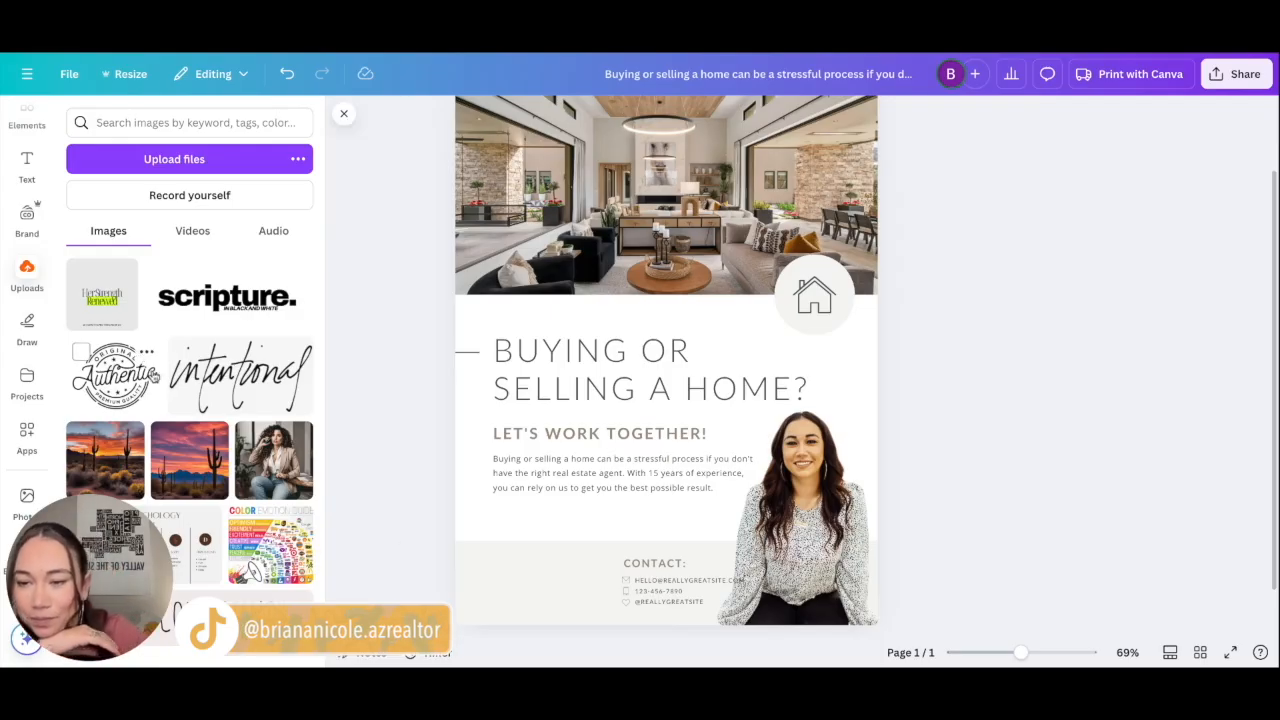
Step: Add the agent's logo at the footer's bottom-left, cropped to its house graphic
{"action": "scroll", "coordinate": [160, 390], "scroll_direction": "down", "scroll_amount": 15}
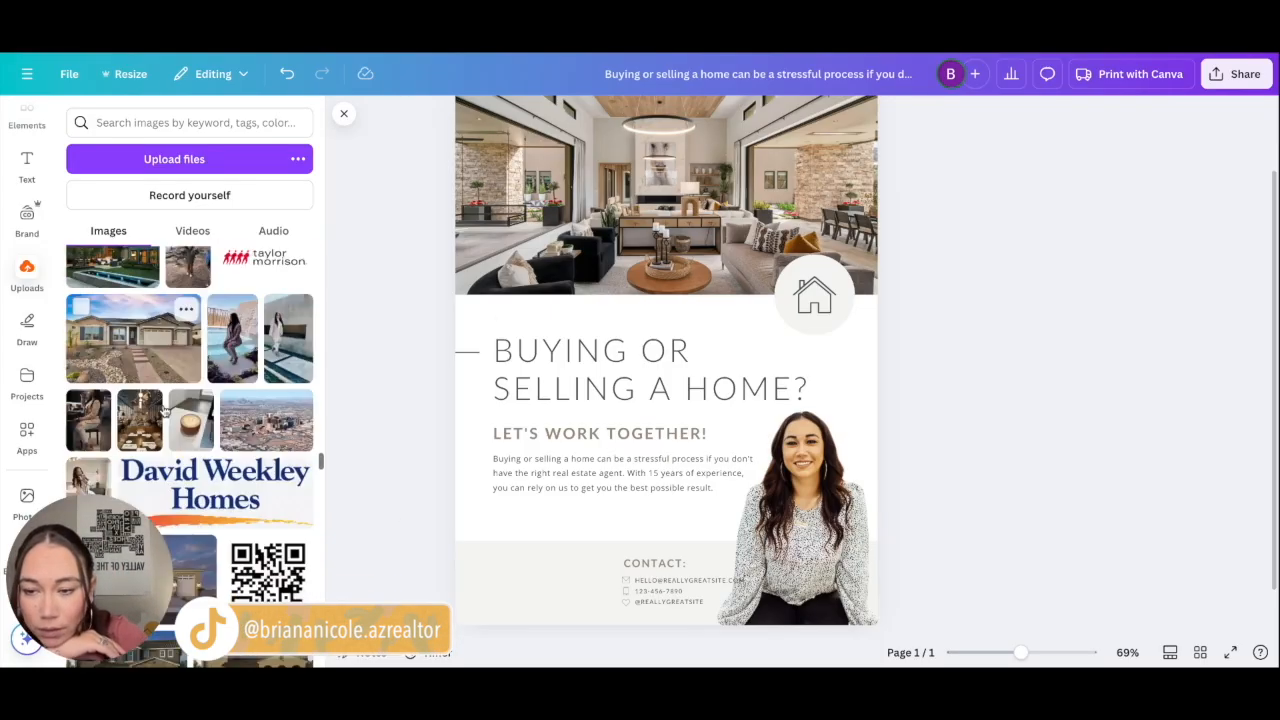
{"action": "scroll", "coordinate": [163, 412], "scroll_direction": "down", "scroll_amount": 10}
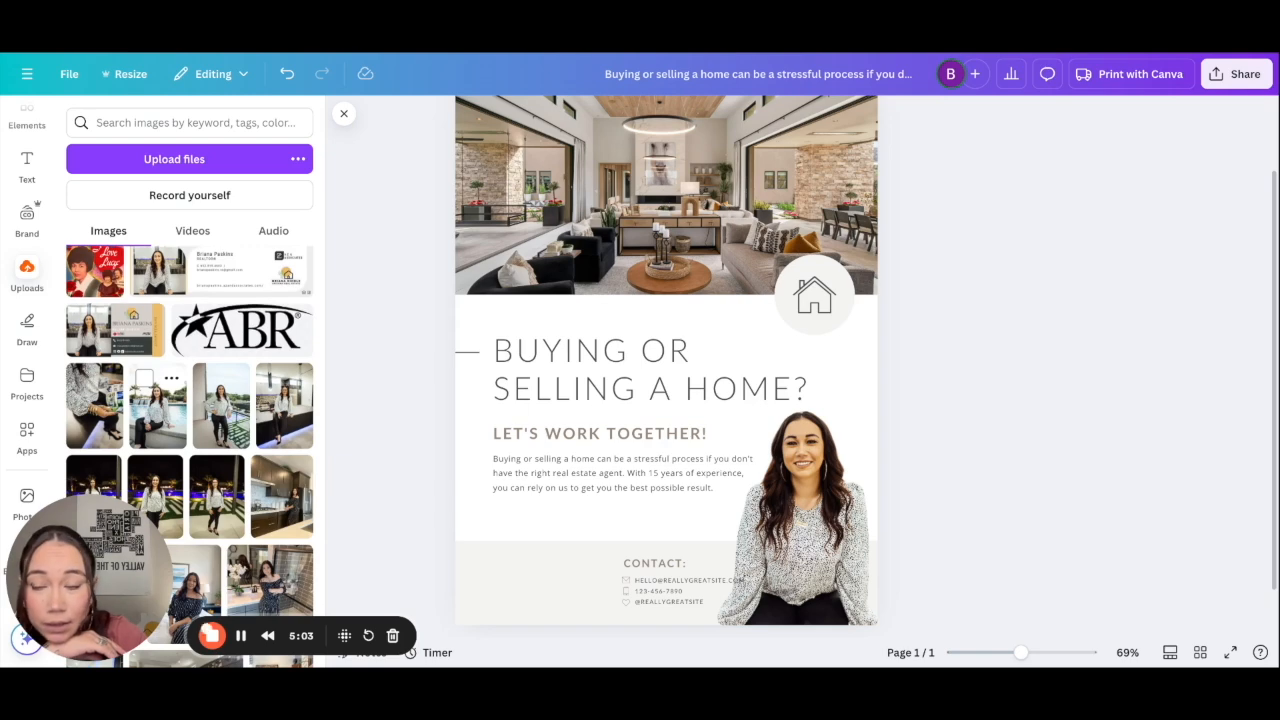
{"action": "scroll", "coordinate": [160, 400], "scroll_direction": "down", "scroll_amount": 10}
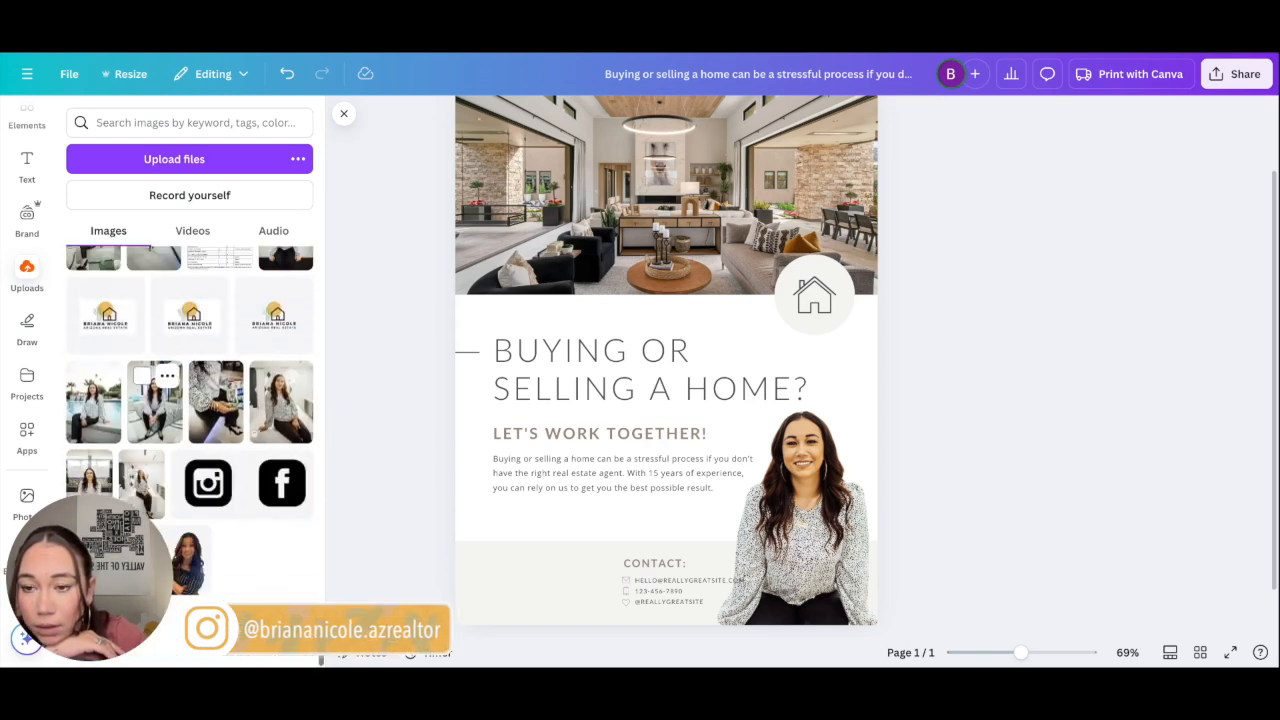
{"action": "left_click", "coordinate": [248, 322]}
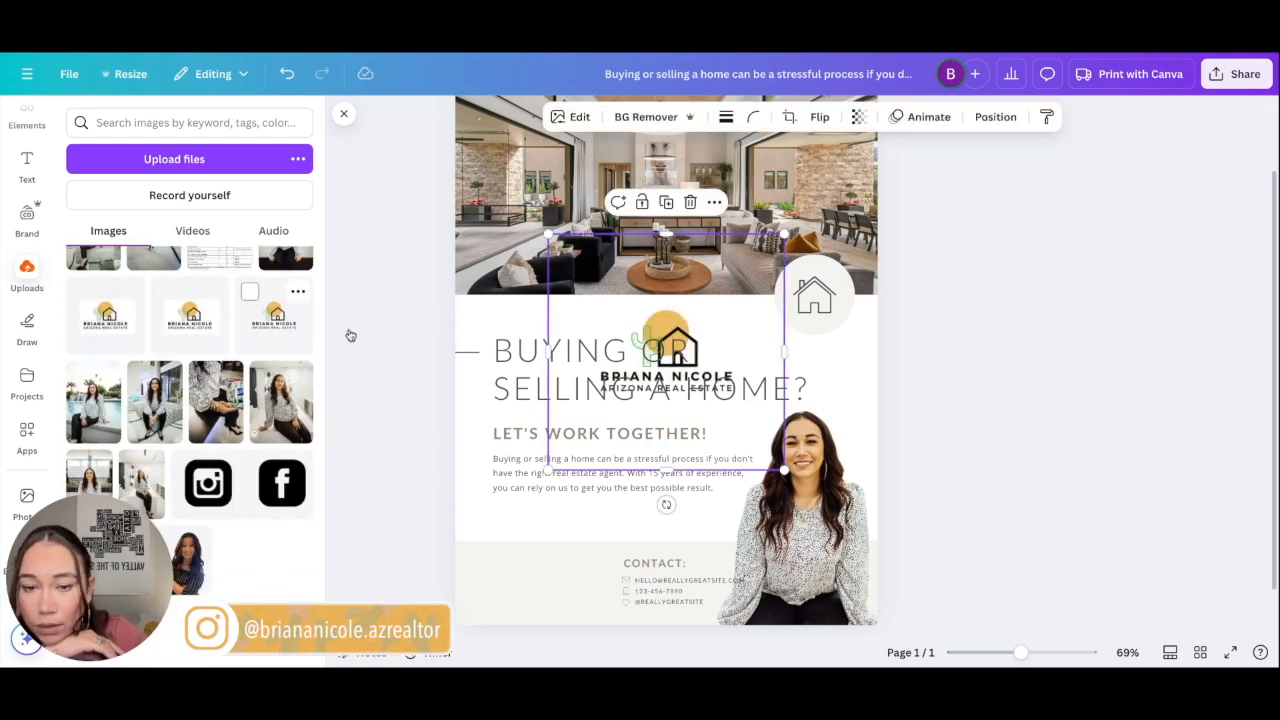
{"action": "left_click_drag", "start_coordinate": [685, 292], "coordinate": [556, 508]}
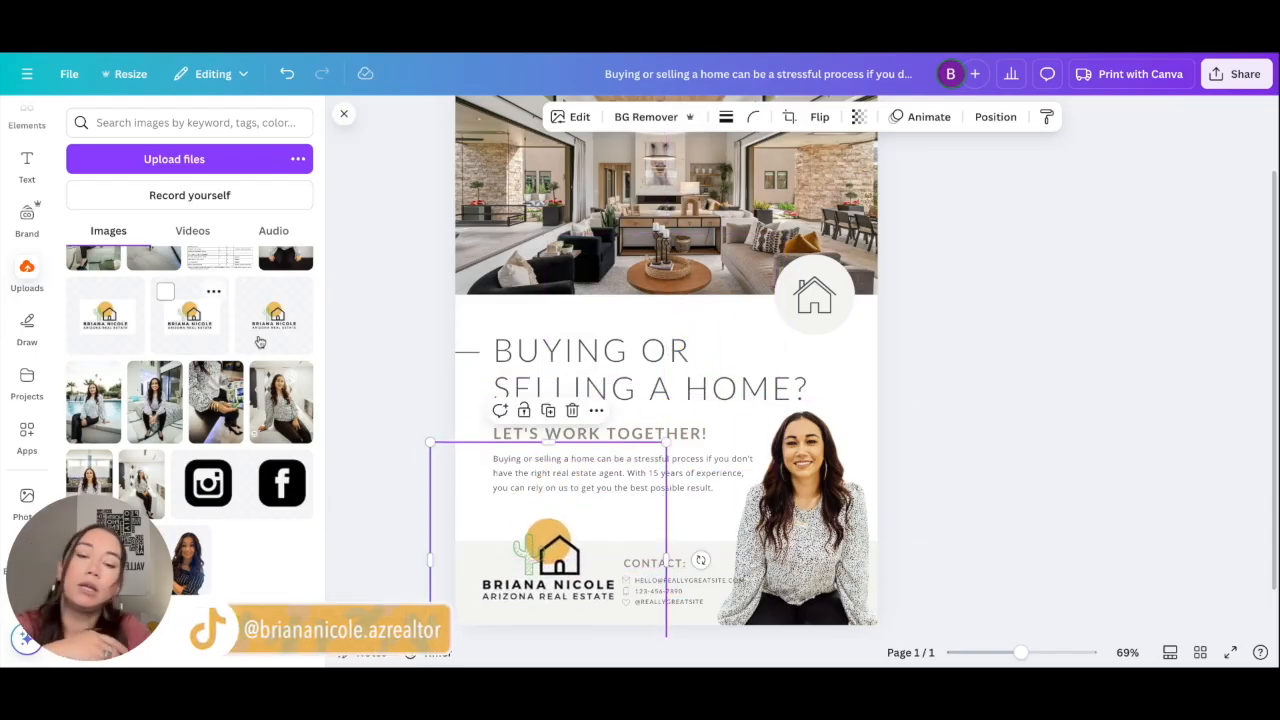
{"action": "left_click_drag", "start_coordinate": [543, 600], "coordinate": [548, 460]}
{"action": "left_click_drag", "start_coordinate": [548, 624], "coordinate": [548, 522]}
{"action": "left_click_drag", "start_coordinate": [431, 491], "coordinate": [505, 491]}
{"action": "left_click_drag", "start_coordinate": [665, 492], "coordinate": [521, 601]}
{"action": "left_click", "coordinate": [950, 520]}
Step: Move the contact block left beside the logo and reduce its font size
{"action": "left_click", "coordinate": [1000, 506]}
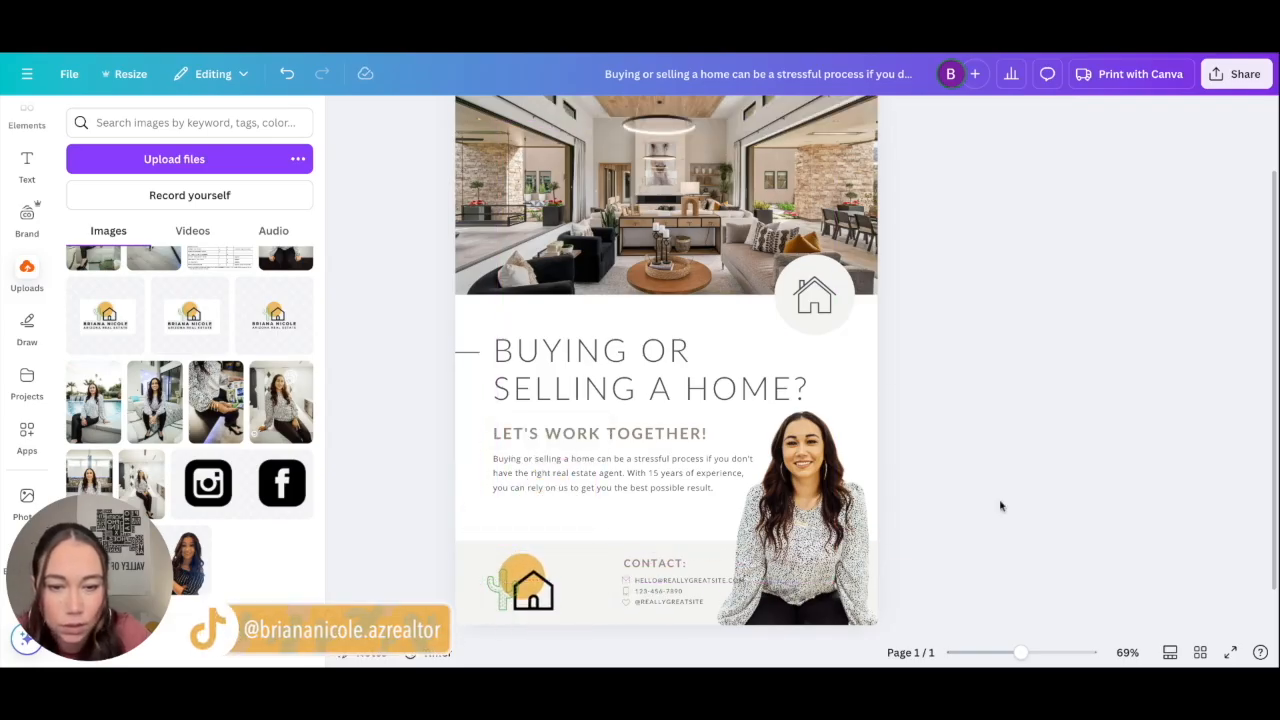
{"action": "left_click", "coordinate": [815, 487]}
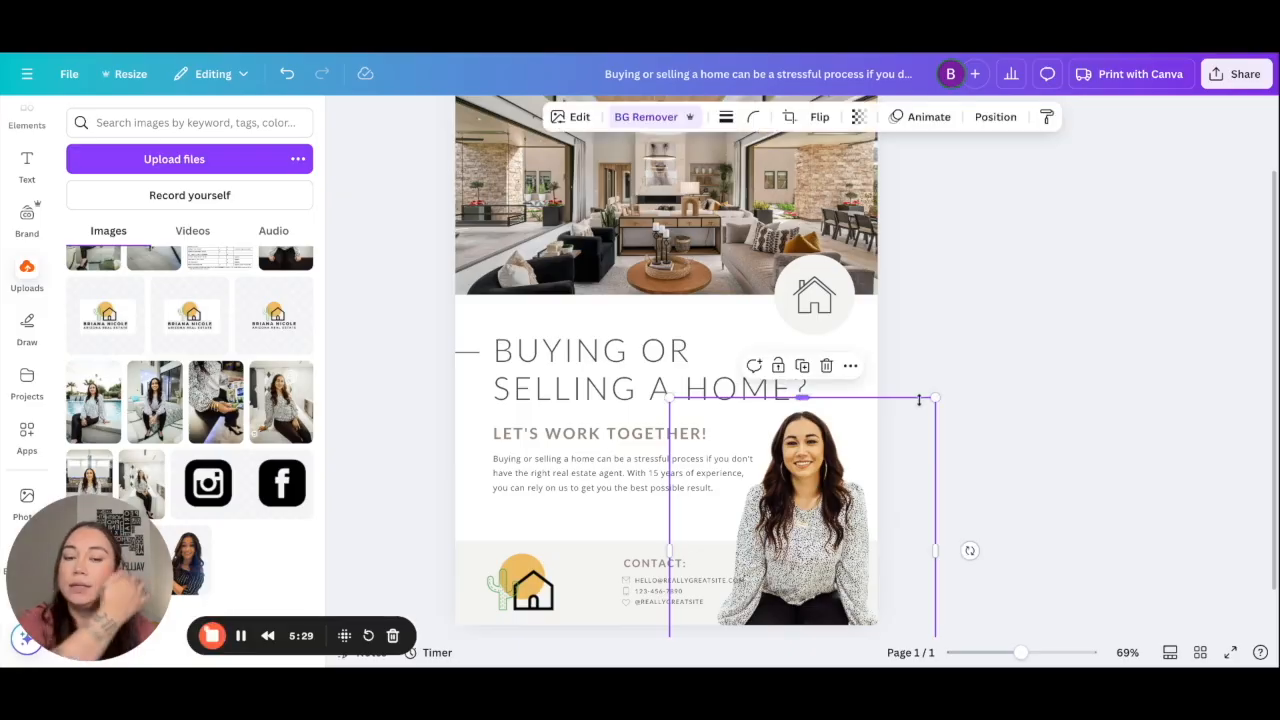
{"action": "left_click", "coordinate": [652, 564]}
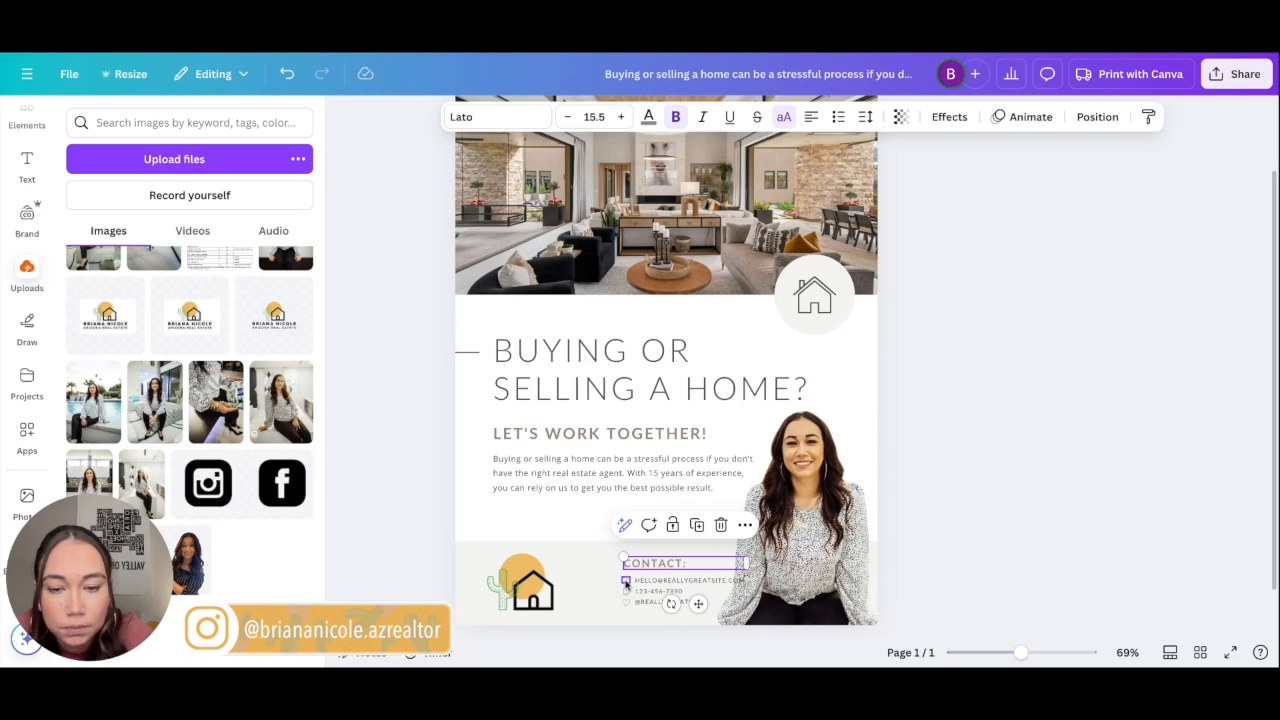
{"action": "scroll", "coordinate": [626, 584], "scroll_direction": "up", "scroll_amount": 5}
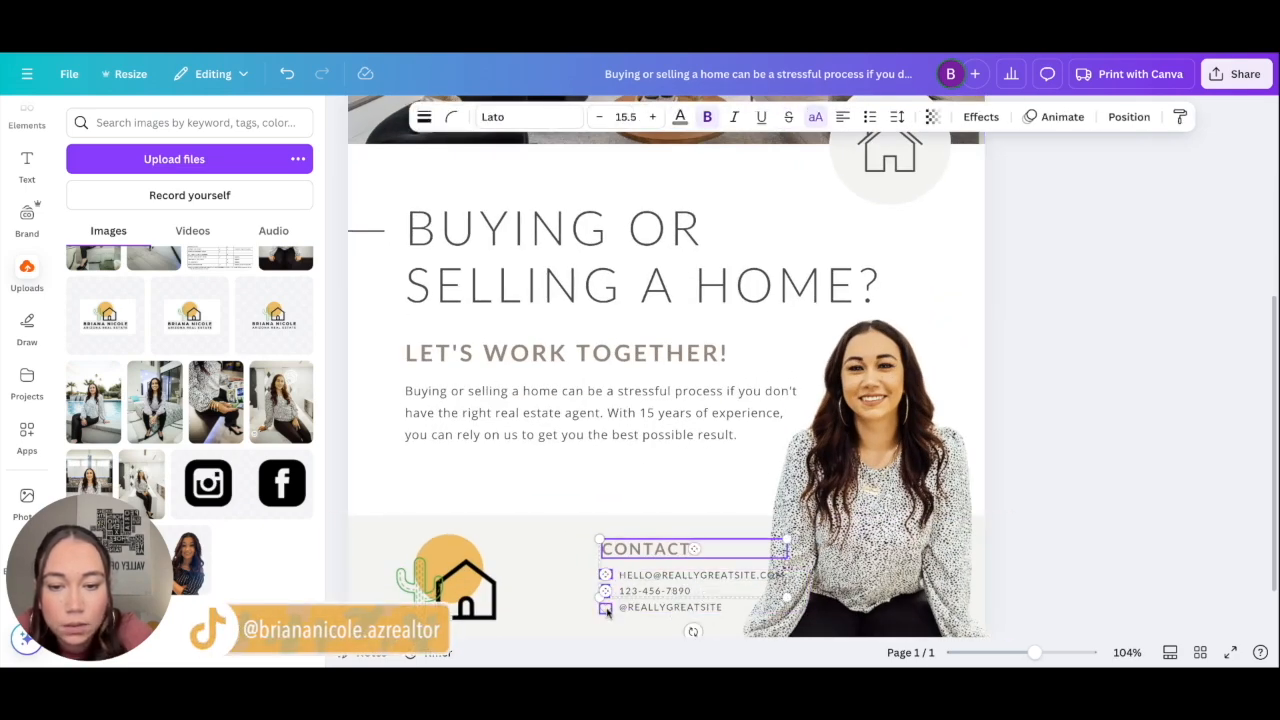
{"action": "left_click_drag", "start_coordinate": [642, 567], "coordinate": [569, 579]}
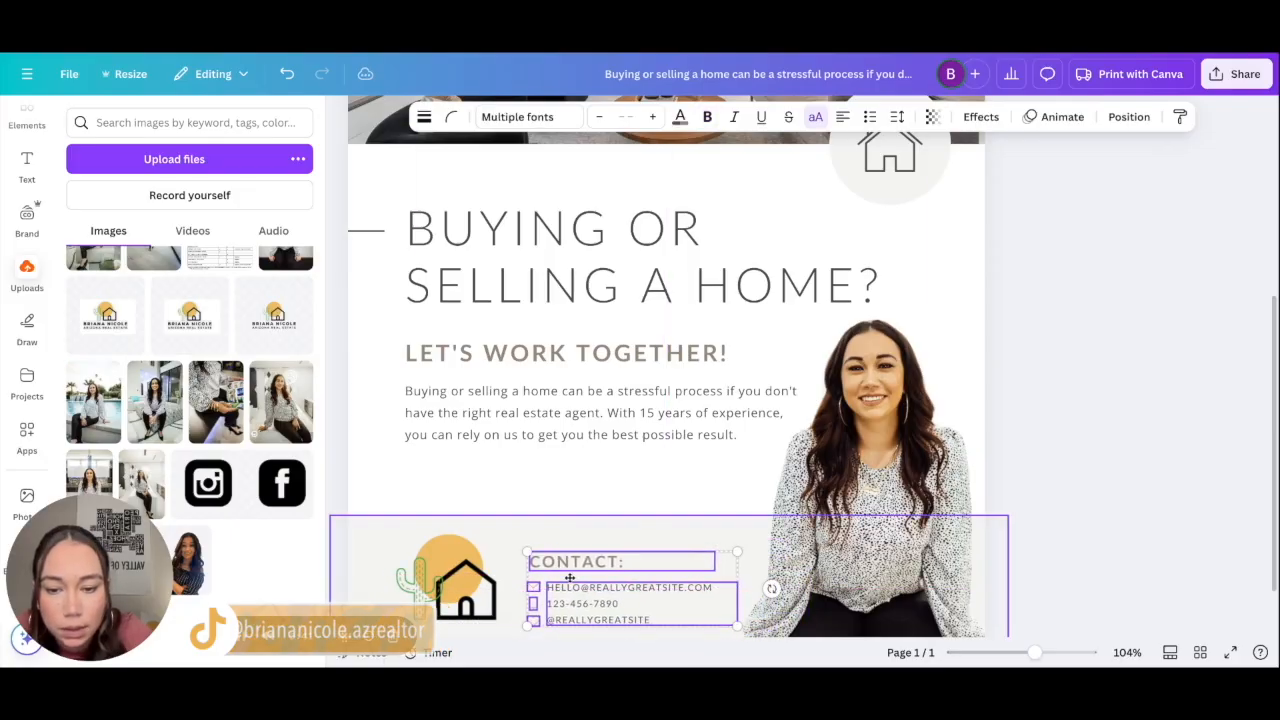
{"action": "left_click", "coordinate": [603, 120]}
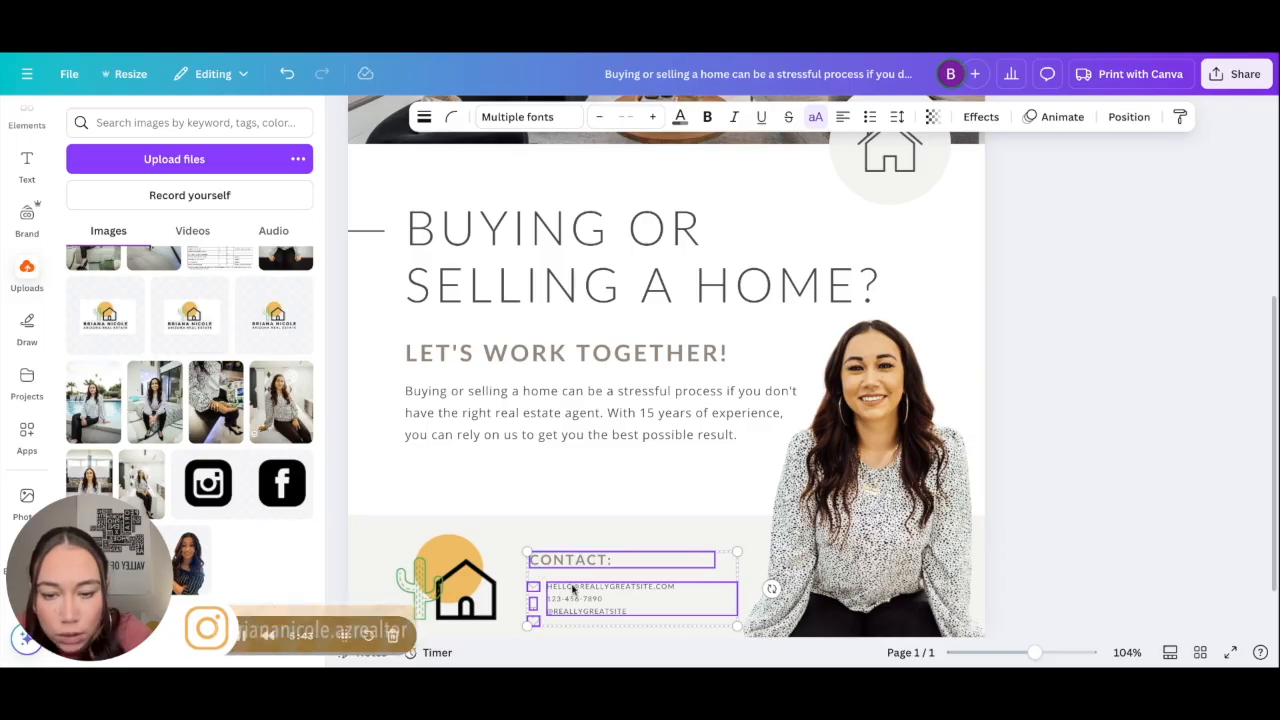
{"action": "left_click_drag", "start_coordinate": [571, 591], "coordinate": [579, 587]}
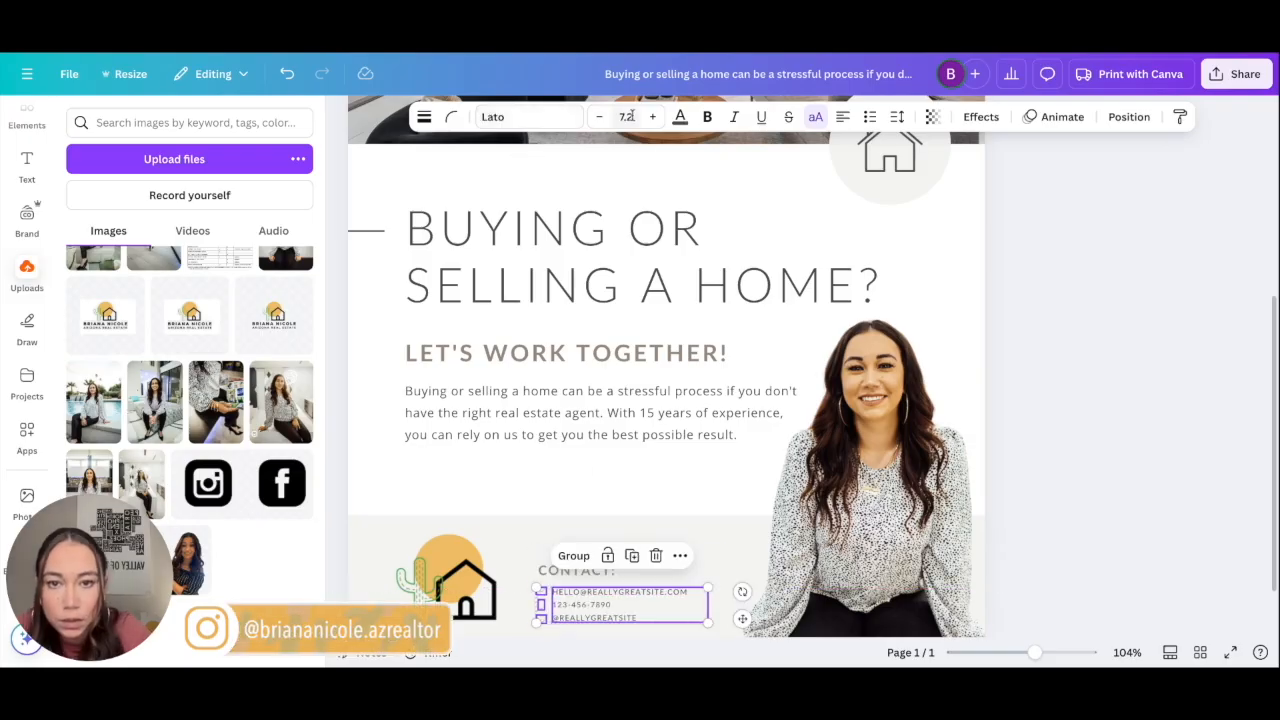
Step: Recolour the 'CONTACT:' heading black
{"action": "left_click", "coordinate": [679, 118]}
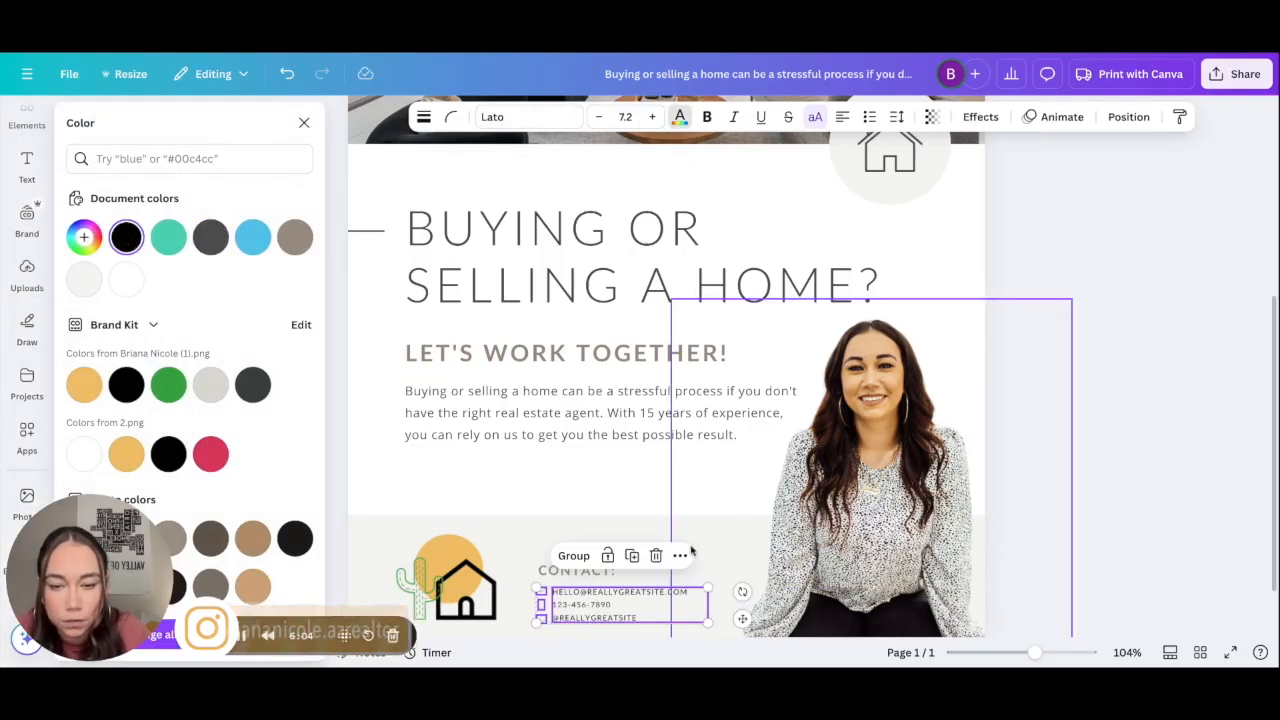
{"action": "left_click", "coordinate": [598, 571]}
{"action": "left_click", "coordinate": [126, 236]}
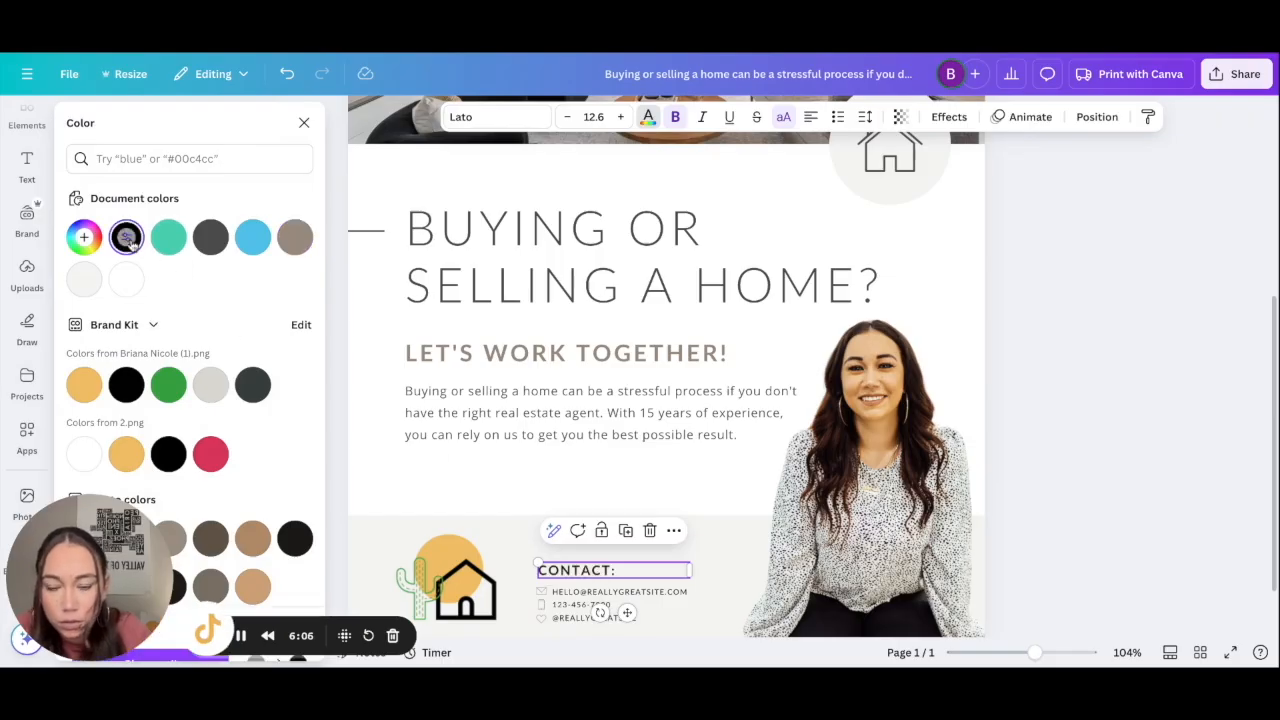
{"action": "left_click", "coordinate": [1194, 463]}
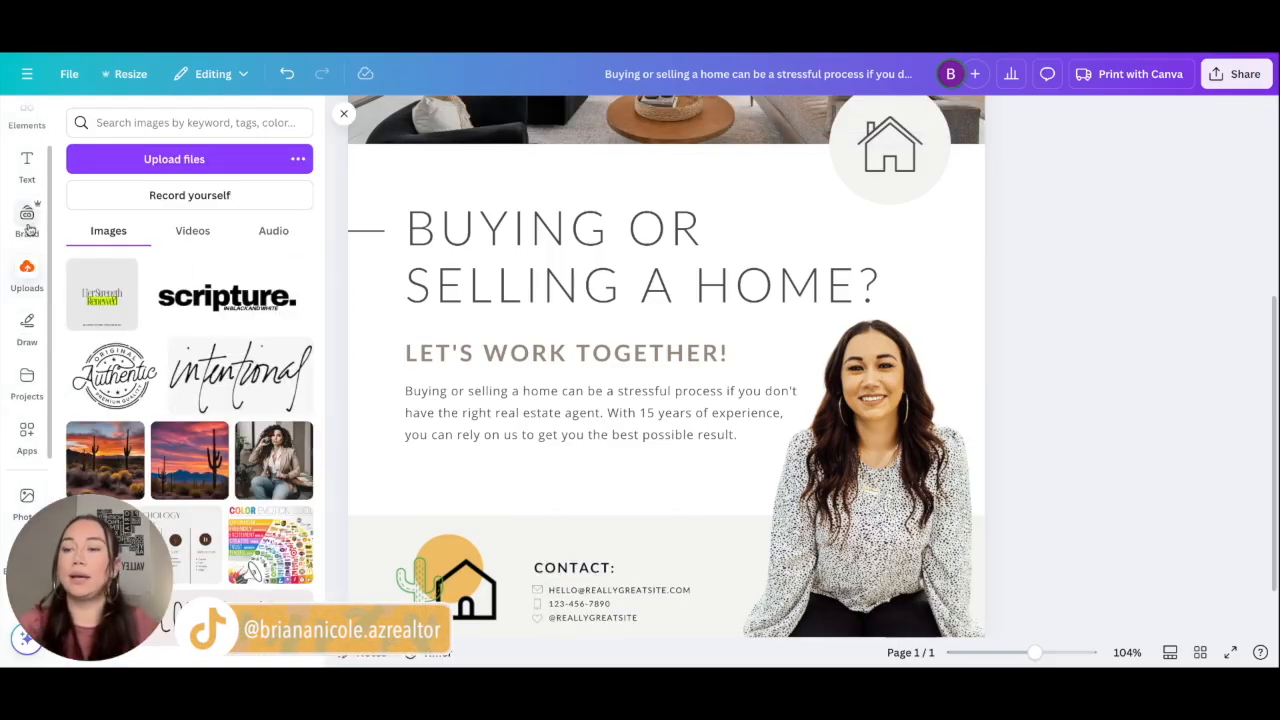
Step: Add a subheading with the agent's full name at size 26, placed just above CONTACT: in the footer
{"action": "scroll", "coordinate": [28, 172], "scroll_direction": "up", "scroll_amount": 2}
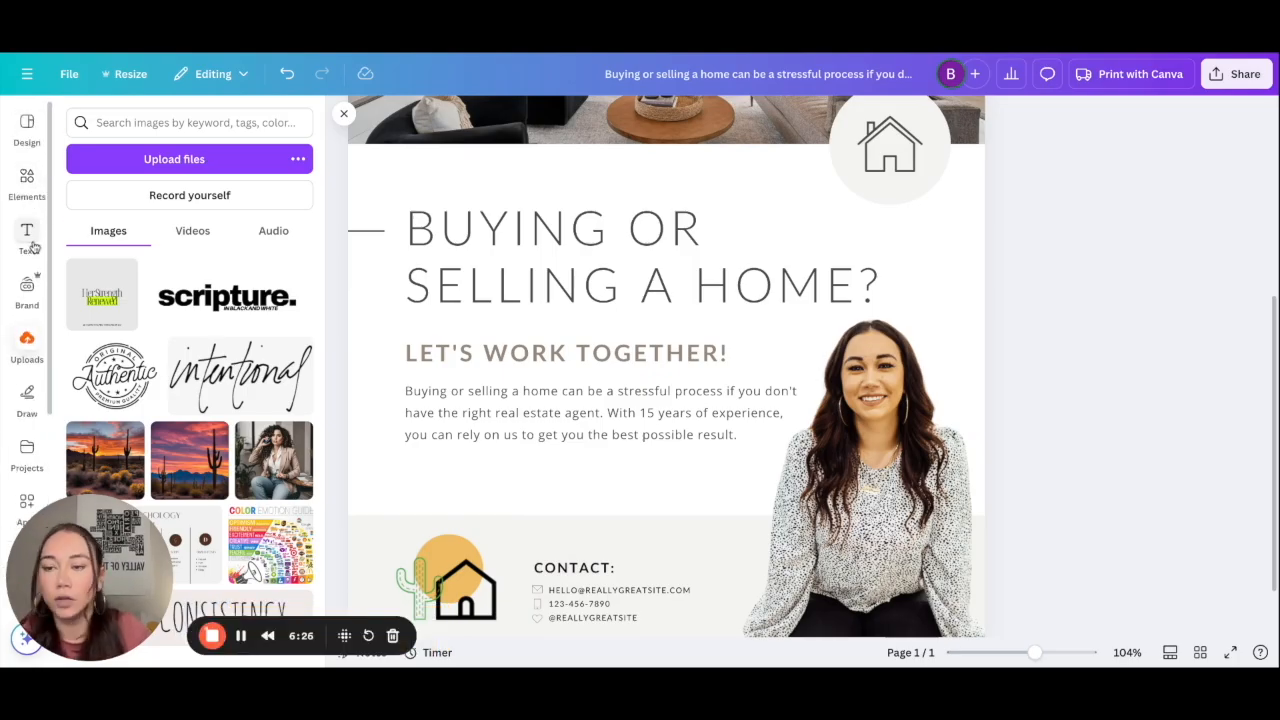
{"action": "left_click", "coordinate": [30, 240]}
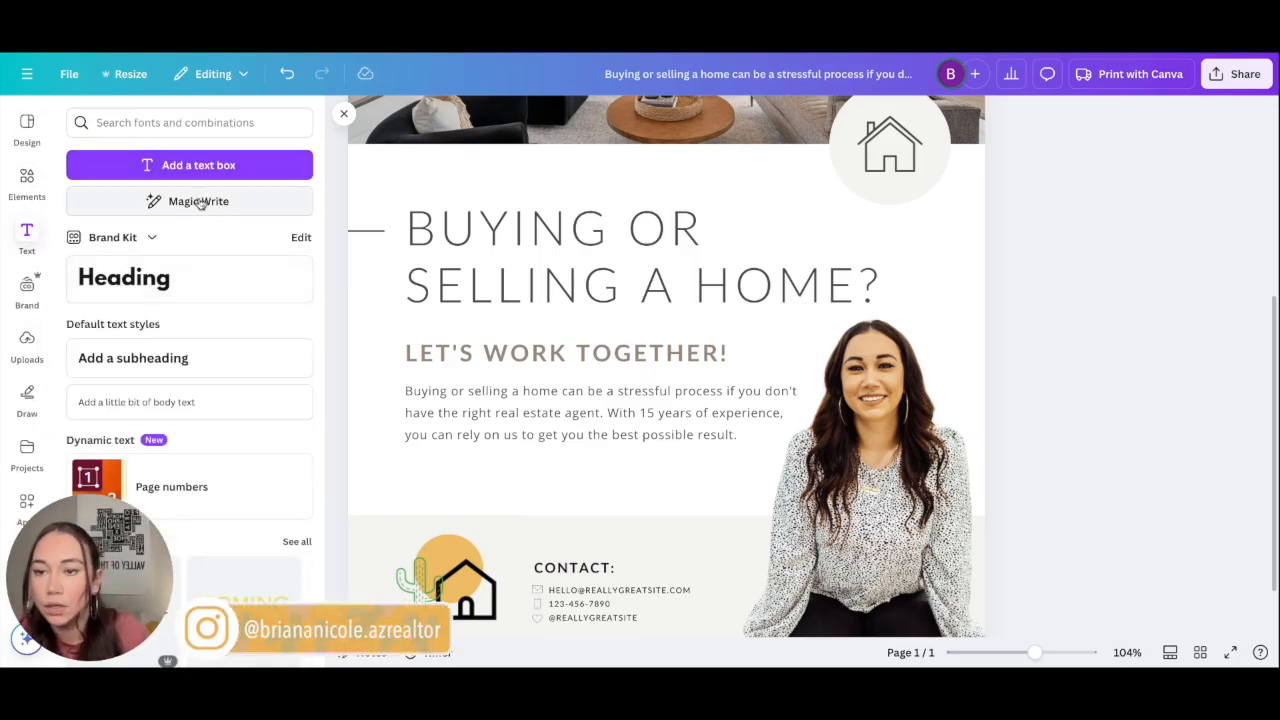
{"action": "left_click", "coordinate": [180, 358]}
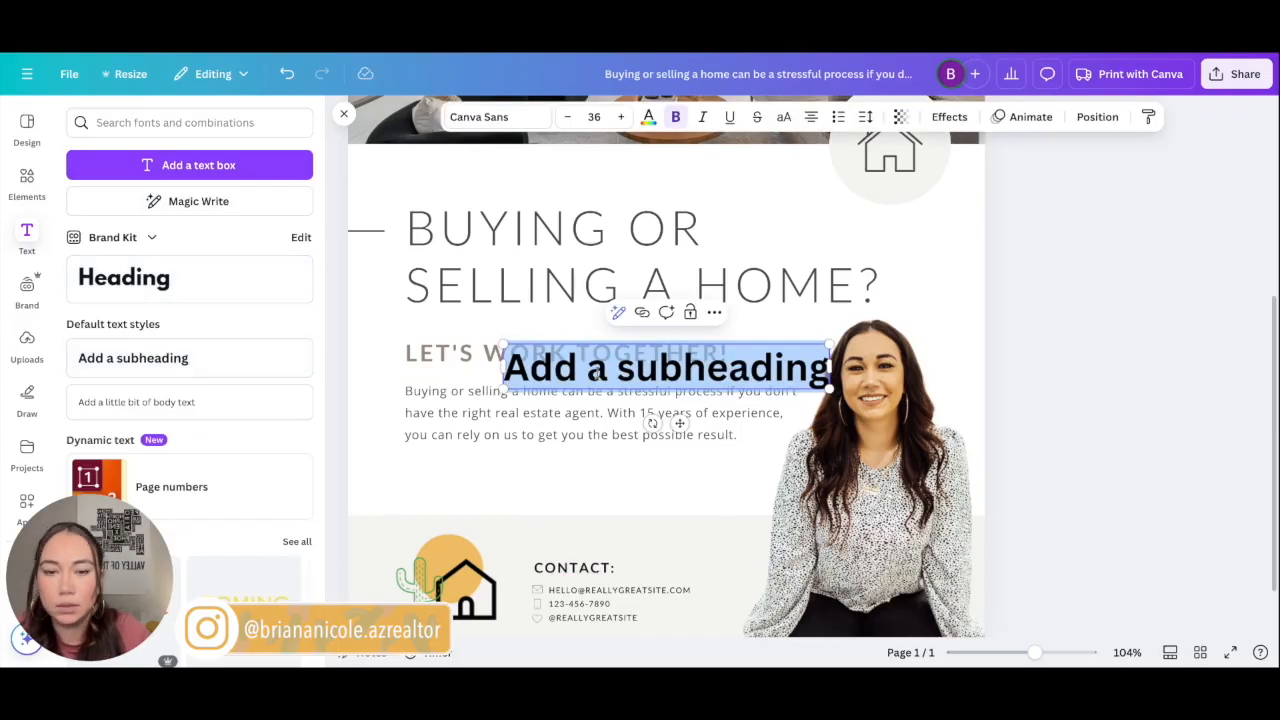
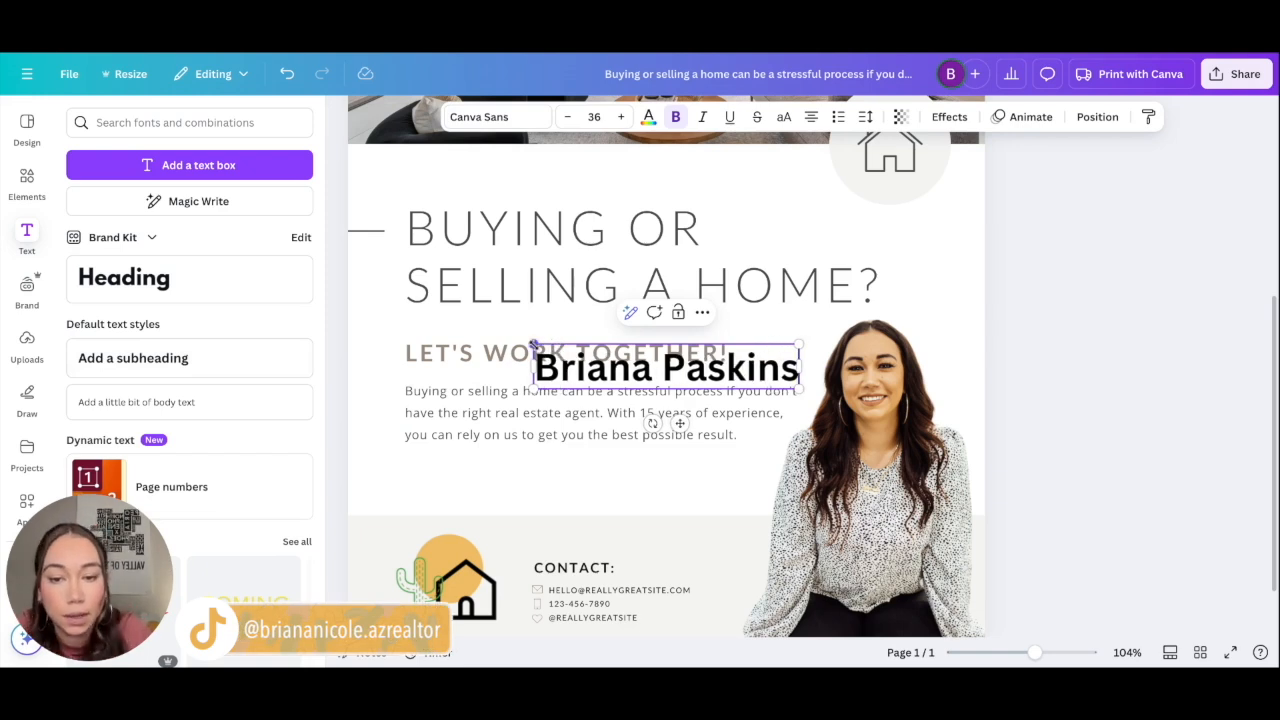
{"action": "left_click_drag", "start_coordinate": [534, 343], "coordinate": [607, 358]}
{"action": "left_click", "coordinate": [1074, 451]}
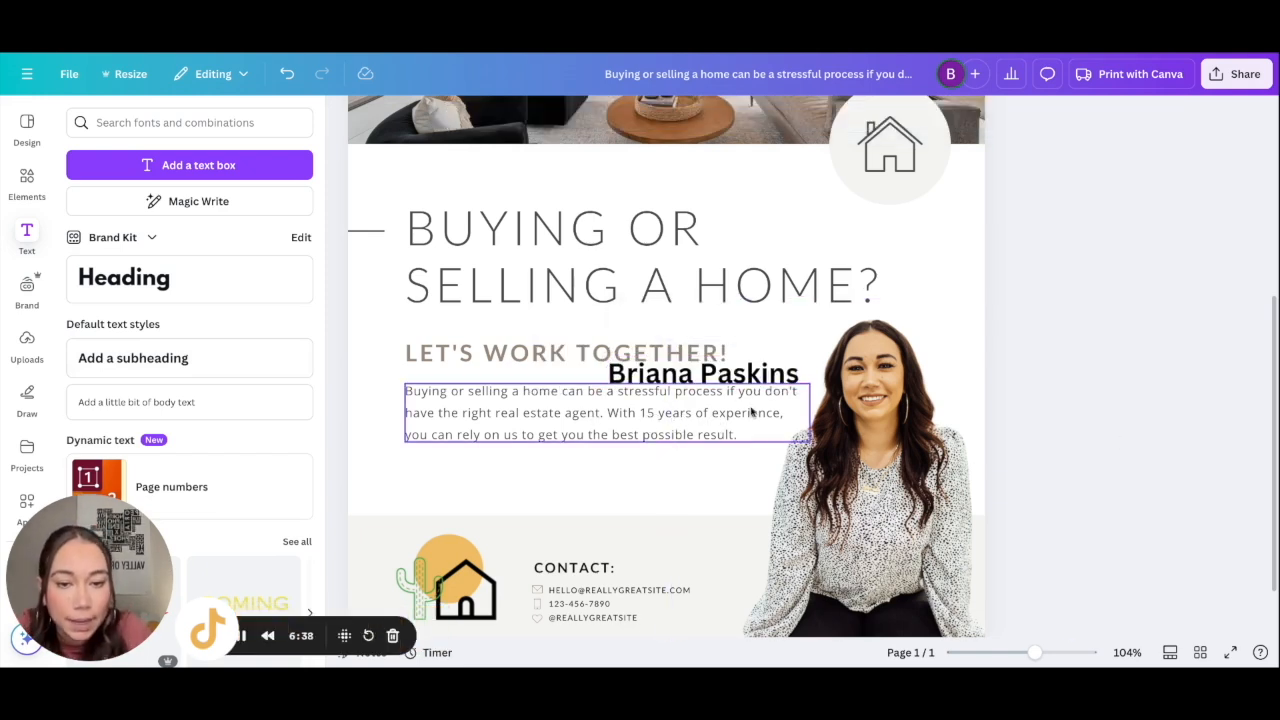
{"action": "left_click_drag", "start_coordinate": [753, 369], "coordinate": [662, 540]}
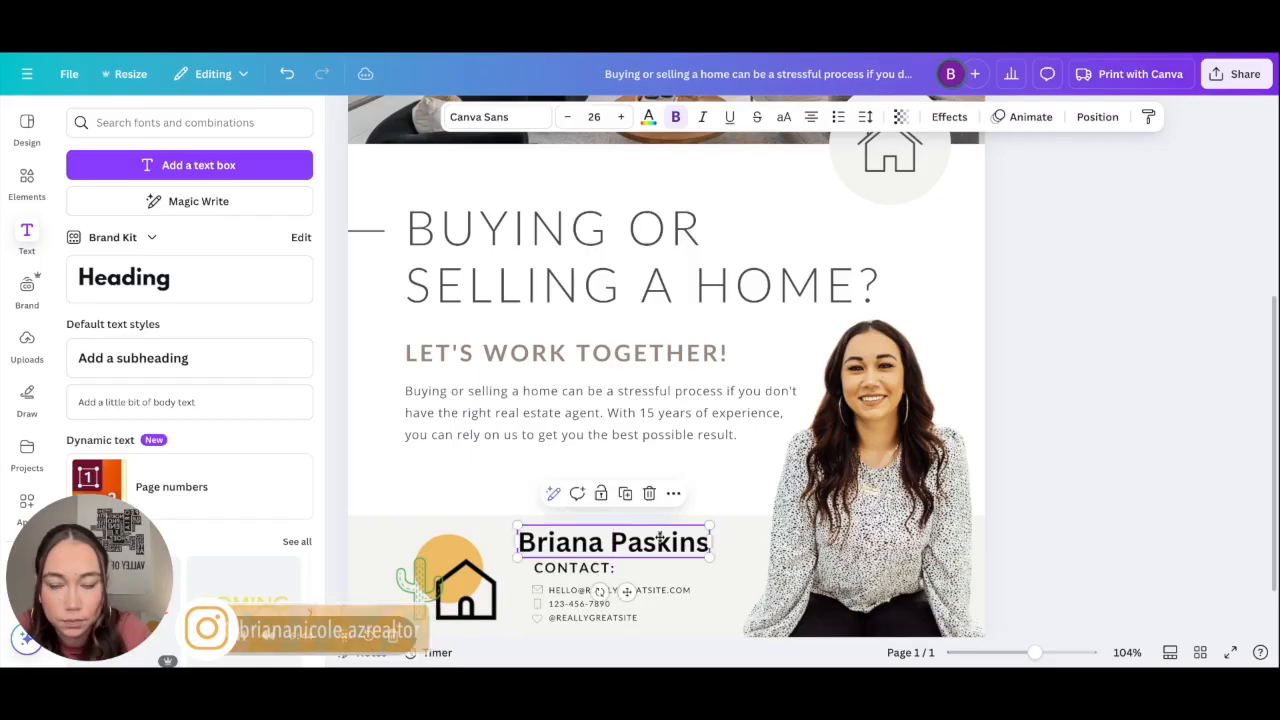
Step: Change the agent's name font to Lato after briefly trying Open Sans and checking brand fonts
{"action": "triple_click", "coordinate": [662, 540]}
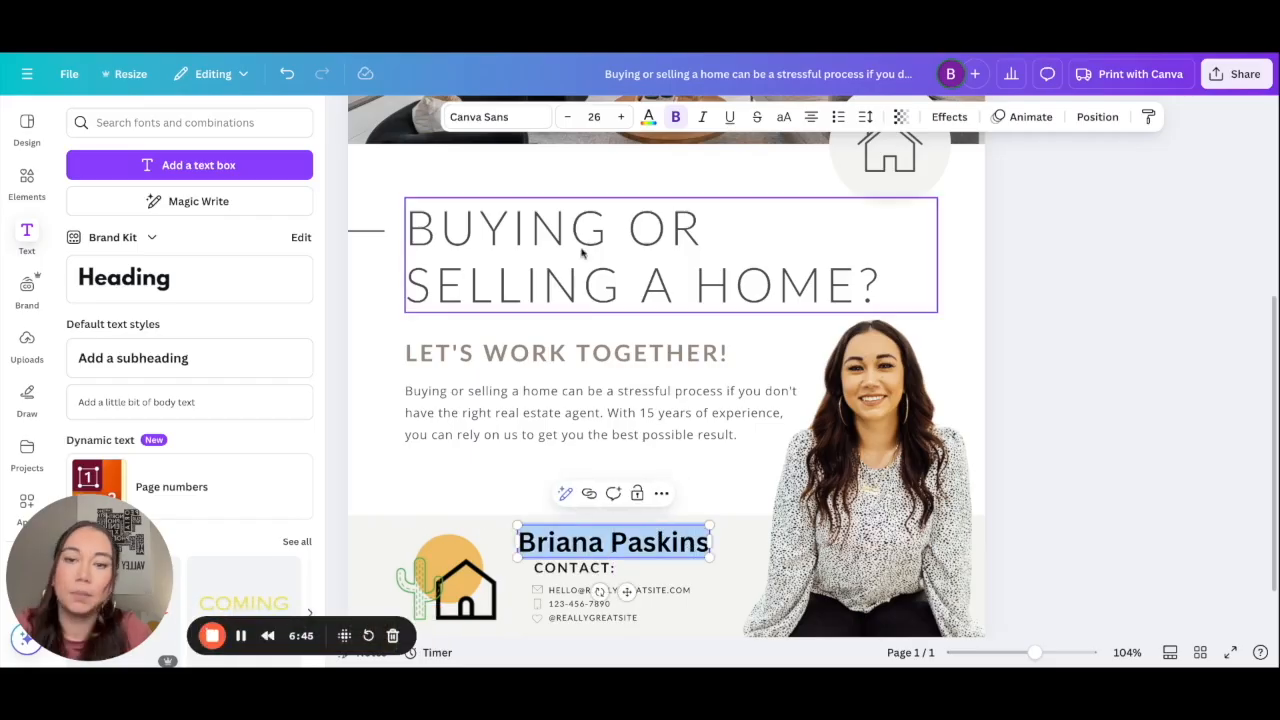
{"action": "left_click", "coordinate": [497, 117]}
{"action": "left_click", "coordinate": [120, 417]}
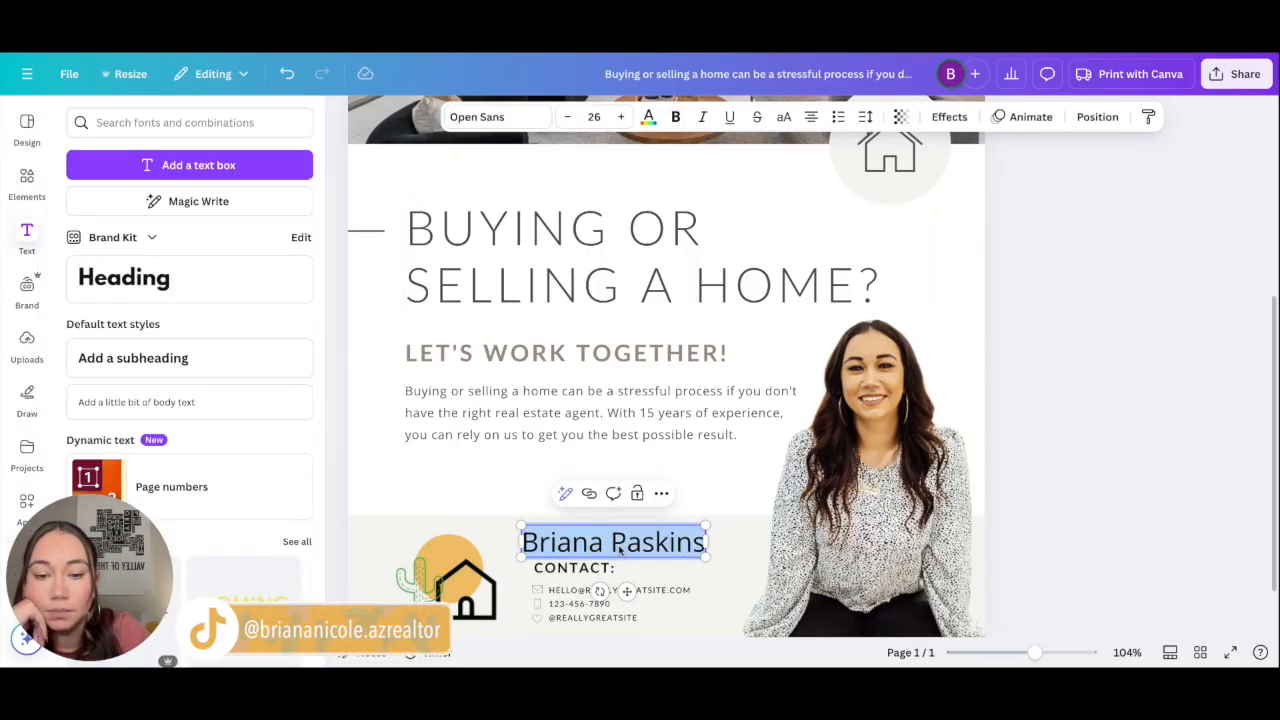
{"action": "left_click", "coordinate": [491, 117]}
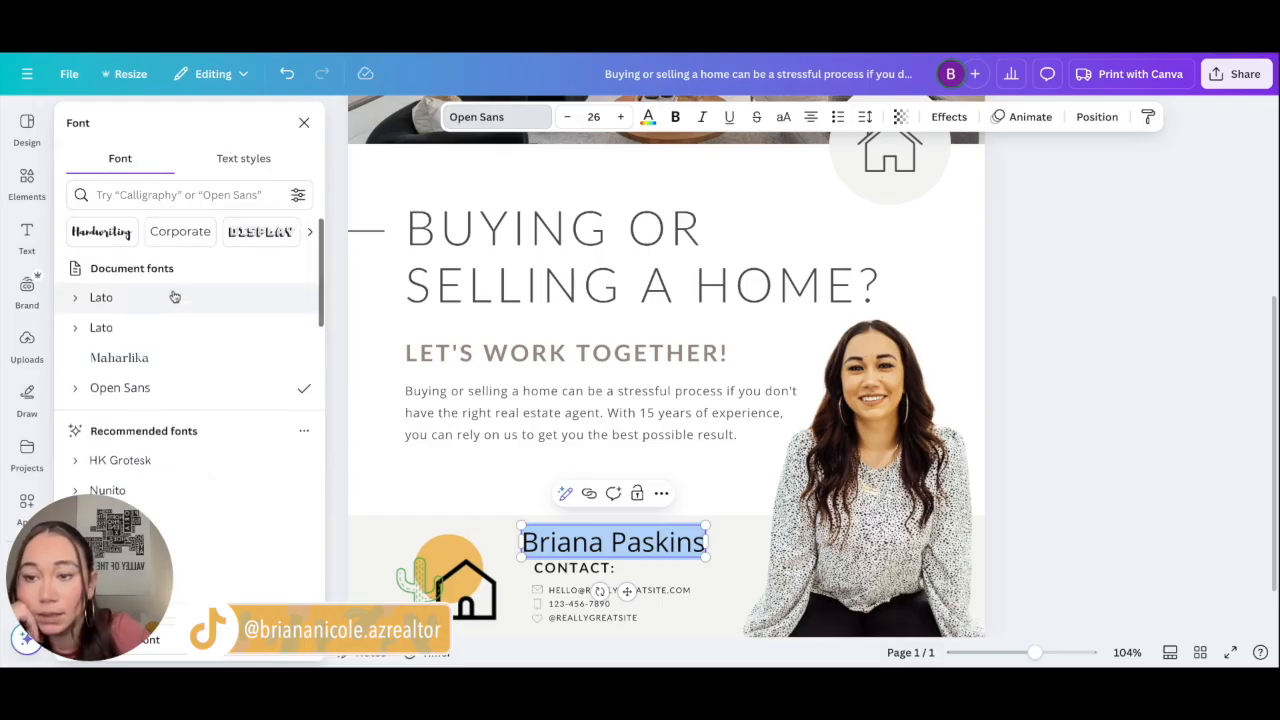
{"action": "left_click", "coordinate": [30, 290]}
{"action": "scroll", "coordinate": [225, 407], "scroll_direction": "down", "scroll_amount": 3}
{"action": "scroll", "coordinate": [229, 407], "scroll_direction": "up", "scroll_amount": 3}
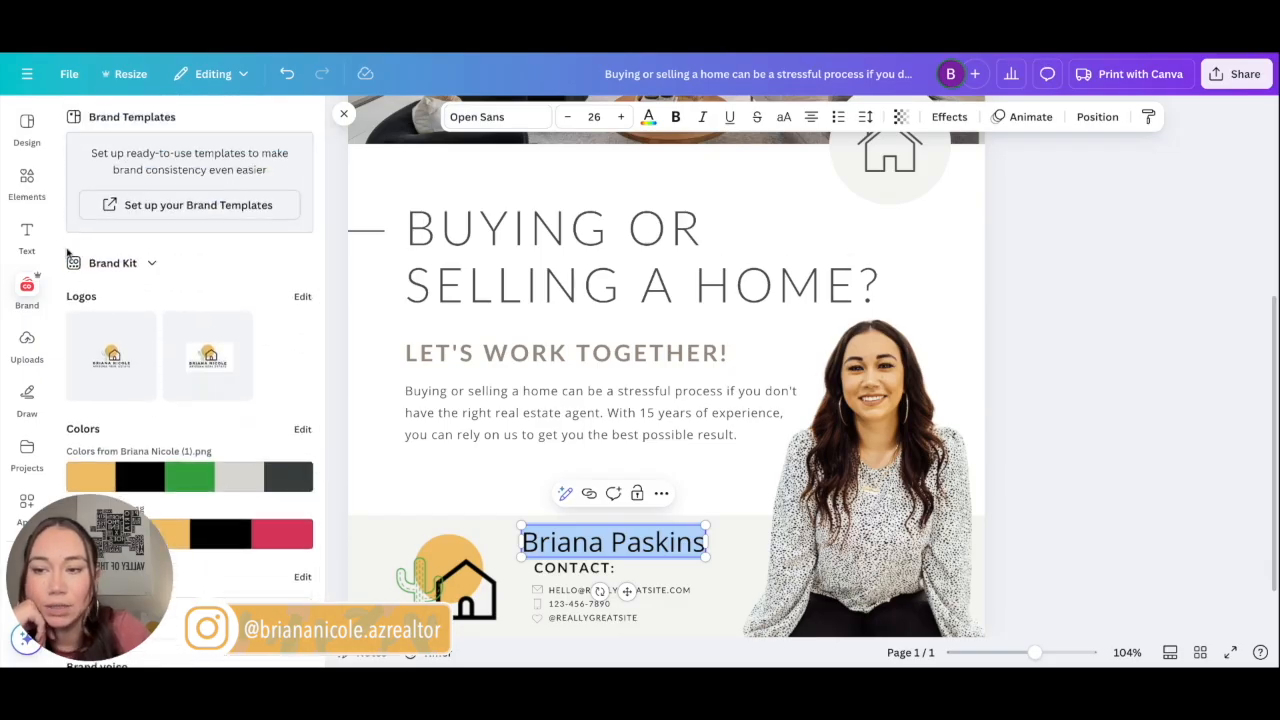
{"action": "left_click", "coordinate": [28, 237]}
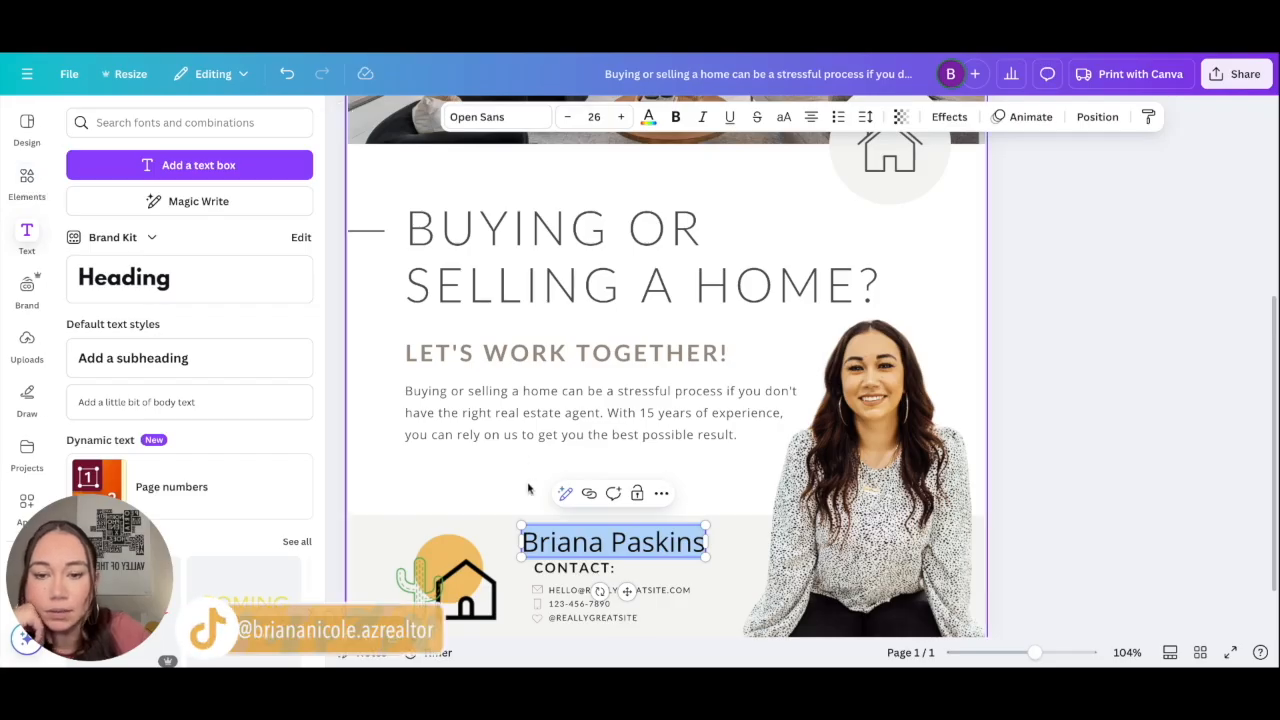
{"action": "left_click", "coordinate": [499, 118]}
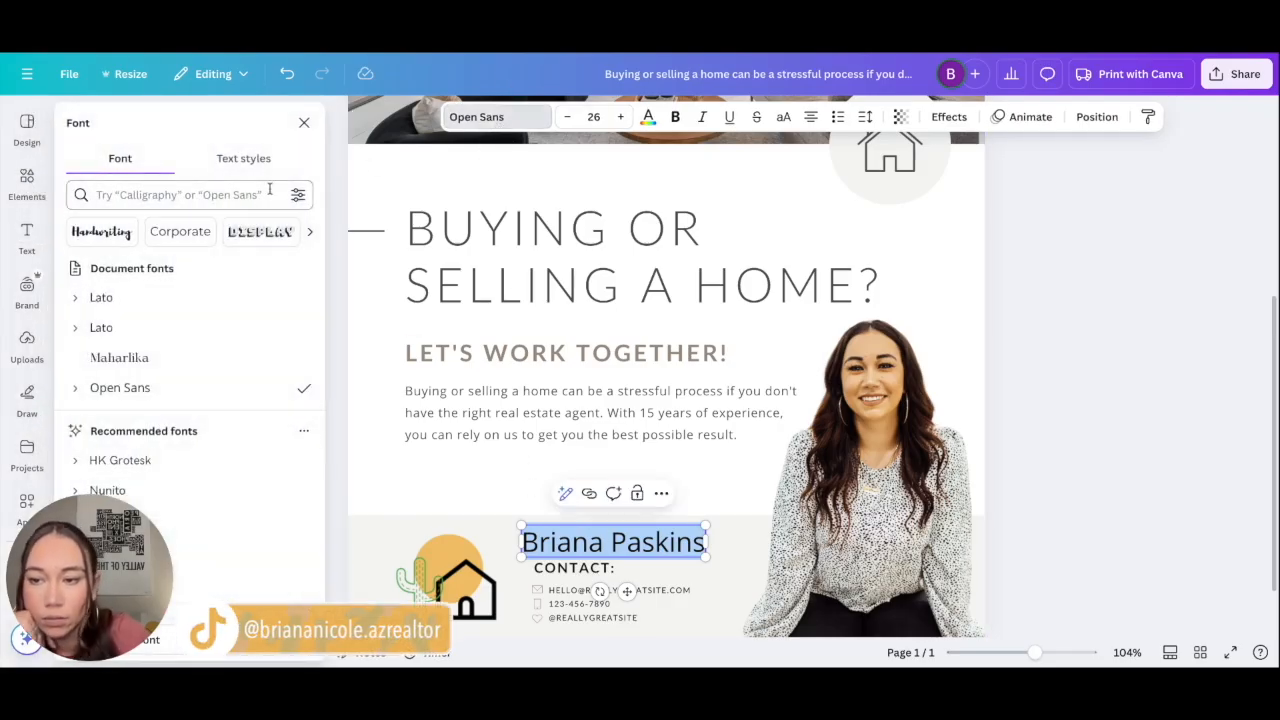
{"action": "left_click", "coordinate": [220, 291]}
{"action": "left_click", "coordinate": [1016, 474]}
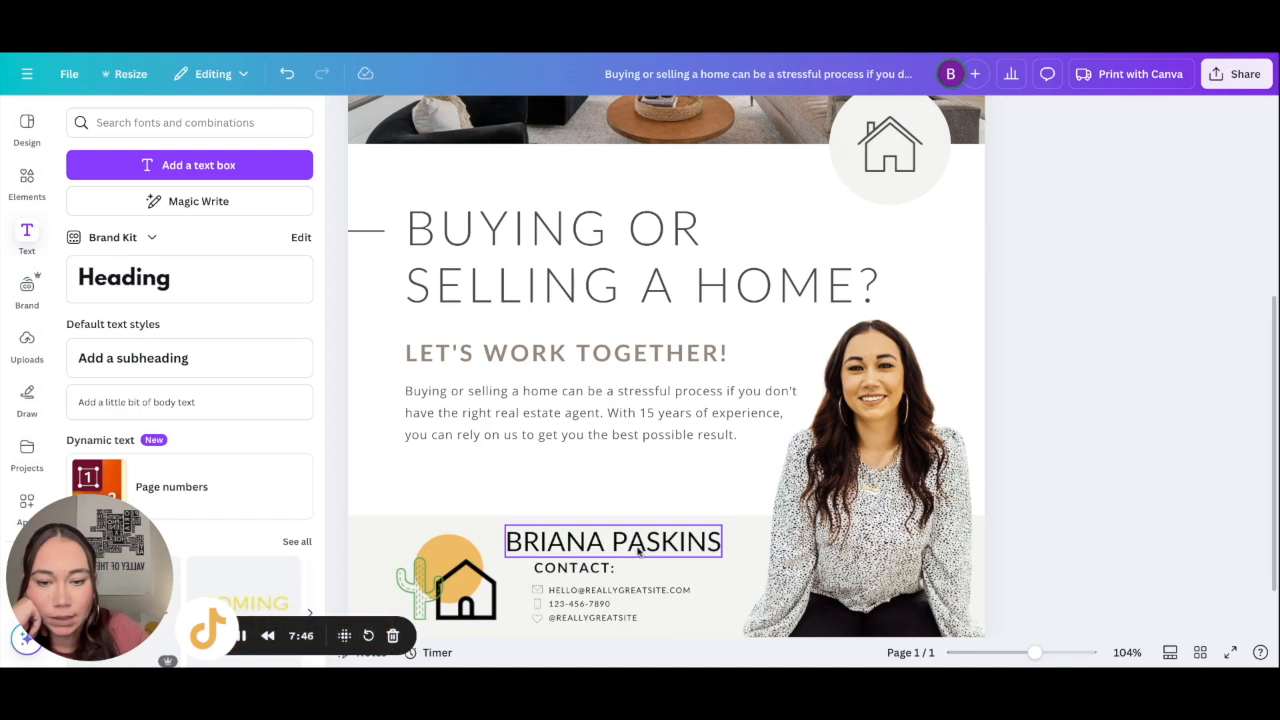
{"action": "left_click", "coordinate": [586, 567]}
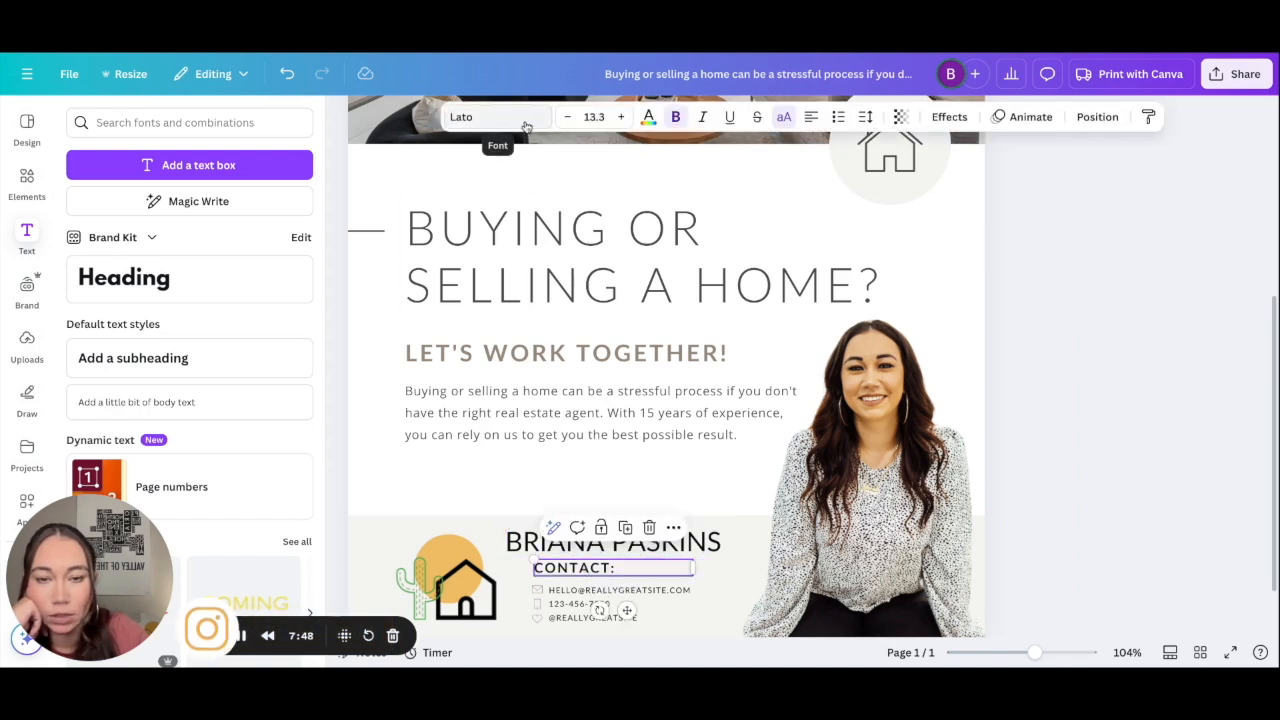
Step: Reposition the CONTACT: heading and nudge the agent's name slightly right beside the house logo
{"action": "scroll", "coordinate": [576, 507], "scroll_direction": "down", "scroll_amount": 1}
{"action": "mouse_move", "coordinate": [575, 505]}
{"action": "left_mouse_down"}
{"action": "mouse_move", "coordinate": [562, 508]}
{"action": "mouse_move", "coordinate": [557, 481]}
{"action": "mouse_move", "coordinate": [578, 481]}
{"action": "left_mouse_up"}
{"action": "left_click", "coordinate": [557, 507]}
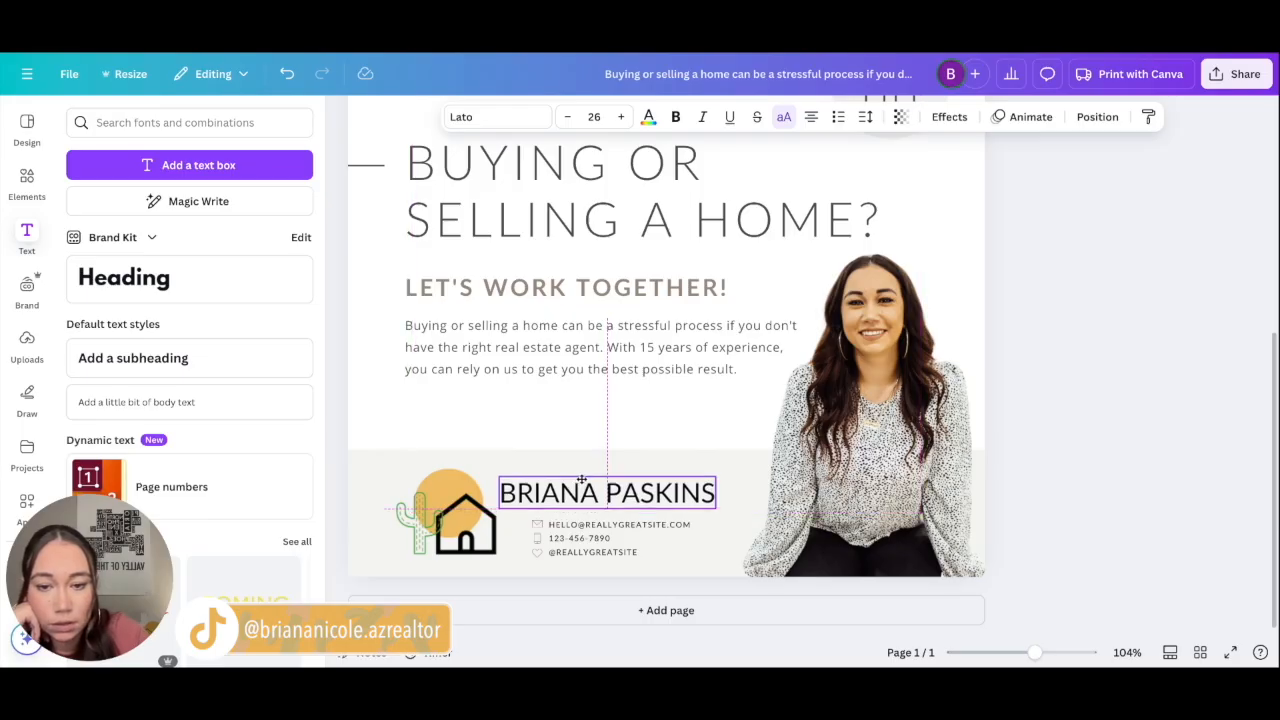
{"action": "left_click_drag", "start_coordinate": [581, 480], "coordinate": [585, 481]}
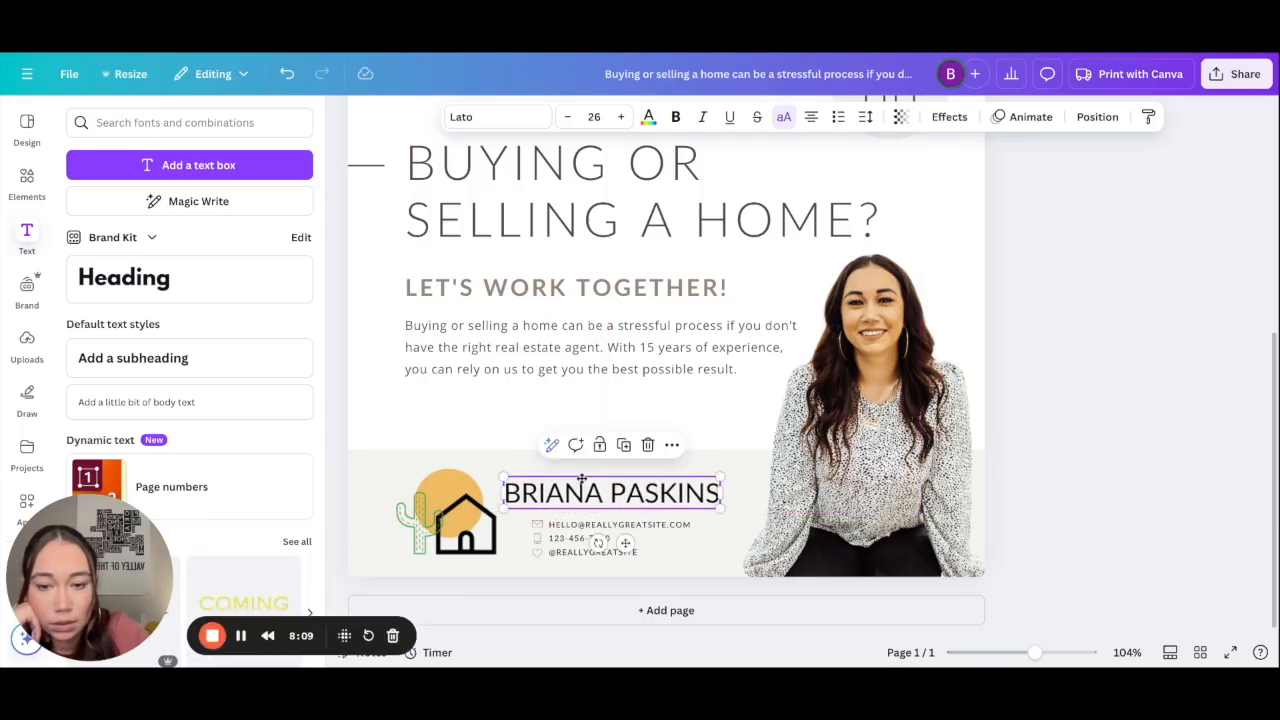
{"action": "left_click", "coordinate": [1047, 377]}
{"action": "scroll", "coordinate": [1047, 377], "scroll_direction": "down", "scroll_amount": 3}
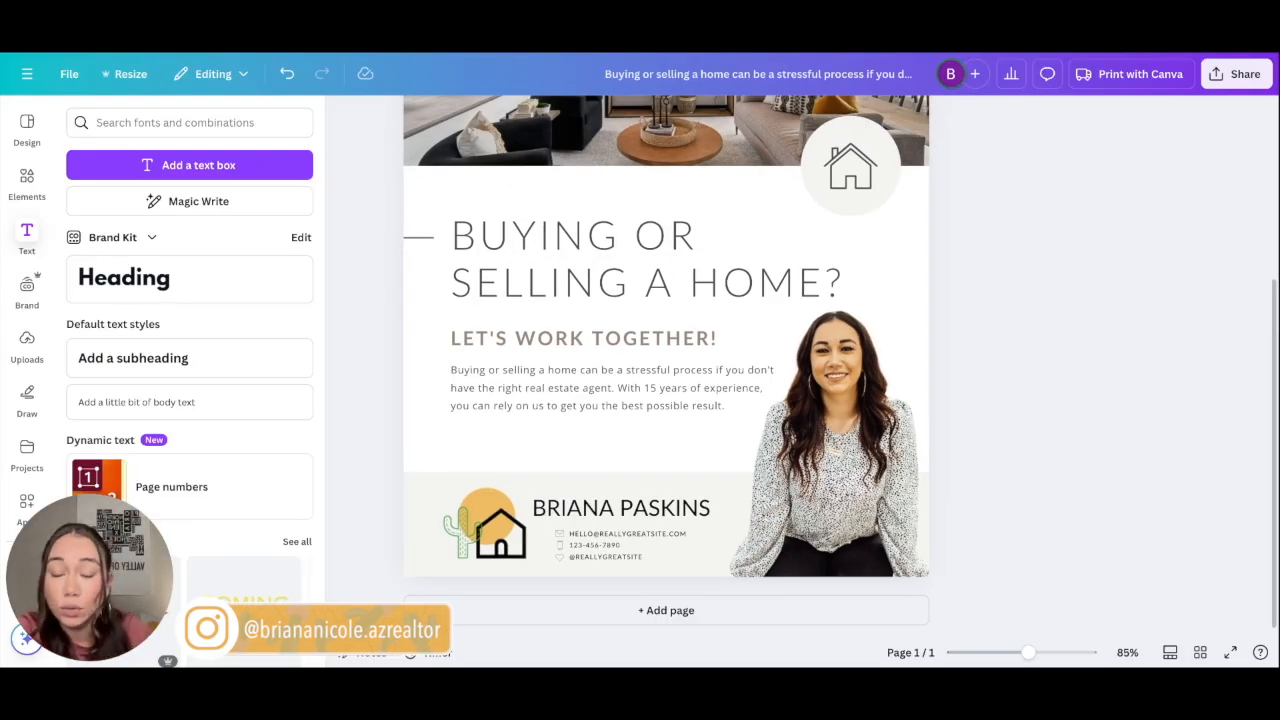
{"action": "scroll", "coordinate": [624, 535], "scroll_direction": "up", "scroll_amount": 3}
Step: Enlarge the envelope, phone and heart icons with their contact text, shifting them up and right
{"action": "left_click", "coordinate": [584, 556]}
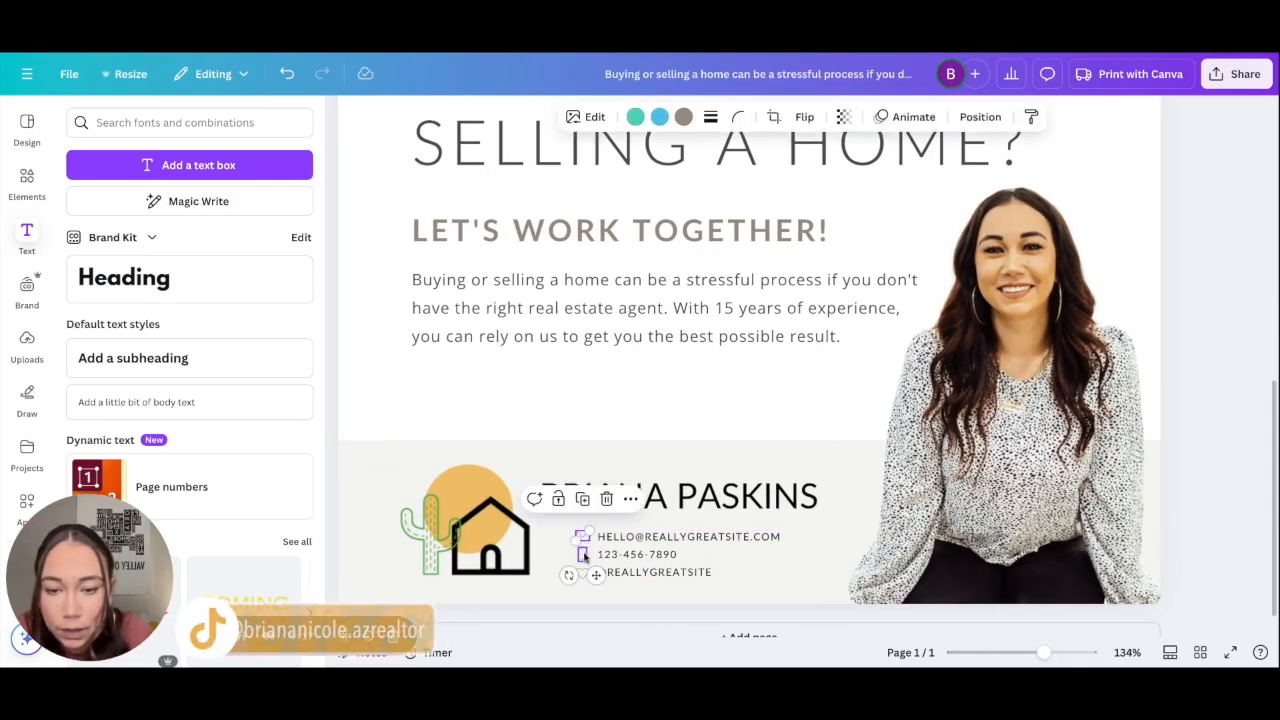
{"action": "left_click", "coordinate": [584, 556]}
{"action": "left_click", "coordinate": [584, 537]}
{"action": "left_click", "coordinate": [583, 555], "text": "shift"}
{"action": "left_click", "coordinate": [583, 573], "text": "shift"}
{"action": "left_click", "coordinate": [619, 557]}
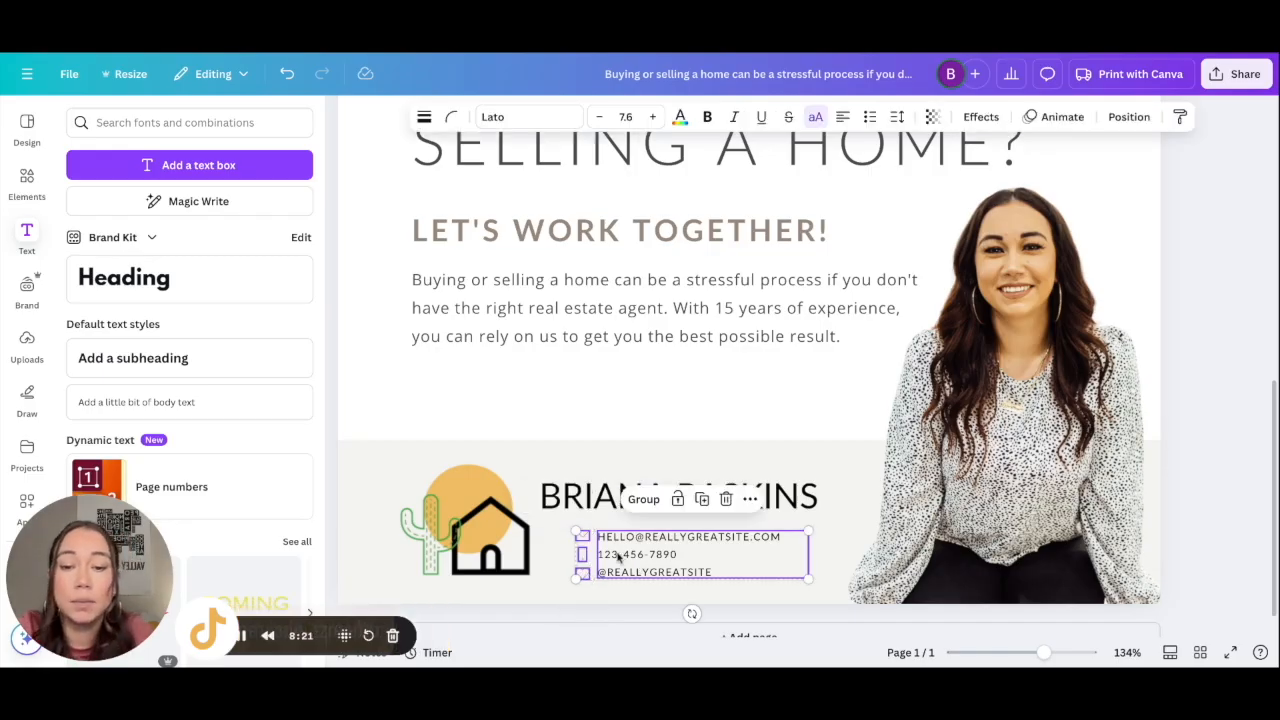
{"action": "left_click_drag", "start_coordinate": [597, 532], "coordinate": [556, 518]}
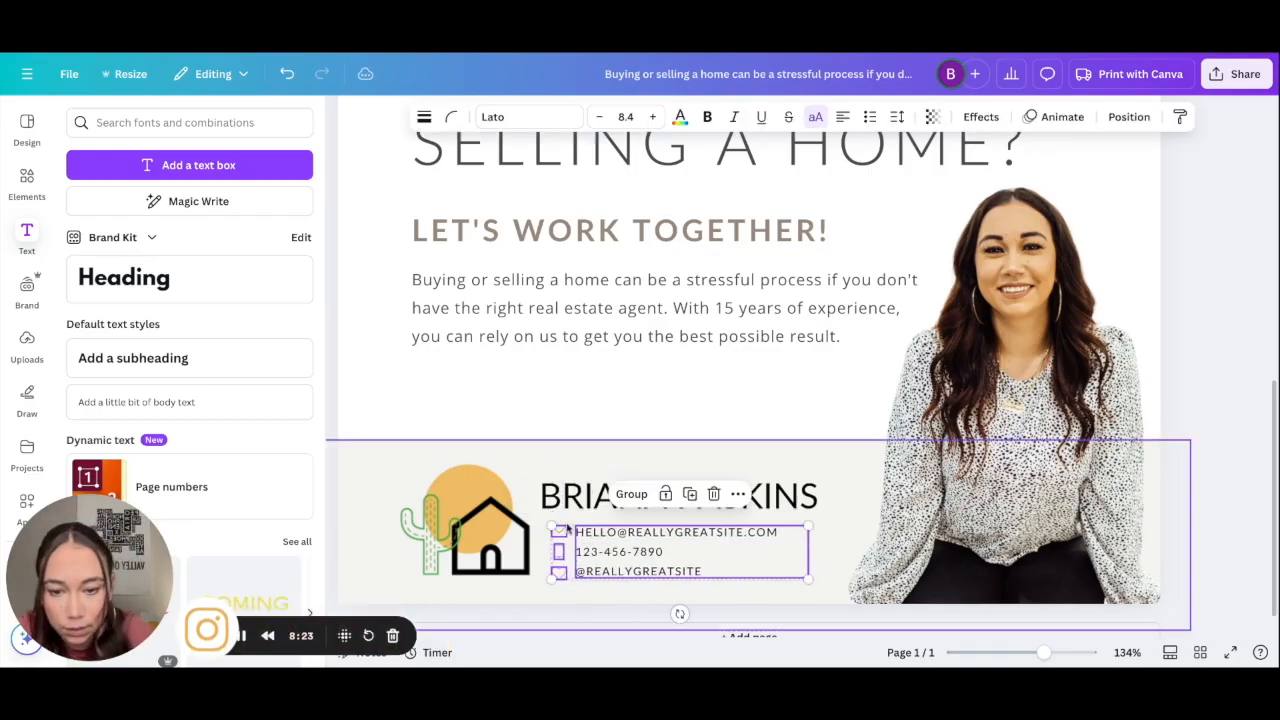
{"action": "left_click_drag", "start_coordinate": [622, 554], "coordinate": [635, 545]}
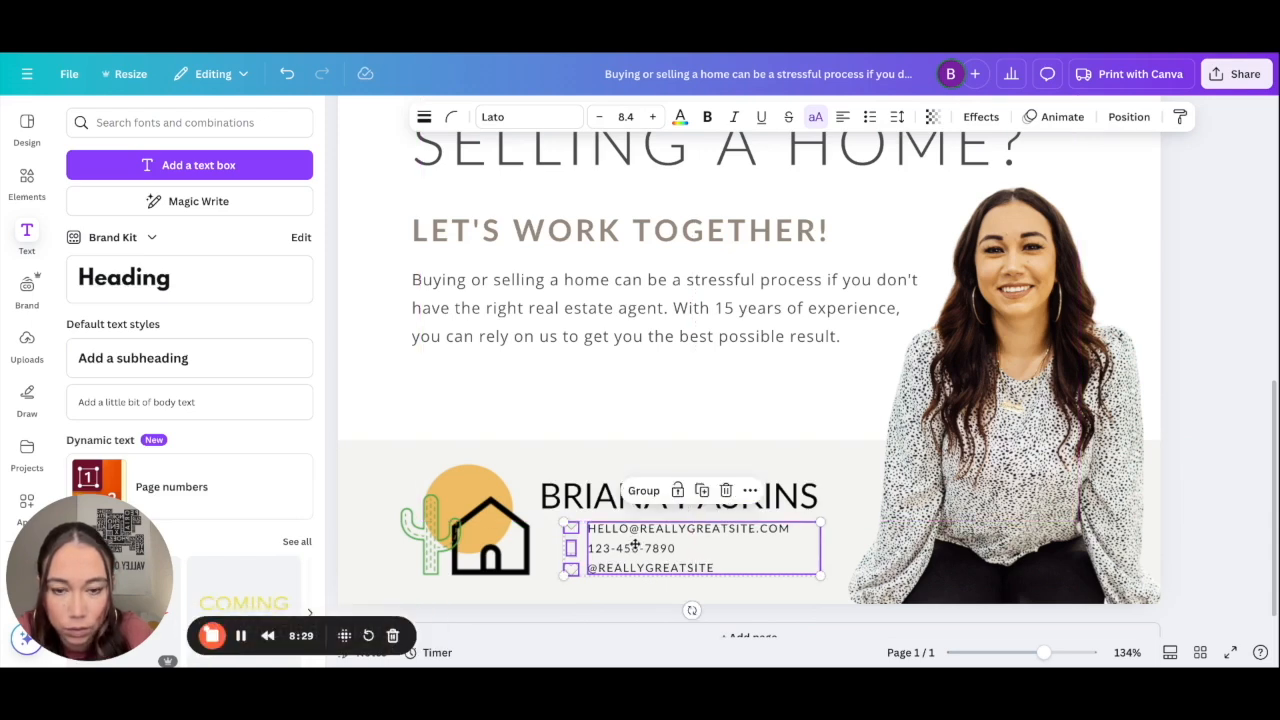
{"action": "left_click", "coordinate": [1188, 328]}
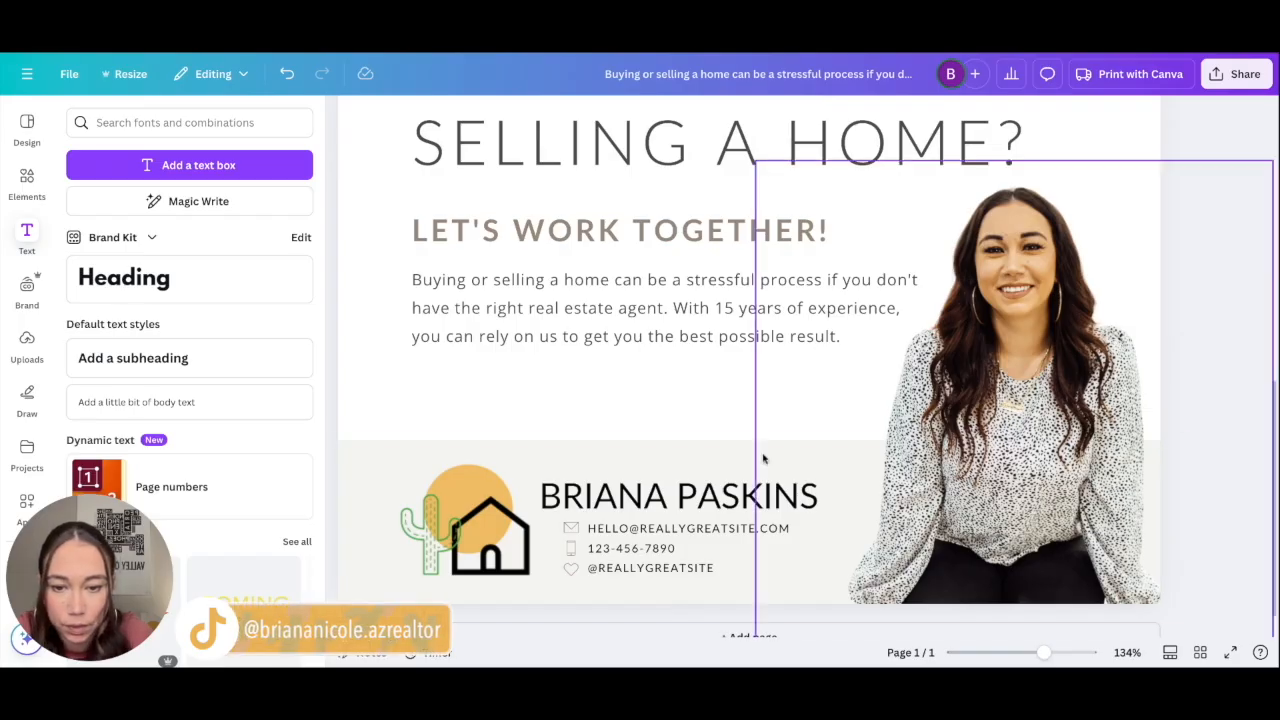
Step: Select the three contact icons and the footer band, ending with the email icon selected
{"action": "left_click", "coordinate": [572, 529]}
{"action": "left_click", "coordinate": [572, 549], "text": "shift"}
{"action": "left_click", "coordinate": [574, 568], "text": "shift"}
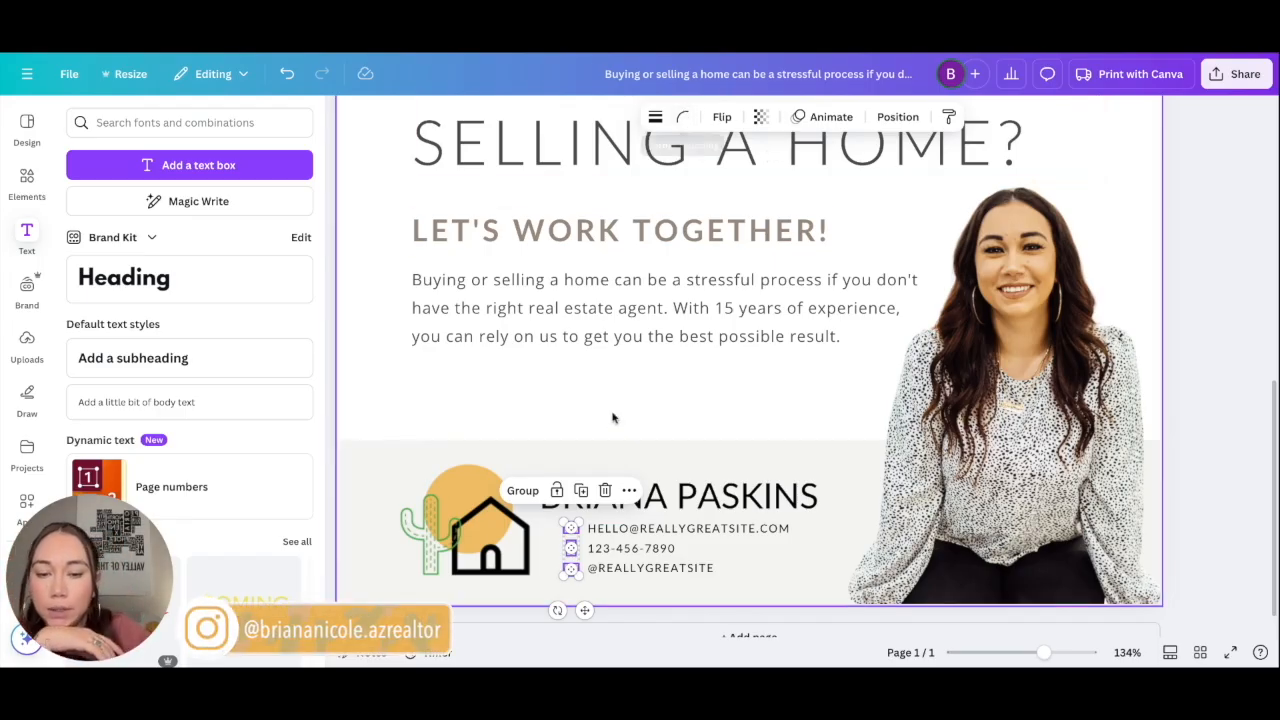
{"action": "left_click", "coordinate": [608, 456]}
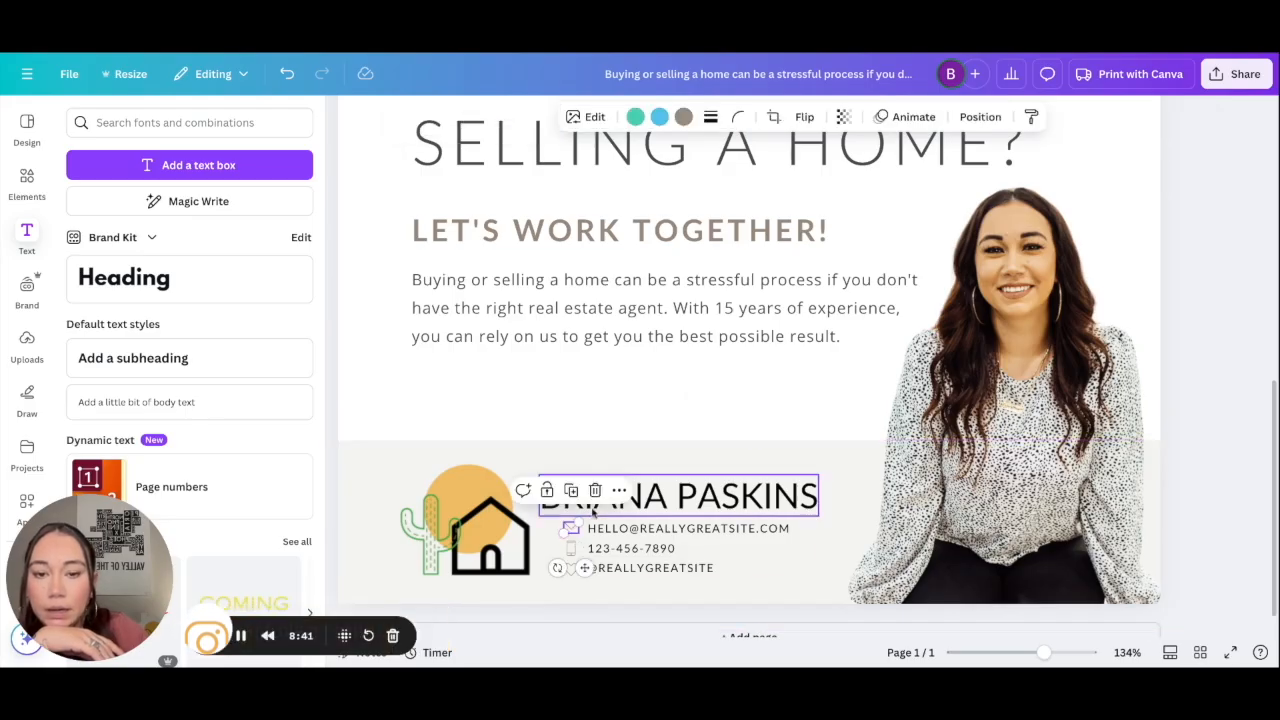
{"action": "left_click", "coordinate": [537, 414]}
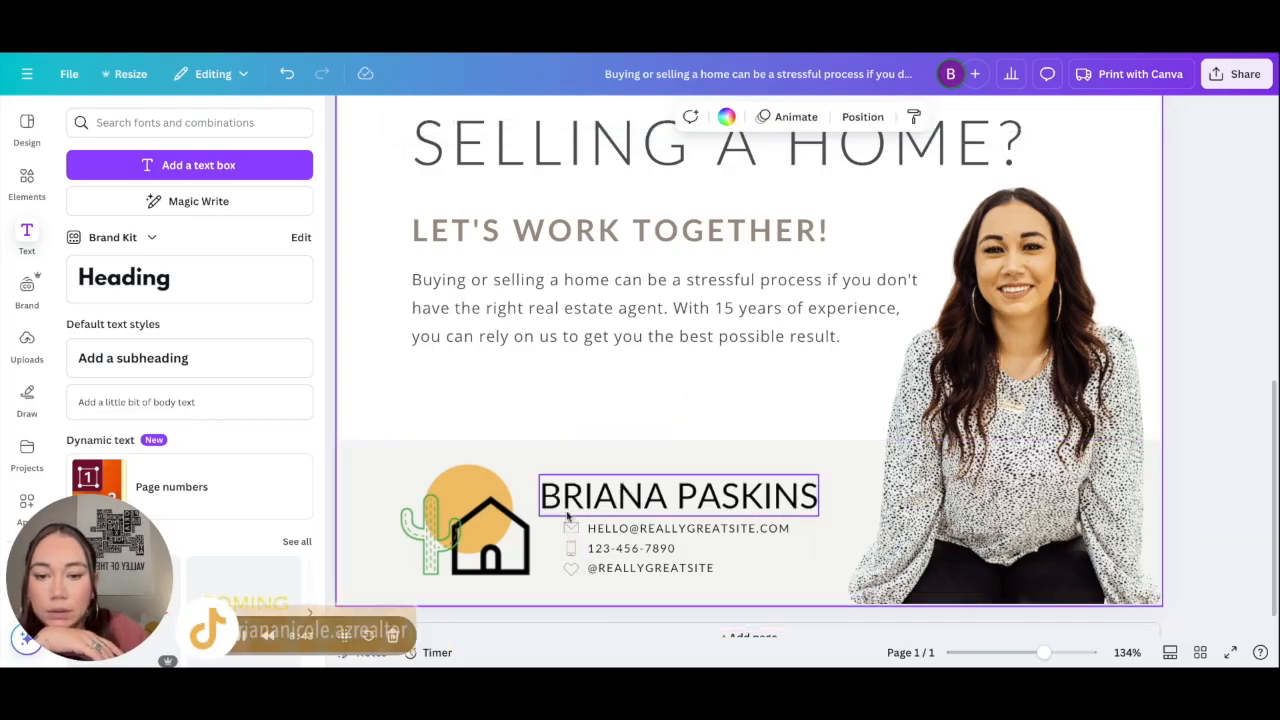
{"action": "left_click", "coordinate": [570, 528]}
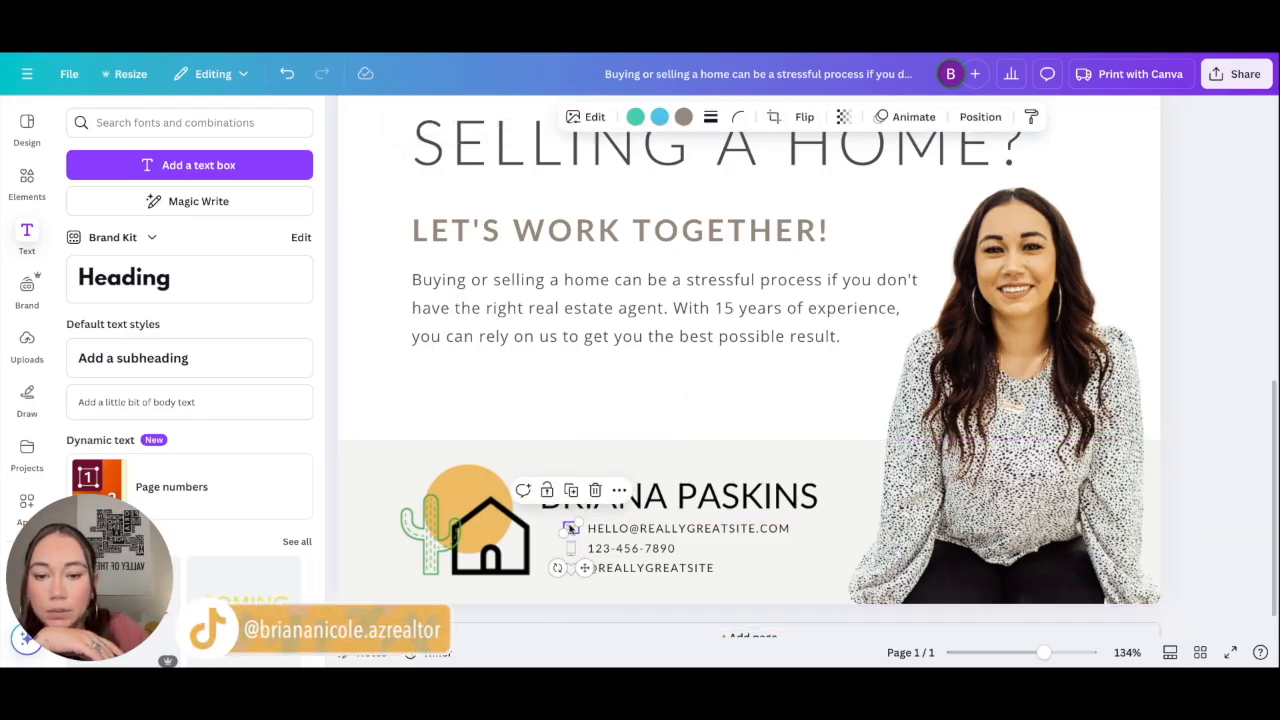
Step: Make the phone icon in the contact block black
{"action": "left_click", "coordinate": [684, 120]}
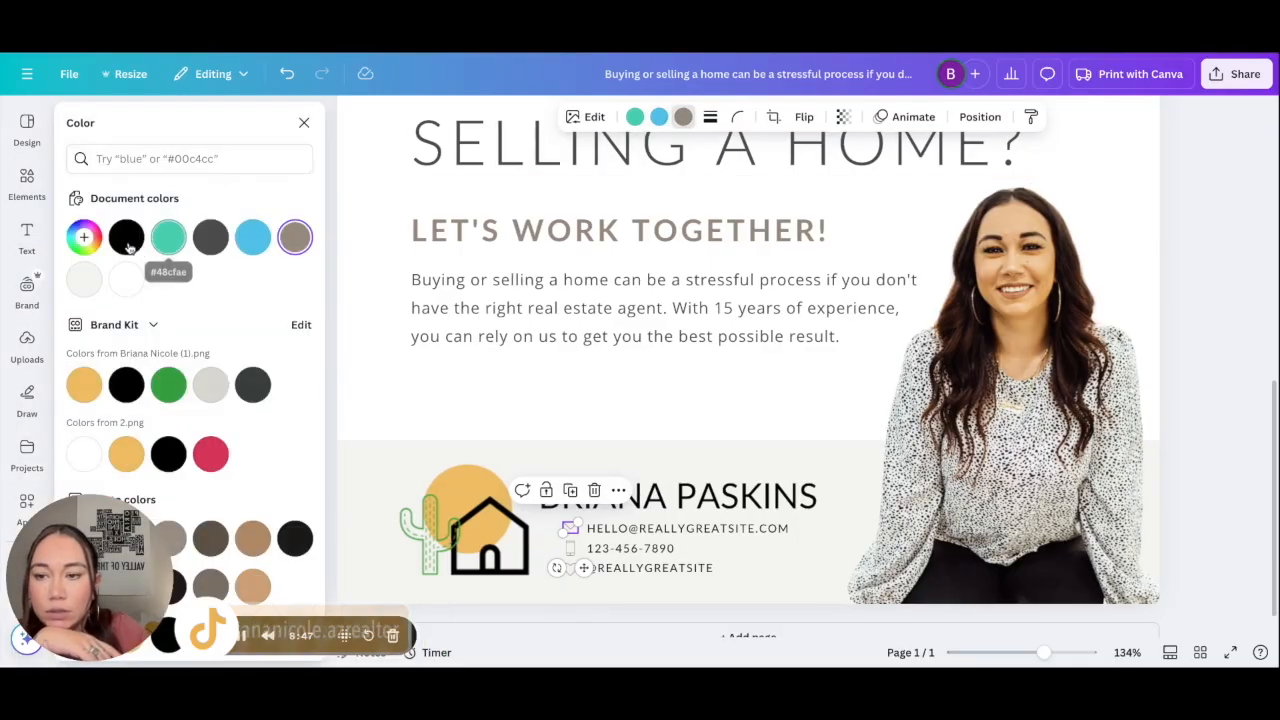
{"action": "left_click", "coordinate": [588, 423]}
{"action": "left_click", "coordinate": [574, 549]}
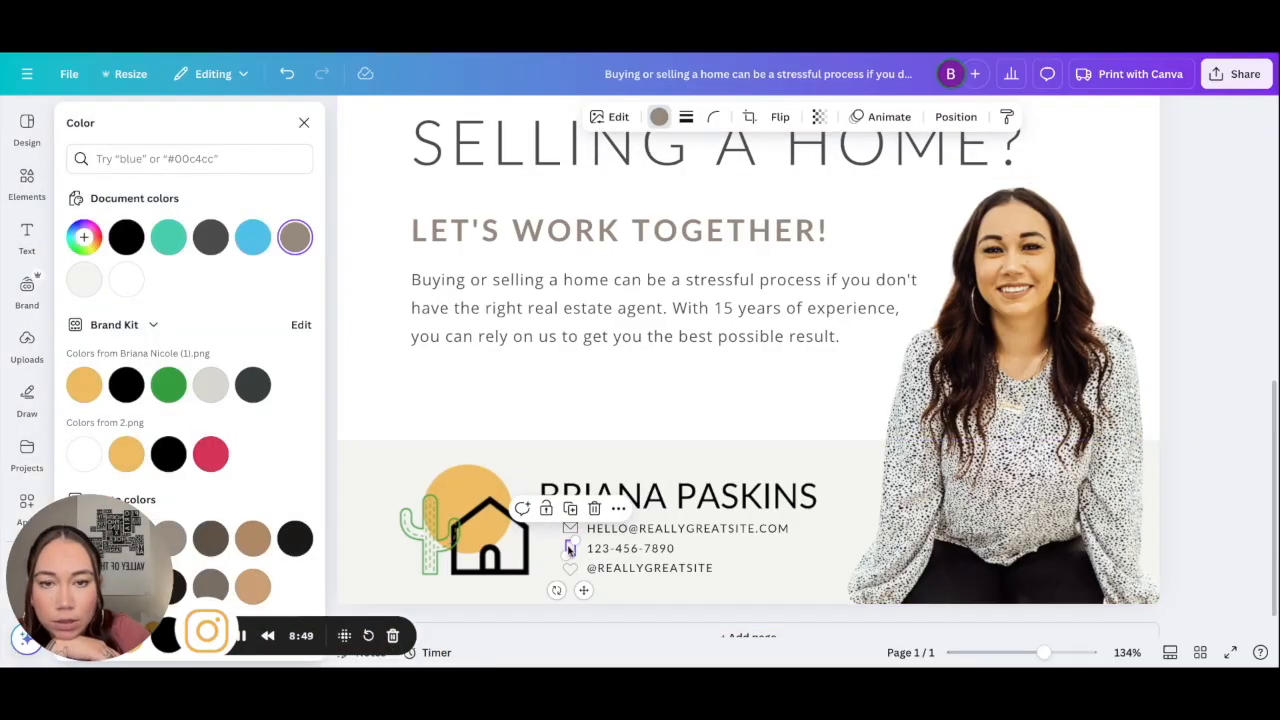
{"action": "left_click", "coordinate": [121, 242]}
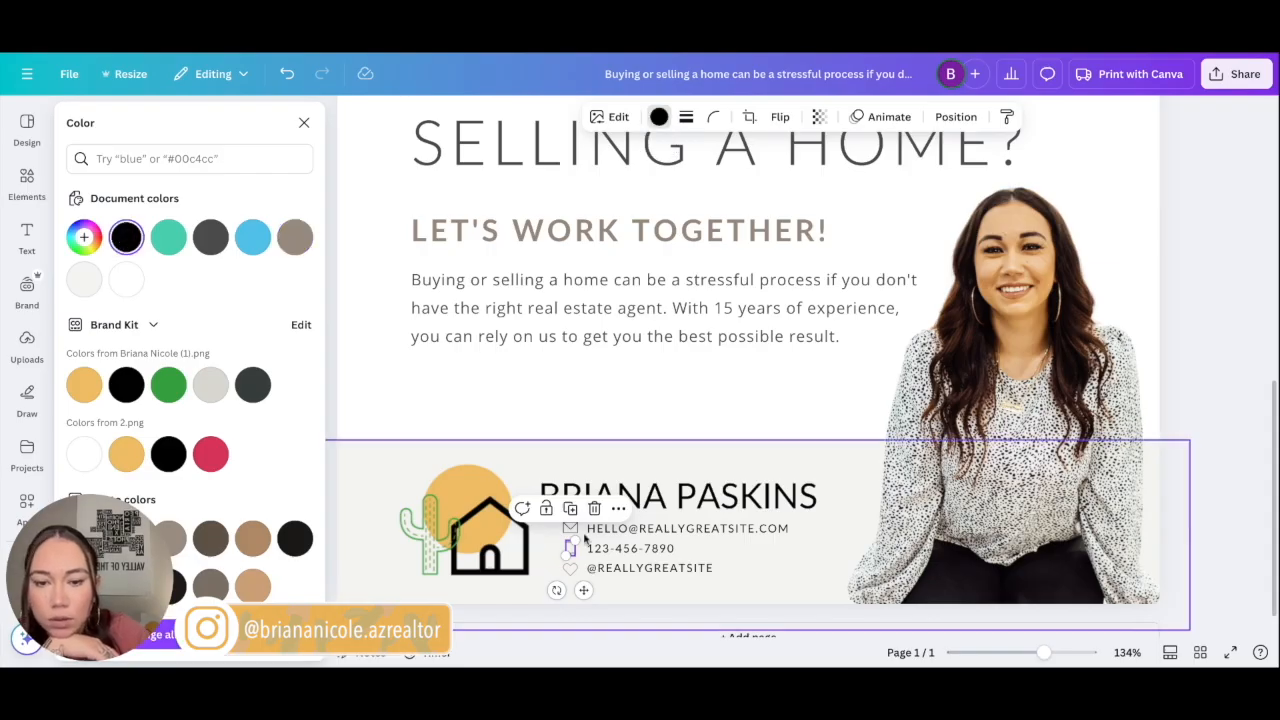
Step: Check the heart and email icon colours, then select the whole footer group for recolouring
{"action": "left_click", "coordinate": [570, 569]}
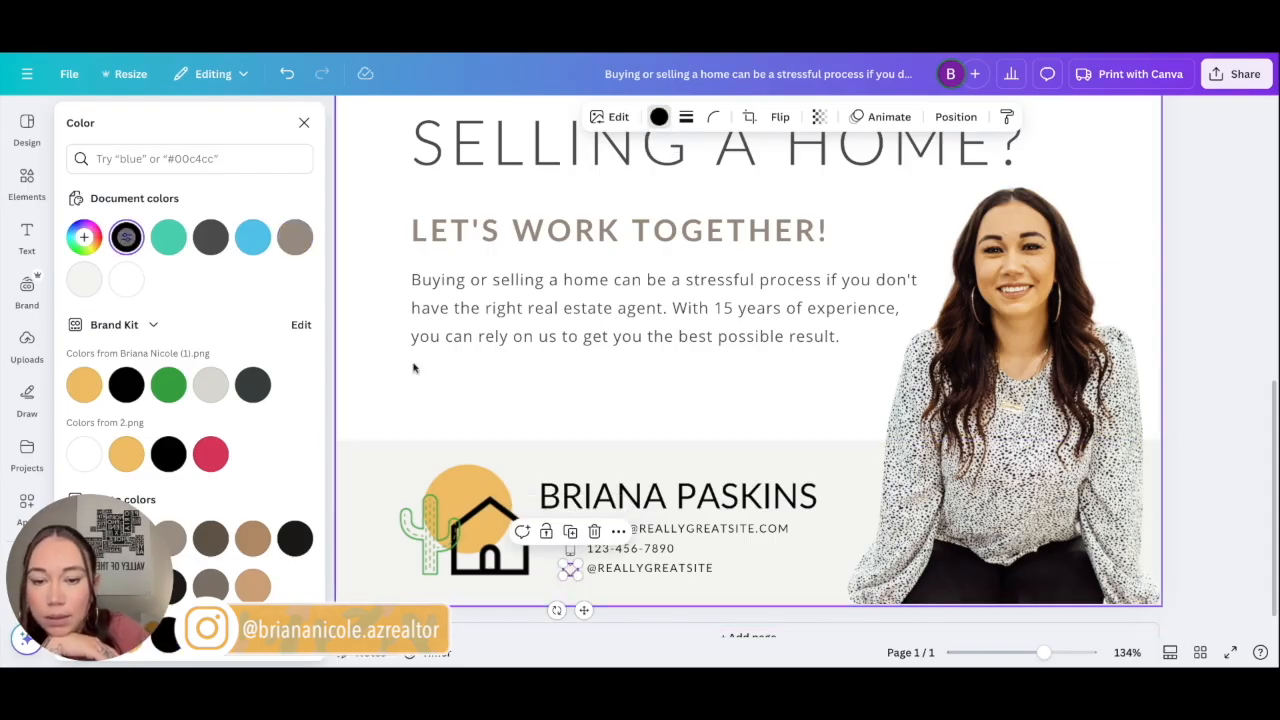
{"action": "left_click", "coordinate": [488, 391]}
{"action": "left_click", "coordinate": [571, 528]}
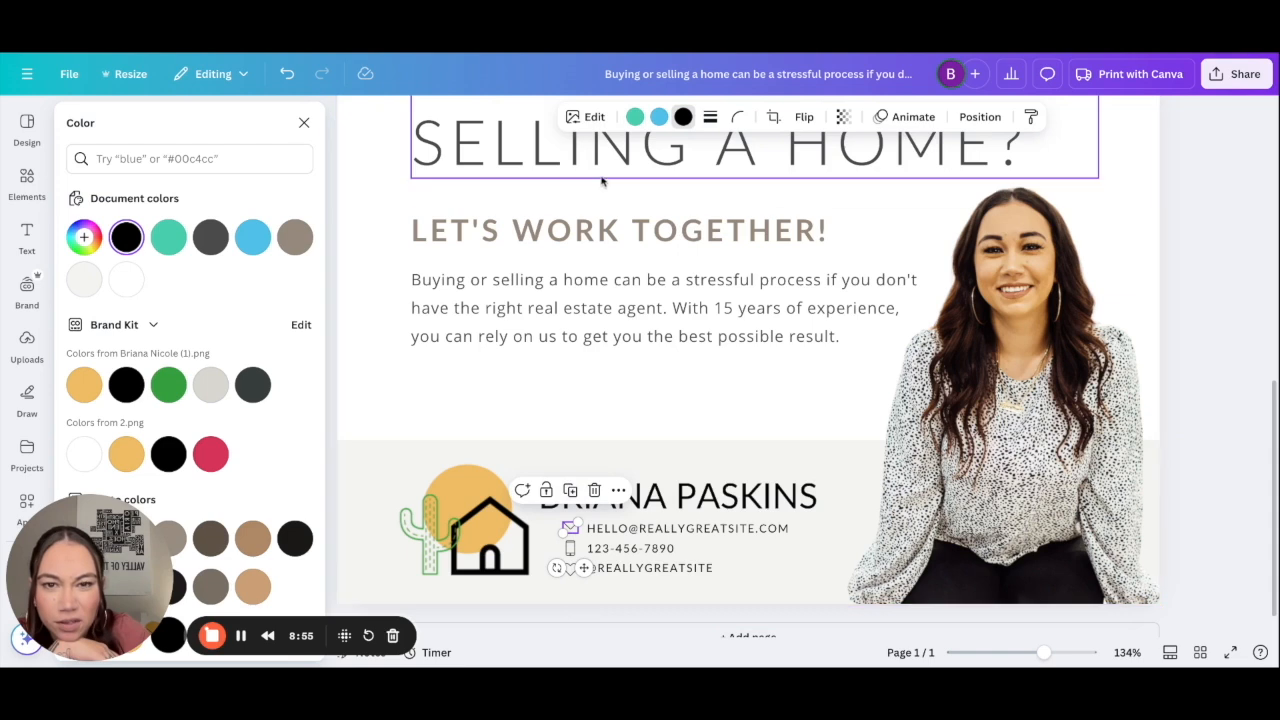
{"action": "left_click", "coordinate": [658, 117]}
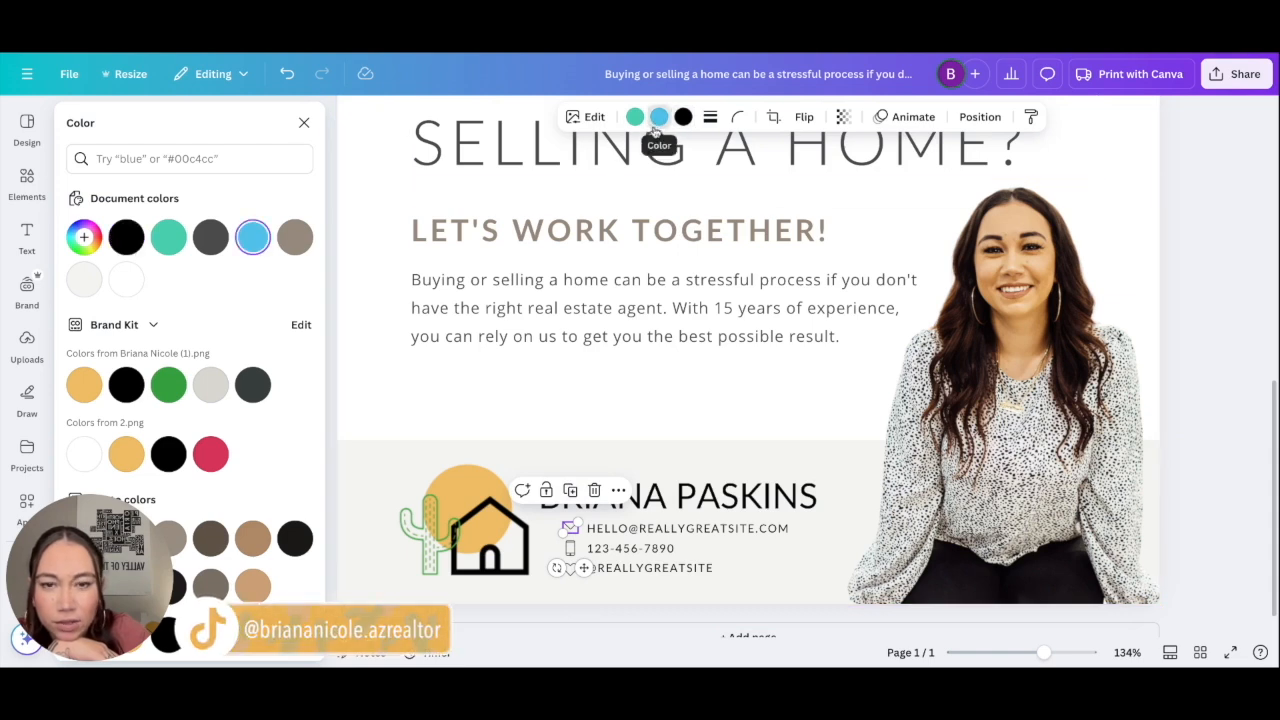
{"action": "left_click", "coordinate": [607, 392]}
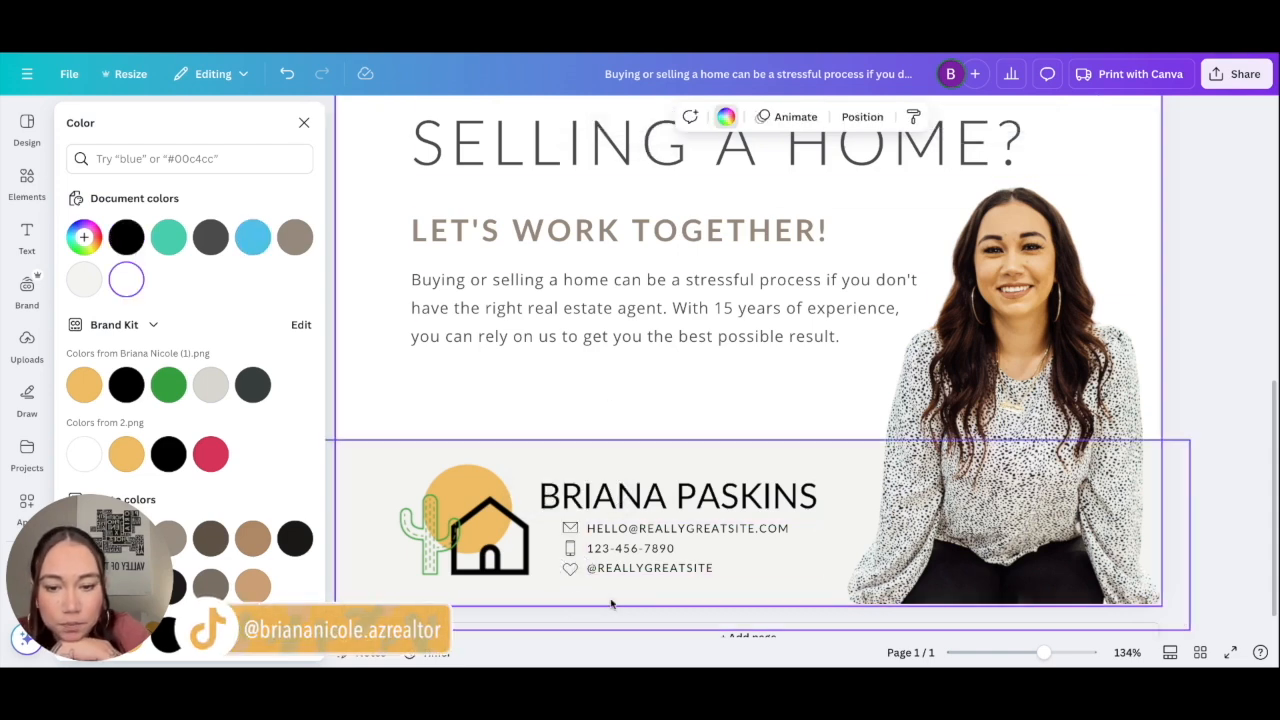
{"action": "left_click", "coordinate": [630, 548]}
{"action": "scroll", "coordinate": [639, 558], "scroll_direction": "up", "scroll_amount": 1}
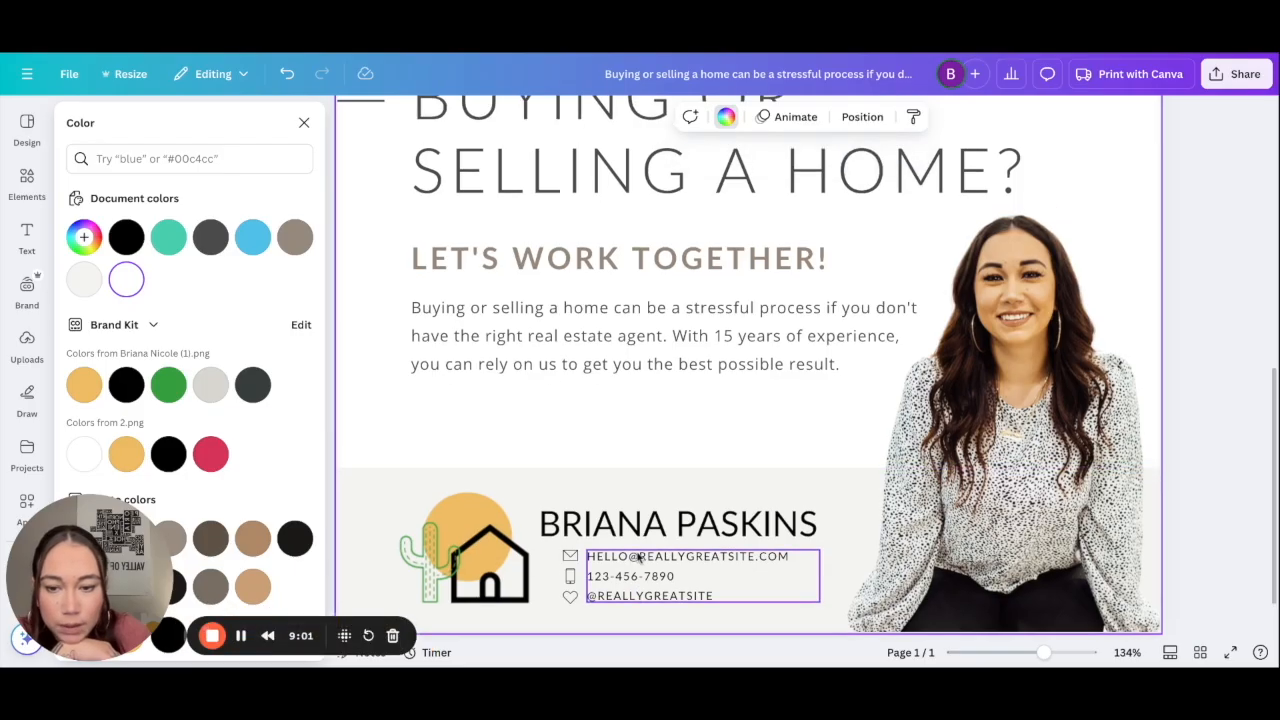
{"action": "scroll", "coordinate": [639, 558], "scroll_direction": "down", "scroll_amount": 3}
{"action": "scroll", "coordinate": [639, 558], "scroll_direction": "down", "scroll_amount": 2}
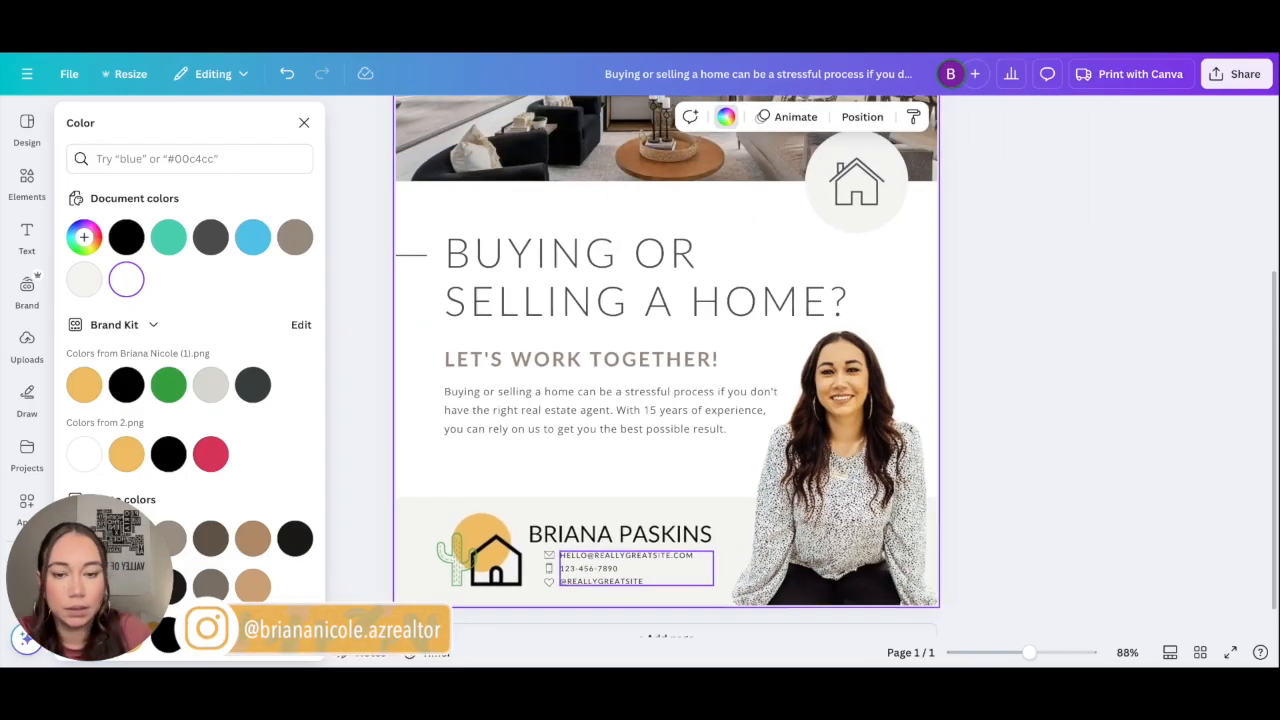
{"action": "left_click", "coordinate": [433, 544]}
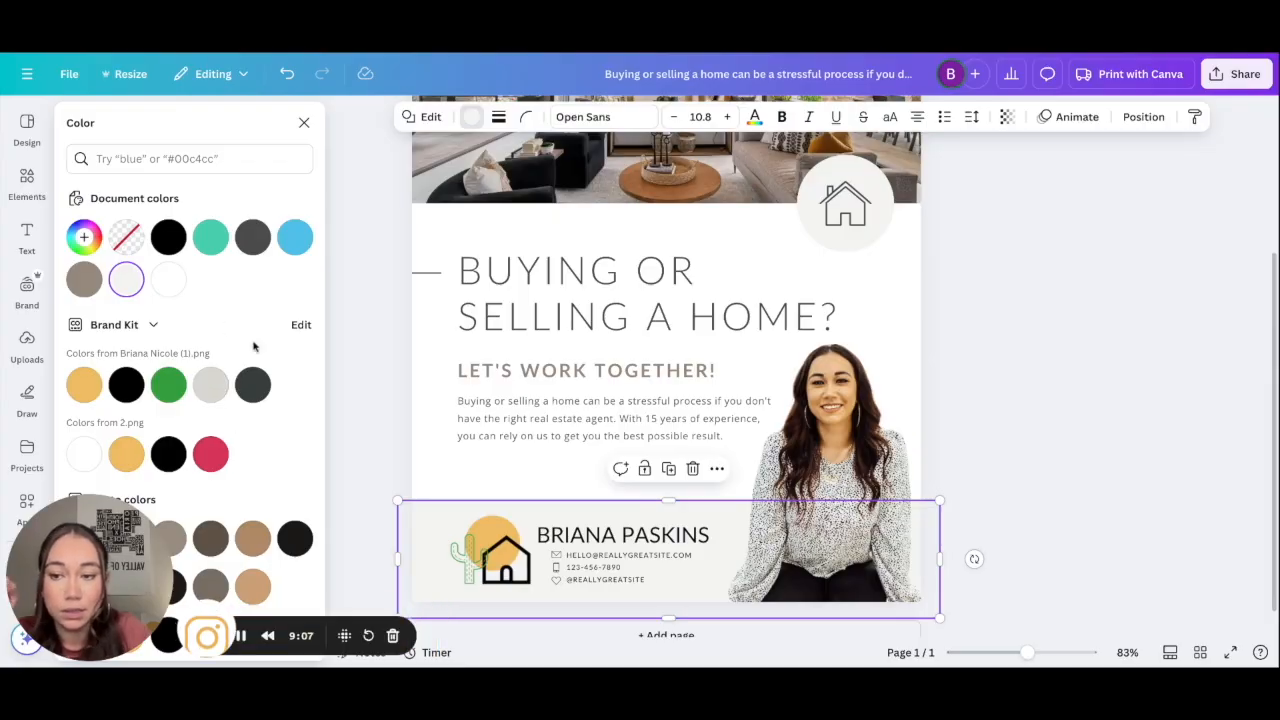
Step: Turn the footer band light grey and make the headings, body paragraph and dash black
{"action": "left_click", "coordinate": [213, 393]}
{"action": "left_click", "coordinate": [374, 405]}
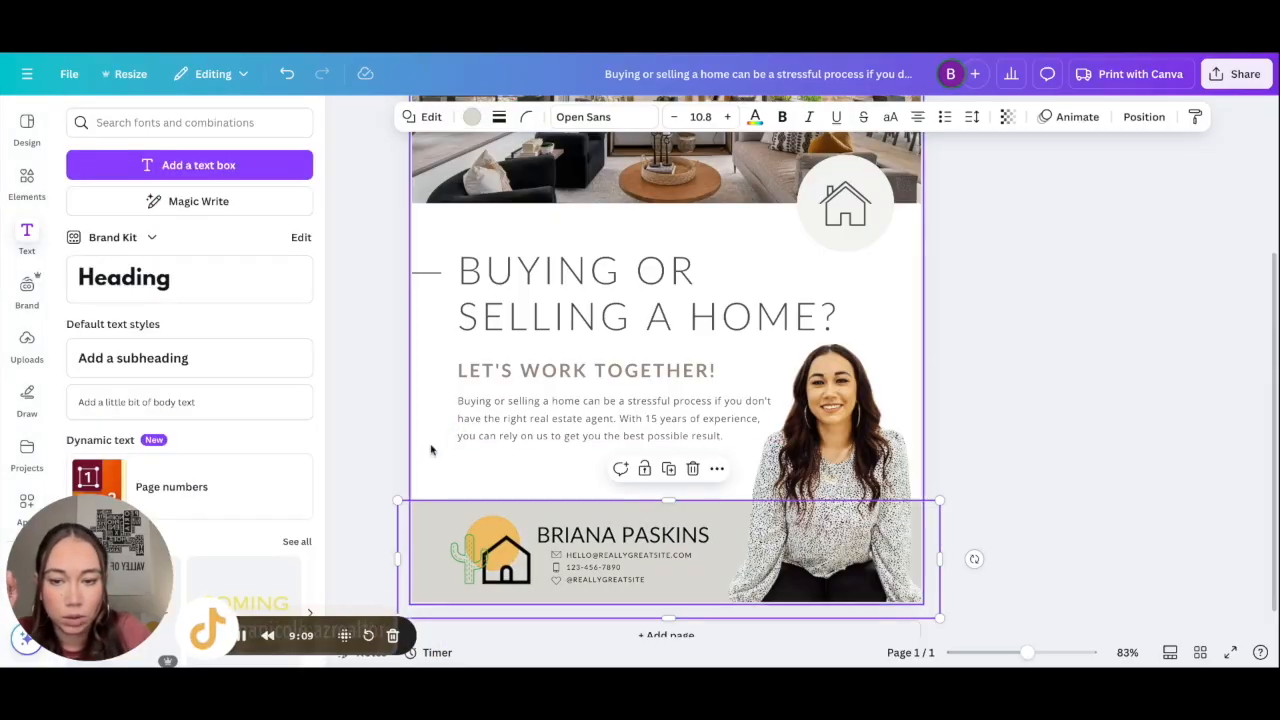
{"action": "left_click", "coordinate": [383, 468]}
{"action": "left_click", "coordinate": [506, 434]}
{"action": "left_click", "coordinate": [500, 371], "text": "shift"}
{"action": "left_click", "coordinate": [491, 320], "text": "shift"}
{"action": "left_click", "coordinate": [427, 272], "text": "shift"}
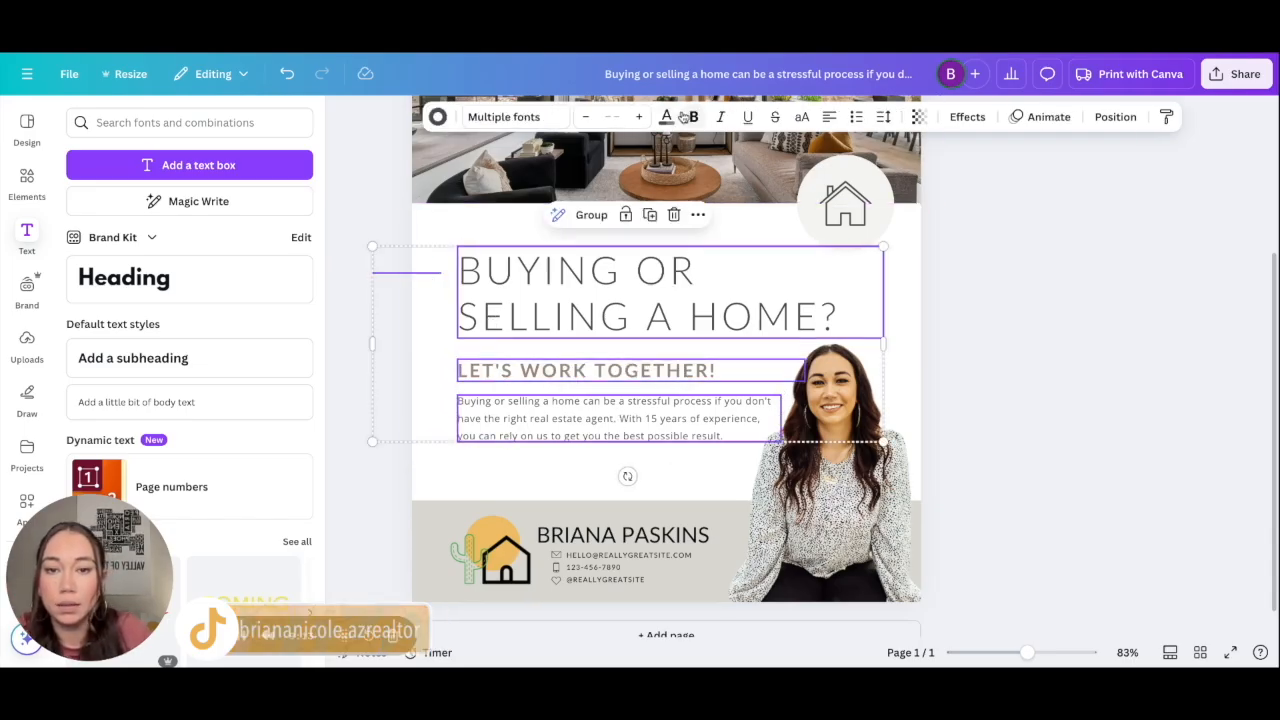
{"action": "left_click", "coordinate": [666, 116]}
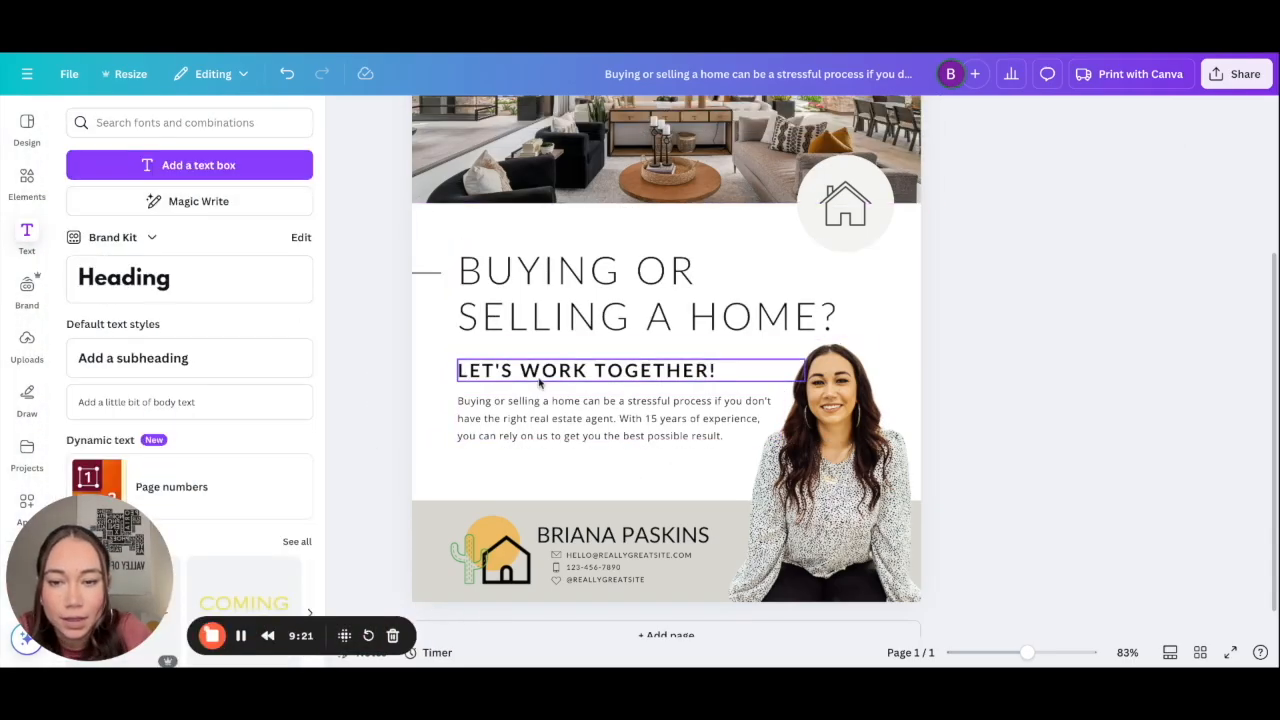
{"action": "scroll", "coordinate": [541, 372], "scroll_direction": "up", "scroll_amount": 2}
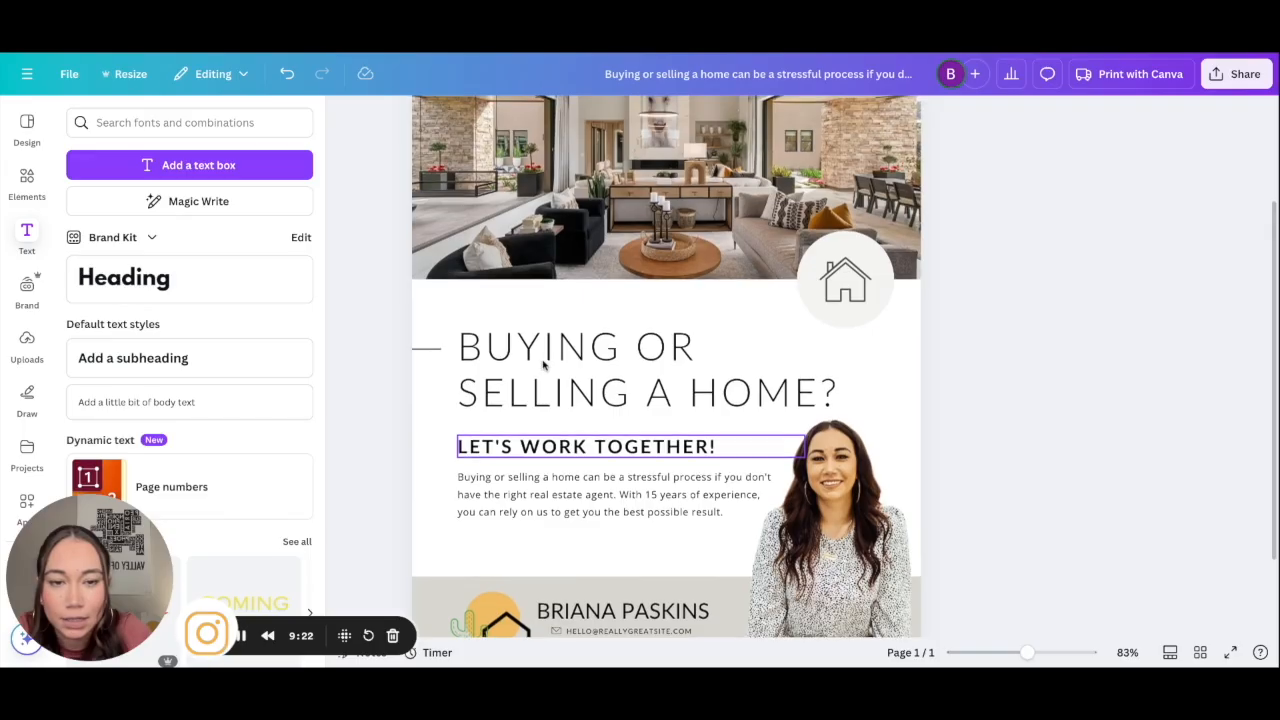
Step: Make the house icon black and the circle behind it light grey
{"action": "left_click", "coordinate": [845, 295]}
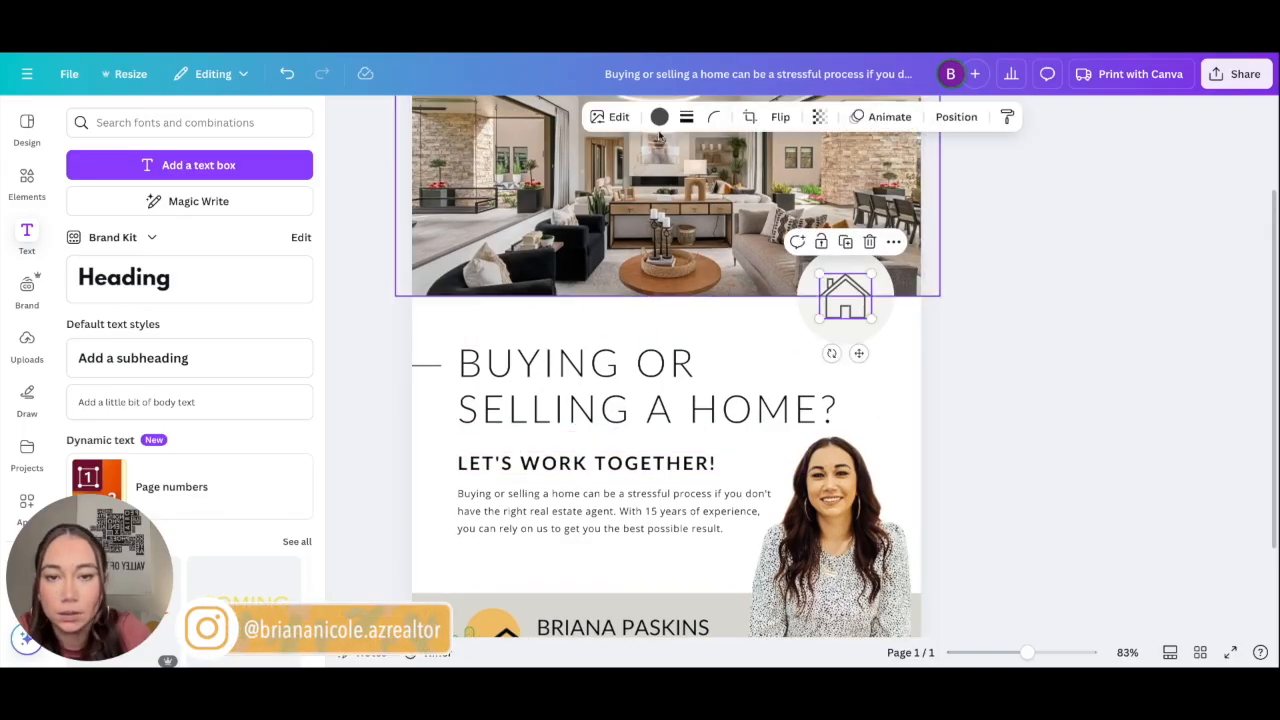
{"action": "left_click", "coordinate": [659, 116]}
{"action": "left_click", "coordinate": [121, 237]}
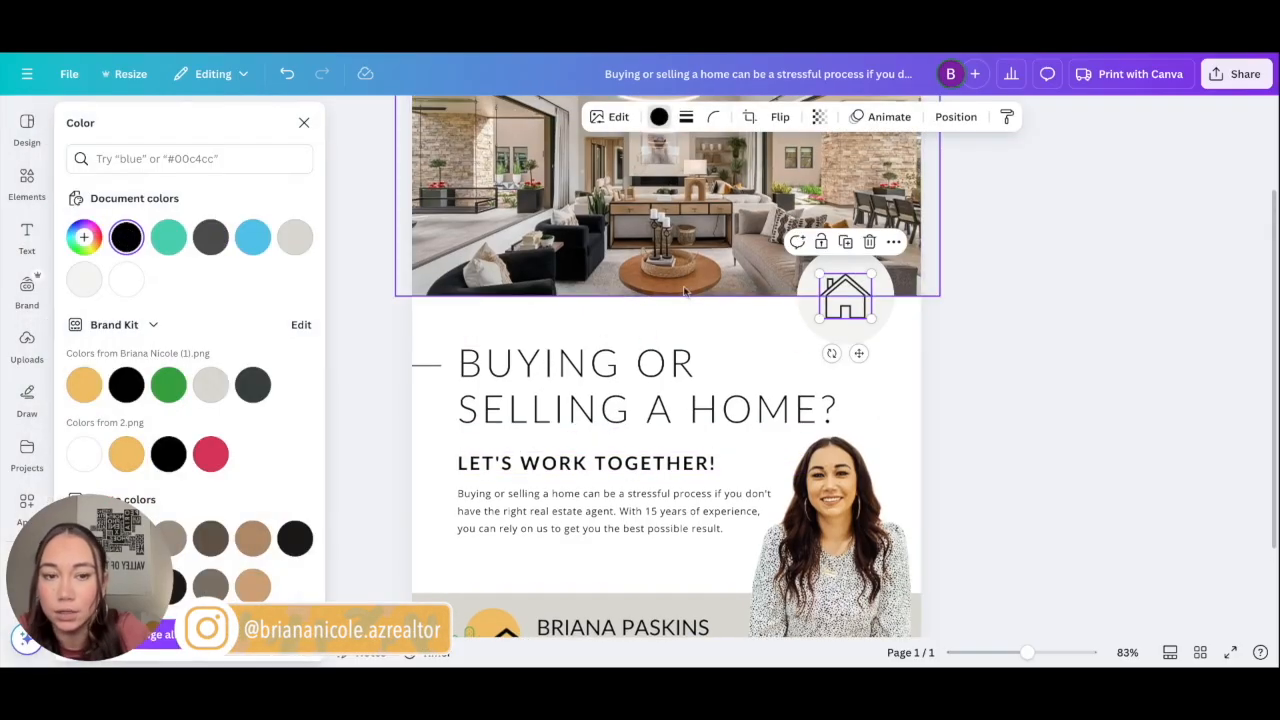
{"action": "left_click", "coordinate": [824, 334]}
{"action": "left_click", "coordinate": [210, 396]}
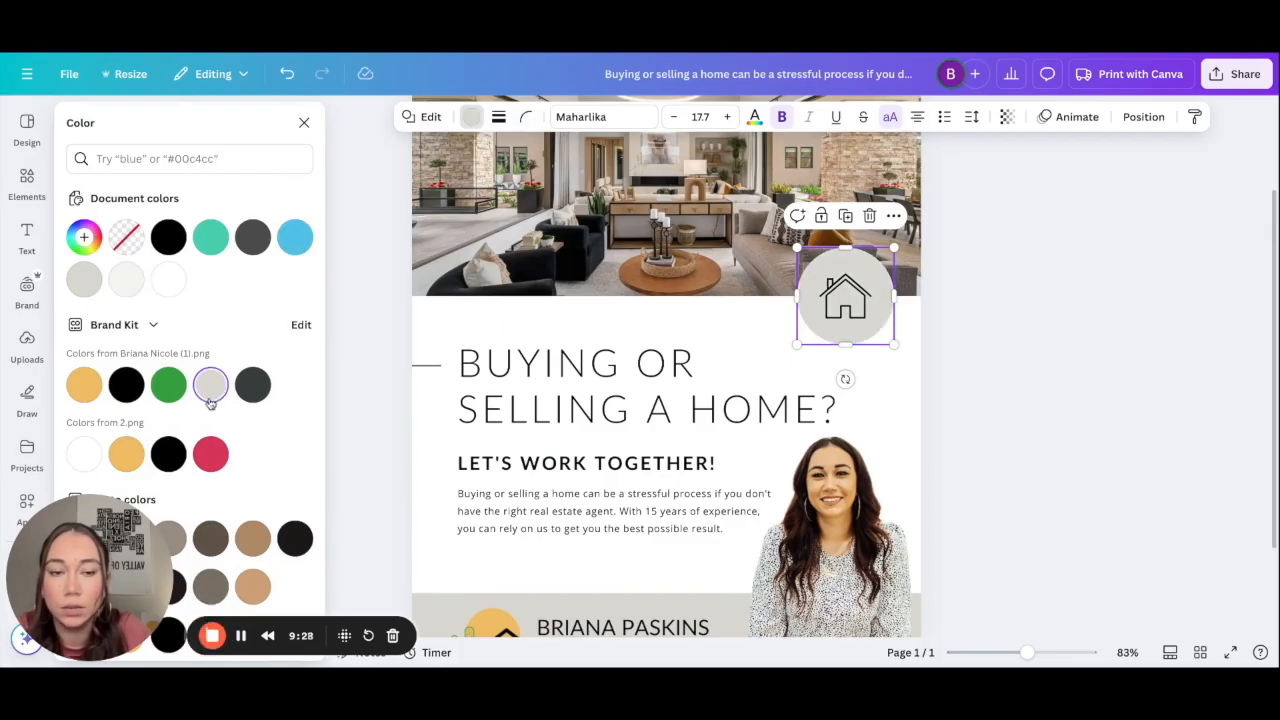
{"action": "left_click", "coordinate": [349, 406]}
{"action": "scroll", "coordinate": [410, 397], "scroll_direction": "down", "scroll_amount": 5}
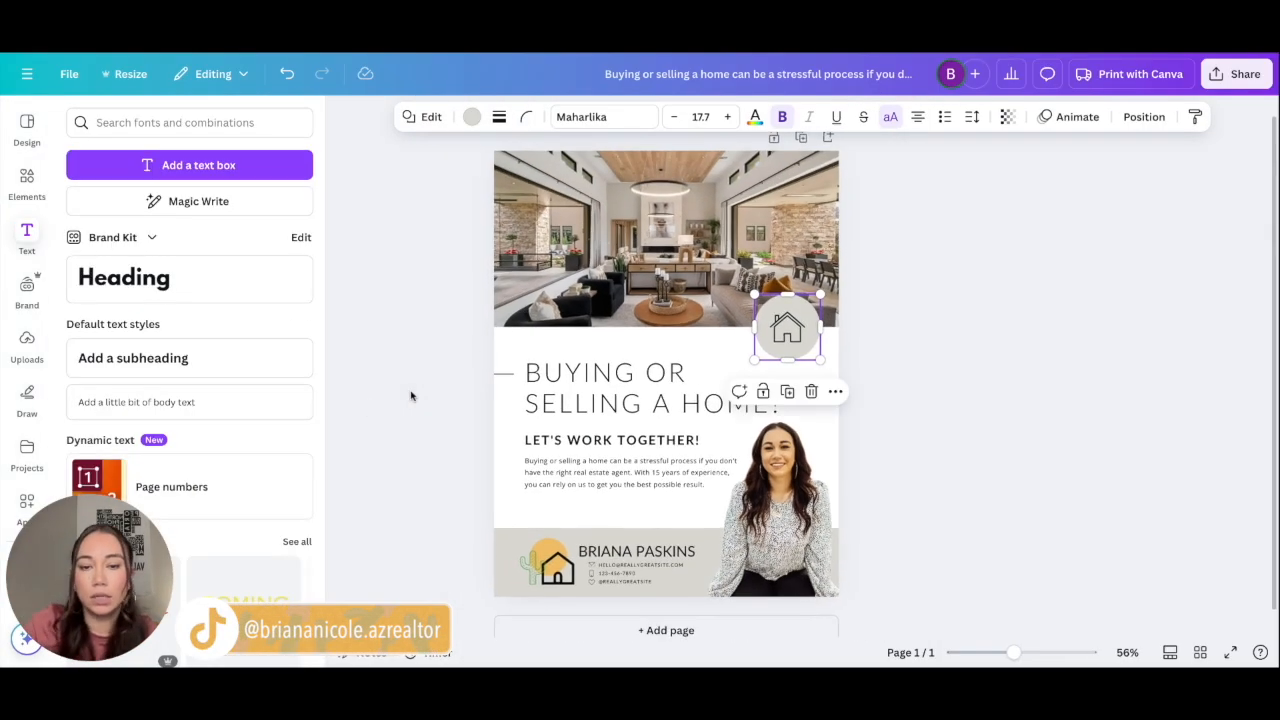
{"action": "left_click", "coordinate": [958, 352]}
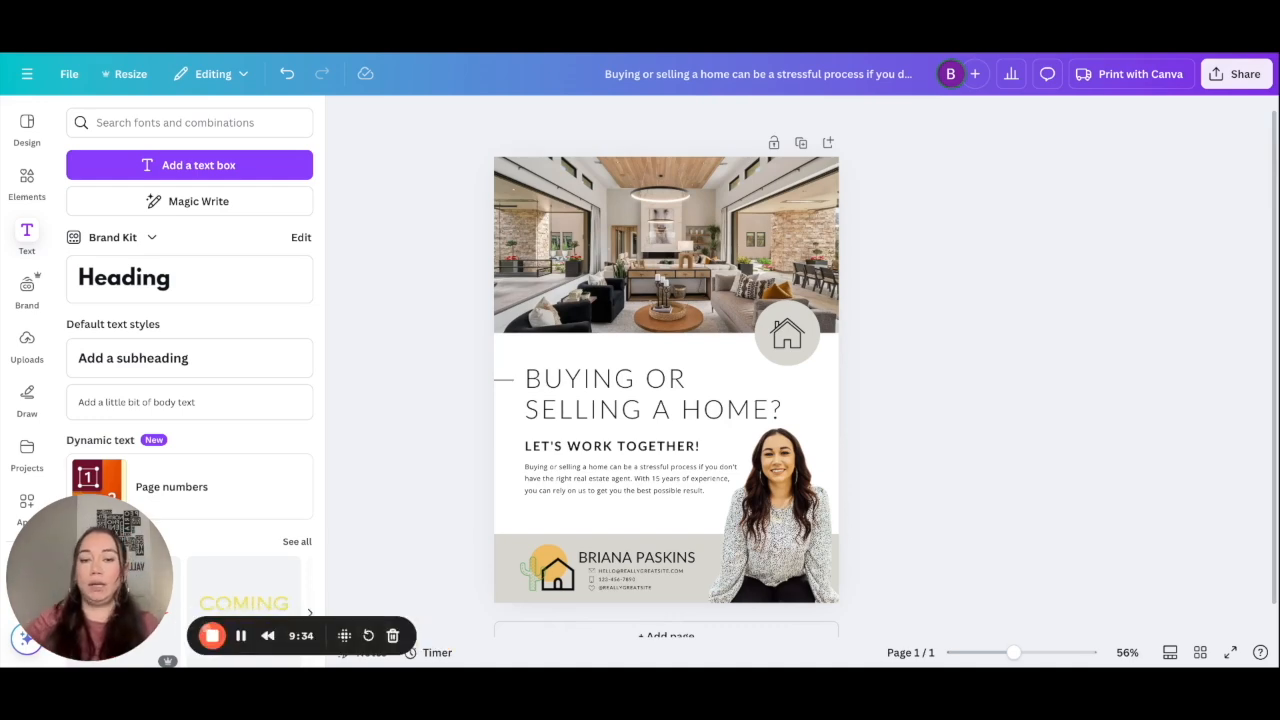
{"action": "scroll", "coordinate": [510, 557], "scroll_direction": "up", "scroll_amount": 5}
{"action": "scroll", "coordinate": [510, 557], "scroll_direction": "down", "scroll_amount": 1}
{"action": "left_click", "coordinate": [430, 551]}
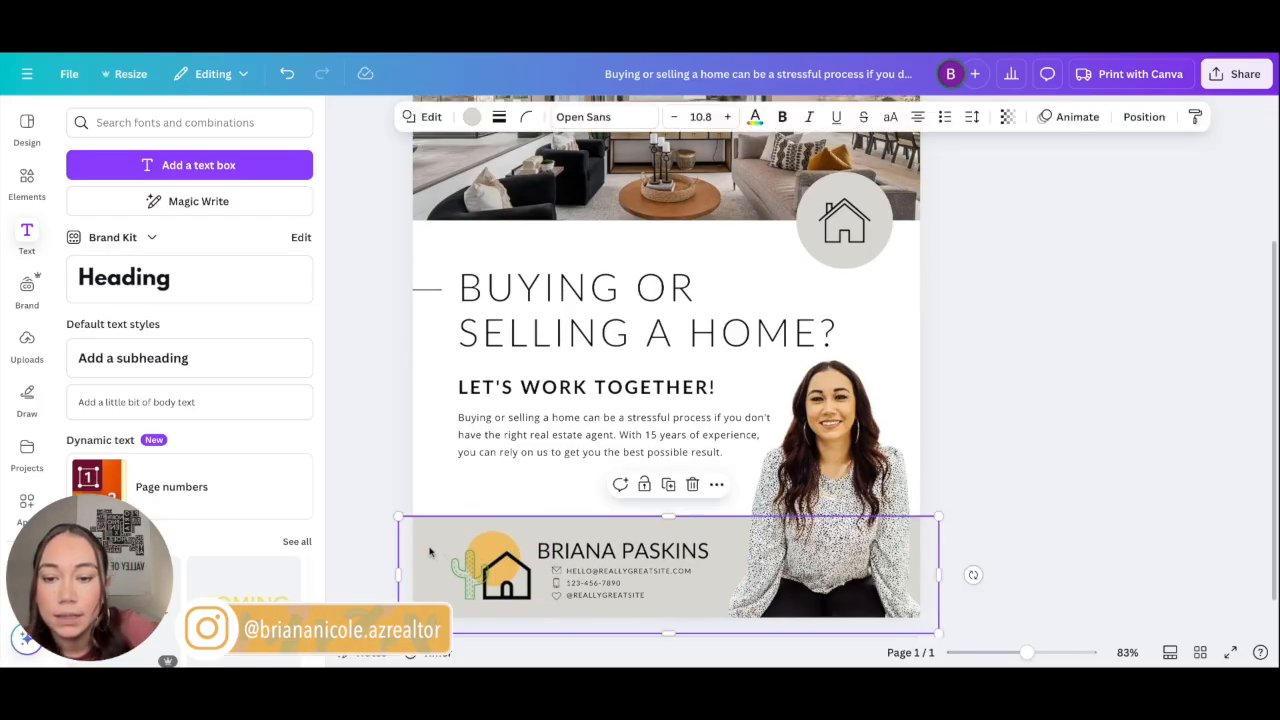
{"action": "left_click", "coordinate": [808, 245], "text": "shift"}
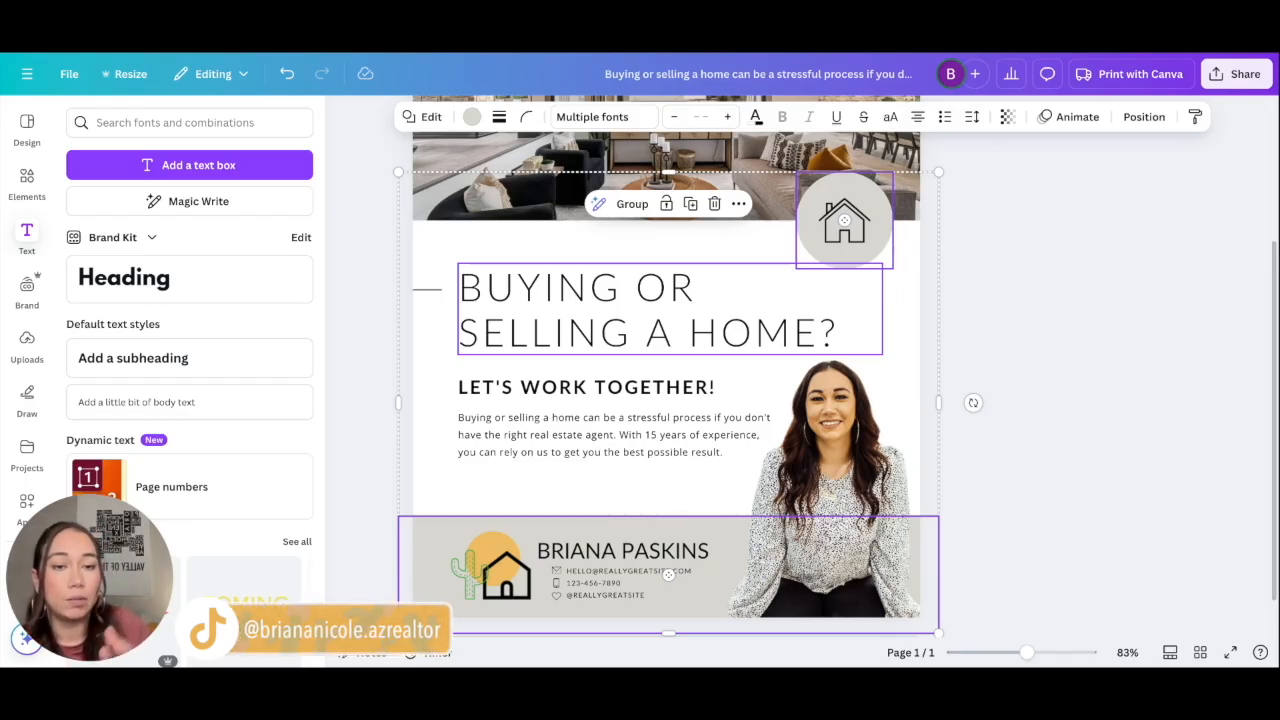
{"action": "left_click", "coordinate": [1005, 117]}
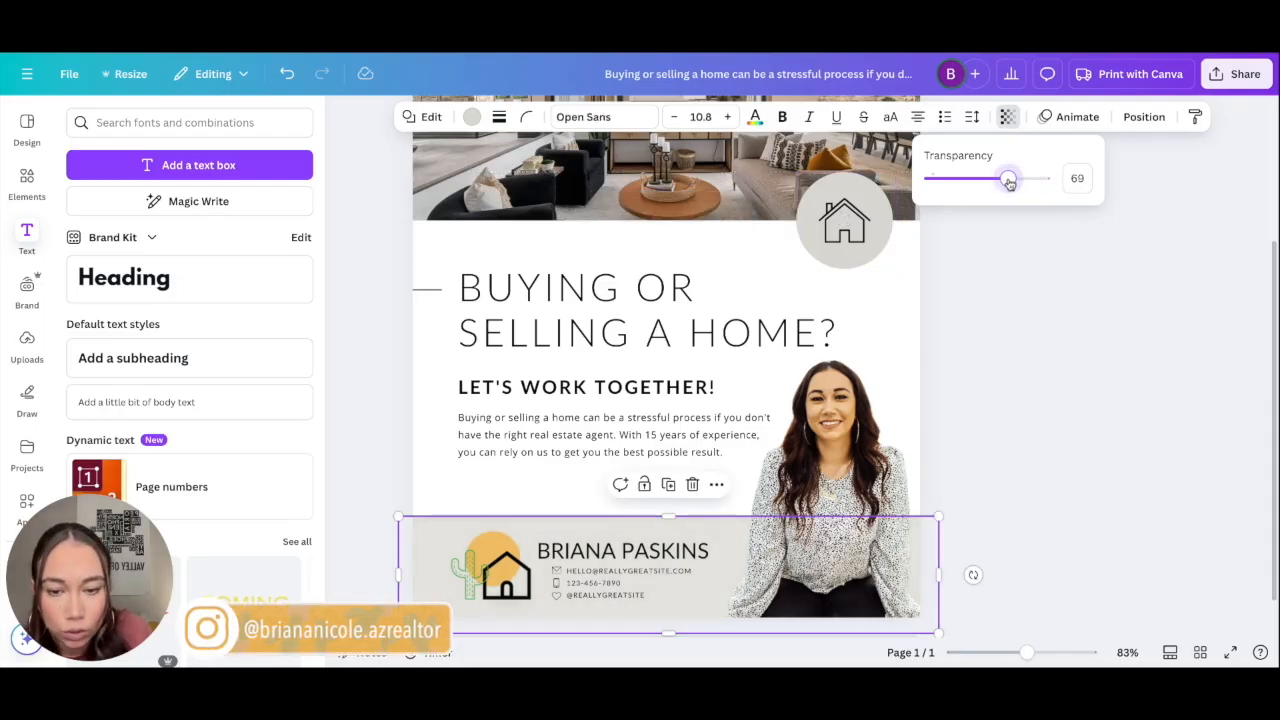
{"action": "mouse_move", "coordinate": [1008, 181]}
{"action": "left_mouse_down"}
{"action": "mouse_move", "coordinate": [971, 178]}
{"action": "mouse_move", "coordinate": [1027, 184]}
{"action": "left_mouse_up"}
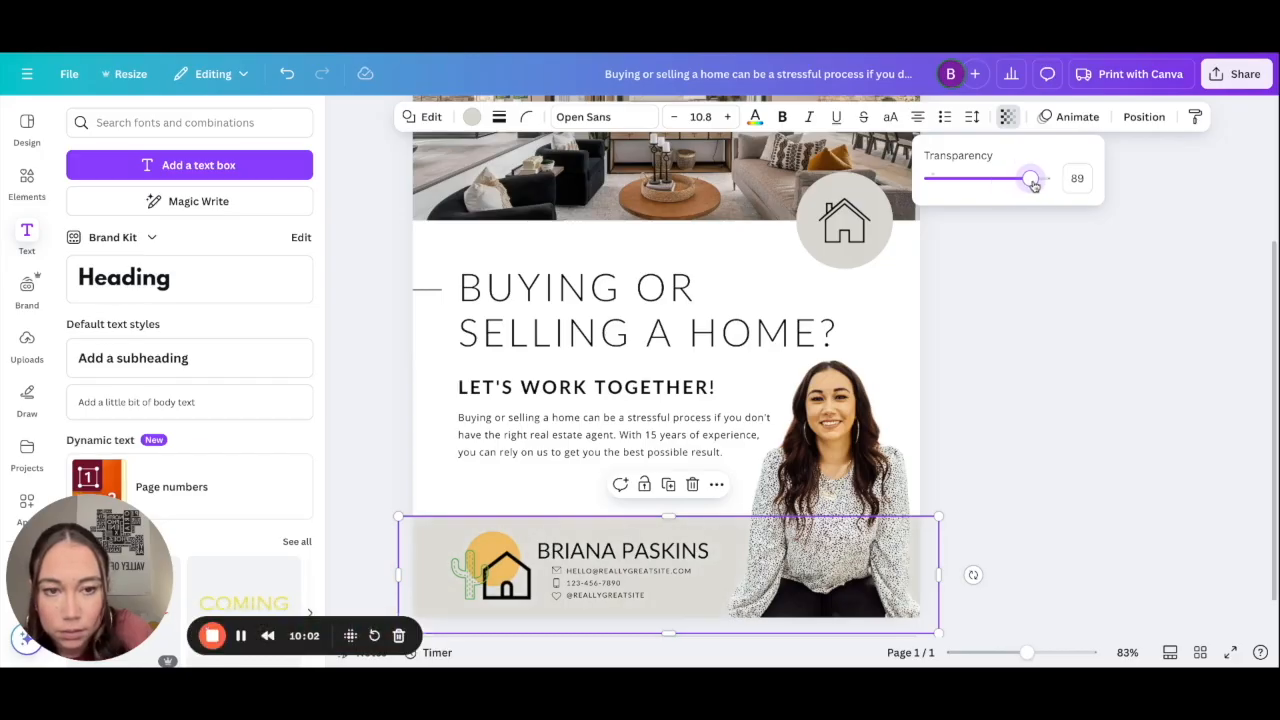
{"action": "left_click_drag", "start_coordinate": [1028, 187], "coordinate": [1051, 187]}
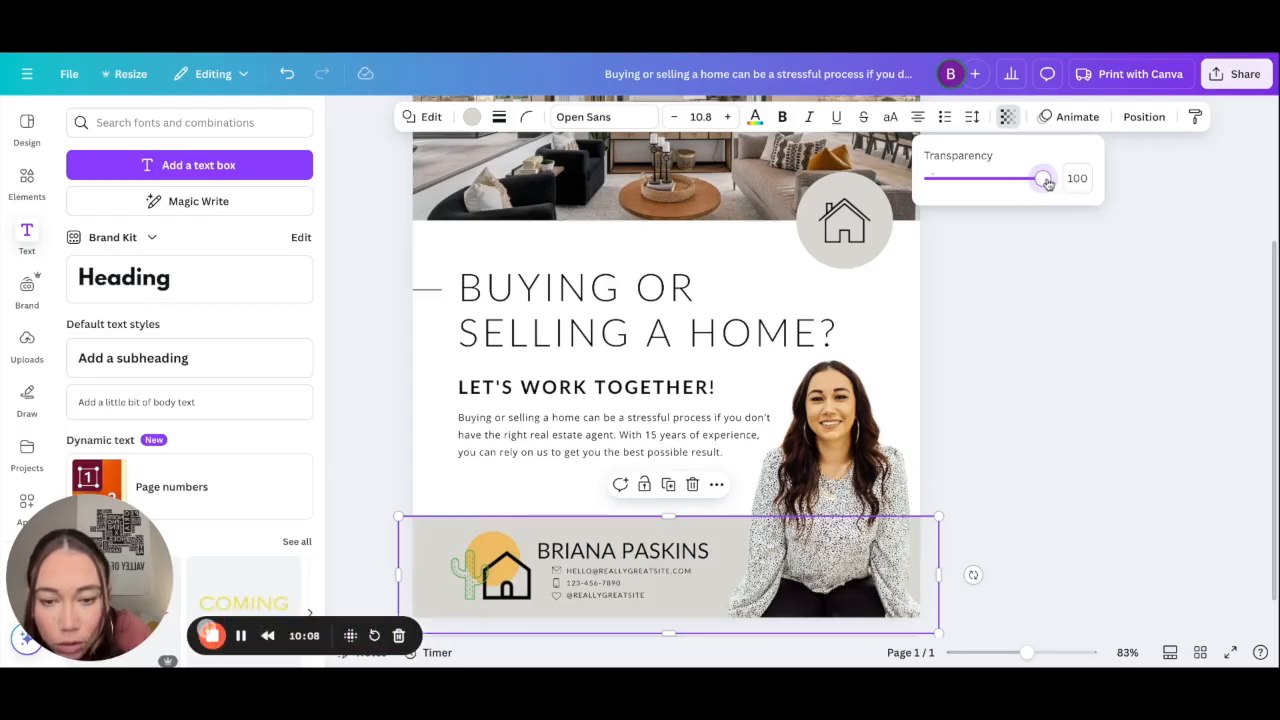
Step: Fade the living-room header photo to a transparency of 59
{"action": "left_click", "coordinate": [983, 298]}
{"action": "left_click", "coordinate": [903, 334]}
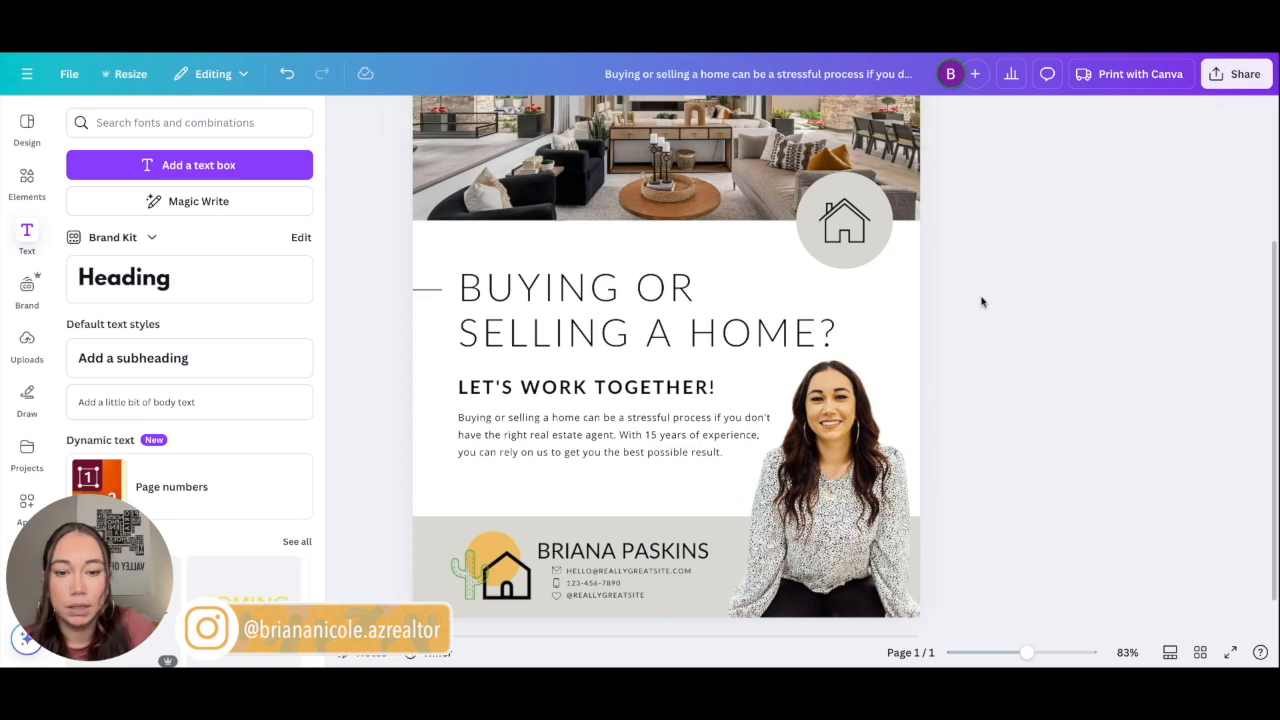
{"action": "scroll", "coordinate": [903, 334], "scroll_direction": "up", "scroll_amount": 2}
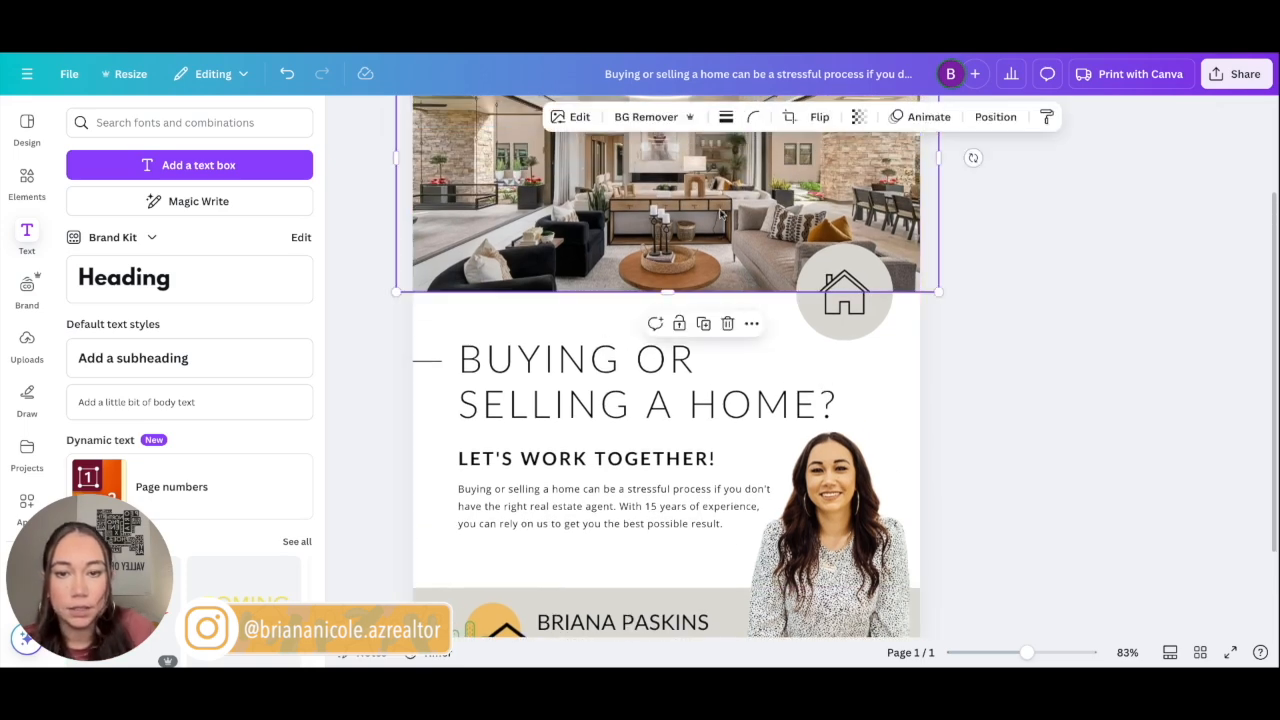
{"action": "left_click", "coordinate": [862, 140]}
{"action": "scroll", "coordinate": [934, 246], "scroll_direction": "down", "scroll_amount": 5}
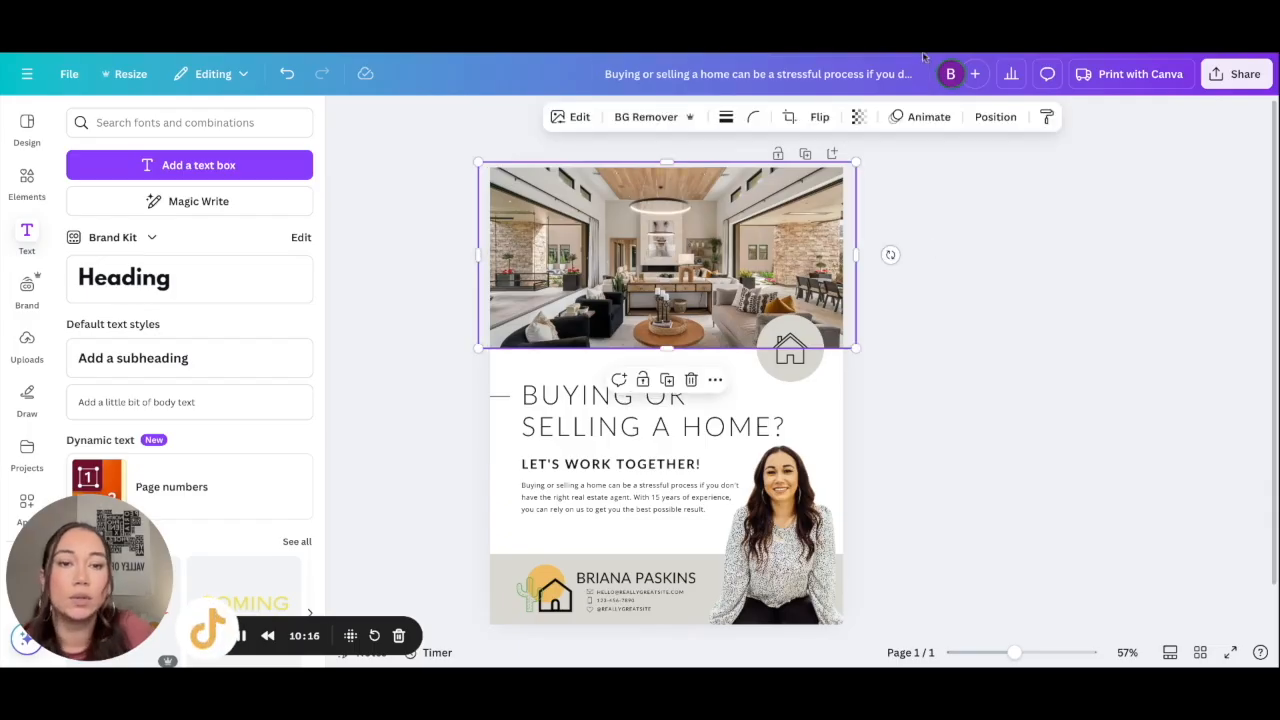
{"action": "left_click", "coordinate": [858, 117]}
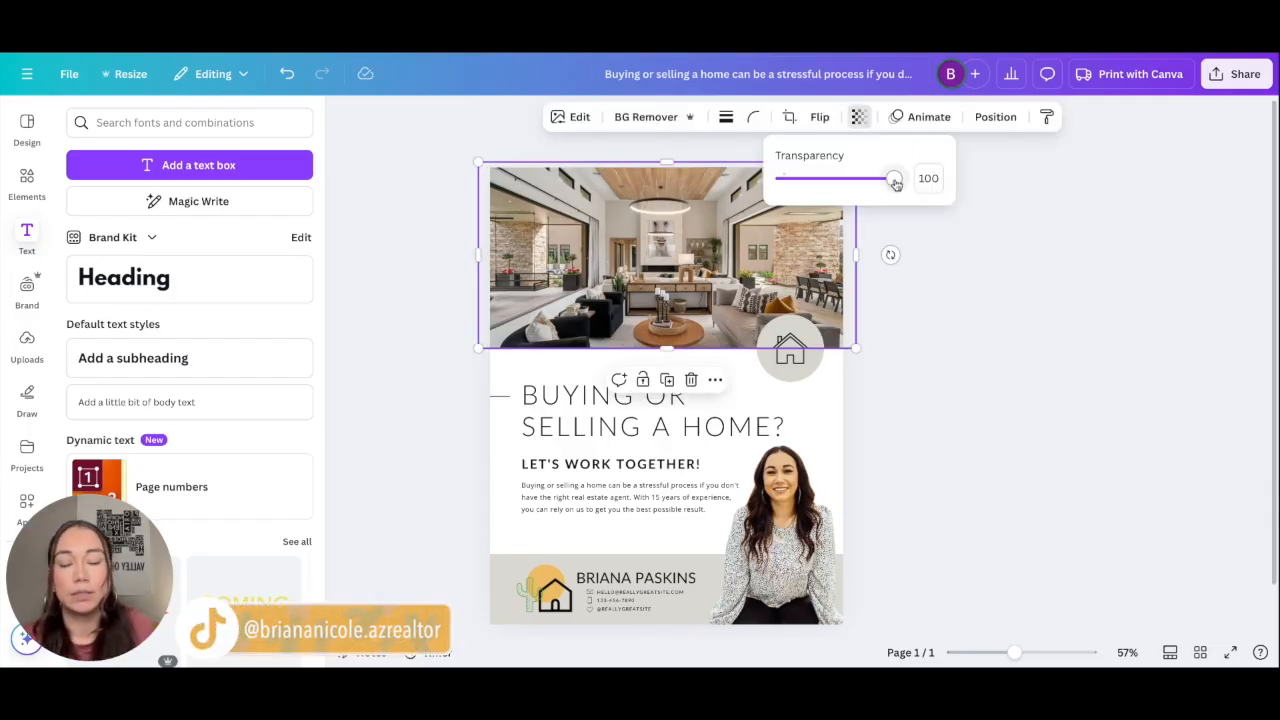
{"action": "left_click_drag", "start_coordinate": [895, 182], "coordinate": [851, 189]}
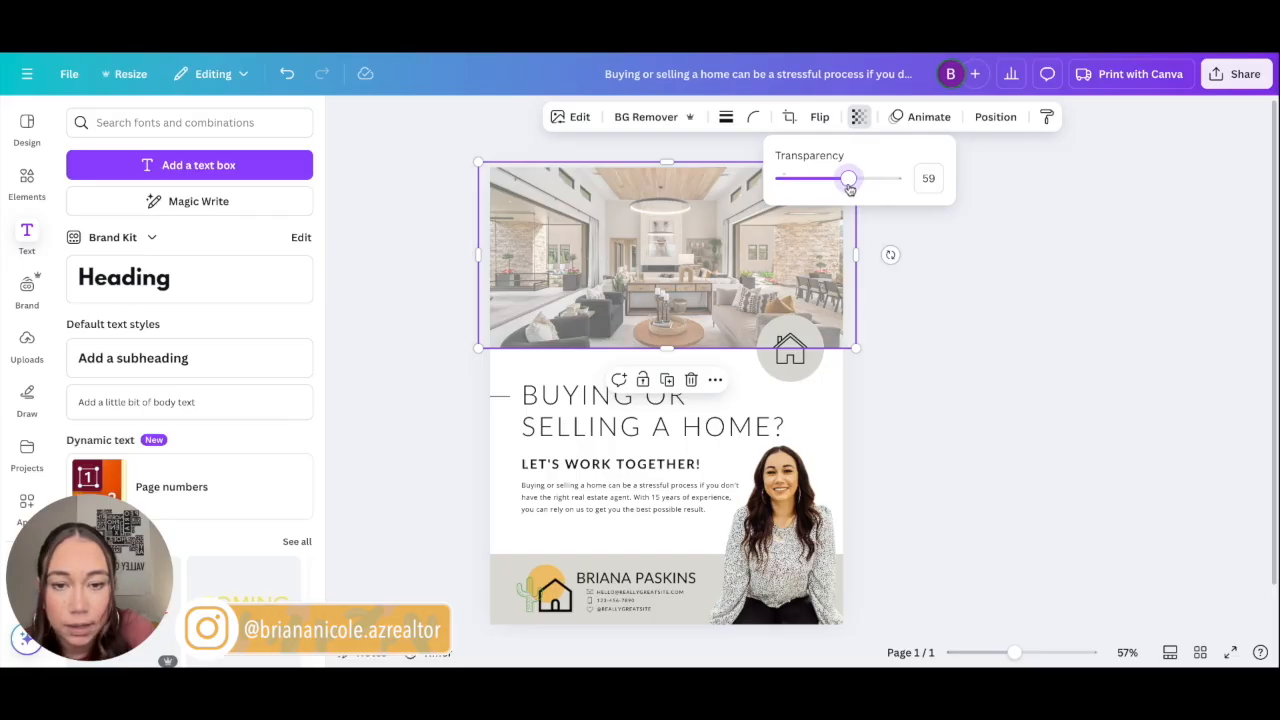
{"action": "left_click", "coordinate": [929, 313]}
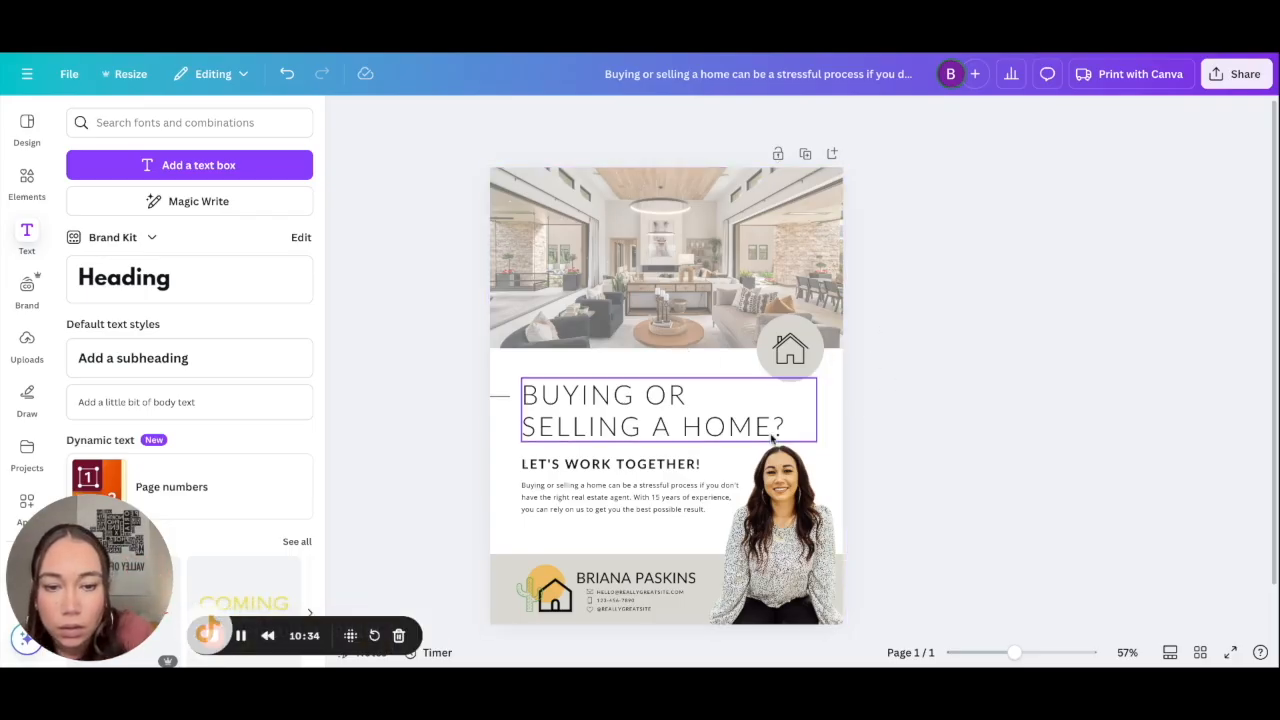
Step: Replace the placeholder e-mail, phone number and social handle with the agent's own contact details
{"action": "scroll", "coordinate": [669, 531], "scroll_direction": "down", "scroll_amount": 1}
{"action": "scroll", "coordinate": [665, 530], "scroll_direction": "up", "scroll_amount": 5}
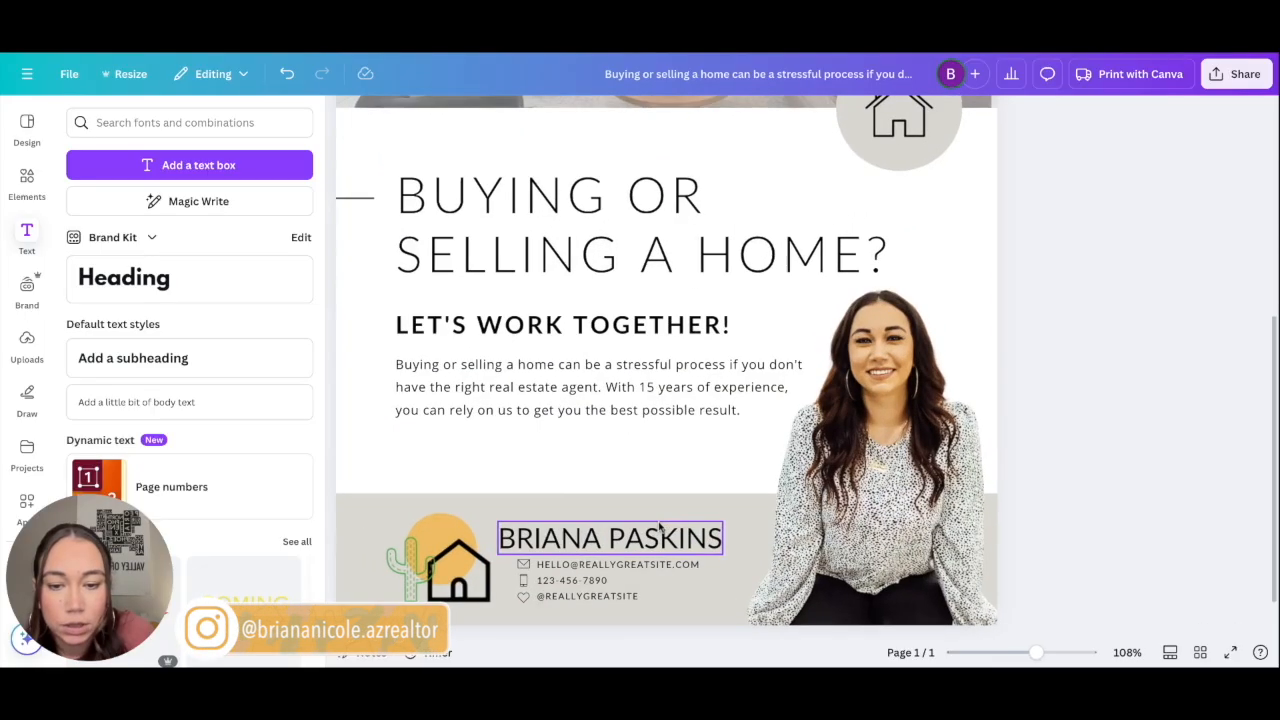
{"action": "left_click", "coordinate": [672, 520]}
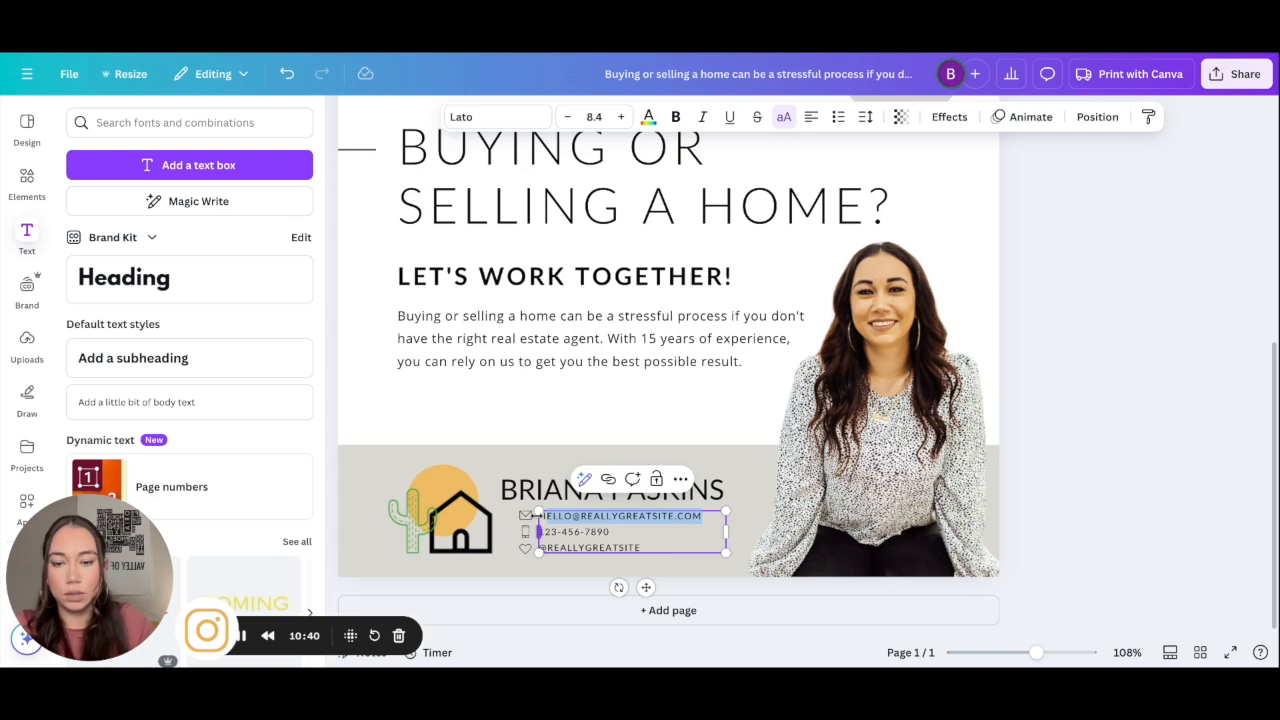
{"action": "key", "text": "BackSpace"}
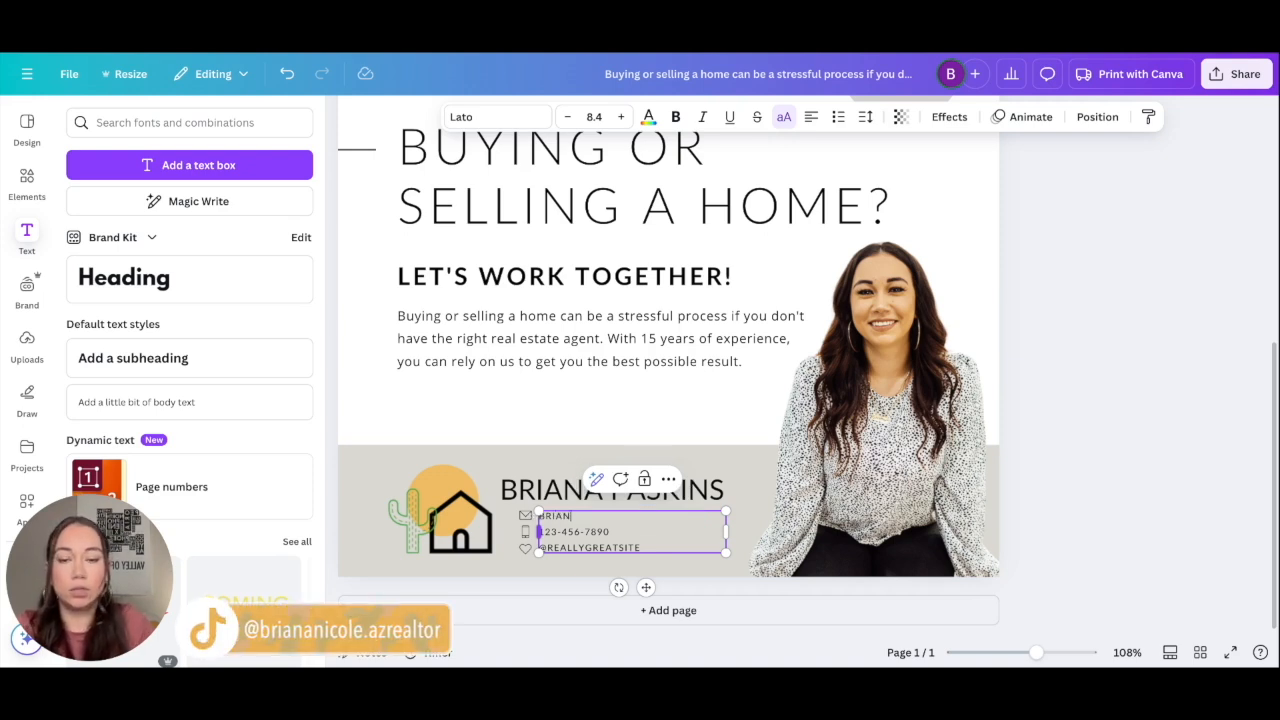
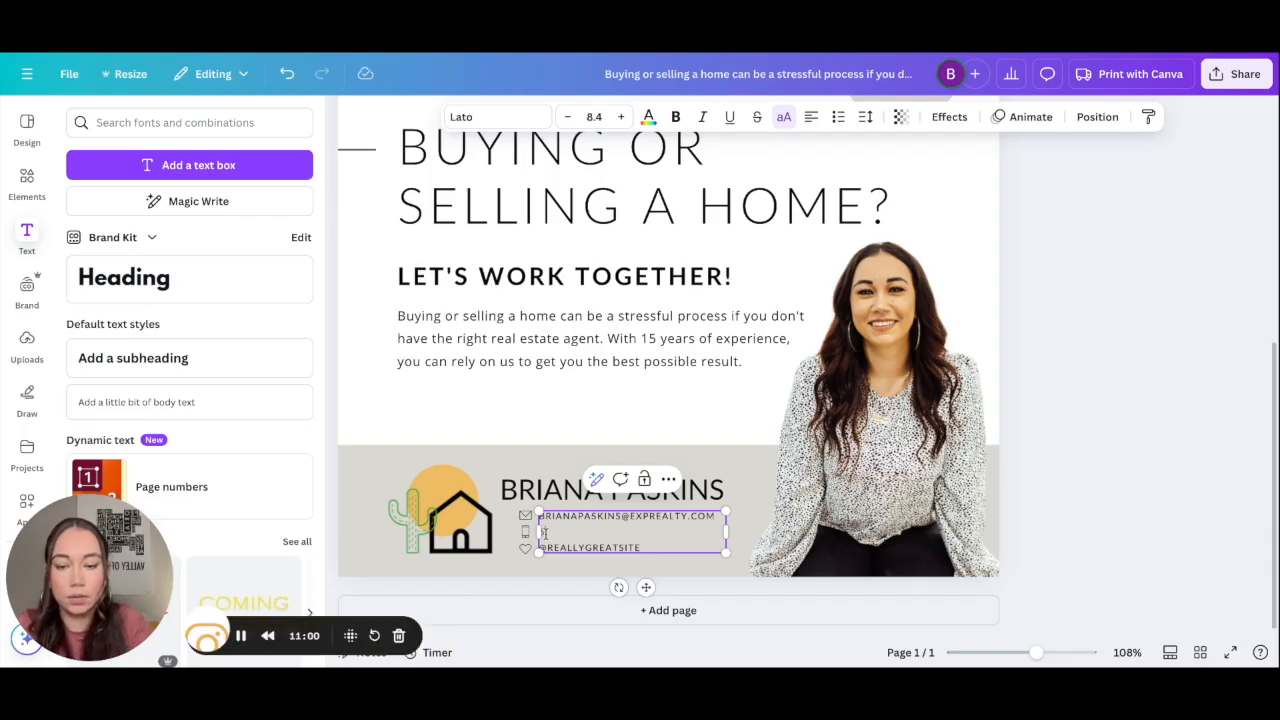
{"action": "left_click_drag", "start_coordinate": [642, 548], "coordinate": [555, 547]}
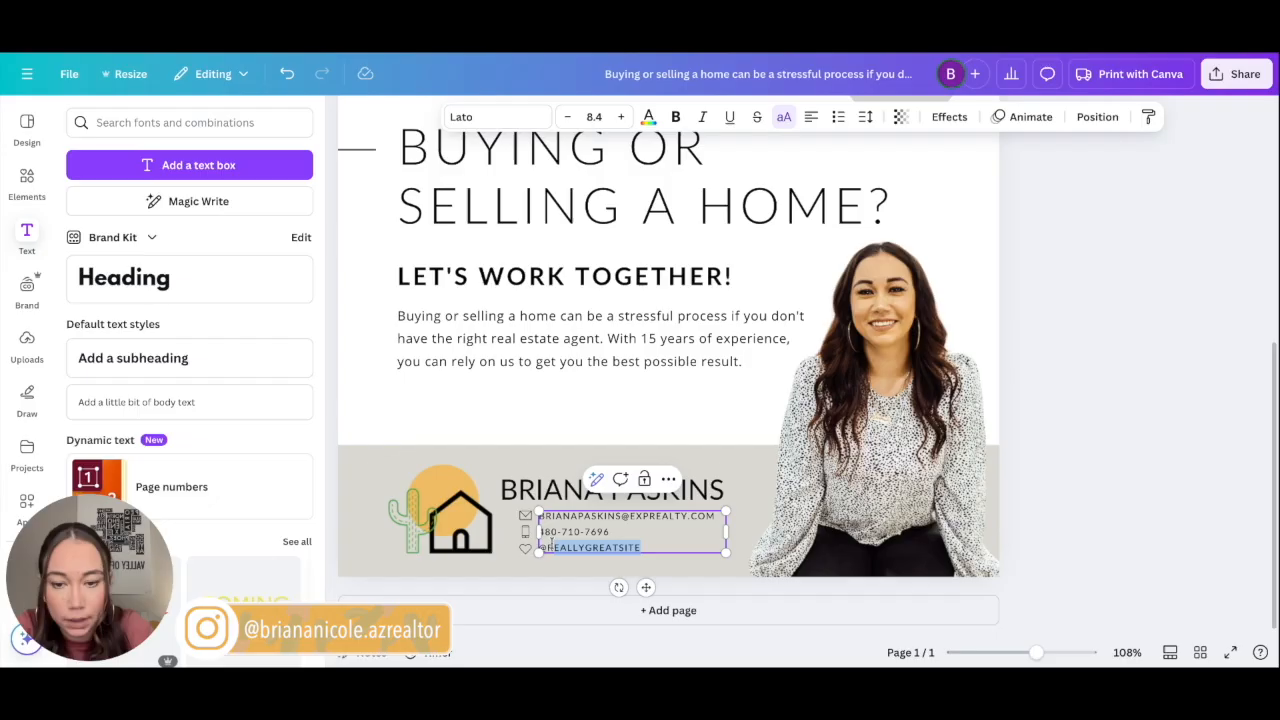
{"action": "key", "text": "BackSpace"}
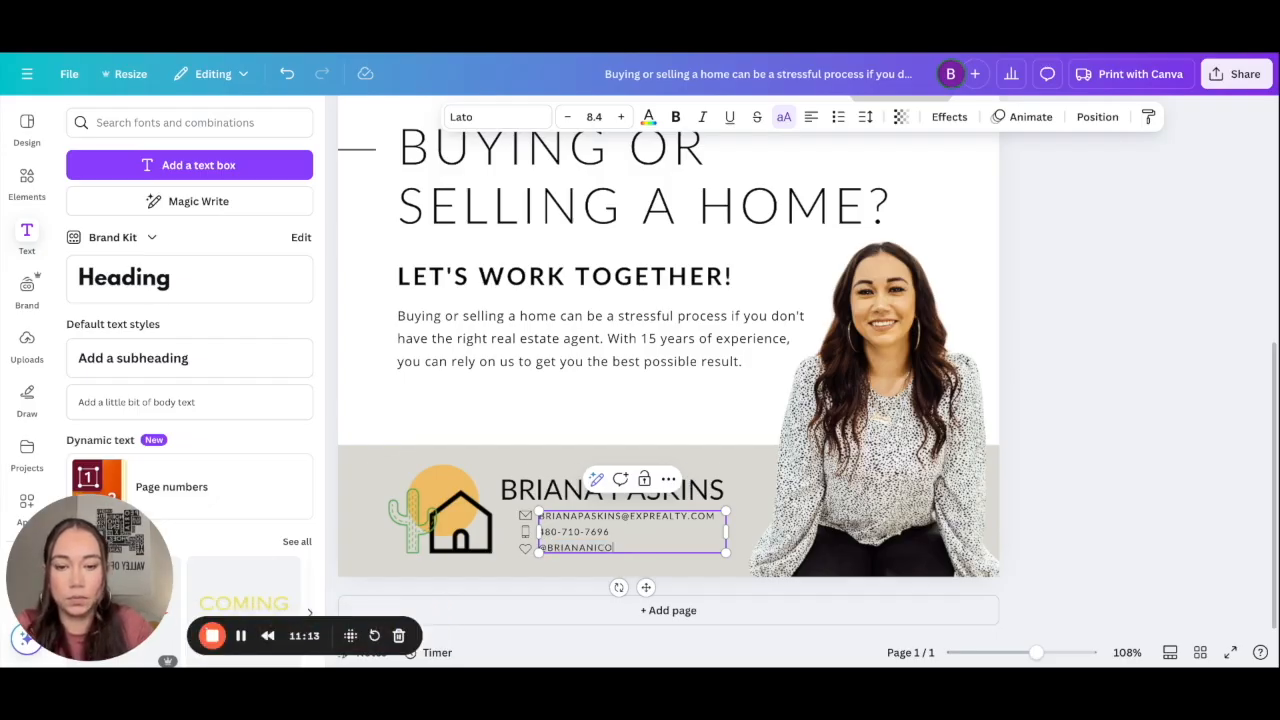
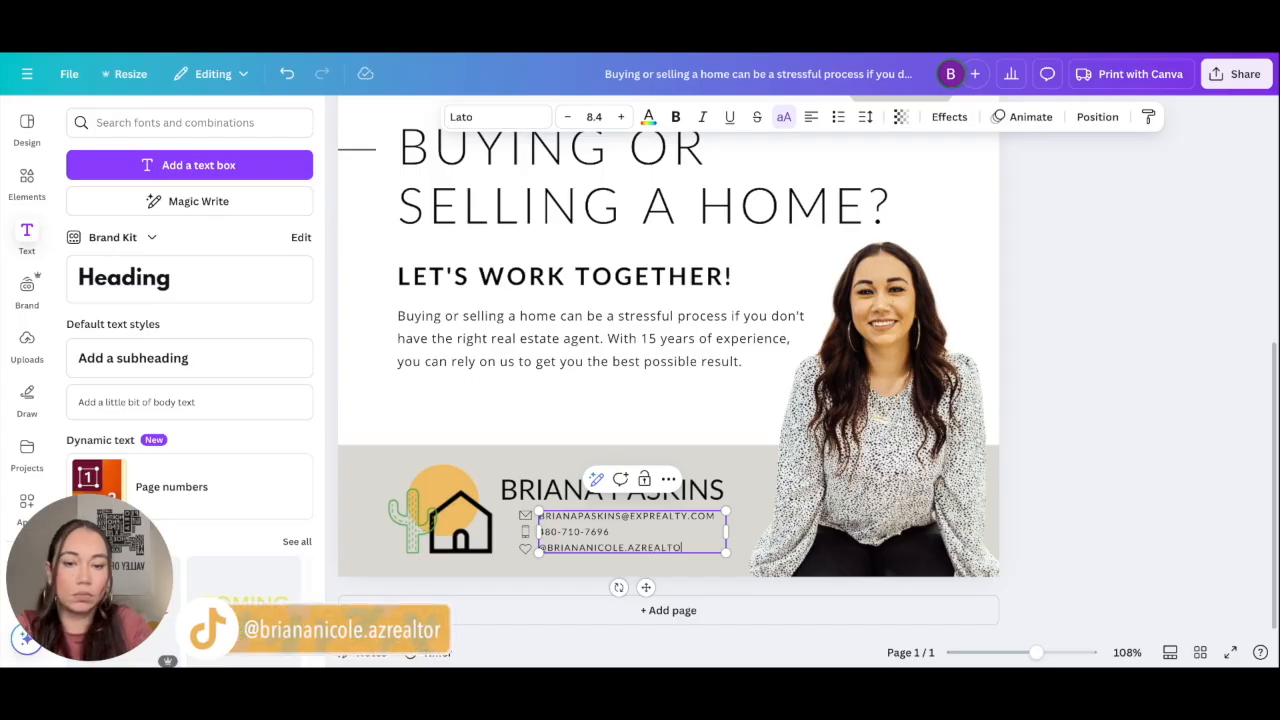
{"action": "left_click", "coordinate": [1052, 510]}
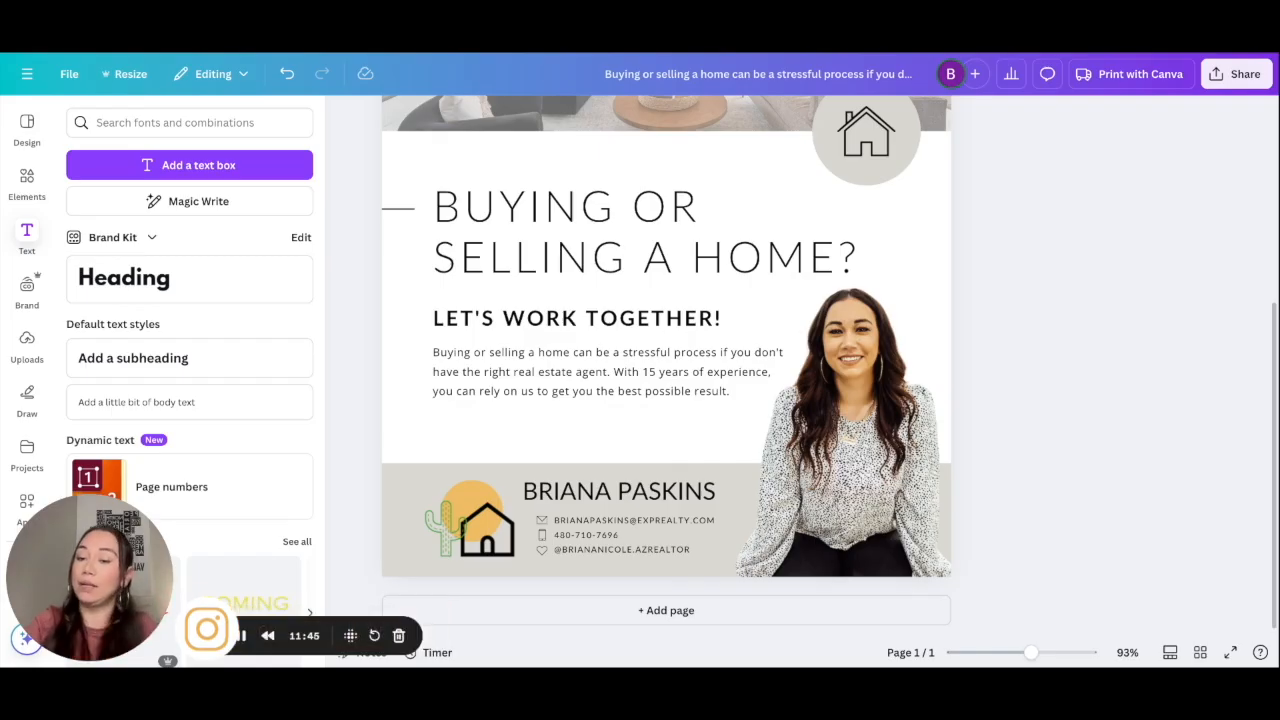
Step: Remove the house icon and shift the plain grey circle slightly down and right
{"action": "scroll", "coordinate": [666, 338], "scroll_direction": "down", "scroll_amount": 5}
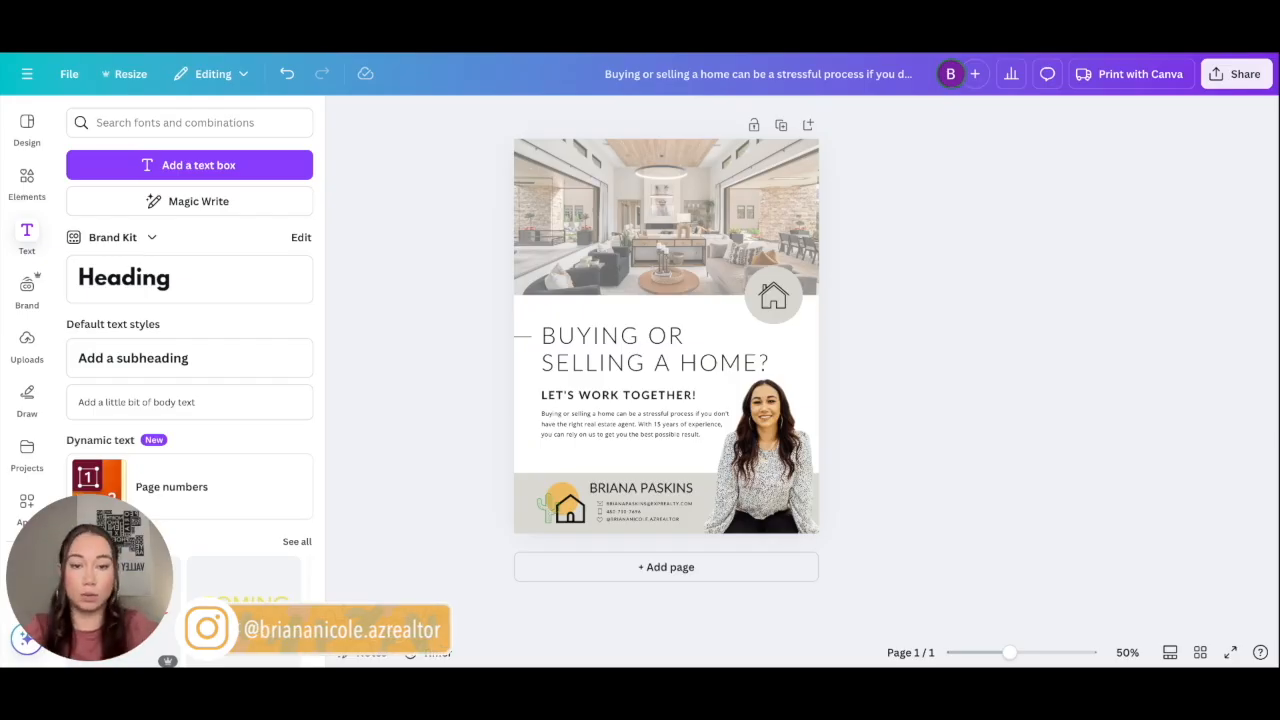
{"action": "left_click", "coordinate": [770, 298]}
{"action": "left_click_drag", "start_coordinate": [726, 308], "coordinate": [754, 329]}
{"action": "left_click", "coordinate": [908, 334]}
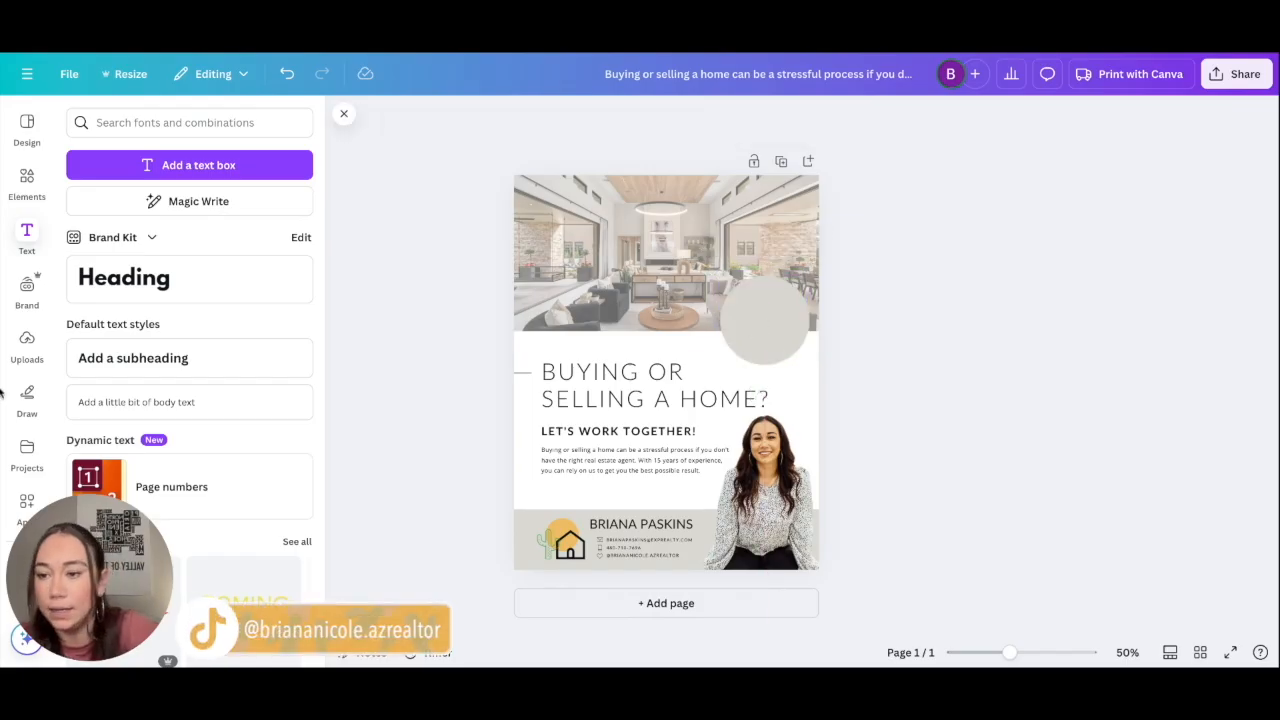
Step: Add a small circle photo frame and place it over the grey circle
{"action": "left_click", "coordinate": [27, 180]}
{"action": "scroll", "coordinate": [164, 414], "scroll_direction": "down", "scroll_amount": 10}
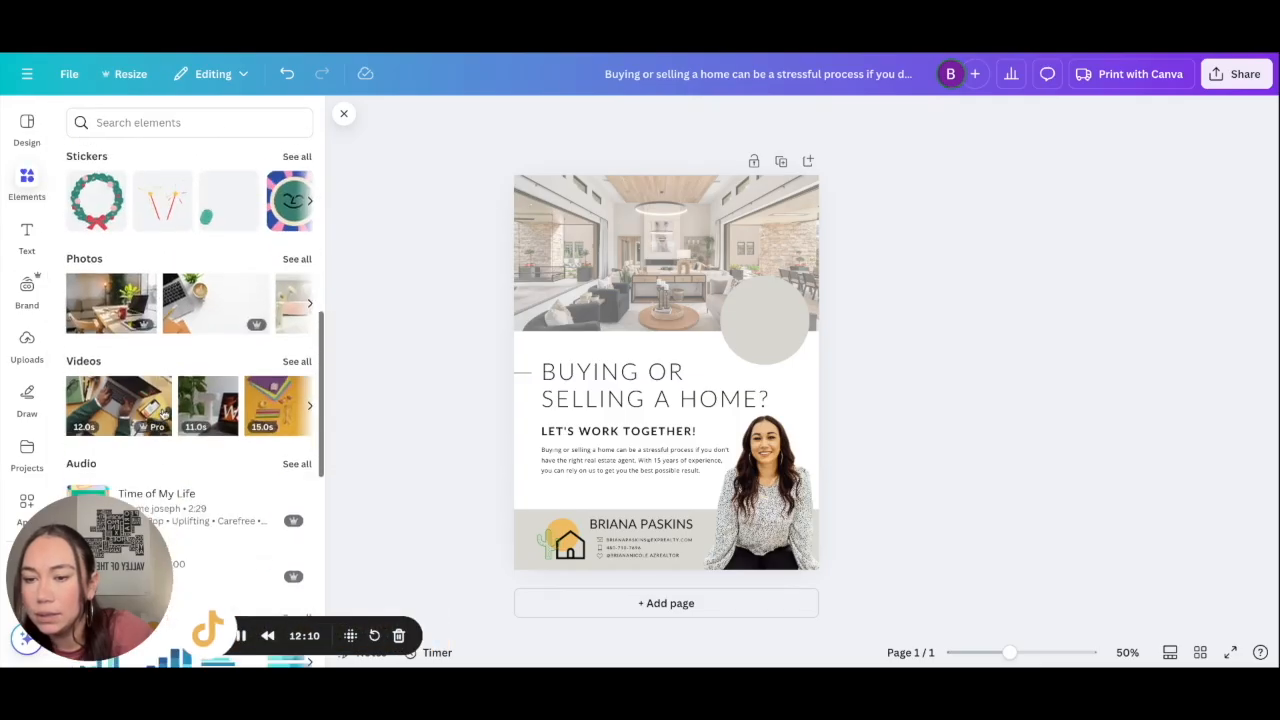
{"action": "scroll", "coordinate": [164, 414], "scroll_direction": "down", "scroll_amount": 5}
{"action": "left_click", "coordinate": [228, 322]}
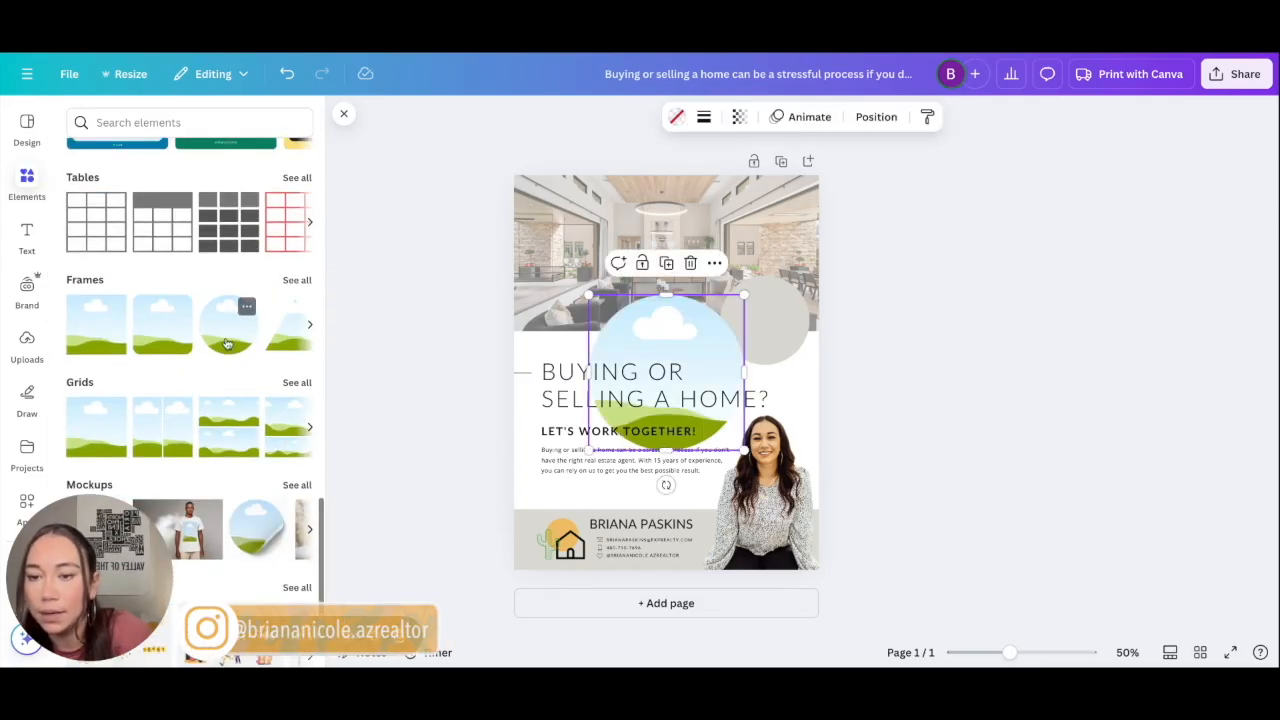
{"action": "left_click_drag", "start_coordinate": [590, 295], "coordinate": [667, 372]}
{"action": "left_click", "coordinate": [712, 434]}
{"action": "left_click_drag", "start_coordinate": [711, 418], "coordinate": [767, 326]}
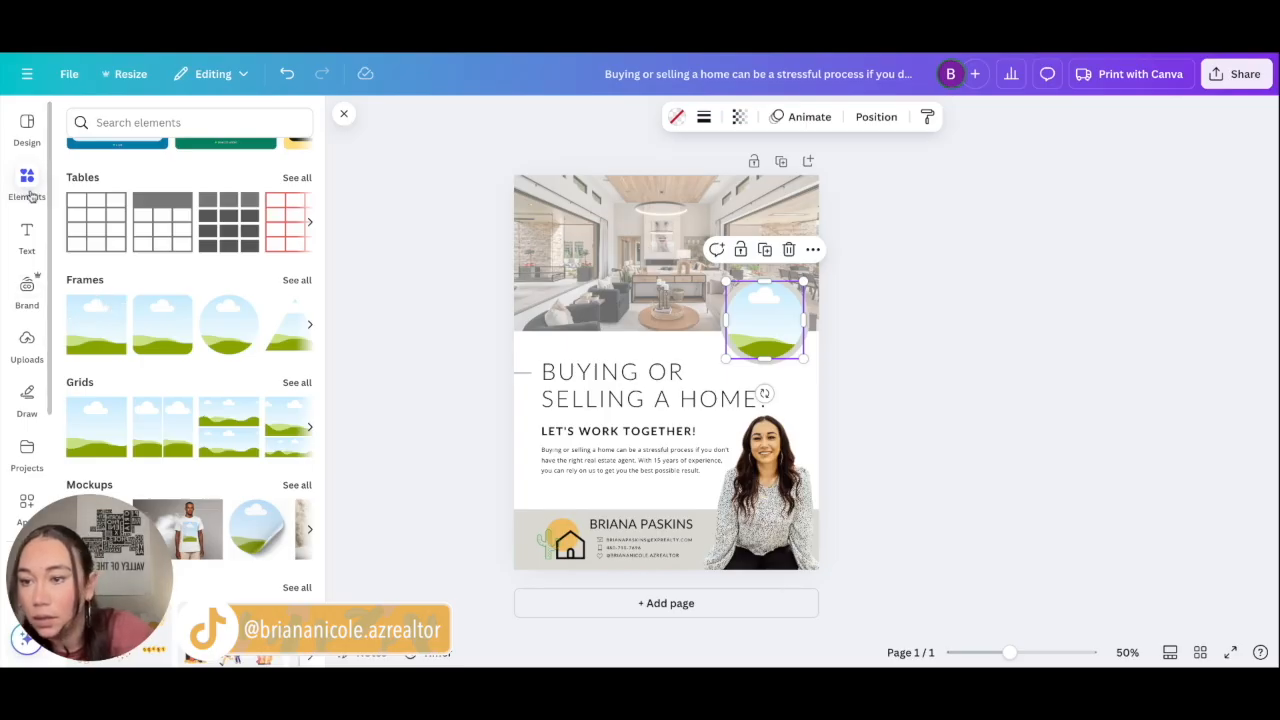
Step: Fill the circle frame with the uploaded pool photo
{"action": "left_click", "coordinate": [30, 330]}
{"action": "scroll", "coordinate": [226, 400], "scroll_direction": "down", "scroll_amount": 10}
{"action": "scroll", "coordinate": [226, 401], "scroll_direction": "down", "scroll_amount": 5}
{"action": "scroll", "coordinate": [226, 401], "scroll_direction": "up", "scroll_amount": 4}
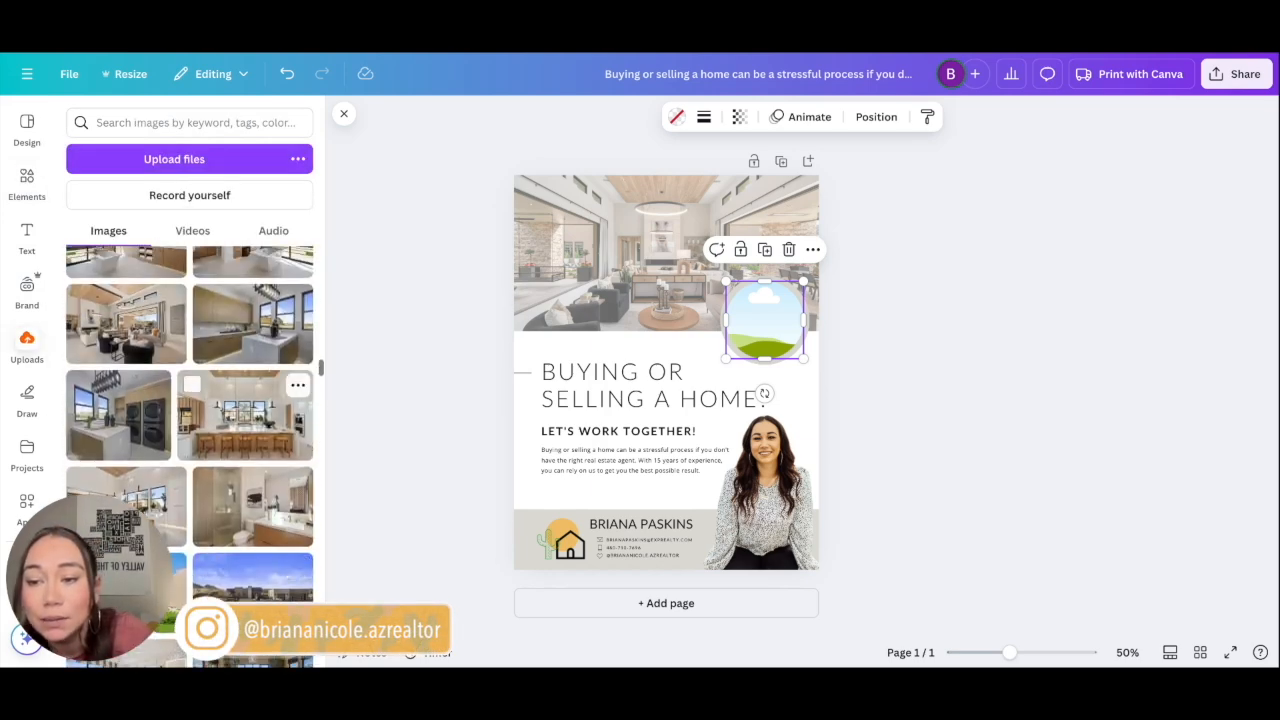
{"action": "scroll", "coordinate": [250, 410], "scroll_direction": "up", "scroll_amount": 3}
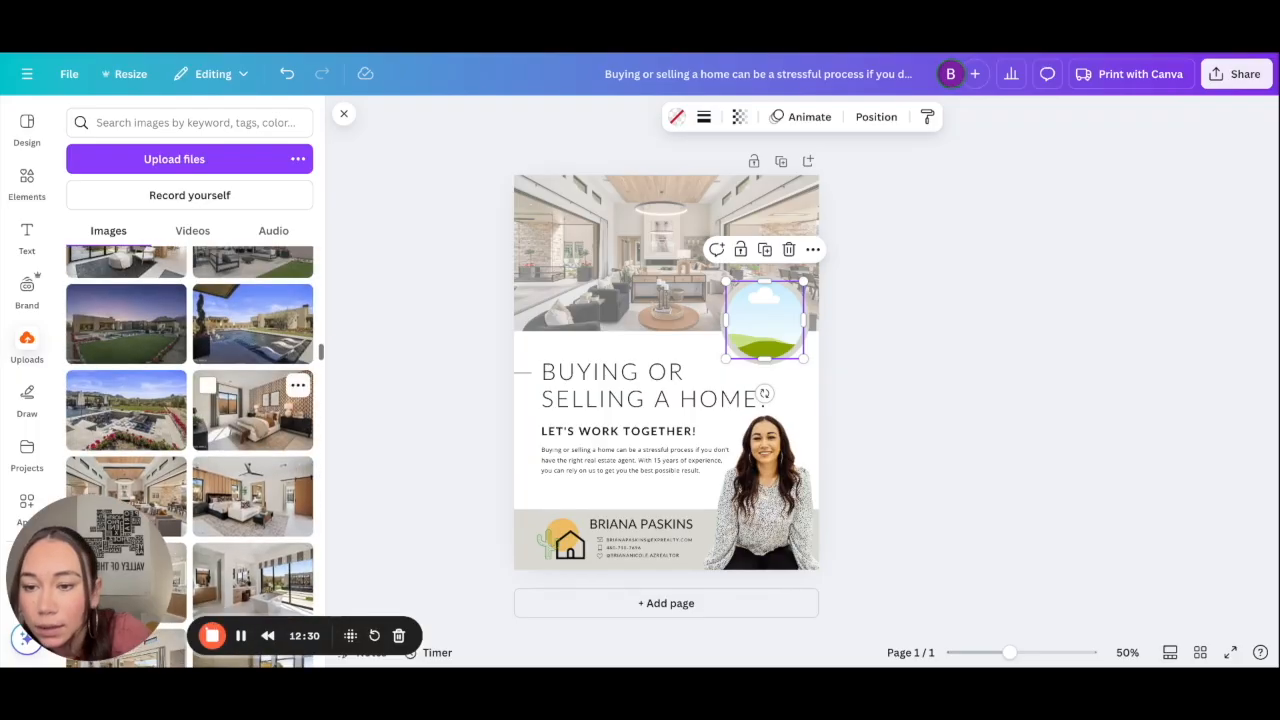
{"action": "left_click_drag", "start_coordinate": [238, 343], "coordinate": [764, 320]}
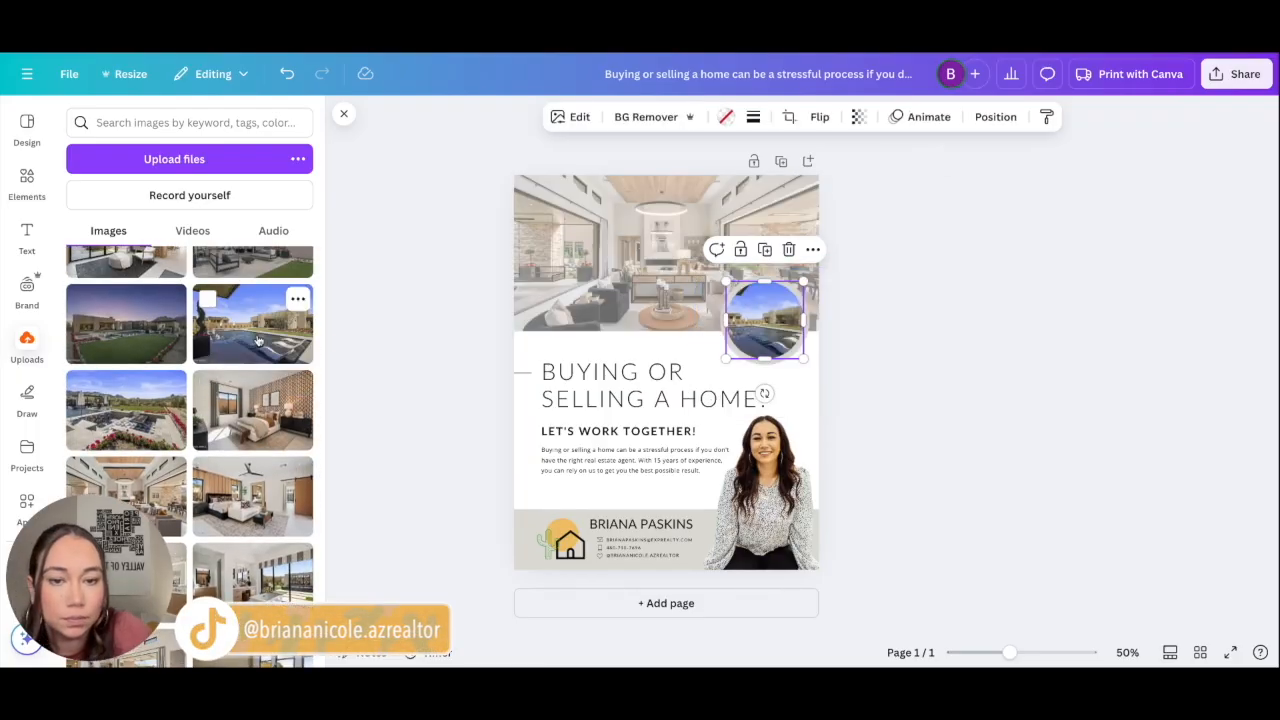
{"action": "left_click", "coordinate": [913, 317]}
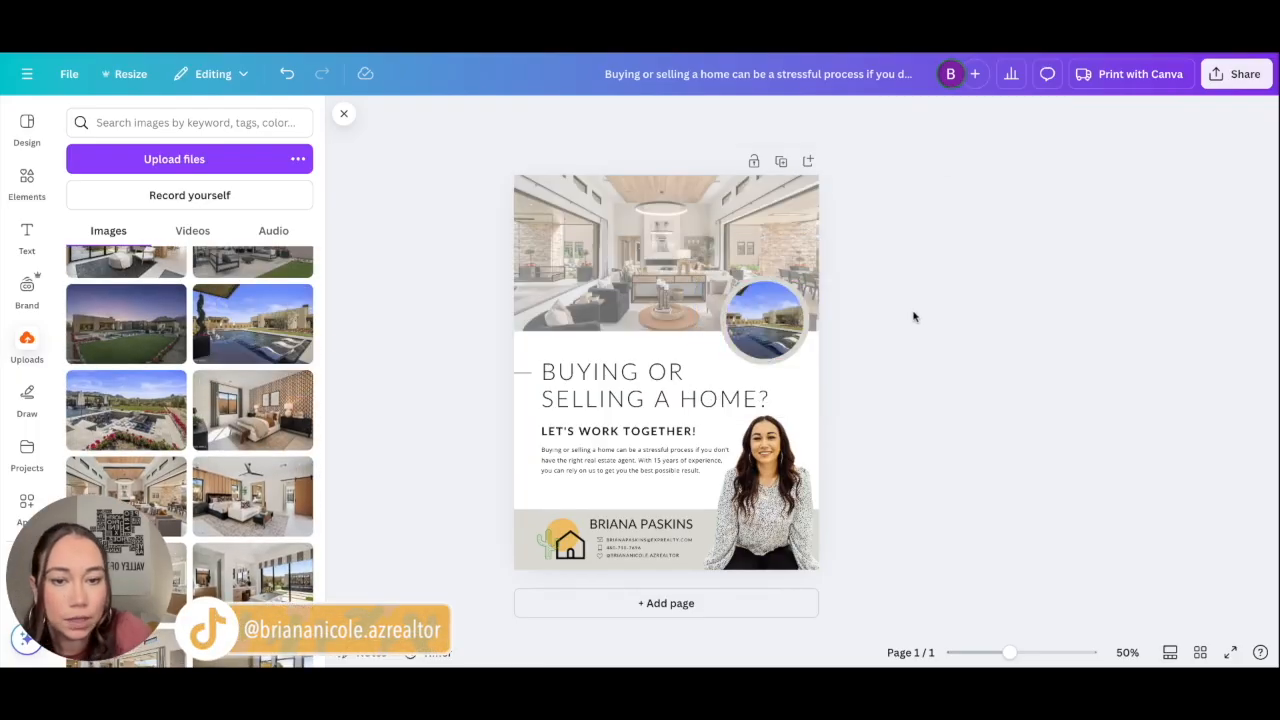
Step: Set the circular pool photo's transparency to 83, comparing against the header photo's value
{"action": "left_click", "coordinate": [764, 320]}
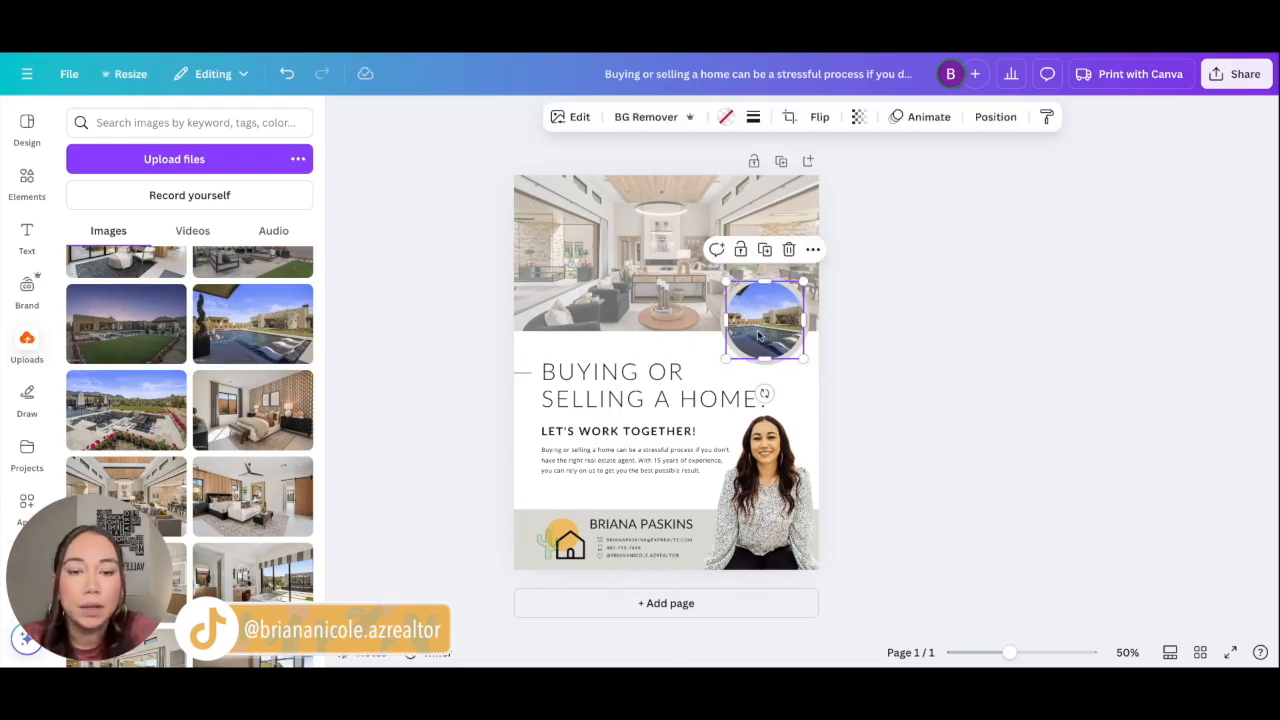
{"action": "left_click", "coordinate": [858, 117]}
{"action": "left_click", "coordinate": [644, 217]}
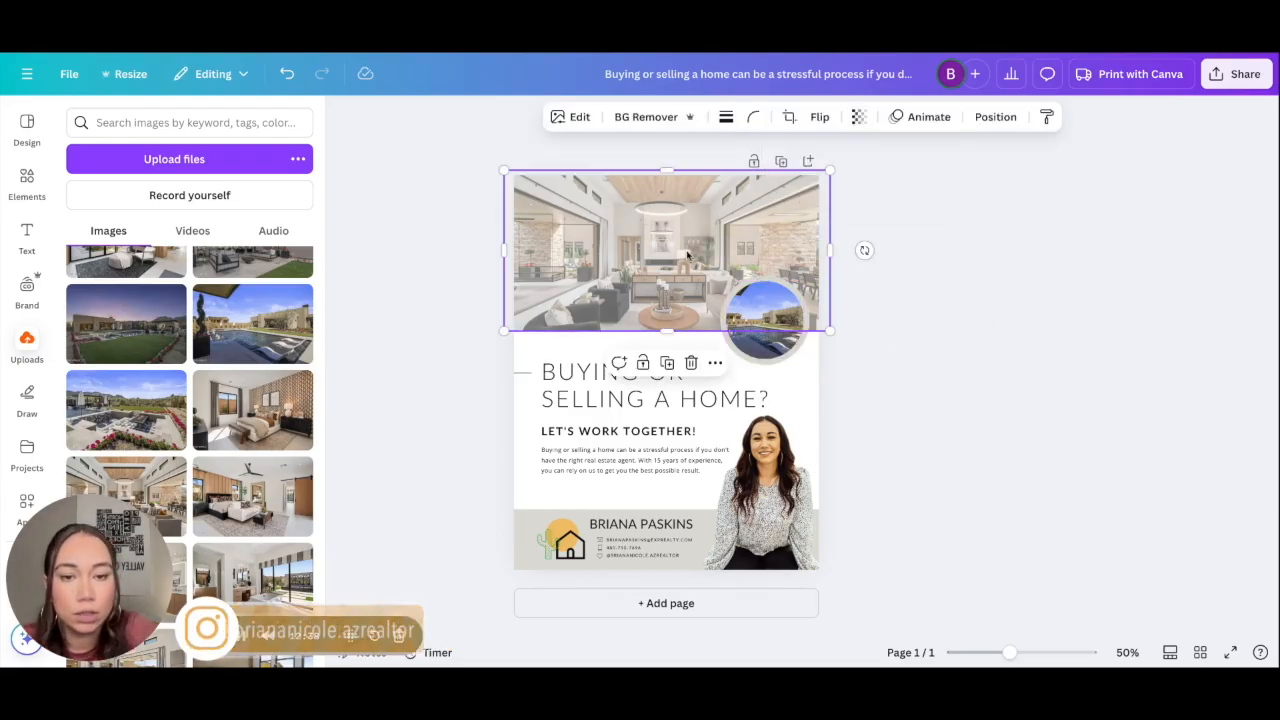
{"action": "left_click", "coordinate": [857, 118]}
{"action": "left_click", "coordinate": [763, 327]}
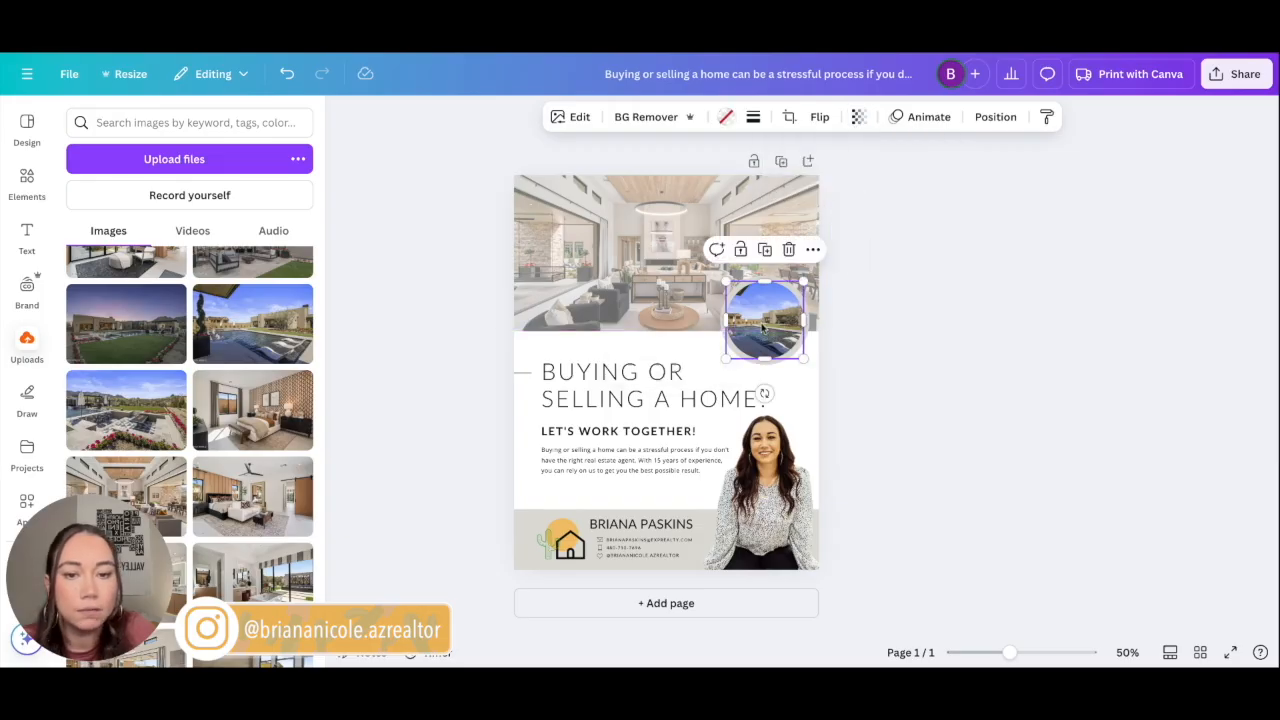
{"action": "left_click", "coordinate": [858, 118]}
{"action": "mouse_move", "coordinate": [893, 180]}
{"action": "left_mouse_down"}
{"action": "mouse_move", "coordinate": [849, 180]}
{"action": "mouse_move", "coordinate": [873, 185]}
{"action": "left_mouse_up"}
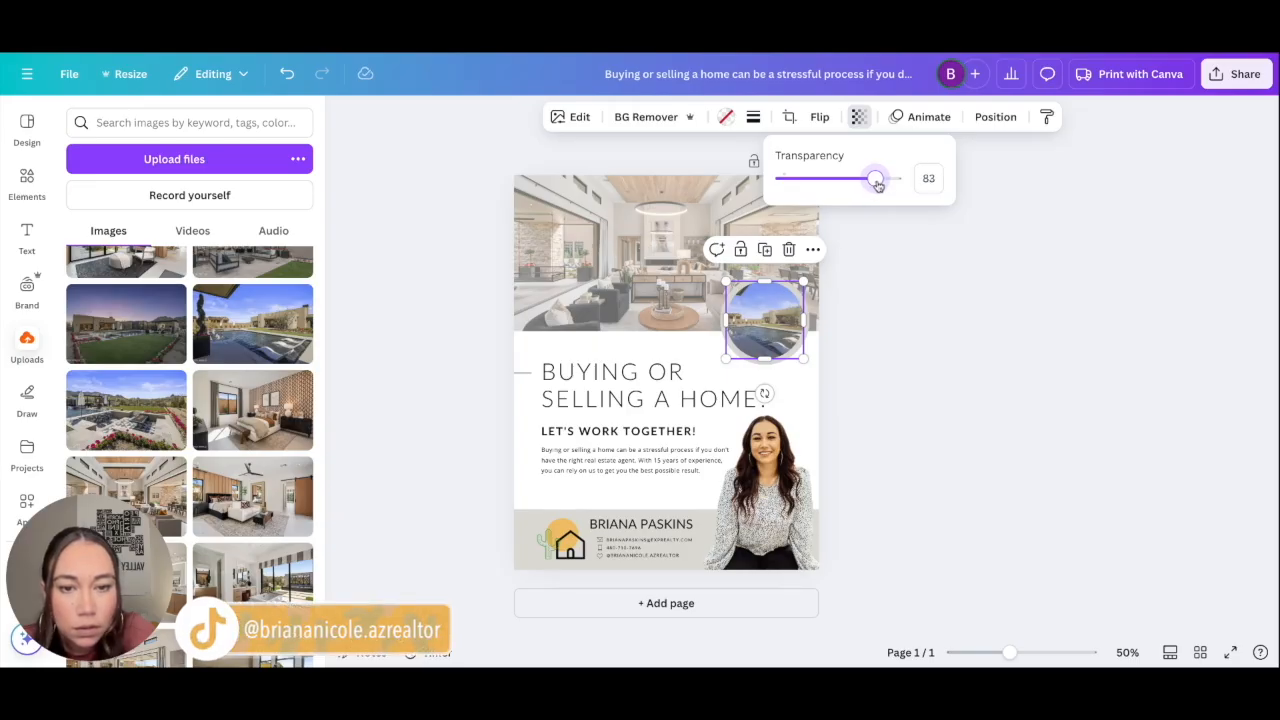
{"action": "left_click", "coordinate": [871, 309]}
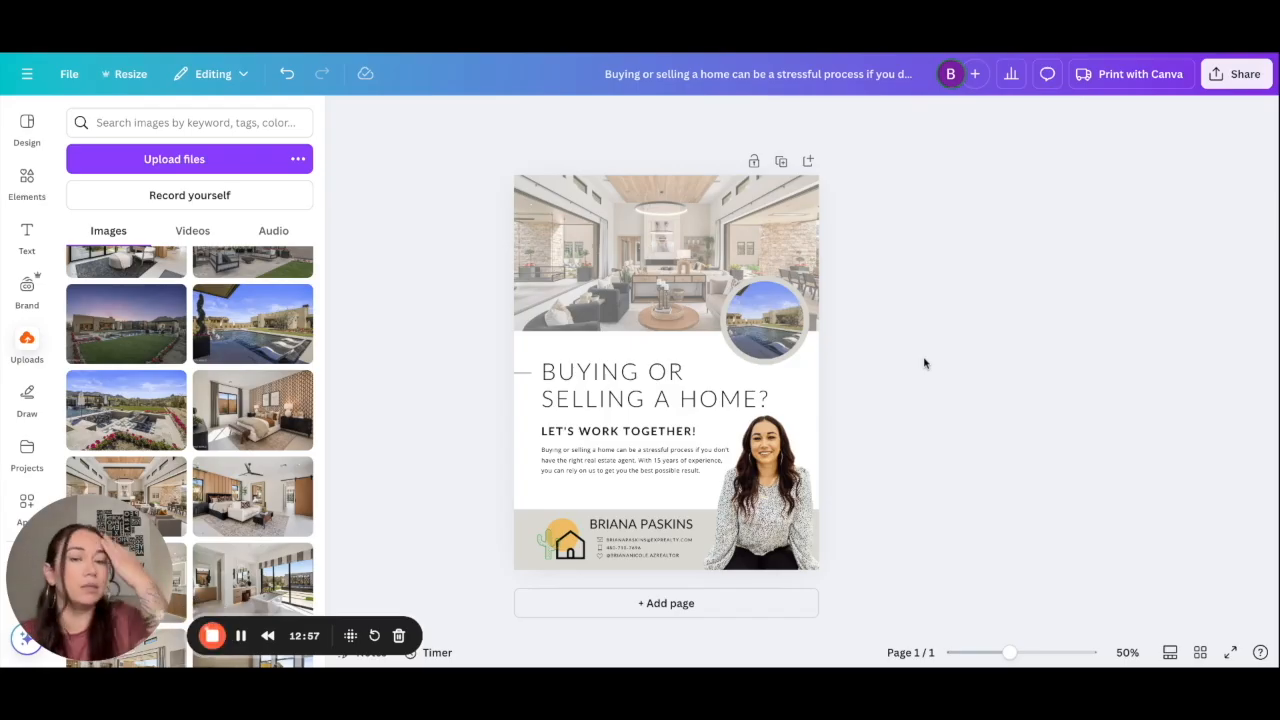
Step: Recolour the circle frame's ring to the light grey brand colour
{"action": "left_click", "coordinate": [772, 366]}
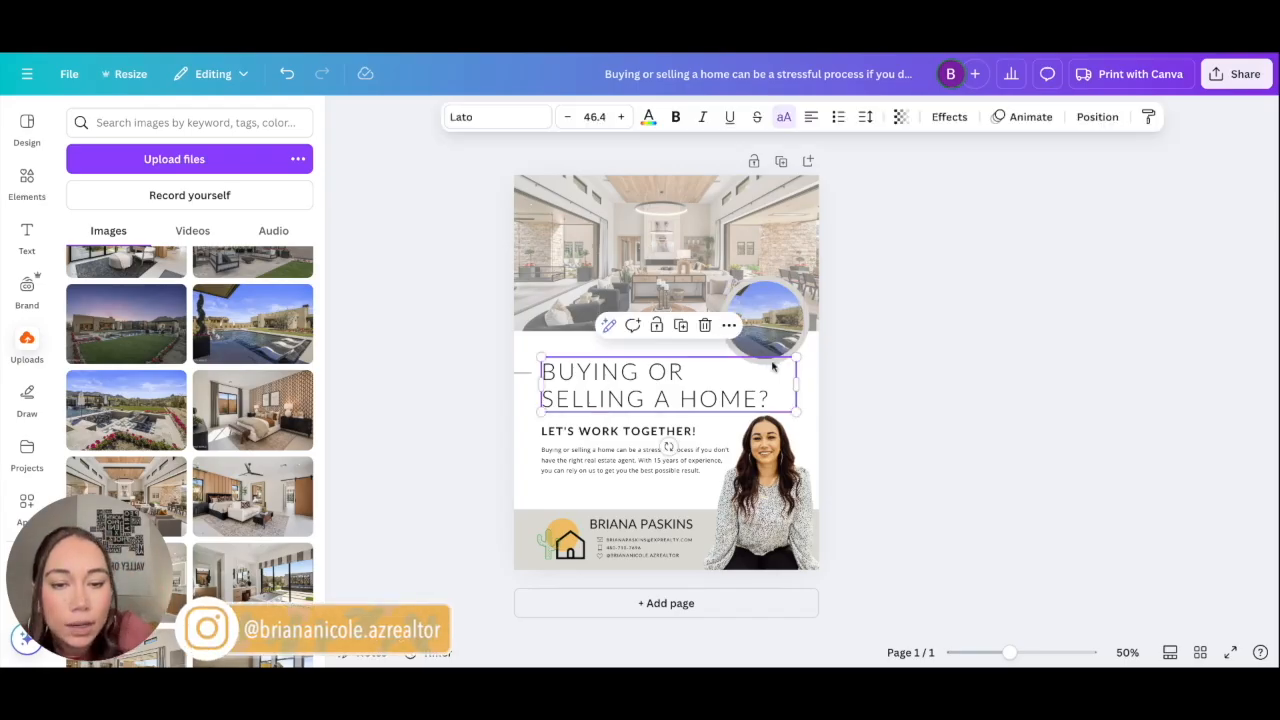
{"action": "left_click", "coordinate": [793, 331]}
{"action": "left_click", "coordinate": [467, 119]}
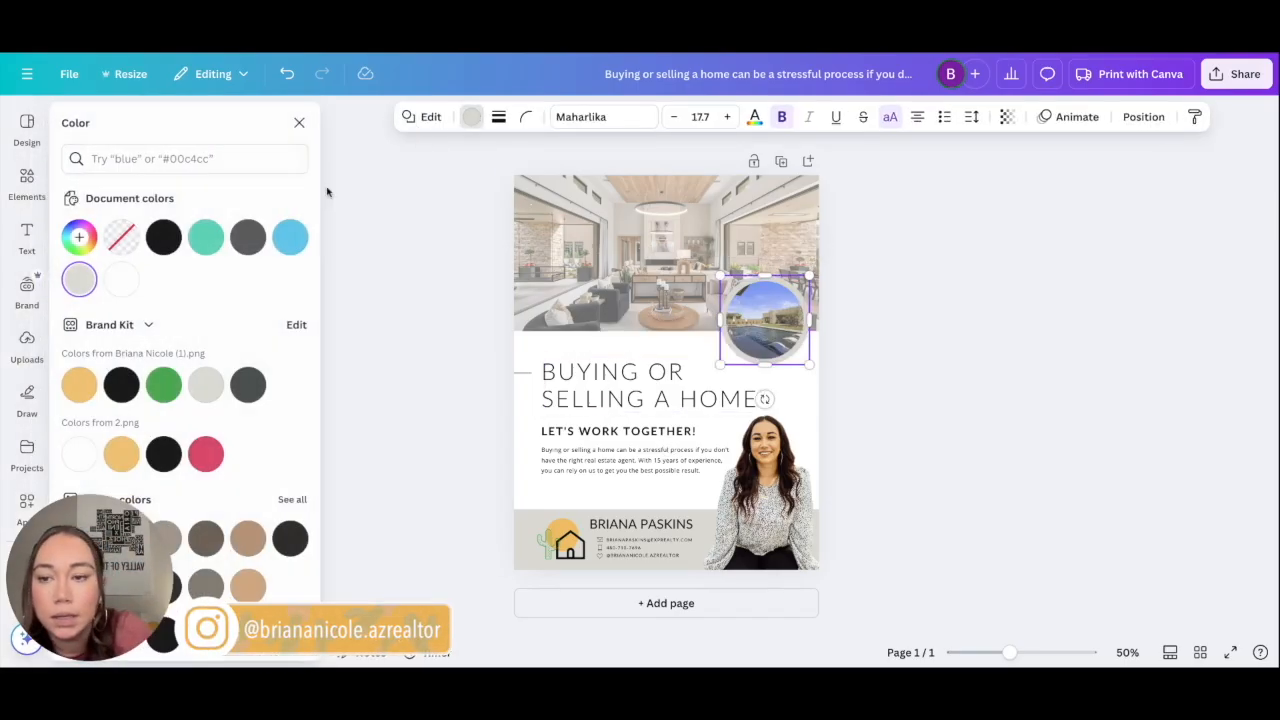
{"action": "left_click", "coordinate": [163, 237]}
{"action": "left_click", "coordinate": [437, 317]}
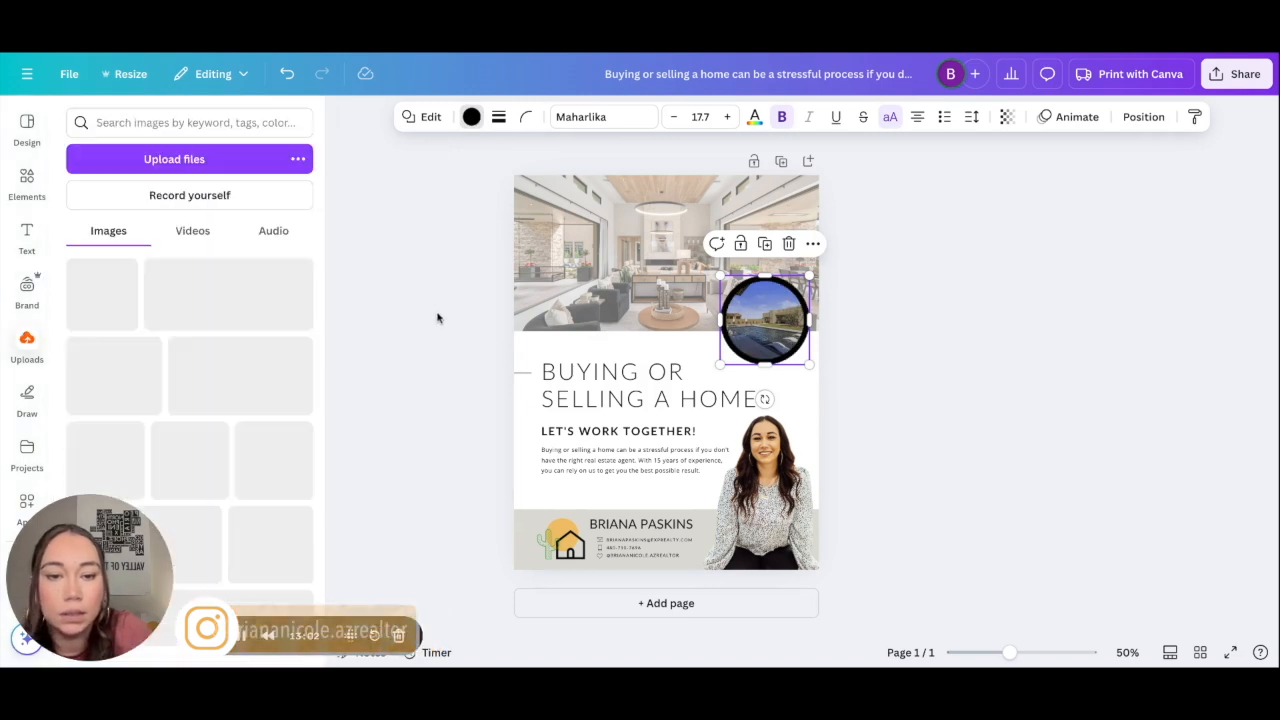
{"action": "left_click", "coordinate": [740, 289]}
{"action": "left_click", "coordinate": [762, 272]}
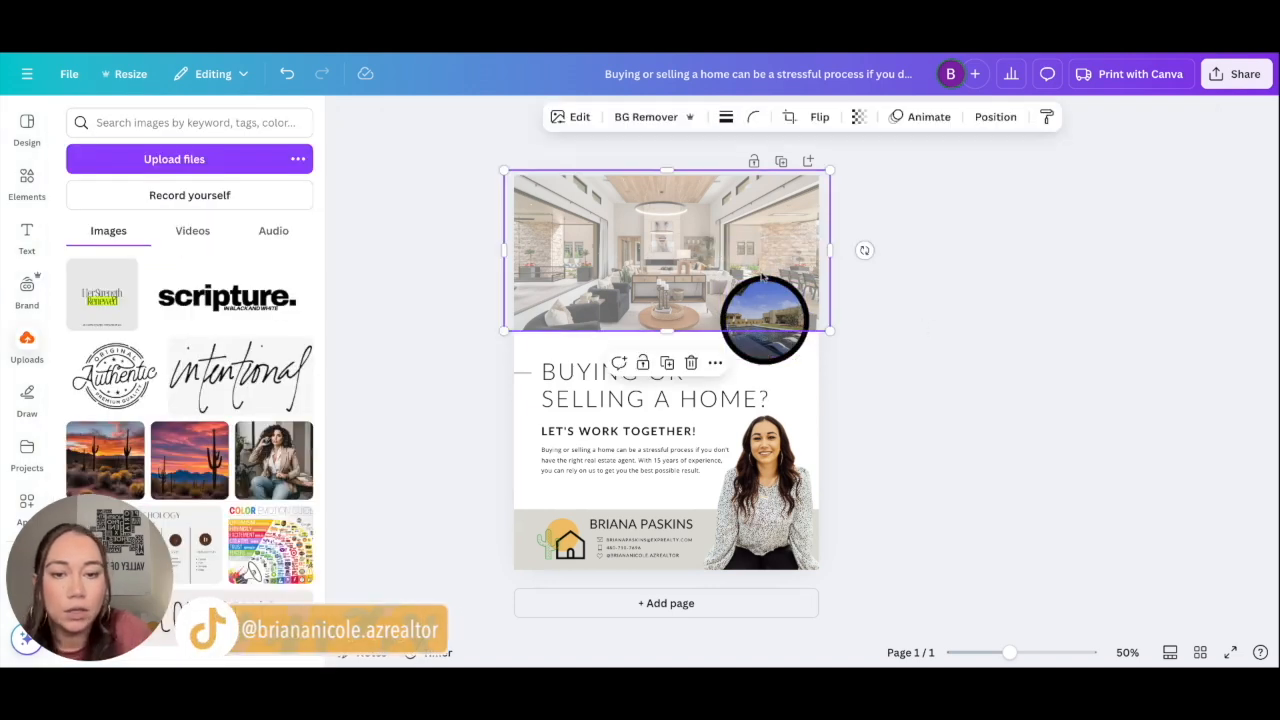
{"action": "left_click", "coordinate": [763, 279]}
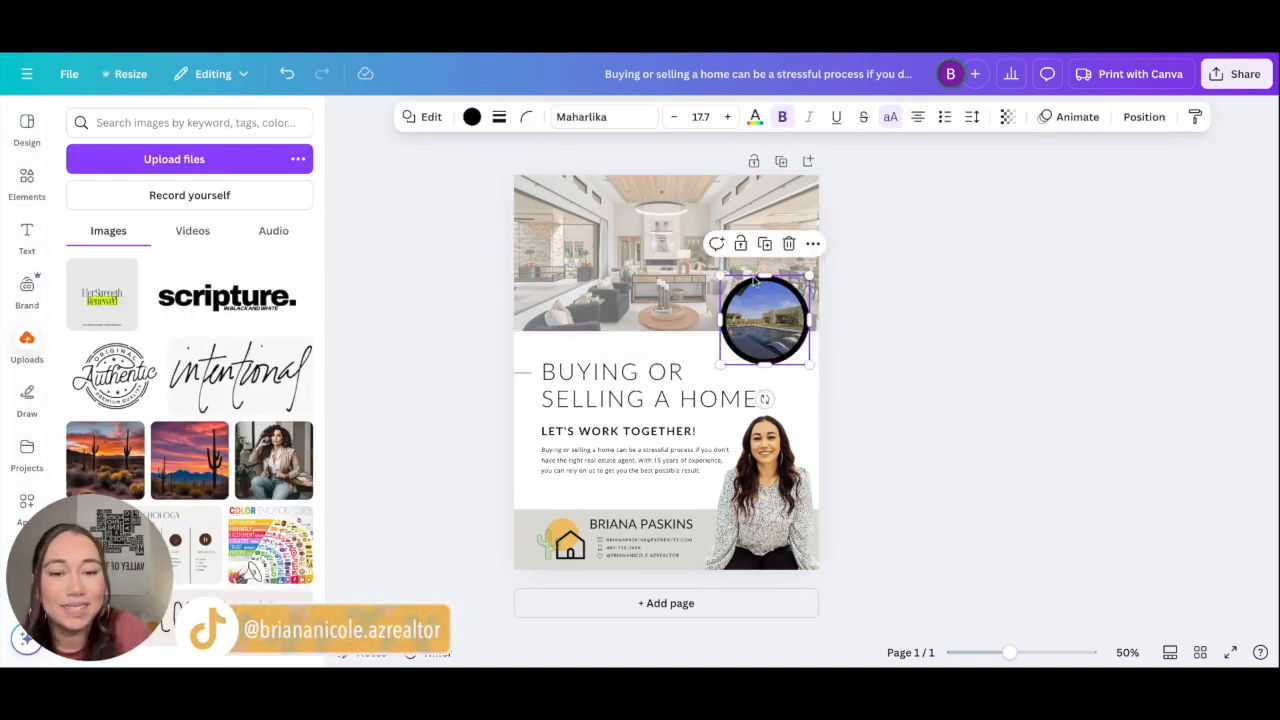
{"action": "left_click", "coordinate": [473, 116]}
{"action": "left_click", "coordinate": [211, 386]}
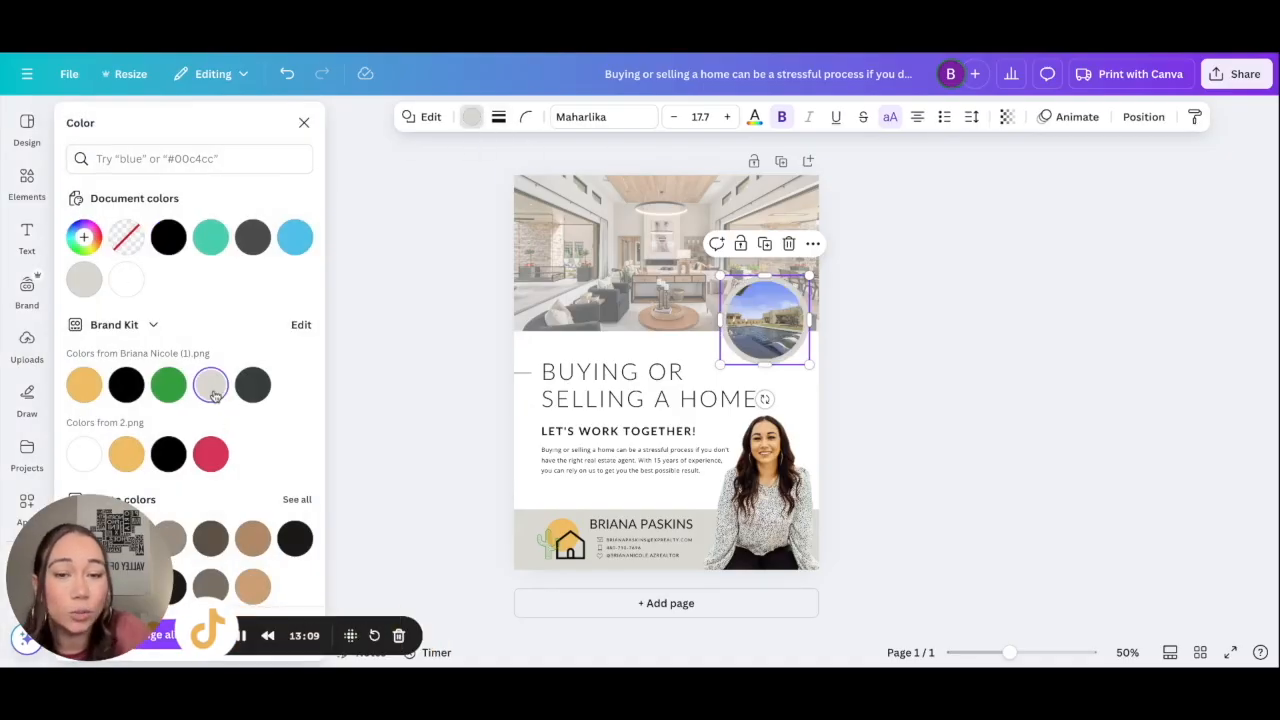
{"action": "left_click", "coordinate": [910, 378]}
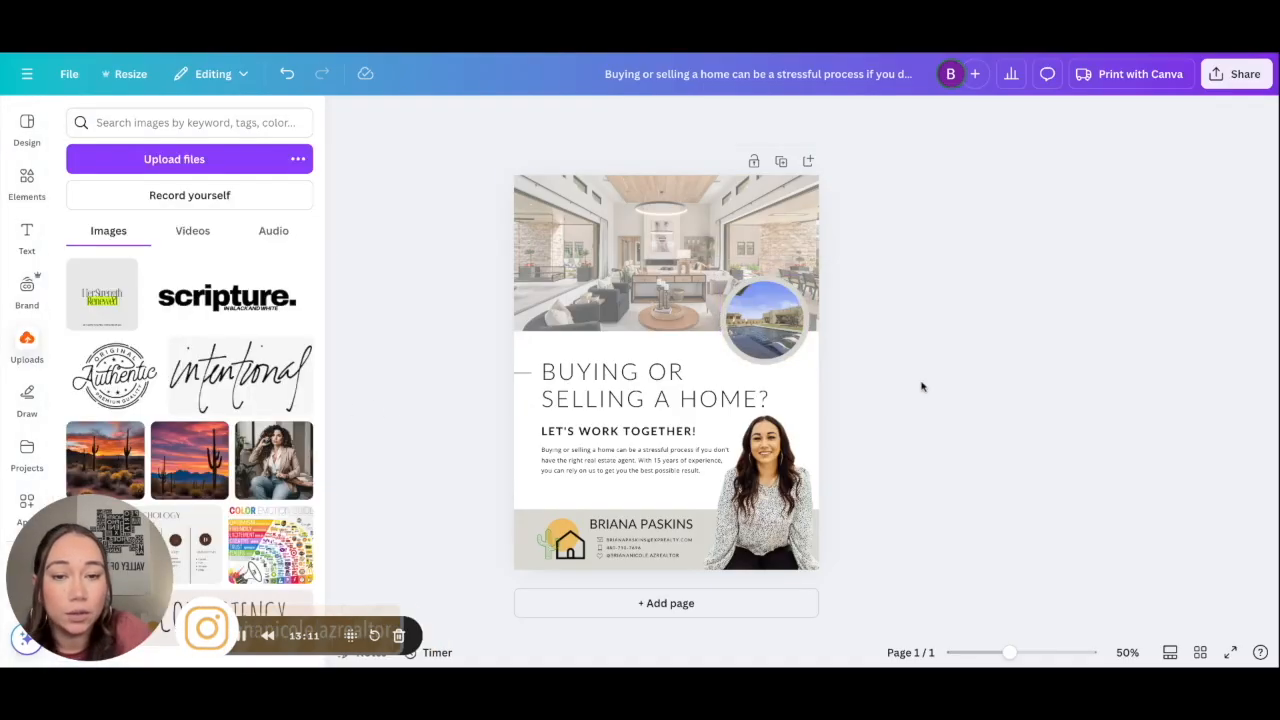
Step: Delete the pool photo from the circle frame
{"action": "left_click", "coordinate": [778, 338]}
{"action": "key", "text": "Delete"}
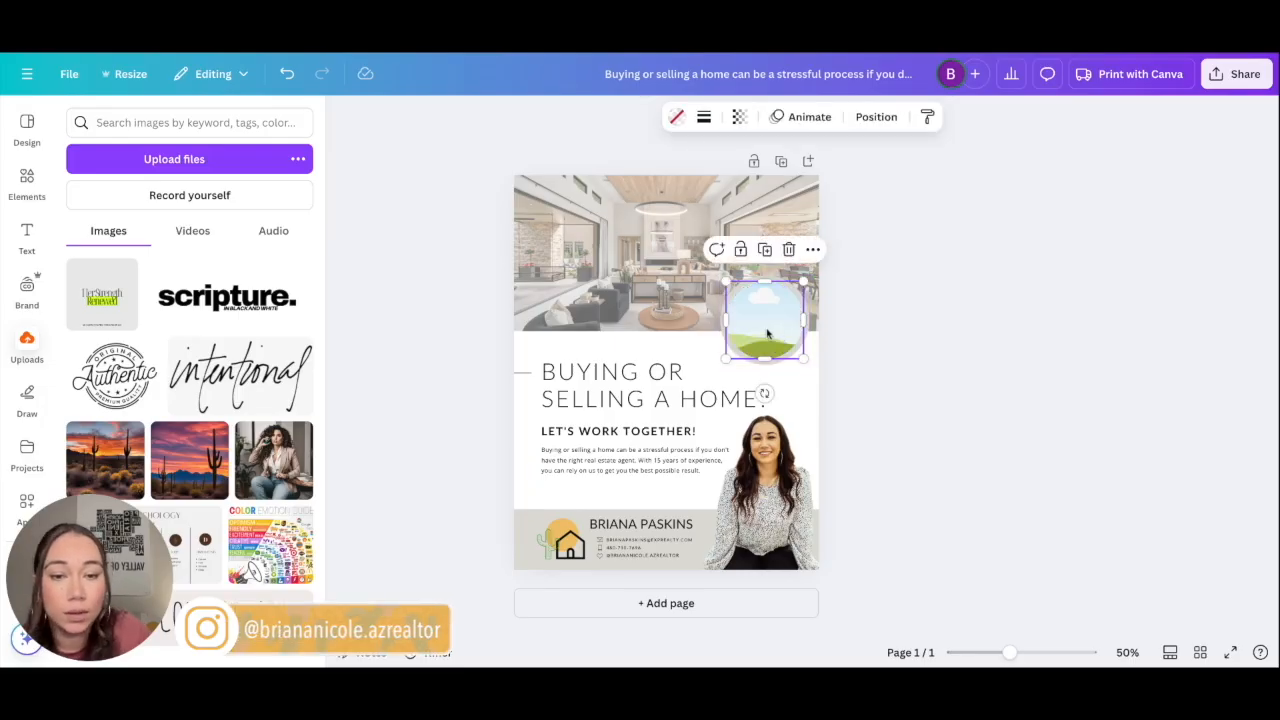
{"action": "scroll", "coordinate": [204, 404], "scroll_direction": "down", "scroll_amount": 15}
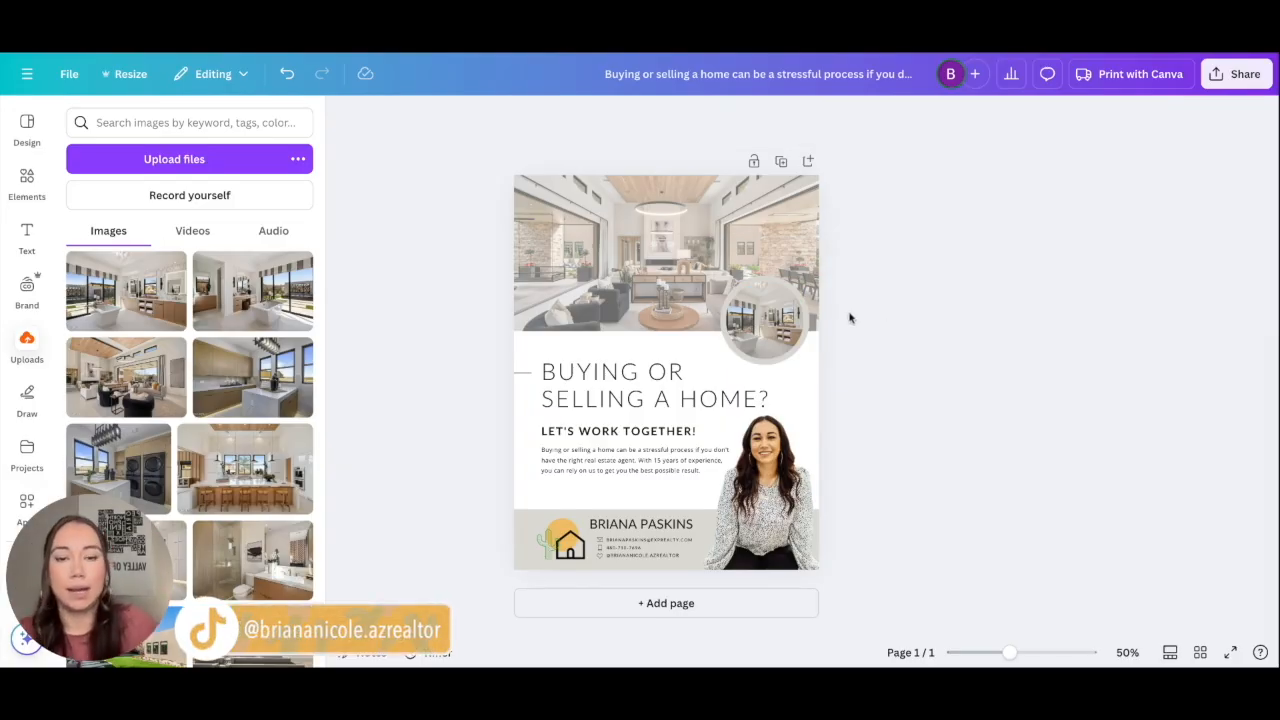
Step: Place a black keys graphic into the grey circle over the main photo
{"action": "left_click", "coordinate": [768, 318]}
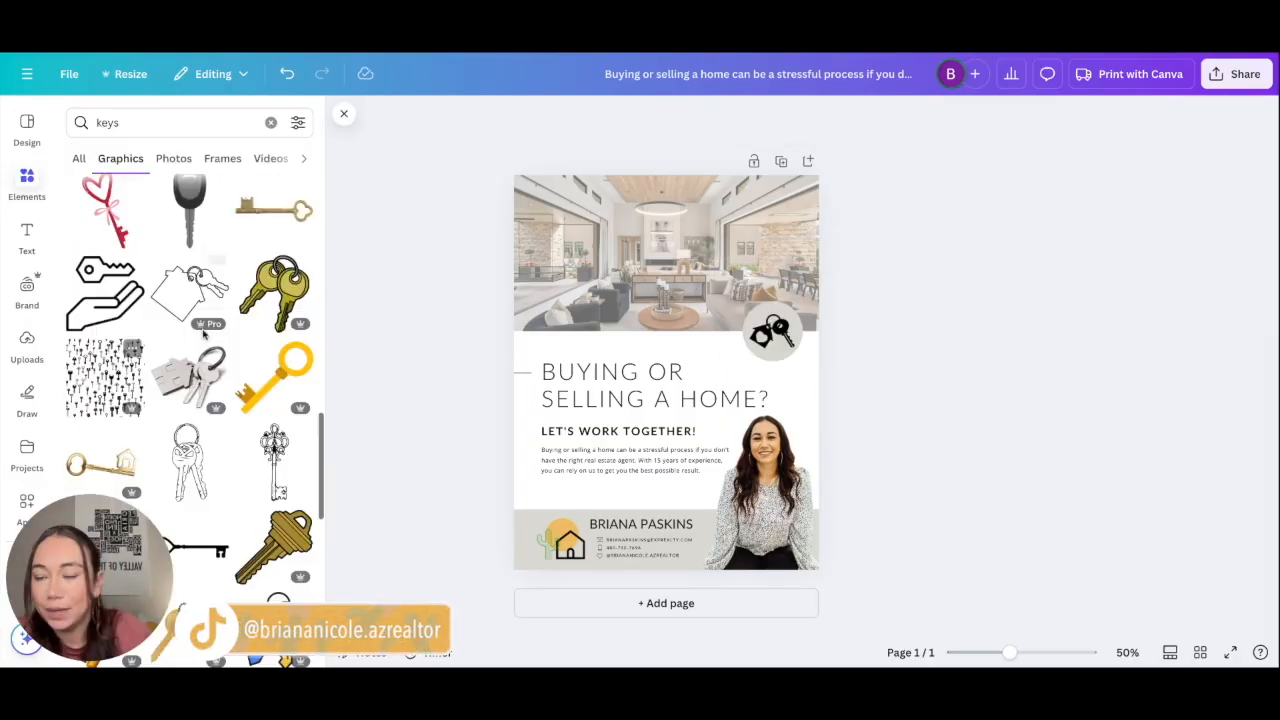
{"action": "scroll", "coordinate": [213, 340], "scroll_direction": "down", "scroll_amount": 10}
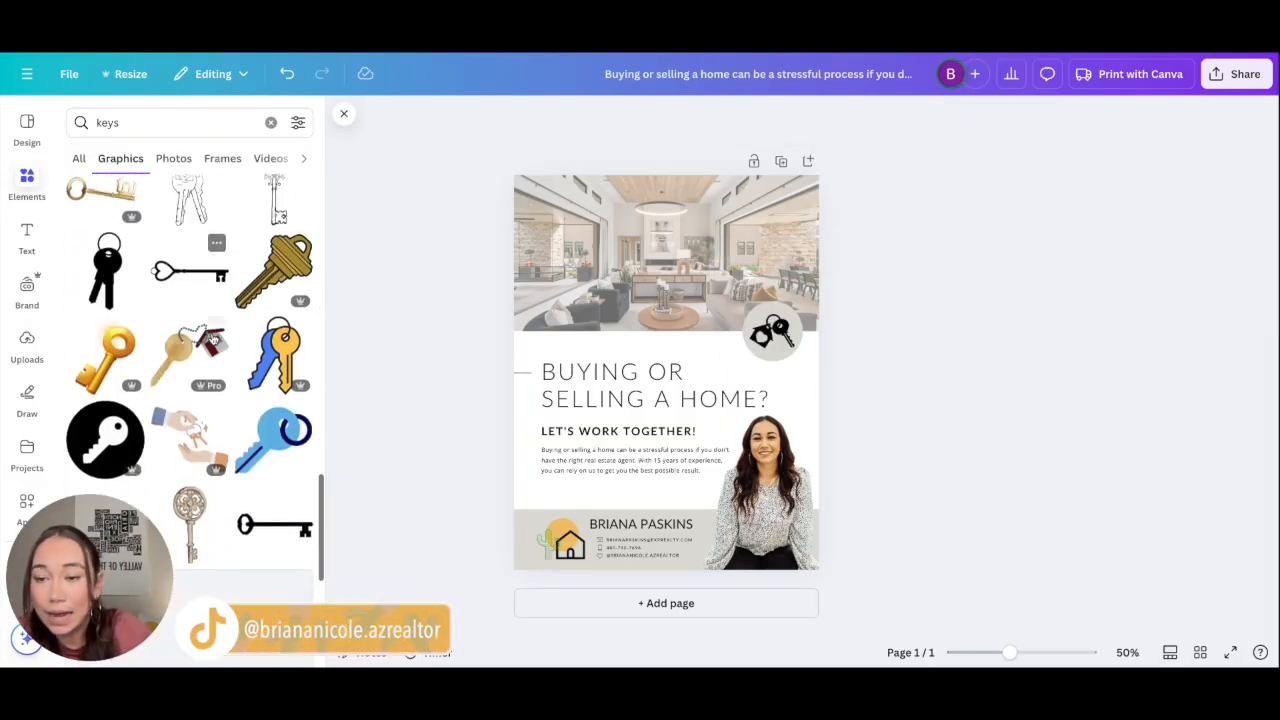
{"action": "scroll", "coordinate": [213, 340], "scroll_direction": "down", "scroll_amount": 5}
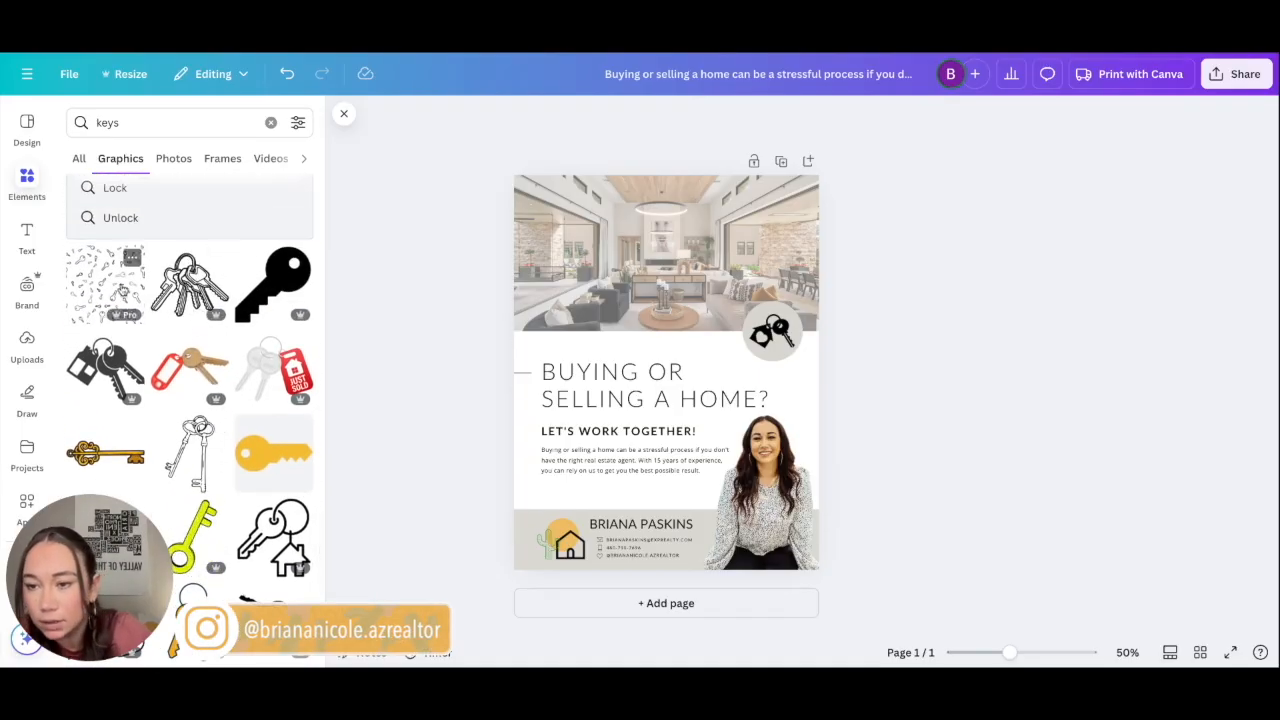
{"action": "scroll", "coordinate": [260, 410], "scroll_direction": "down", "scroll_amount": 2}
{"action": "scroll", "coordinate": [291, 432], "scroll_direction": "down", "scroll_amount": 2}
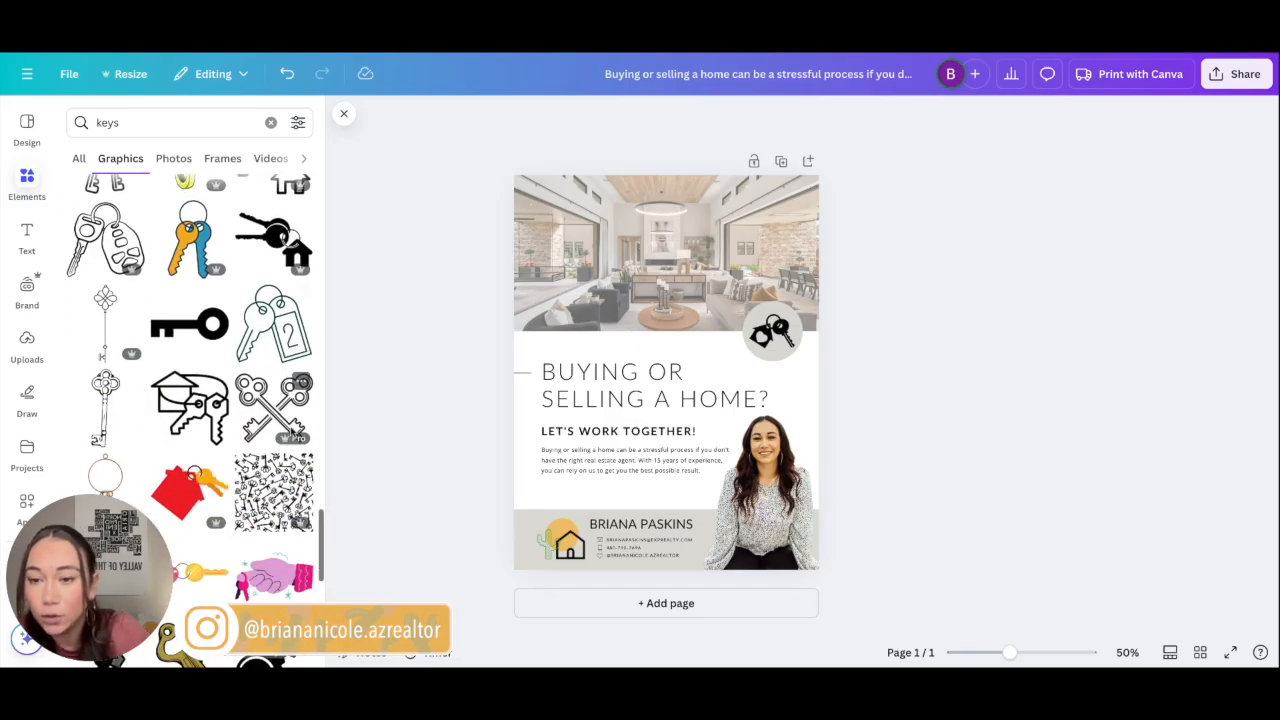
{"action": "scroll", "coordinate": [303, 386], "scroll_direction": "down", "scroll_amount": 4}
{"action": "scroll", "coordinate": [303, 390], "scroll_direction": "up", "scroll_amount": 2}
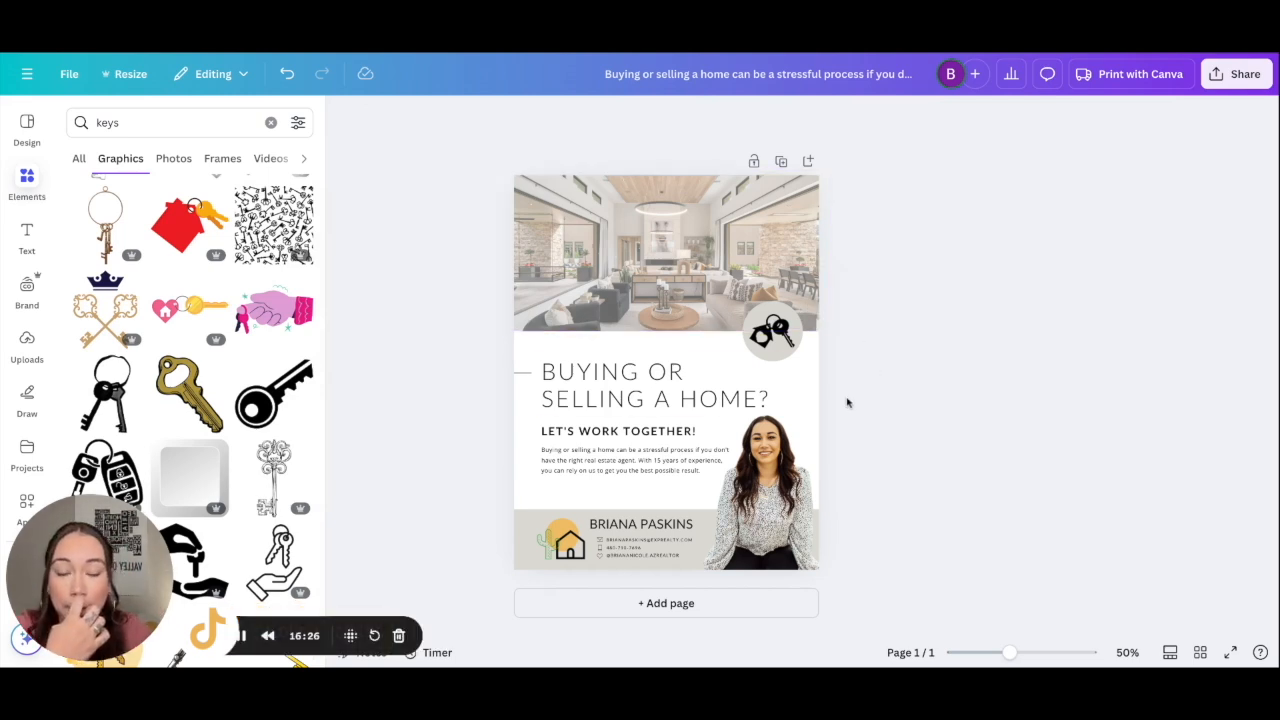
{"action": "left_click", "coordinate": [760, 338]}
Step: Lower the keys graphic's transparency to about 75
{"action": "left_click", "coordinate": [882, 117]}
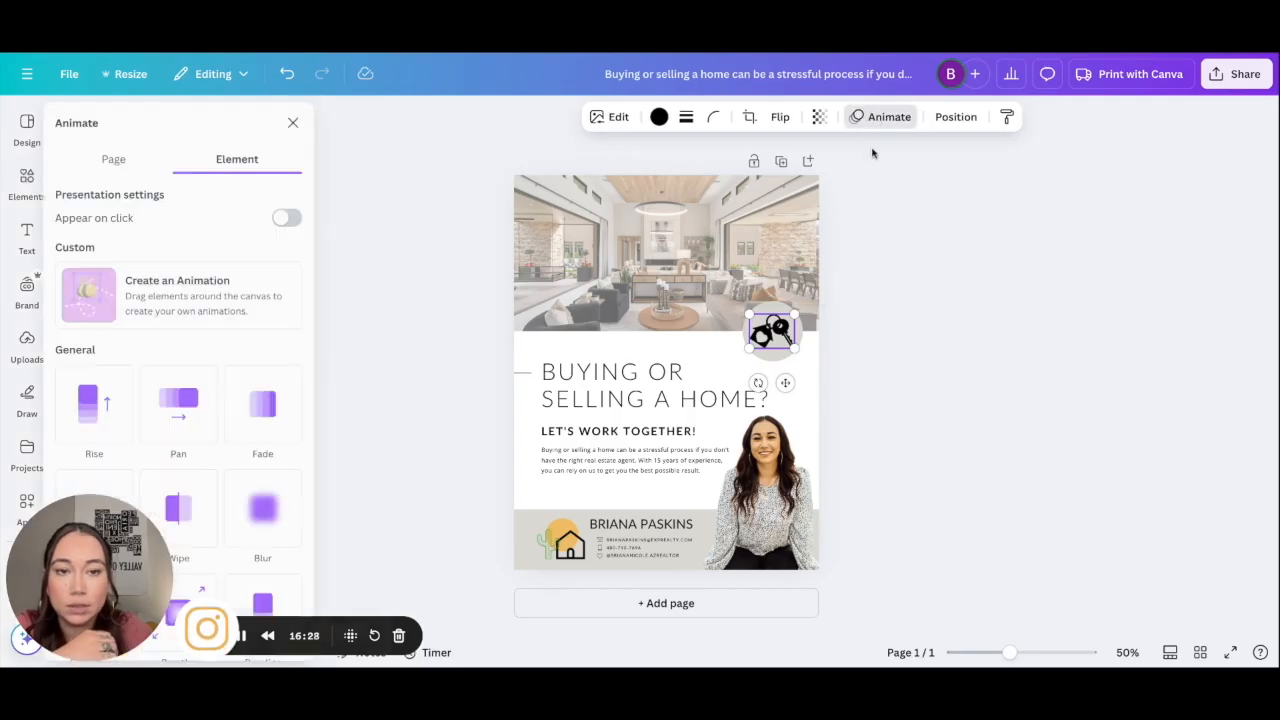
{"action": "left_click", "coordinate": [819, 117]}
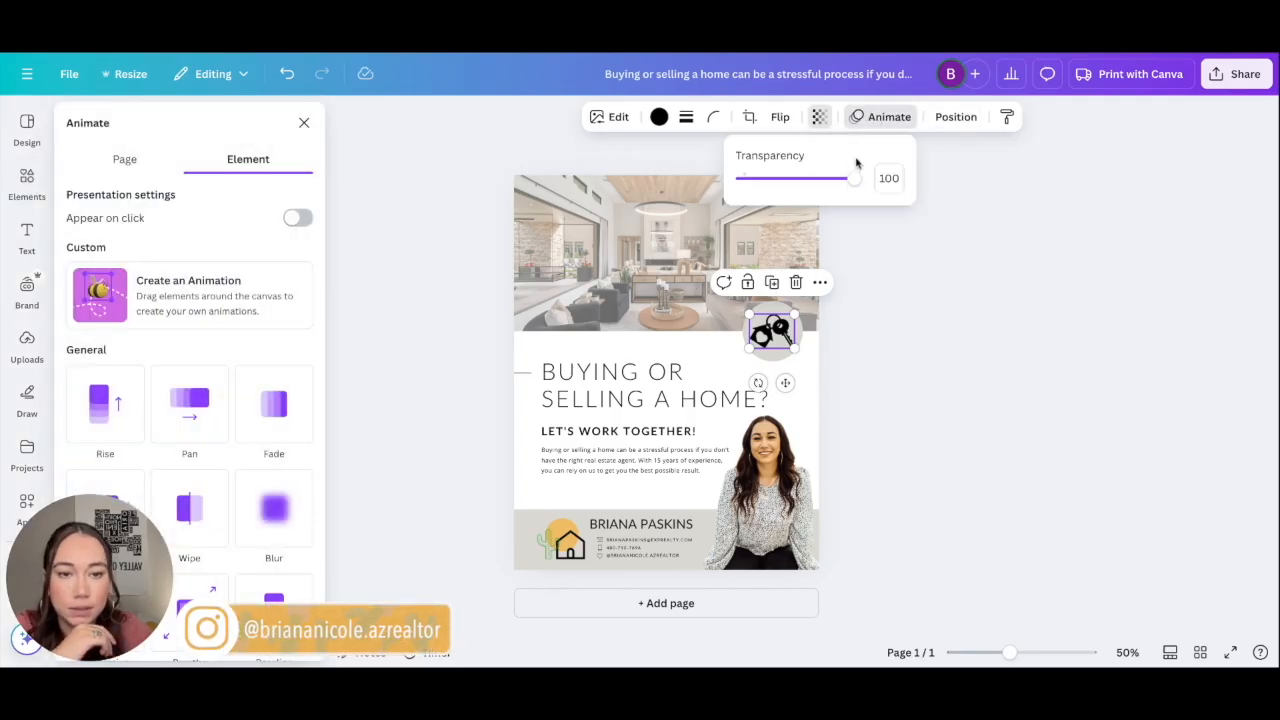
{"action": "left_click_drag", "start_coordinate": [831, 186], "coordinate": [827, 182]}
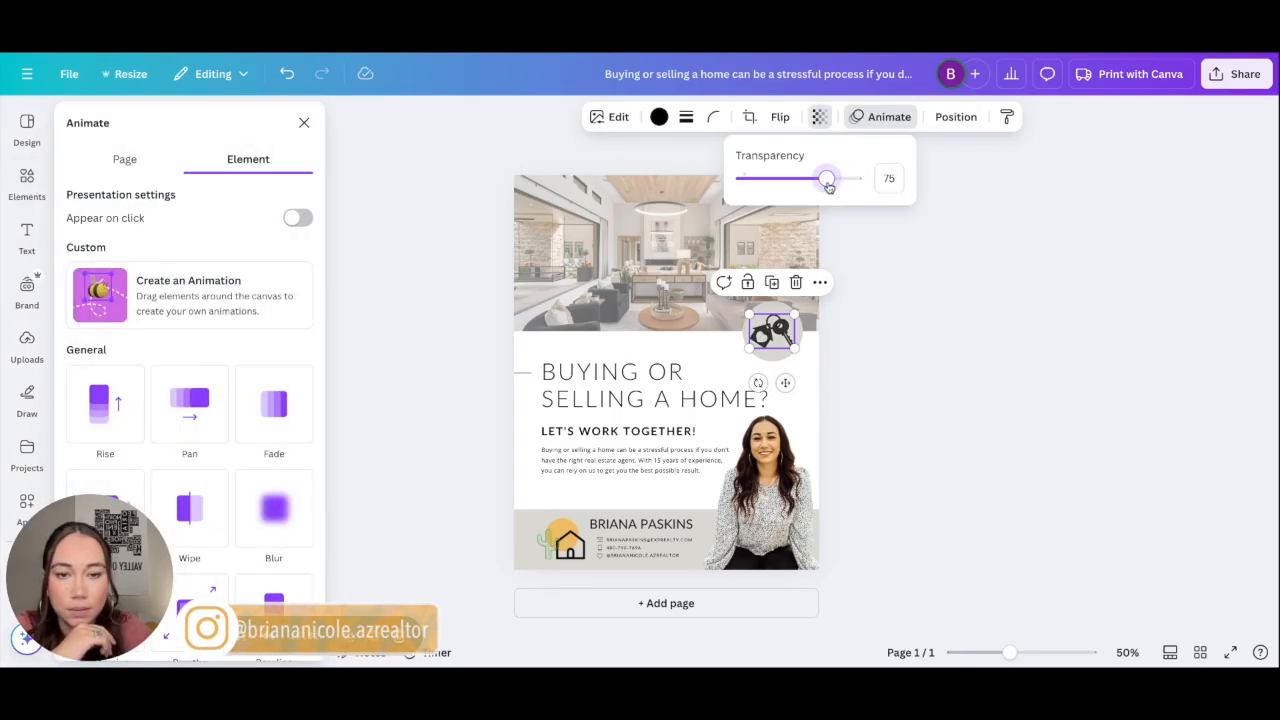
{"action": "left_click", "coordinate": [874, 338]}
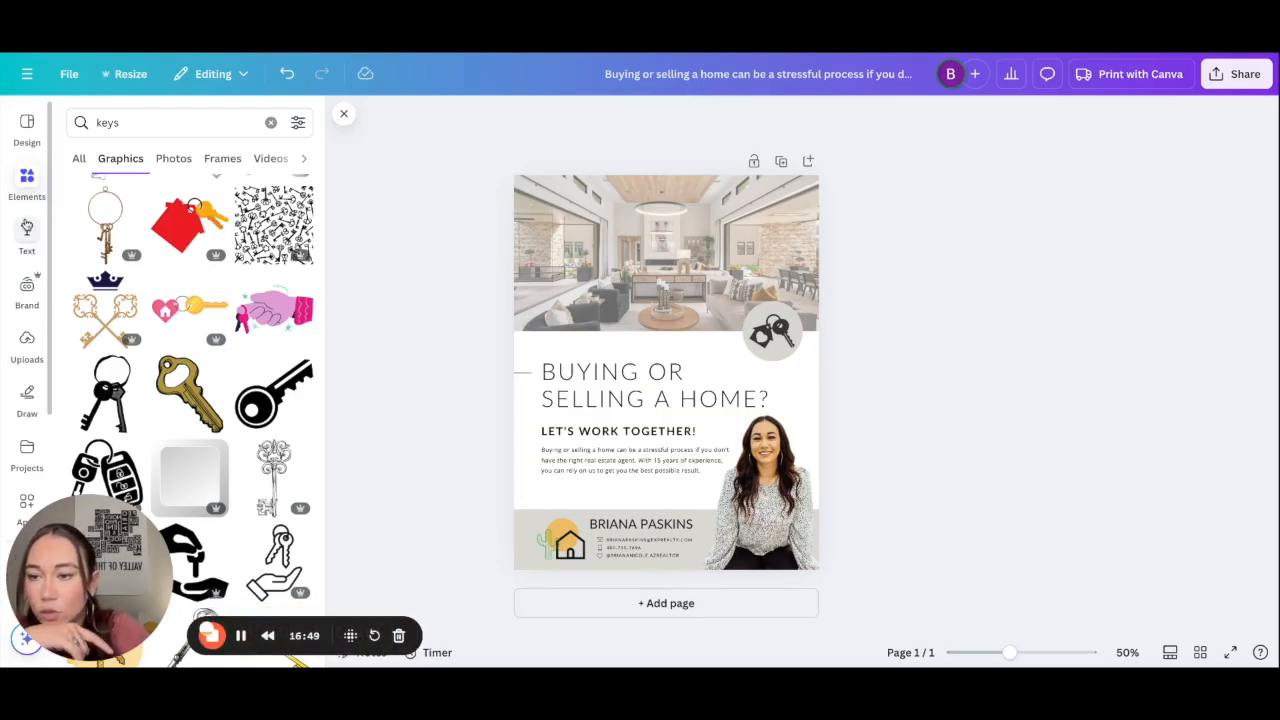
Step: Replace the keys search with an Instagram icon graphics search, then switch the side panel to Photos
{"action": "double_click", "coordinate": [105, 122]}
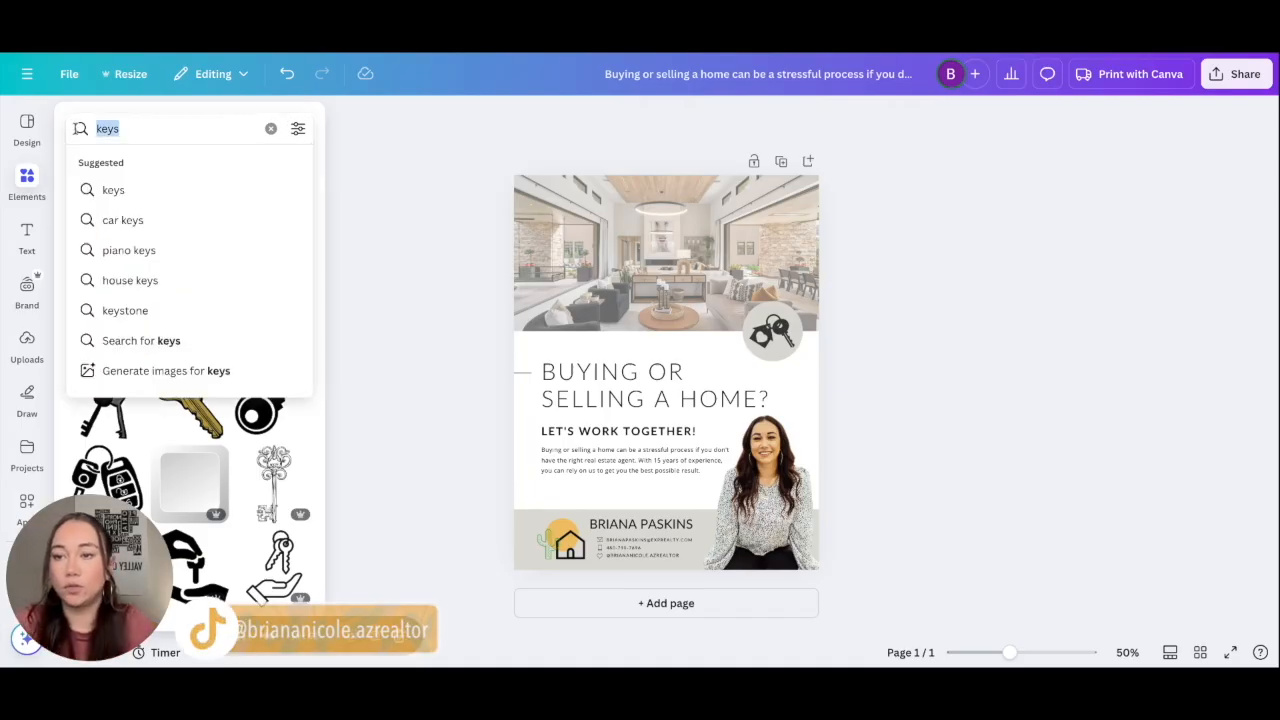
{"action": "key", "text": "BackSpace"}
{"action": "type", "text": "socail"}
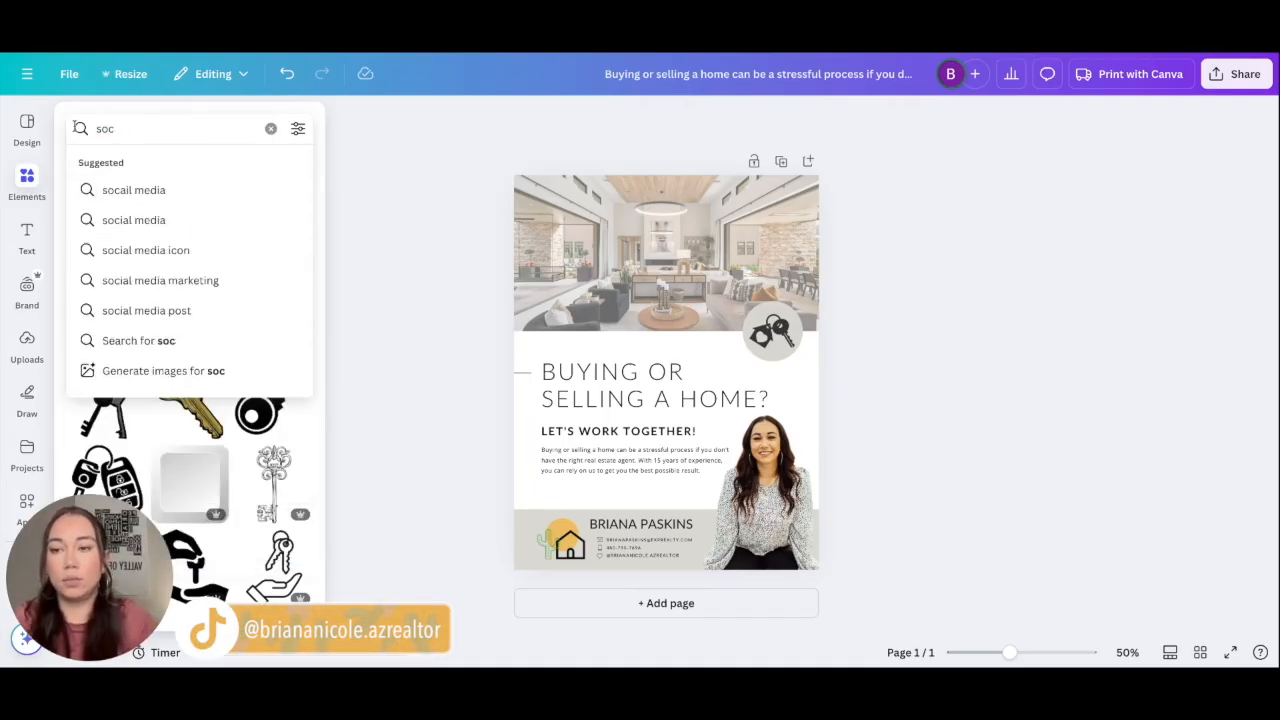
{"action": "key", "text": "BackSpace"}
{"action": "key", "text": "BackSpace"}
{"action": "key", "text": "BackSpace"}
{"action": "type", "text": "insta"}
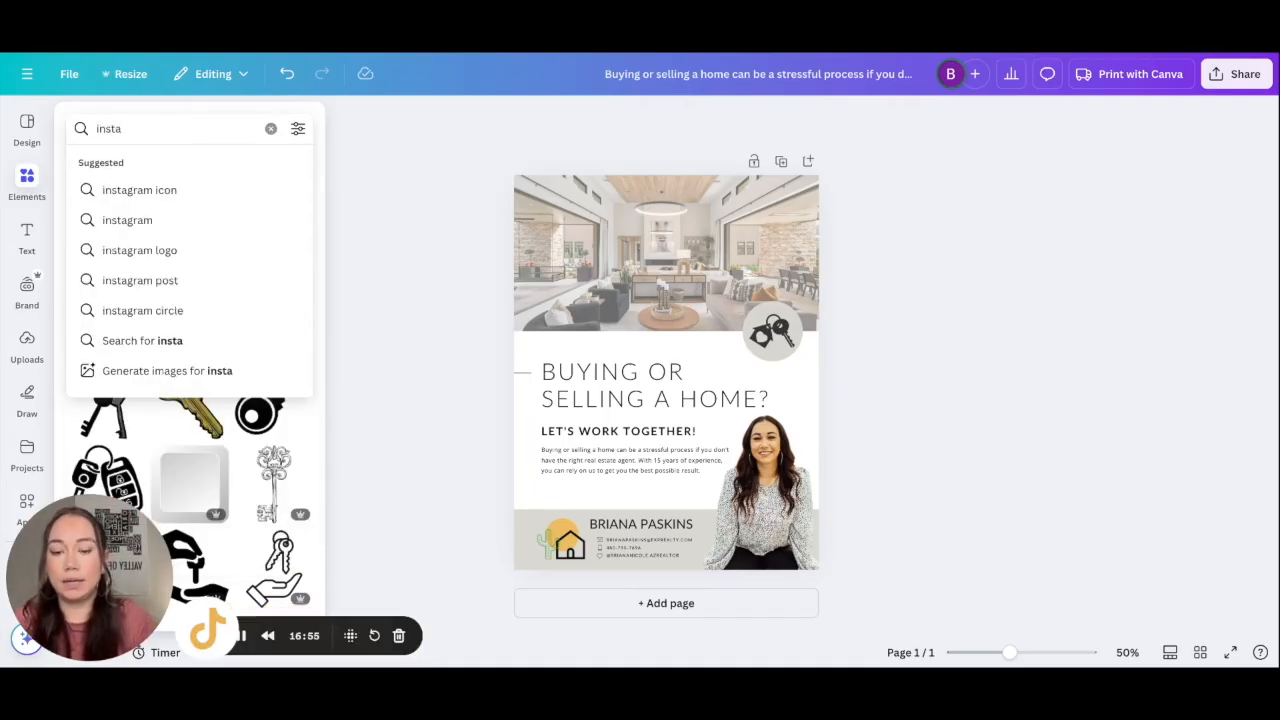
{"action": "left_click", "coordinate": [118, 190]}
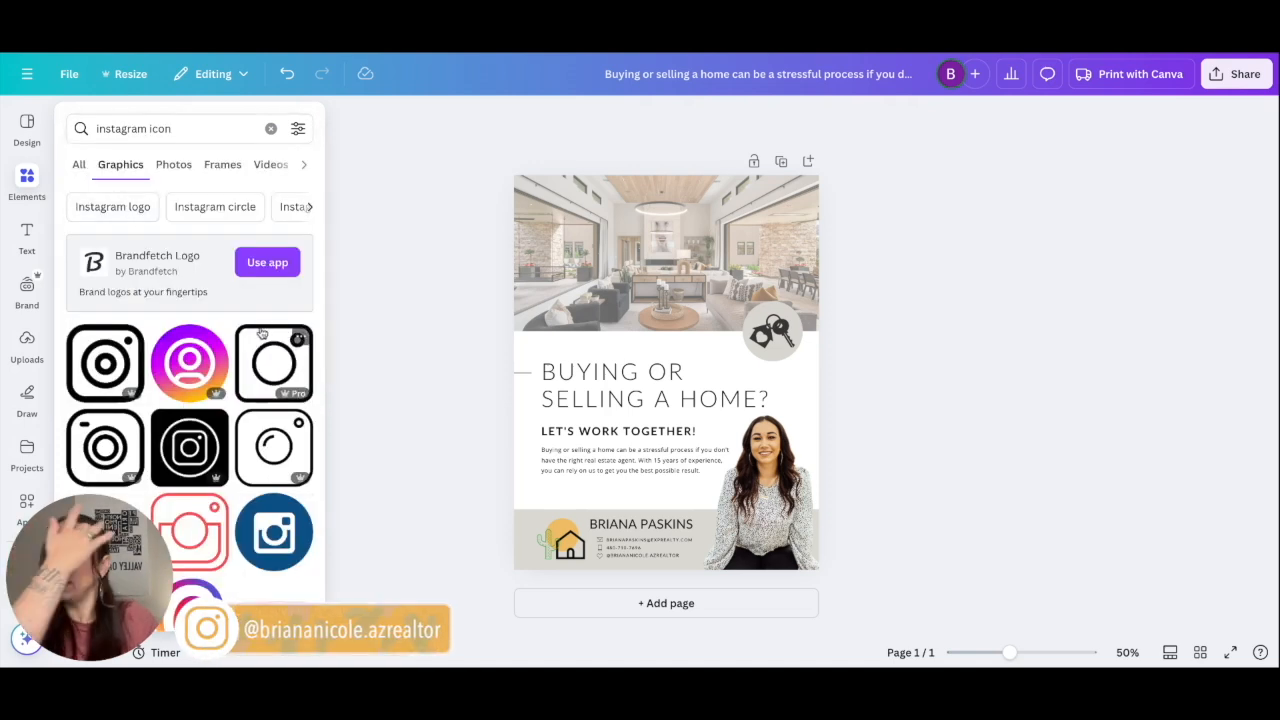
{"action": "scroll", "coordinate": [247, 455], "scroll_direction": "down", "scroll_amount": 5}
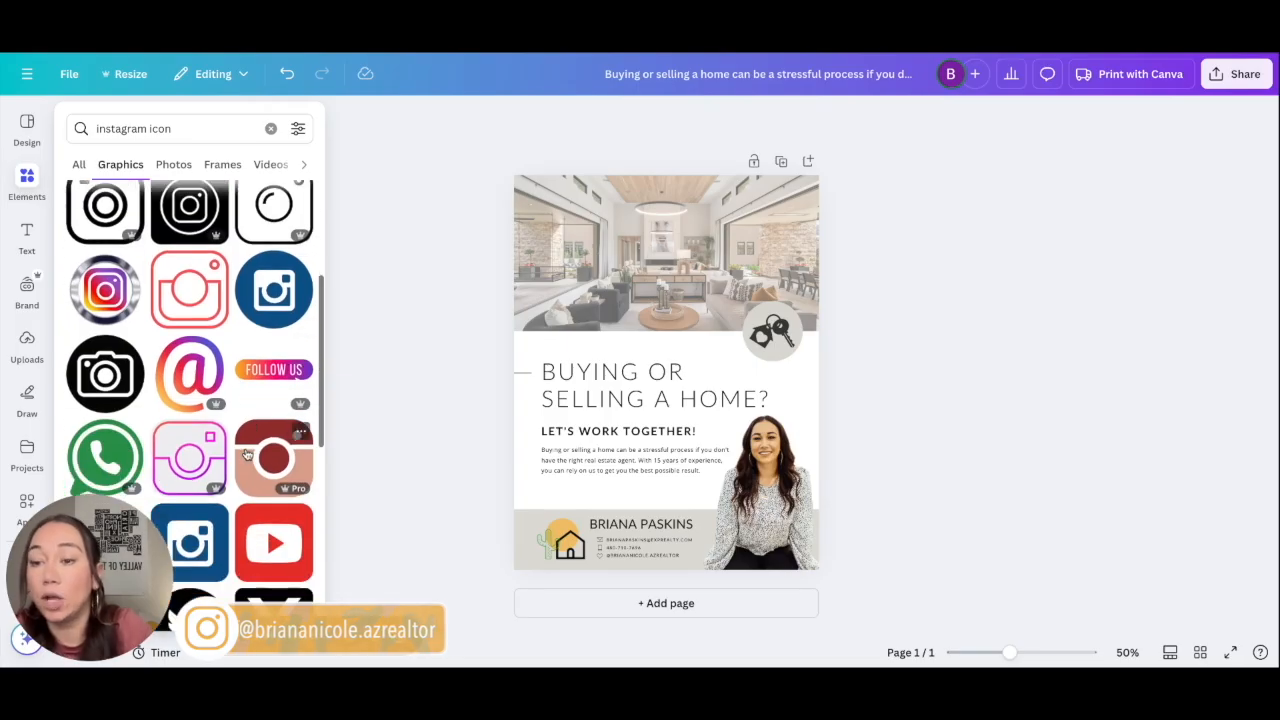
{"action": "scroll", "coordinate": [194, 406], "scroll_direction": "down", "scroll_amount": 5}
{"action": "scroll", "coordinate": [194, 406], "scroll_direction": "up", "scroll_amount": 10}
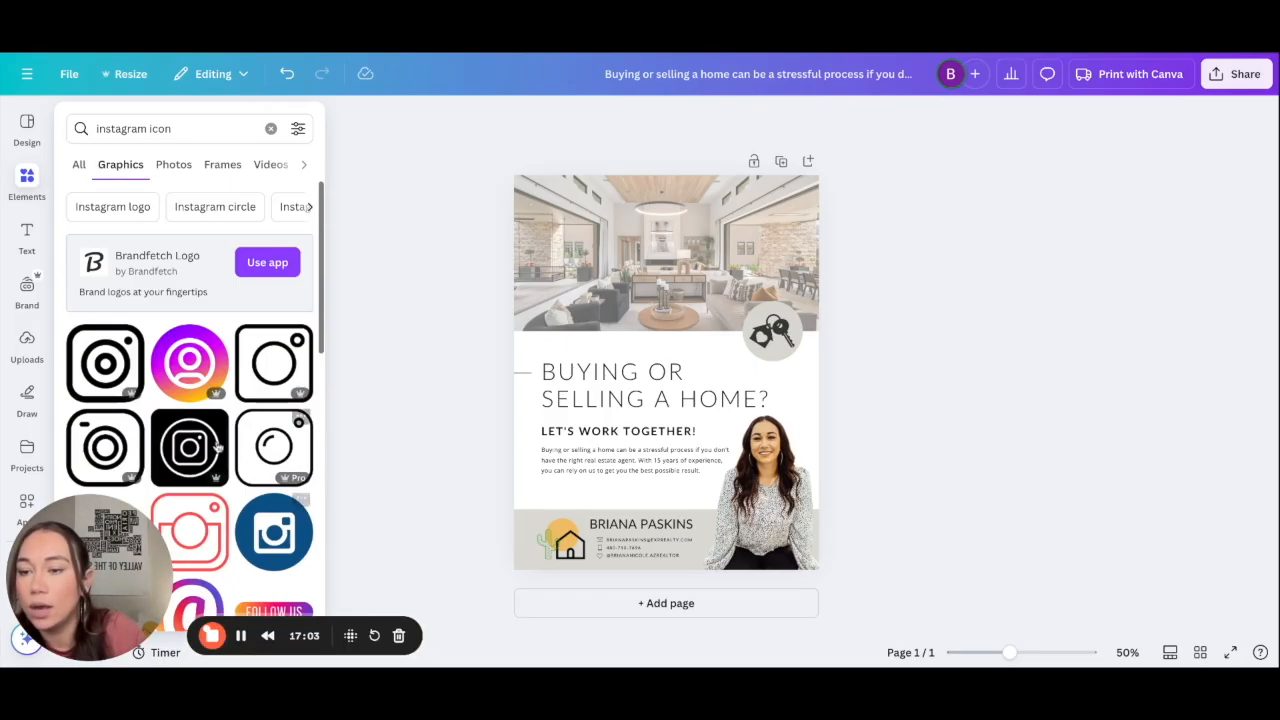
{"action": "left_click", "coordinate": [26, 393]}
{"action": "scroll", "coordinate": [26, 393], "scroll_direction": "down", "scroll_amount": 2}
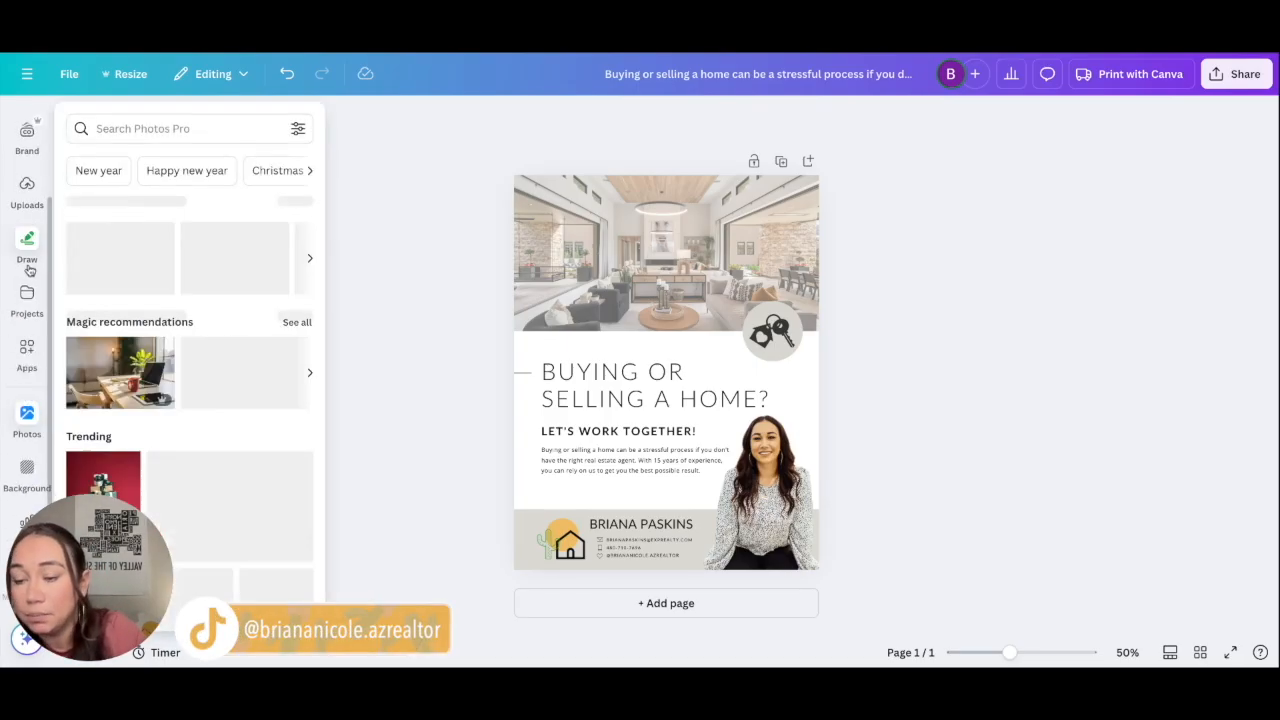
Step: Add the black eXp Realty logo from Uploads to the flyer
{"action": "scroll", "coordinate": [27, 300], "scroll_direction": "up", "scroll_amount": 2}
{"action": "left_click", "coordinate": [27, 255]}
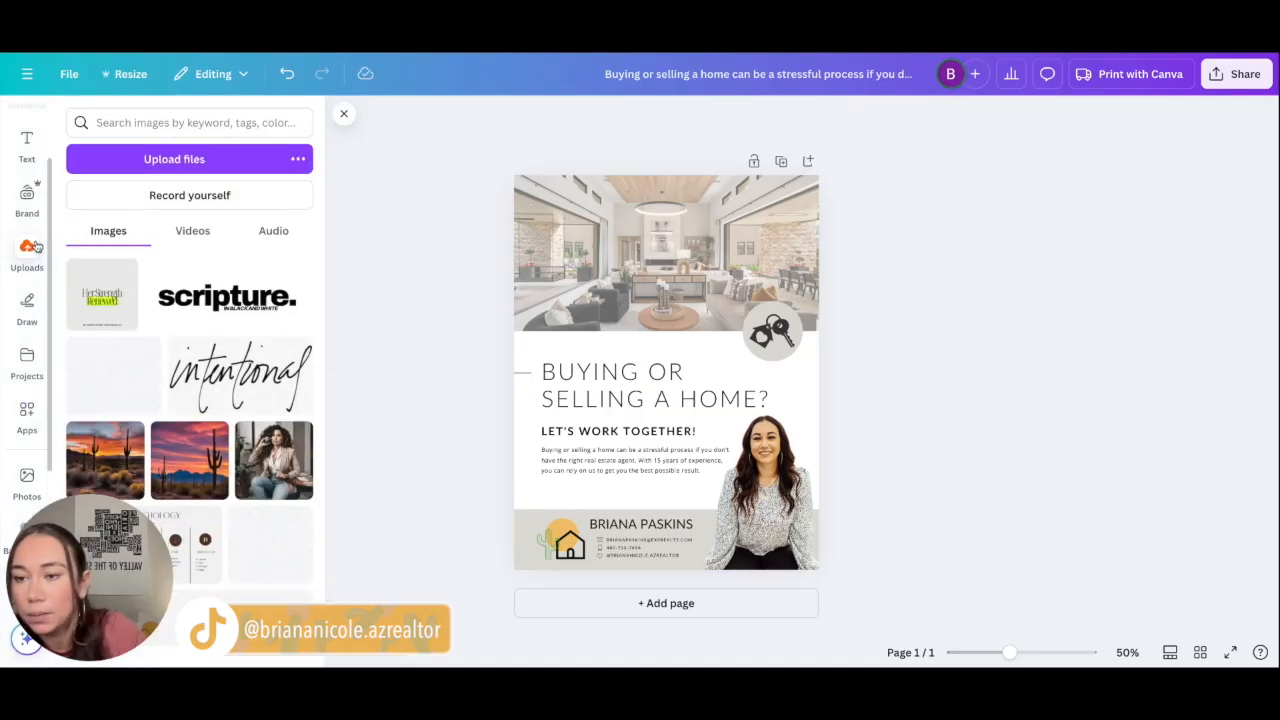
{"action": "scroll", "coordinate": [279, 375], "scroll_direction": "down", "scroll_amount": 15}
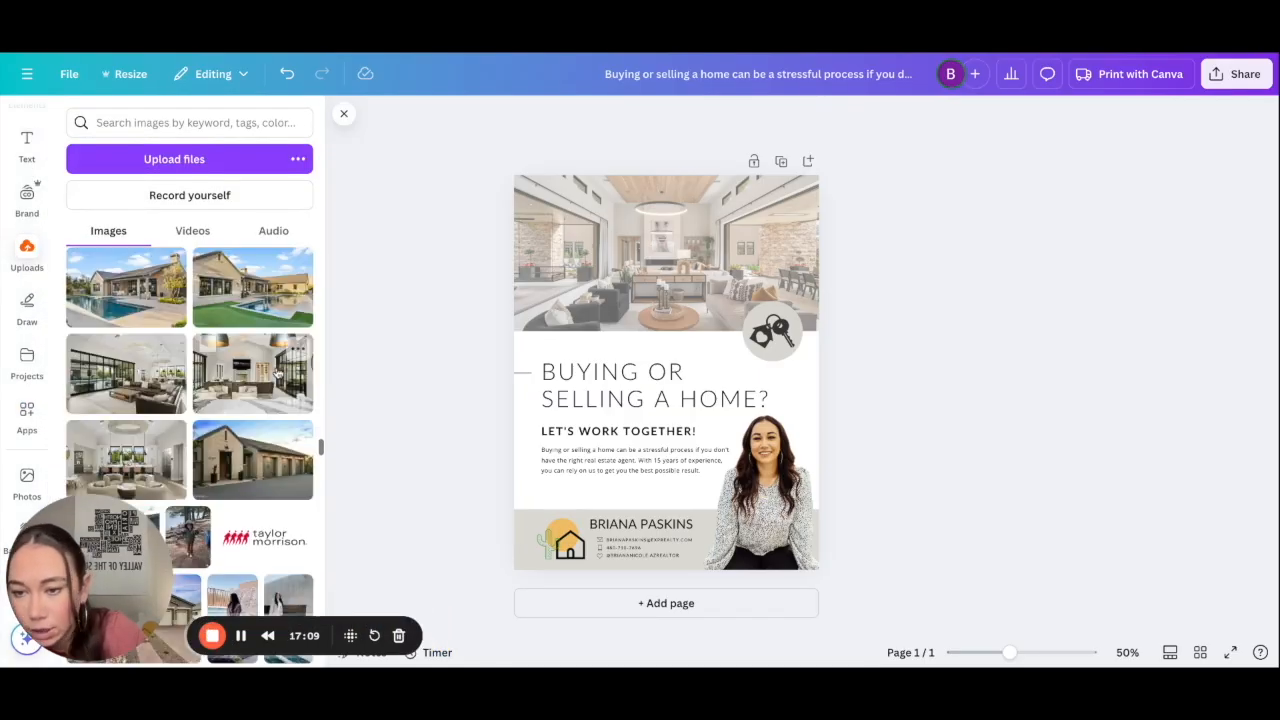
{"action": "scroll", "coordinate": [279, 375], "scroll_direction": "down", "scroll_amount": 4}
{"action": "scroll", "coordinate": [279, 375], "scroll_direction": "up", "scroll_amount": 4}
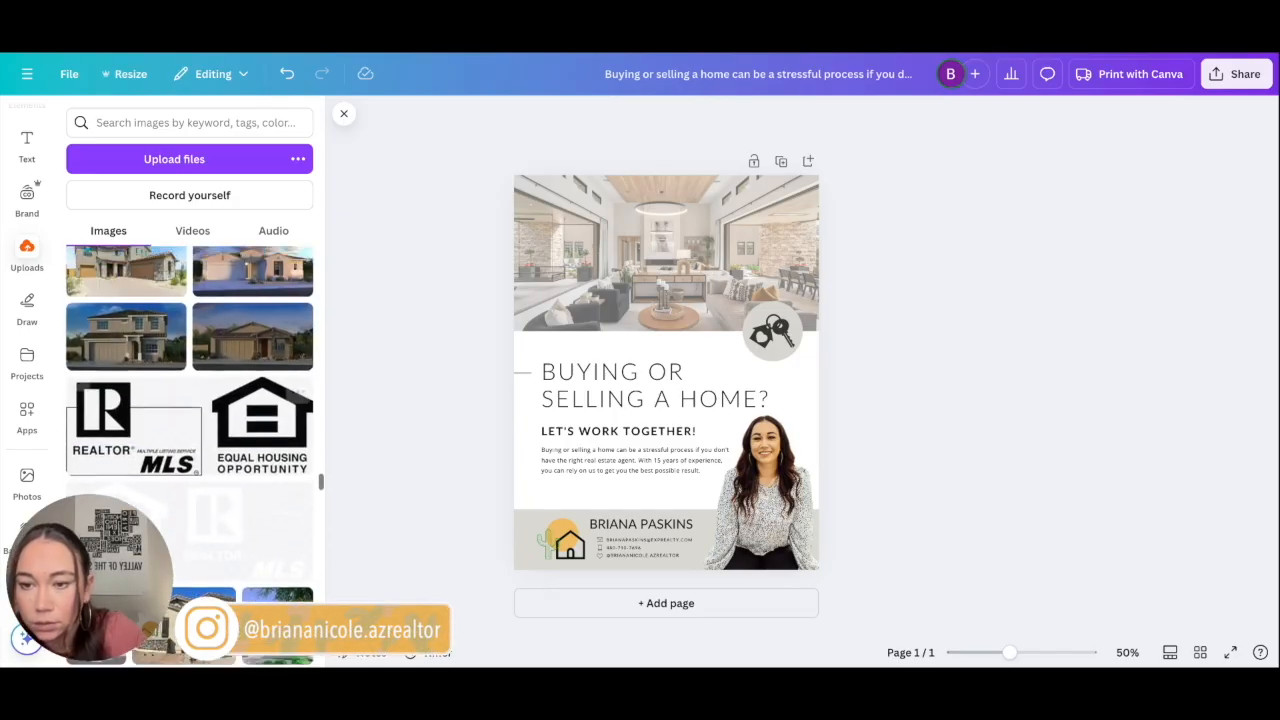
{"action": "scroll", "coordinate": [279, 375], "scroll_direction": "down", "scroll_amount": 4}
{"action": "scroll", "coordinate": [107, 277], "scroll_direction": "down", "scroll_amount": 6}
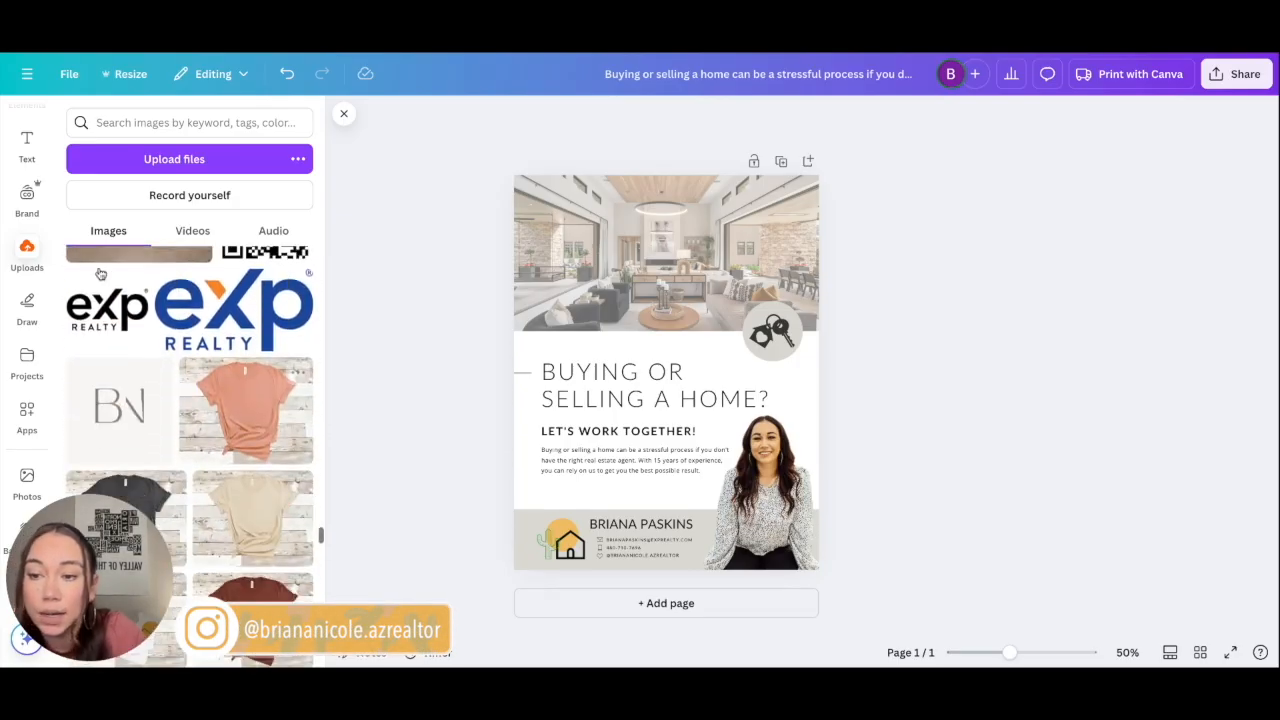
{"action": "left_click", "coordinate": [116, 331]}
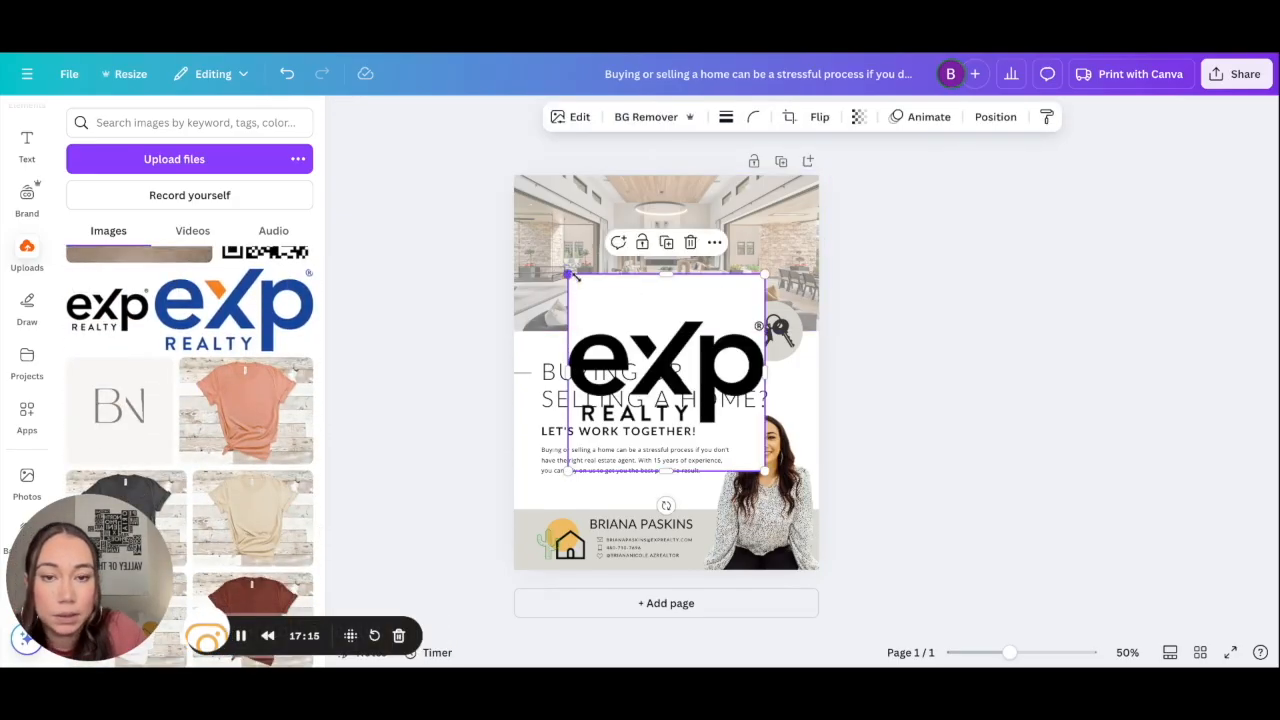
Step: Remove the logo's white background and shrink it into the header photo's top-right corner
{"action": "left_click_drag", "start_coordinate": [567, 274], "coordinate": [601, 308]}
{"action": "left_click", "coordinate": [643, 116]}
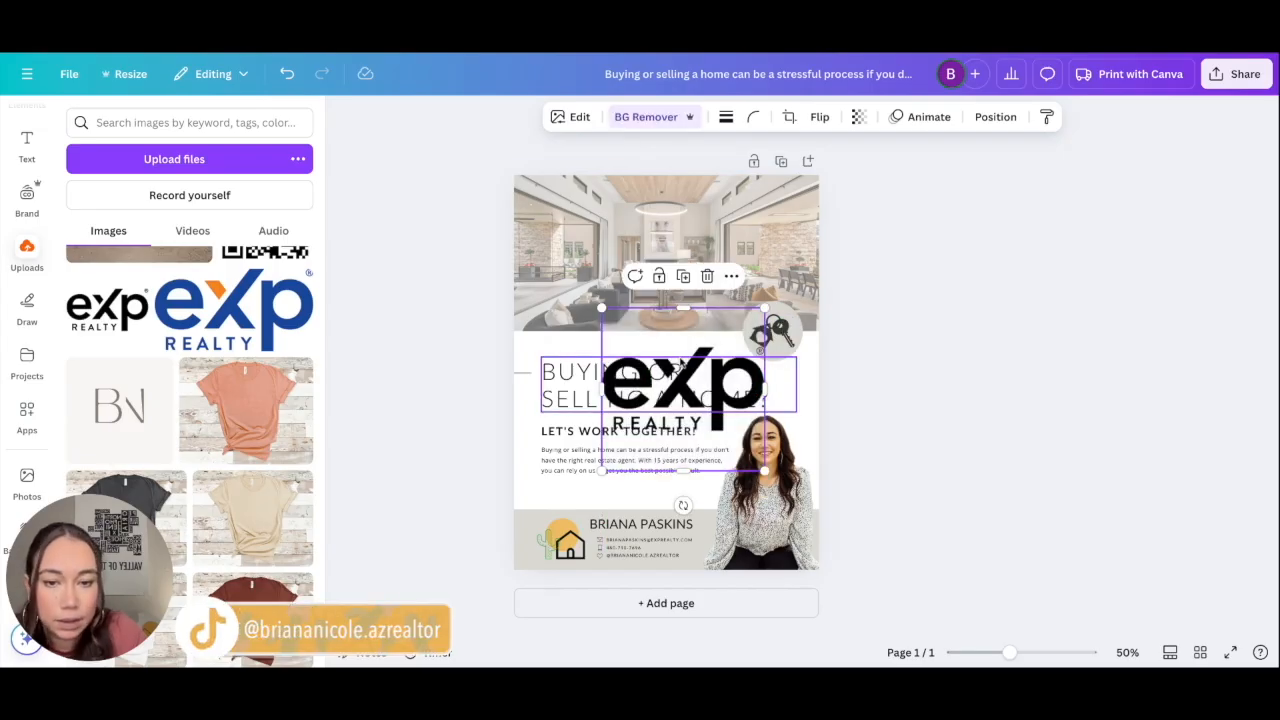
{"action": "left_click_drag", "start_coordinate": [679, 342], "coordinate": [735, 184]}
{"action": "left_click_drag", "start_coordinate": [656, 151], "coordinate": [782, 196]}
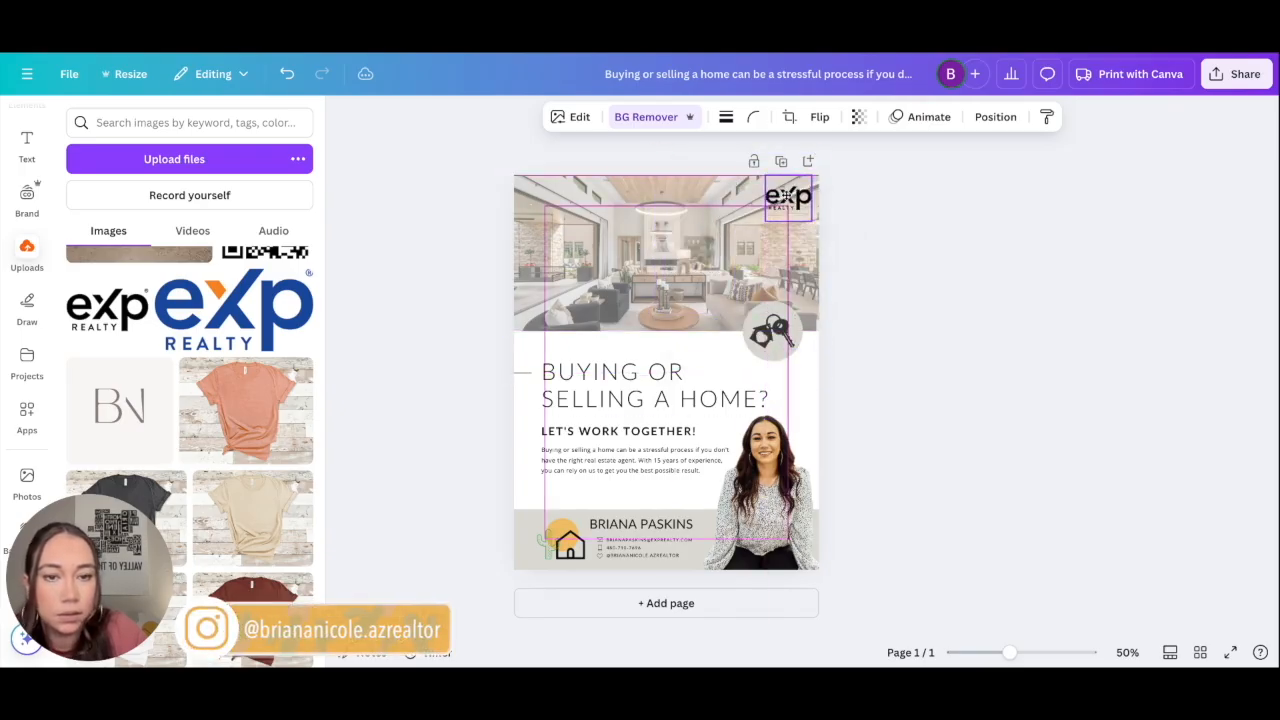
{"action": "left_click", "coordinate": [900, 240]}
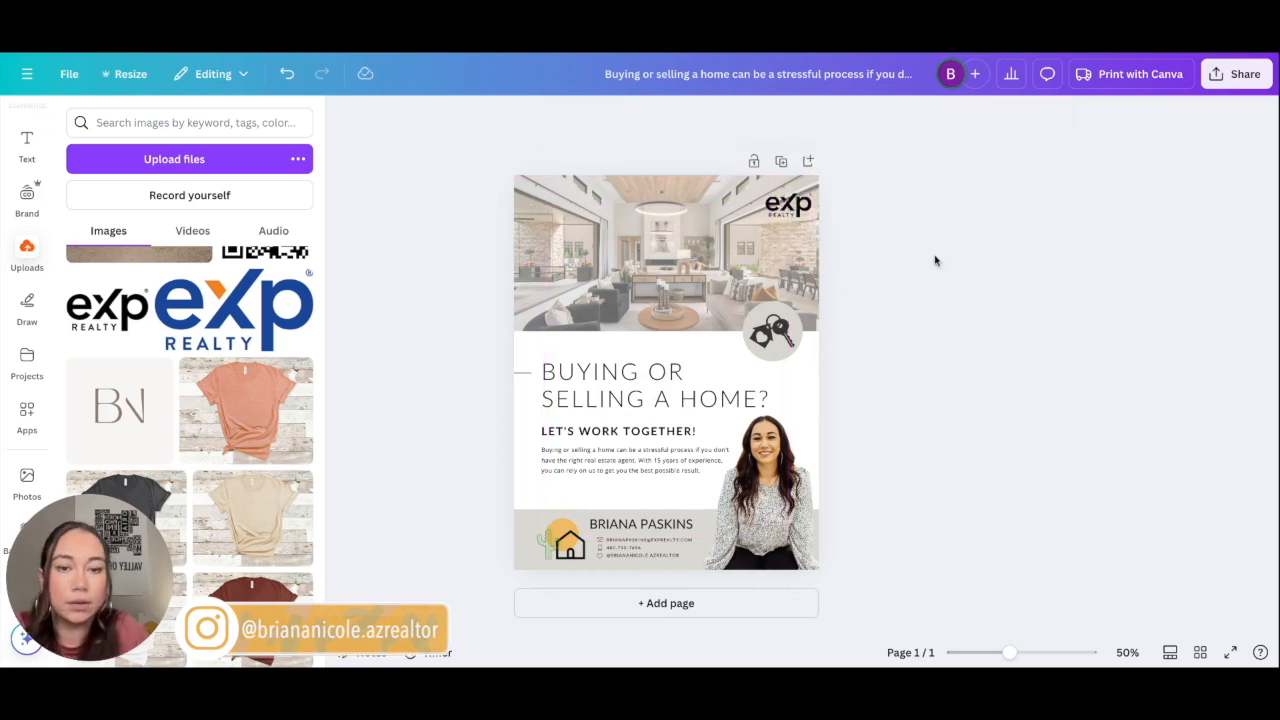
Step: Add the uploaded Instagram/Facebook icons image, shrink it and place it below the contact lines
{"action": "scroll", "coordinate": [288, 497], "scroll_direction": "down", "scroll_amount": 15}
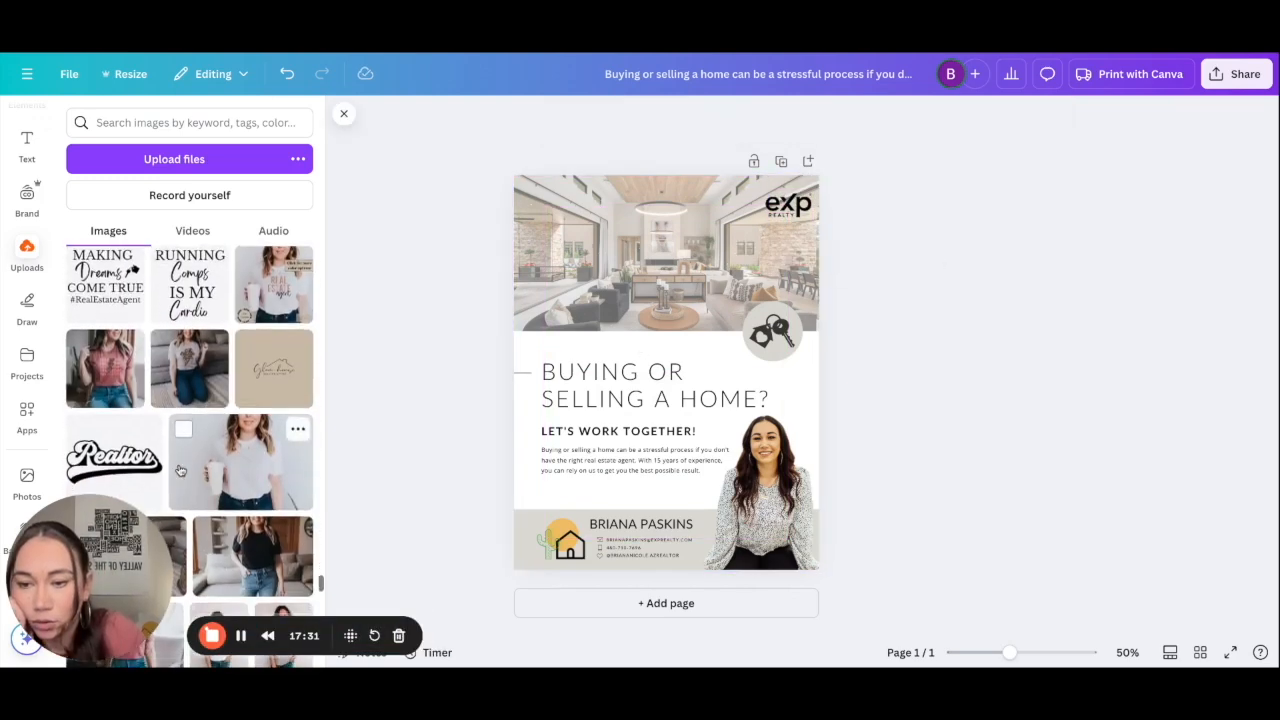
{"action": "scroll", "coordinate": [288, 497], "scroll_direction": "down", "scroll_amount": 2}
{"action": "scroll", "coordinate": [288, 497], "scroll_direction": "up", "scroll_amount": 2}
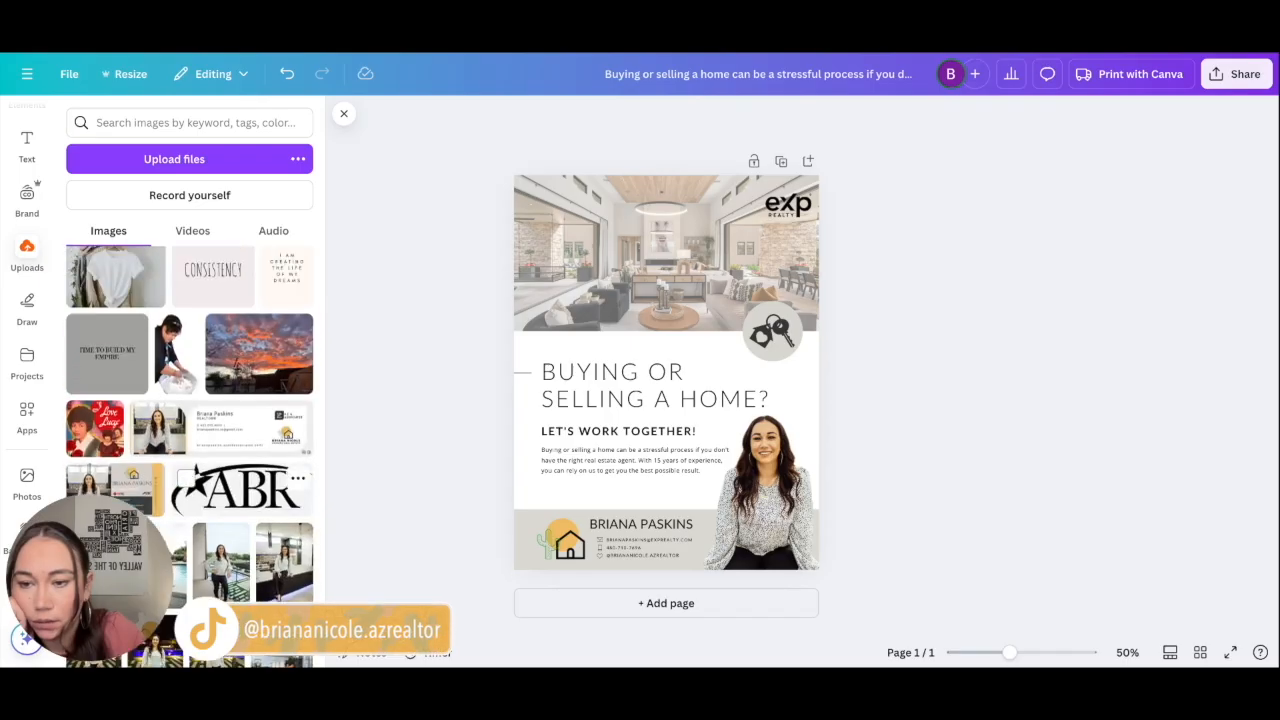
{"action": "scroll", "coordinate": [240, 487], "scroll_direction": "down", "scroll_amount": 10}
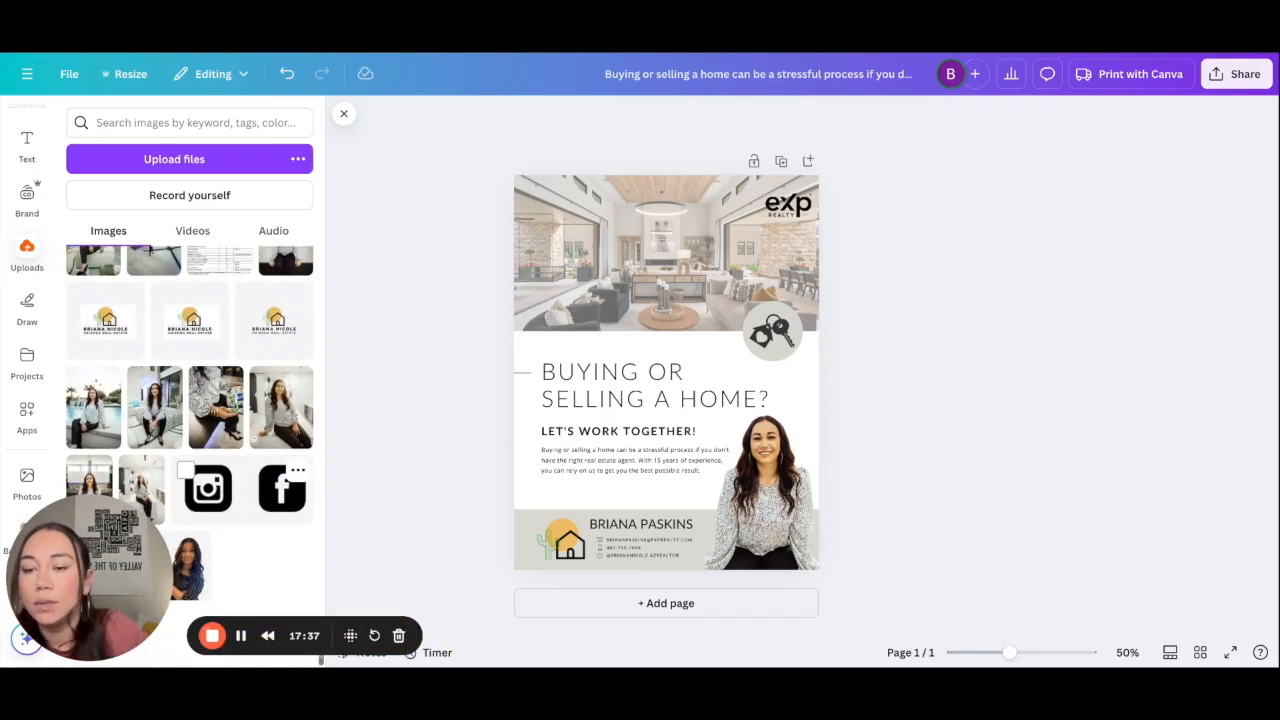
{"action": "left_click", "coordinate": [245, 487]}
{"action": "left_click_drag", "start_coordinate": [580, 330], "coordinate": [669, 543]}
{"action": "scroll", "coordinate": [669, 543], "scroll_direction": "up", "scroll_amount": 5}
{"action": "scroll", "coordinate": [669, 543], "scroll_direction": "up", "scroll_amount": 3}
{"action": "scroll", "coordinate": [740, 525], "scroll_direction": "down", "scroll_amount": 1}
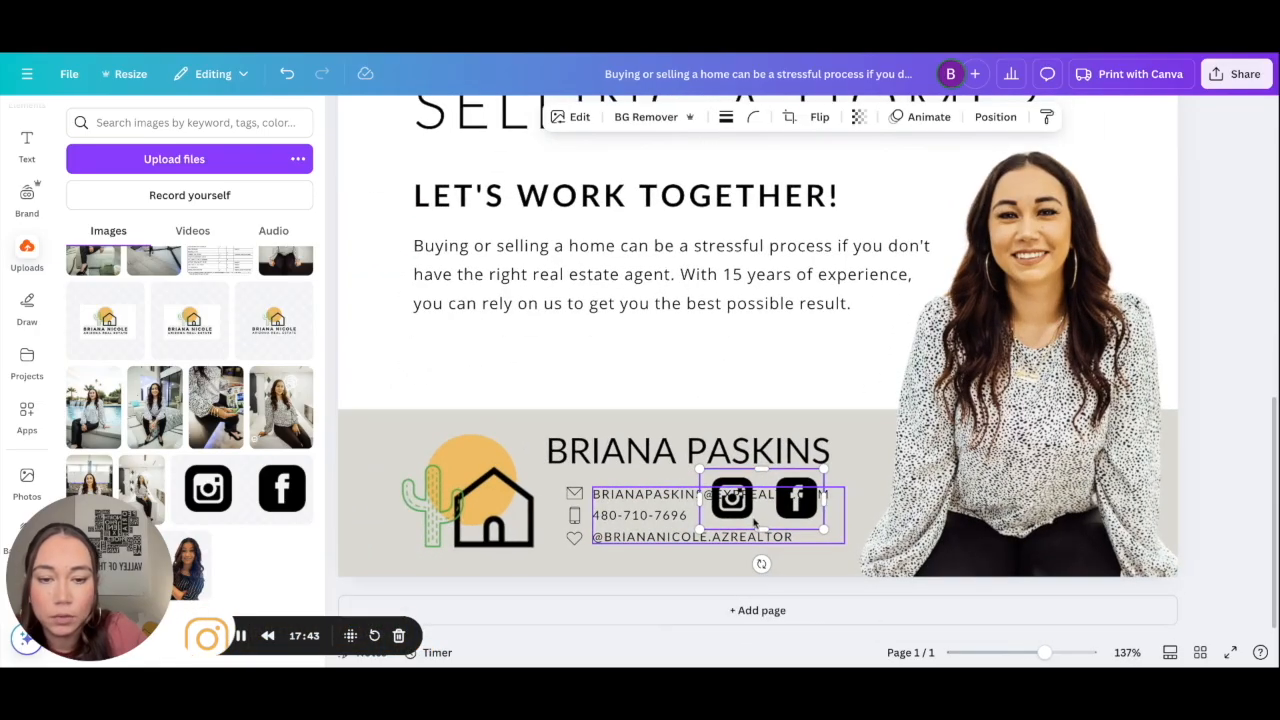
{"action": "left_click_drag", "start_coordinate": [750, 505], "coordinate": [629, 562]}
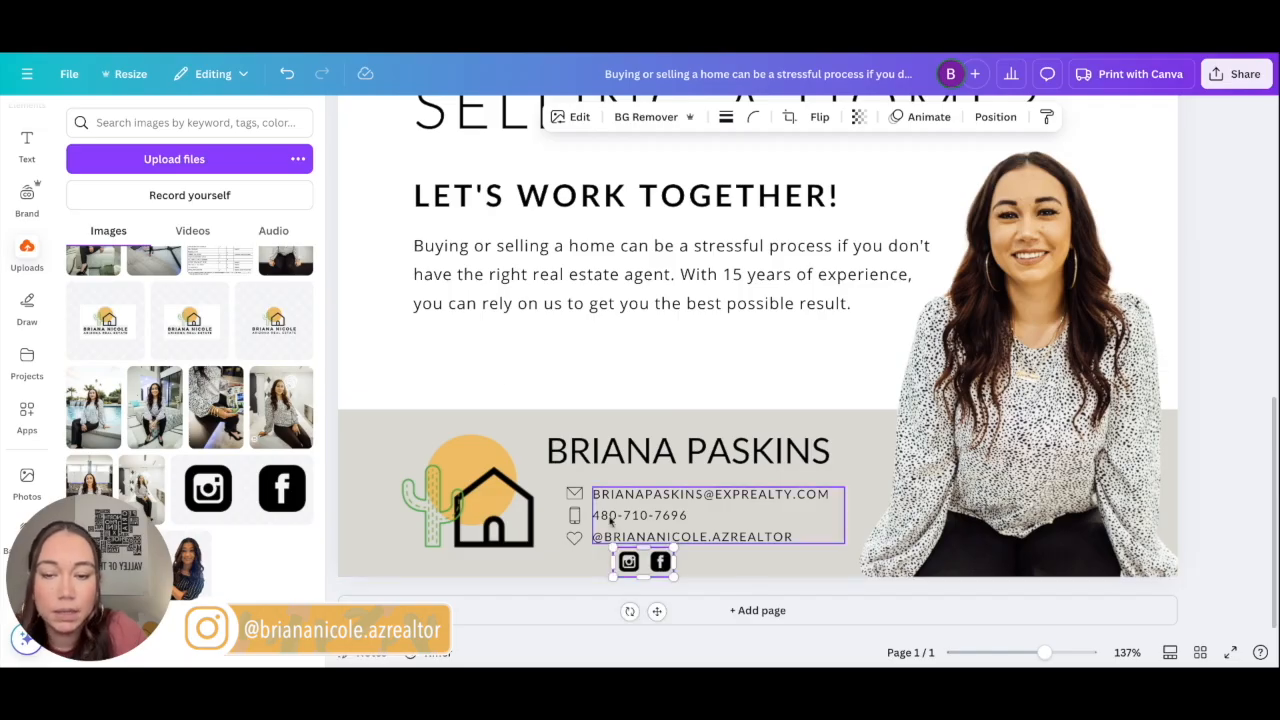
Step: Search Elements for 'youtube' and add the black YouTube icon to the flyer
{"action": "left_click", "coordinate": [165, 122]}
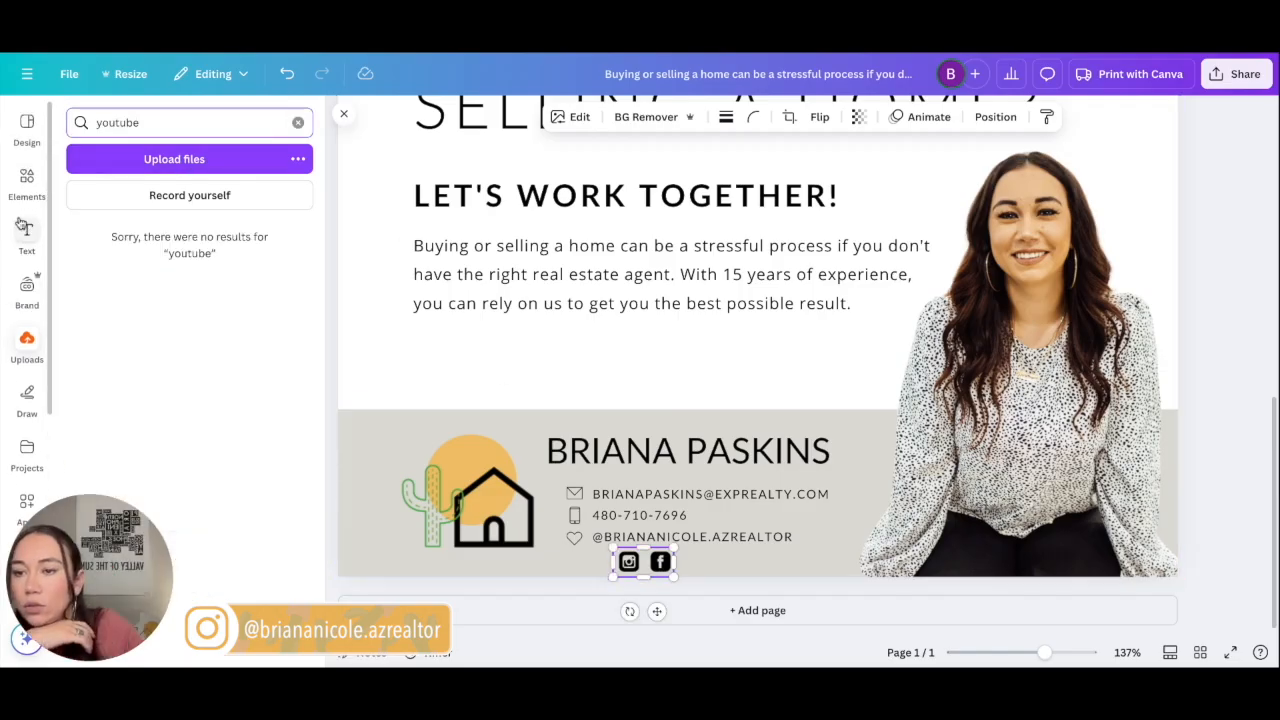
{"action": "left_click", "coordinate": [27, 184]}
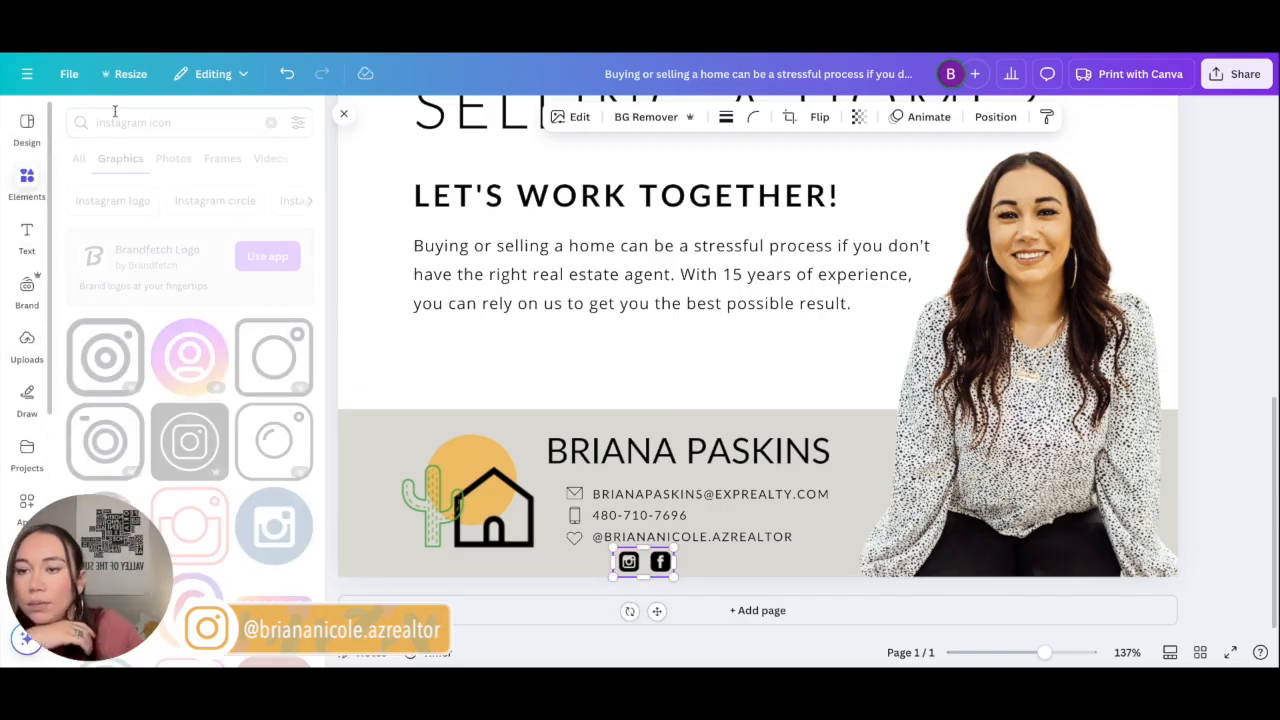
{"action": "key", "text": "BackSpace"}
{"action": "type", "text": "youtu"}
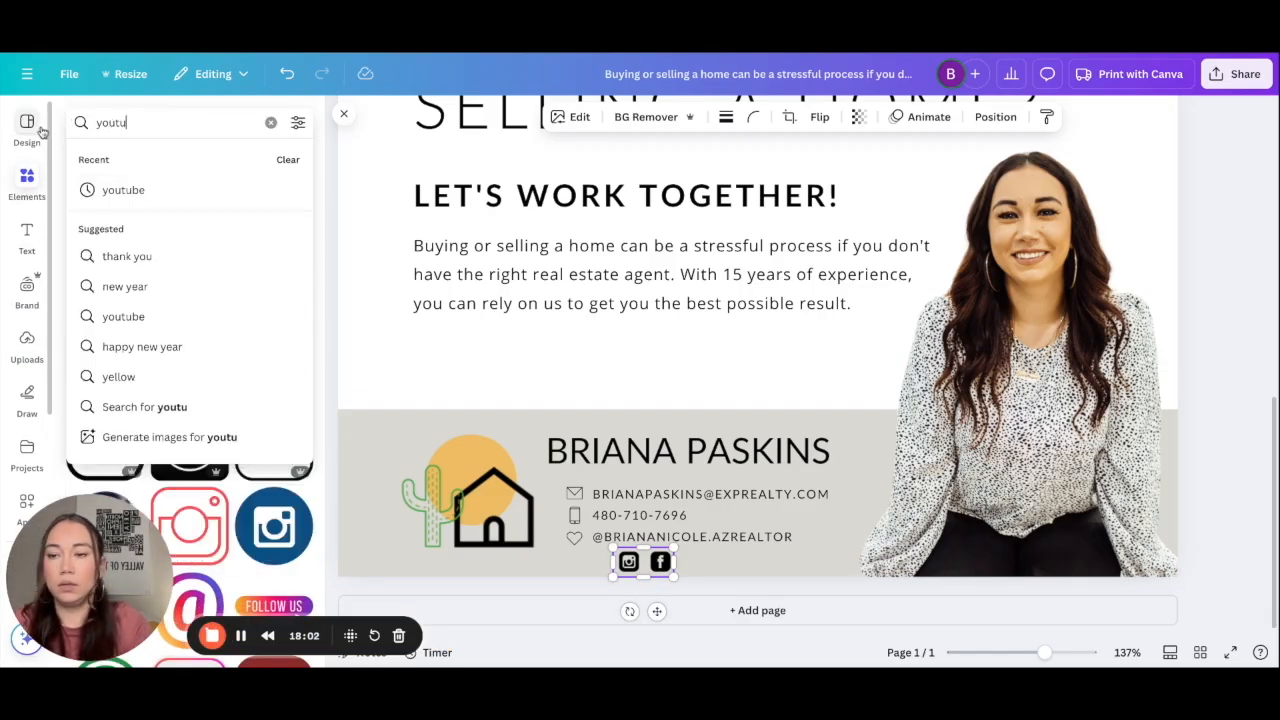
{"action": "type", "text": "be"}
{"action": "key", "text": "Return"}
{"action": "scroll", "coordinate": [83, 328], "scroll_direction": "down", "scroll_amount": 2}
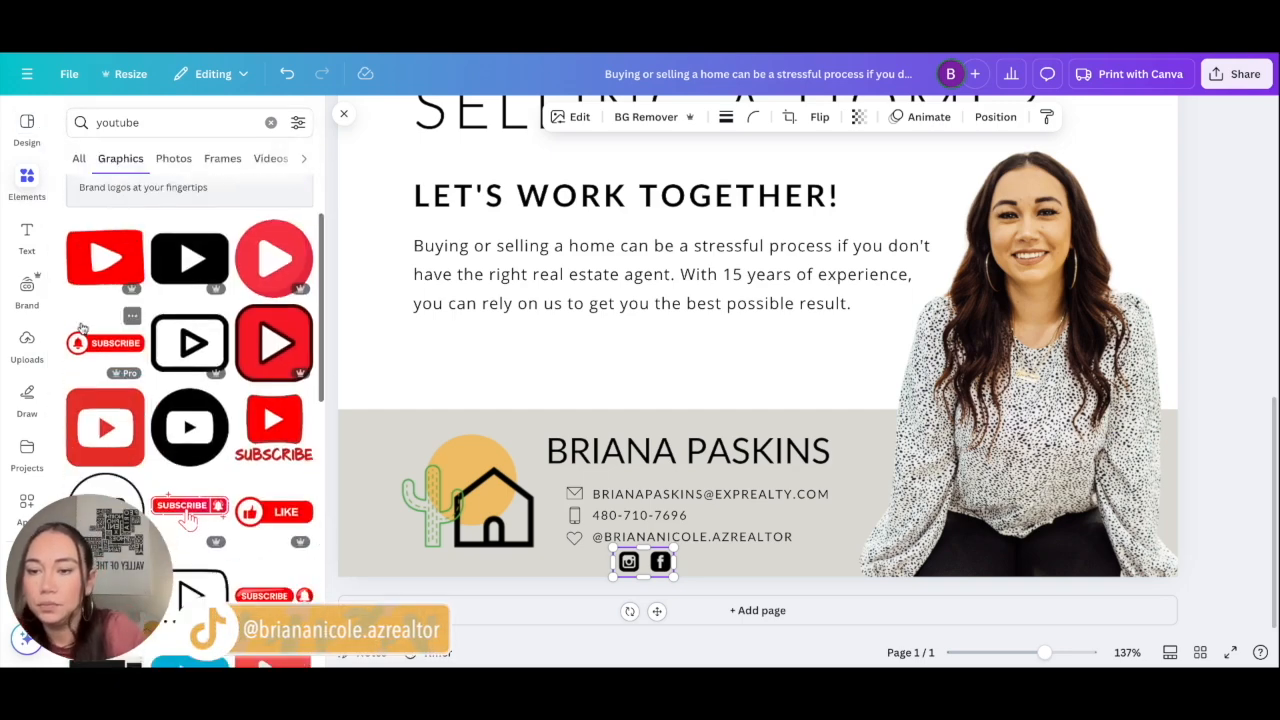
{"action": "left_click", "coordinate": [186, 255]}
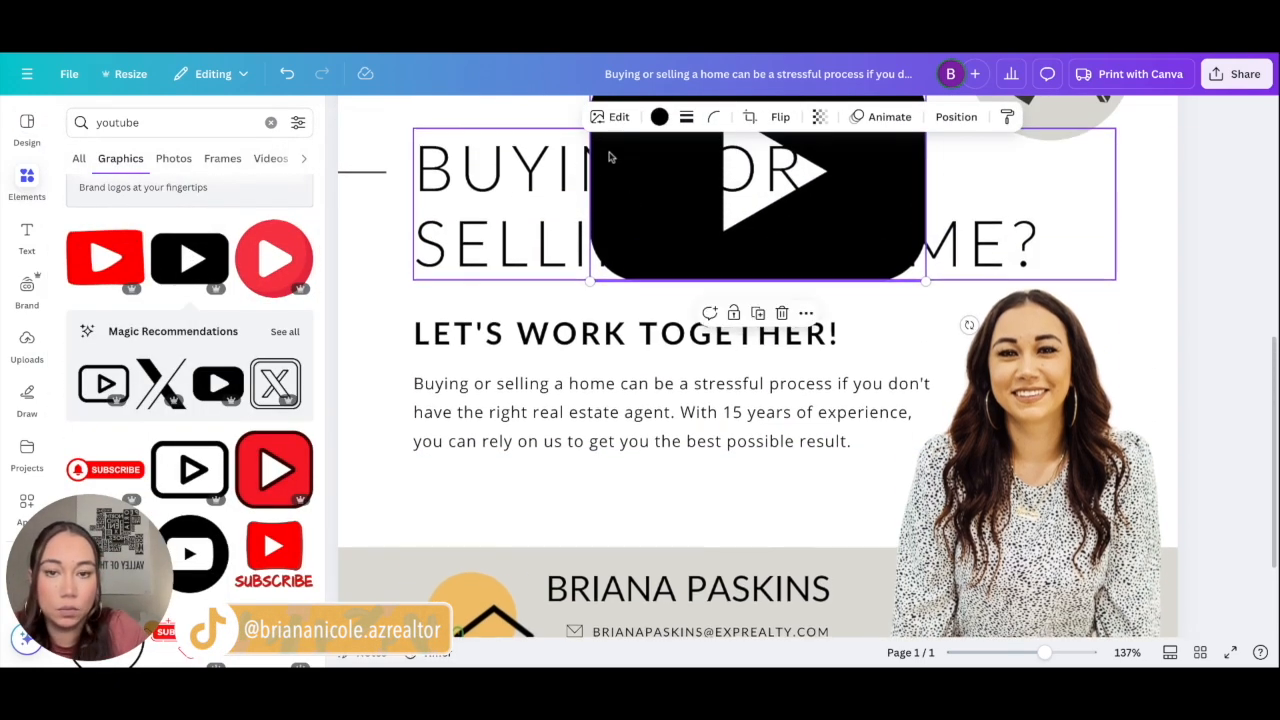
Step: Shrink the YouTube icon and line it up beside the Facebook icon in the footer
{"action": "left_click_drag", "start_coordinate": [629, 201], "coordinate": [632, 434]}
{"action": "scroll", "coordinate": [632, 434], "scroll_direction": "down", "scroll_amount": 2}
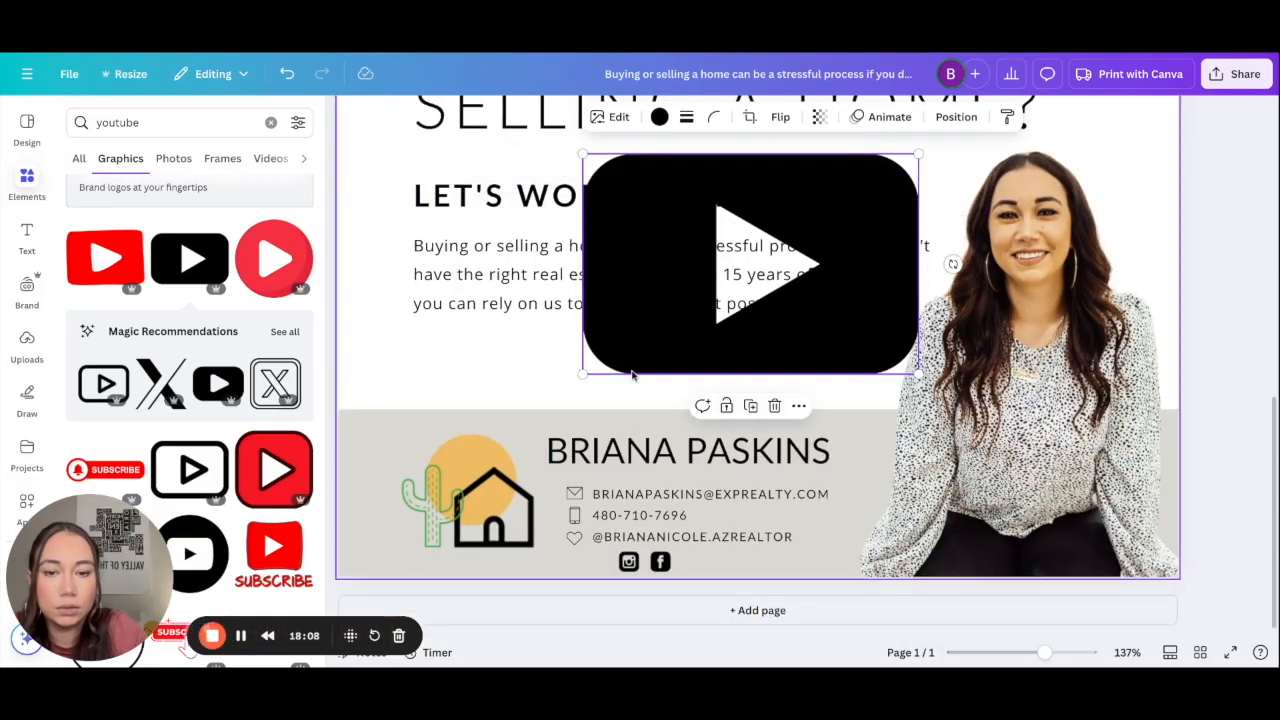
{"action": "left_click_drag", "start_coordinate": [634, 310], "coordinate": [635, 347]}
{"action": "left_click_drag", "start_coordinate": [583, 189], "coordinate": [700, 564]}
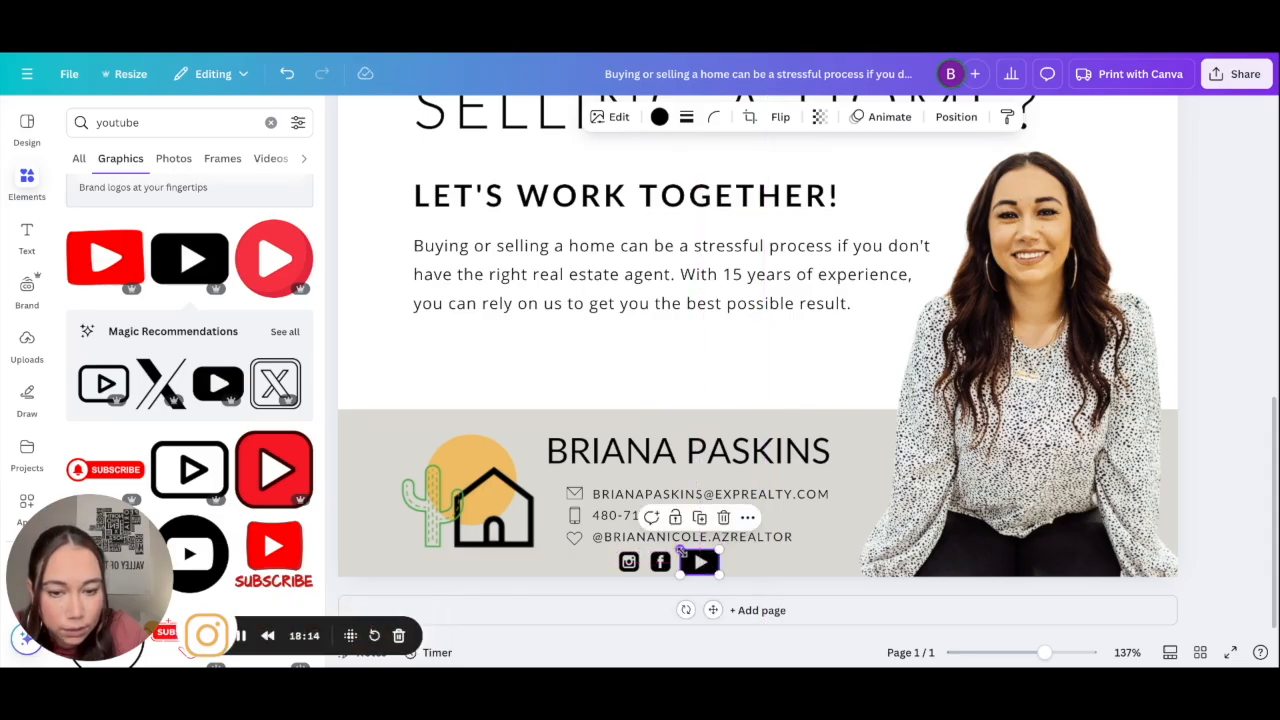
{"action": "scroll", "coordinate": [699, 566], "scroll_direction": "up", "scroll_amount": 5, "text": "ctrl"}
{"action": "scroll", "coordinate": [699, 566], "scroll_direction": "up", "scroll_amount": 3, "text": "ctrl"}
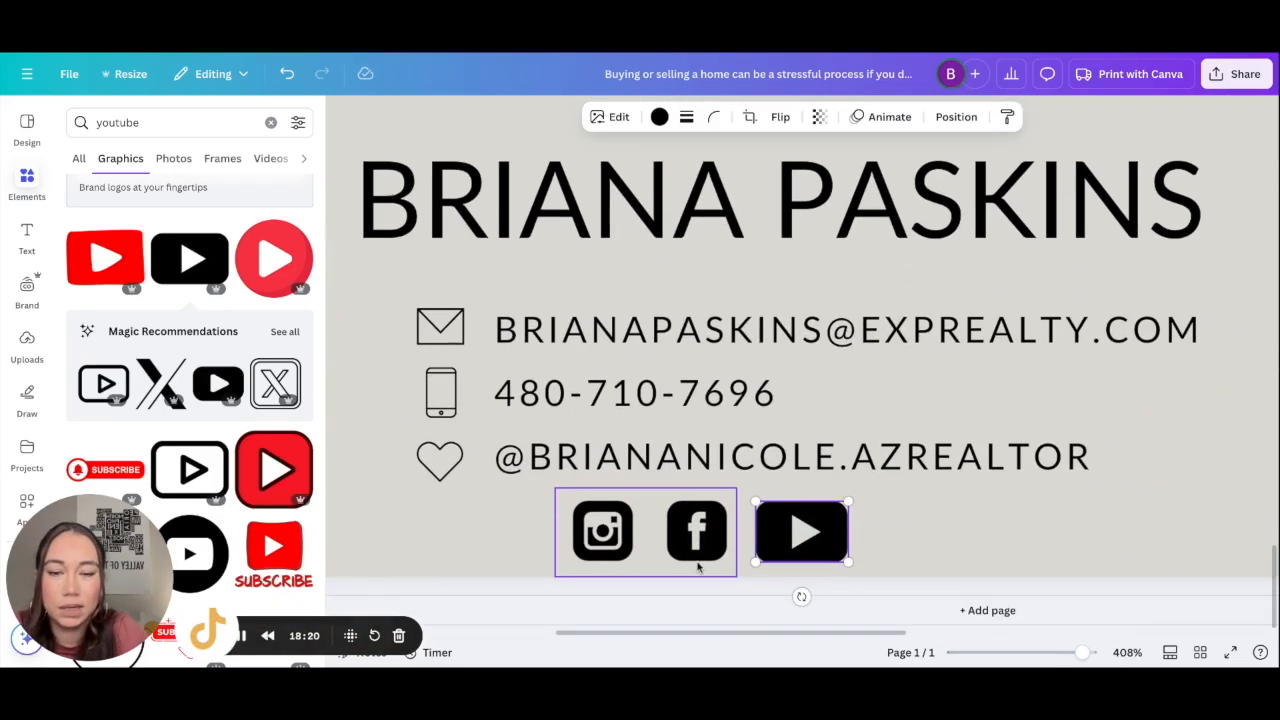
{"action": "scroll", "coordinate": [697, 566], "scroll_direction": "down", "scroll_amount": 1}
{"action": "left_click_drag", "start_coordinate": [828, 540], "coordinate": [837, 538]}
{"action": "left_click", "coordinate": [883, 529]}
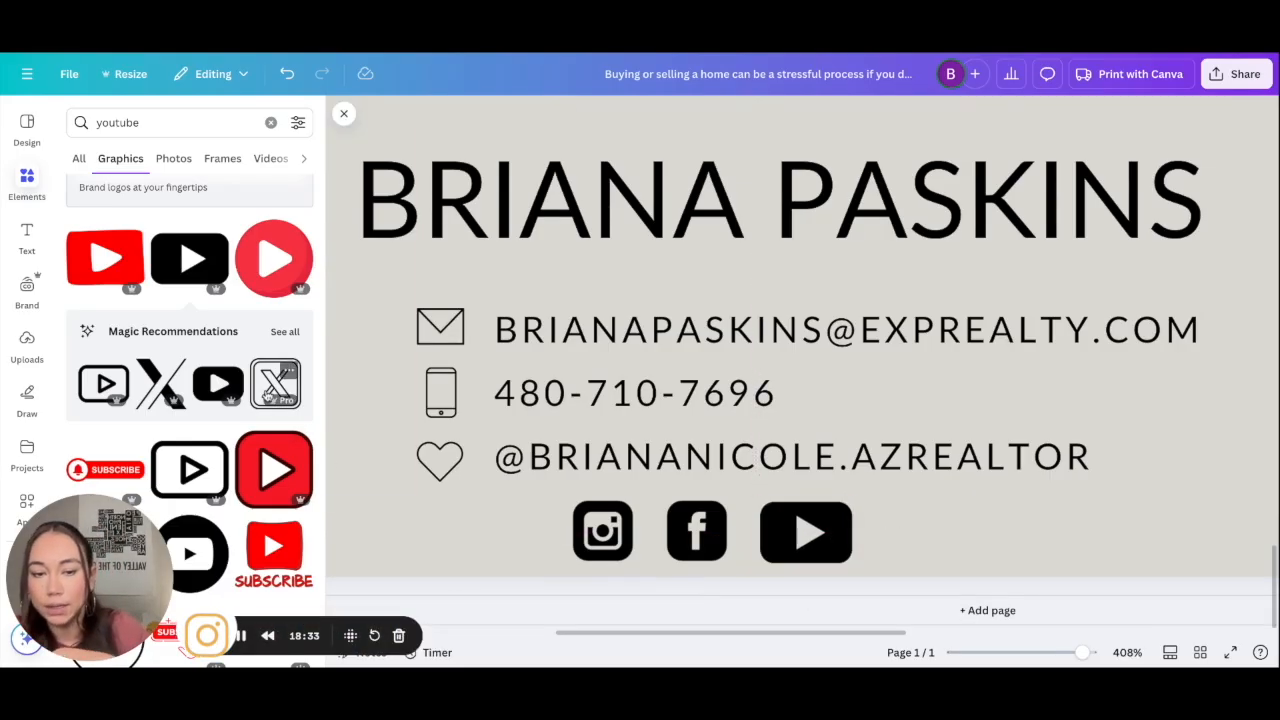
{"action": "left_click", "coordinate": [764, 346]}
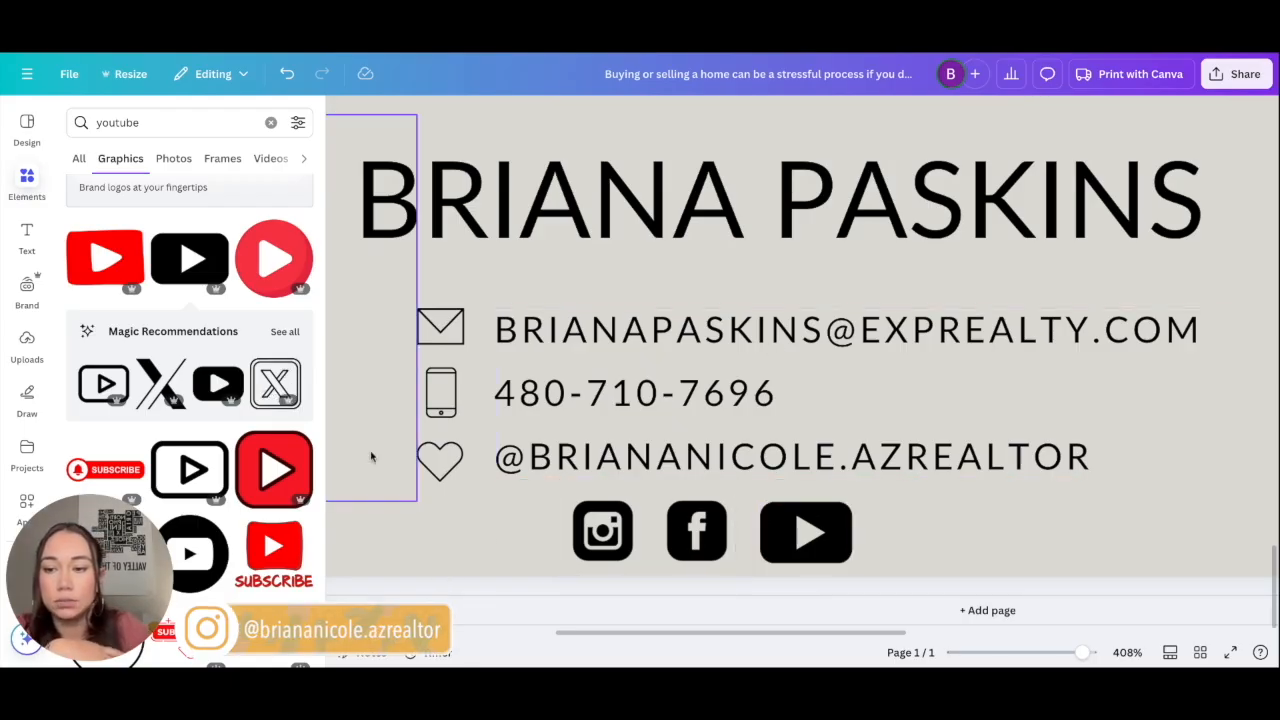
{"action": "scroll", "coordinate": [370, 457], "scroll_direction": "down", "scroll_amount": 10}
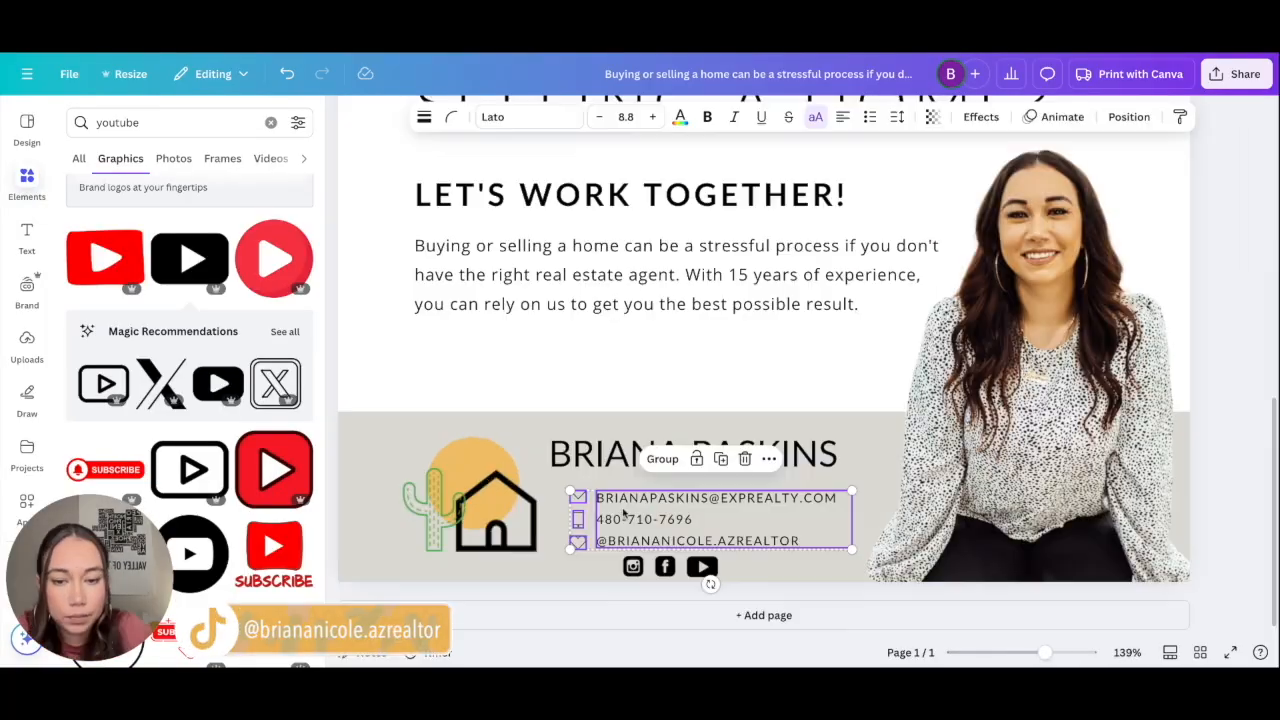
Step: Nudge the contact details and three social icons slightly higher, then view the whole flyer
{"action": "left_click_drag", "start_coordinate": [625, 512], "coordinate": [621, 502]}
{"action": "left_click", "coordinate": [826, 596]}
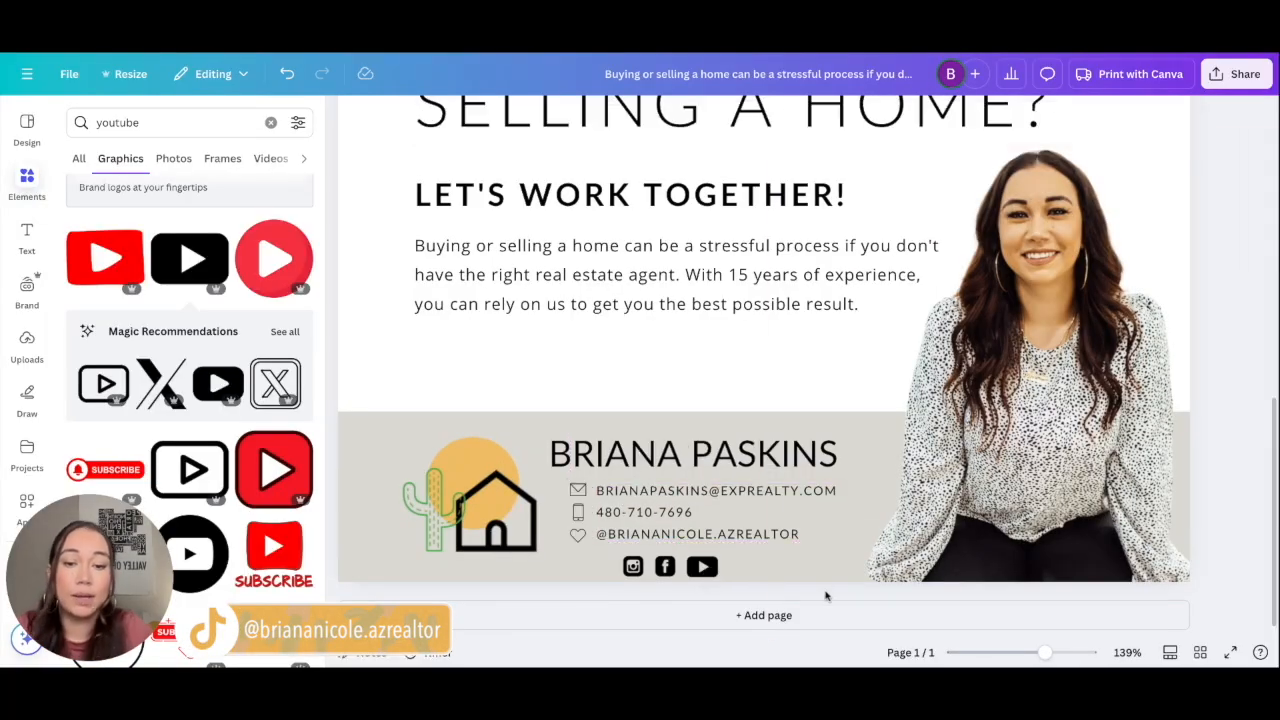
{"action": "scroll", "coordinate": [771, 500], "scroll_direction": "down", "scroll_amount": 5, "text": "ctrl"}
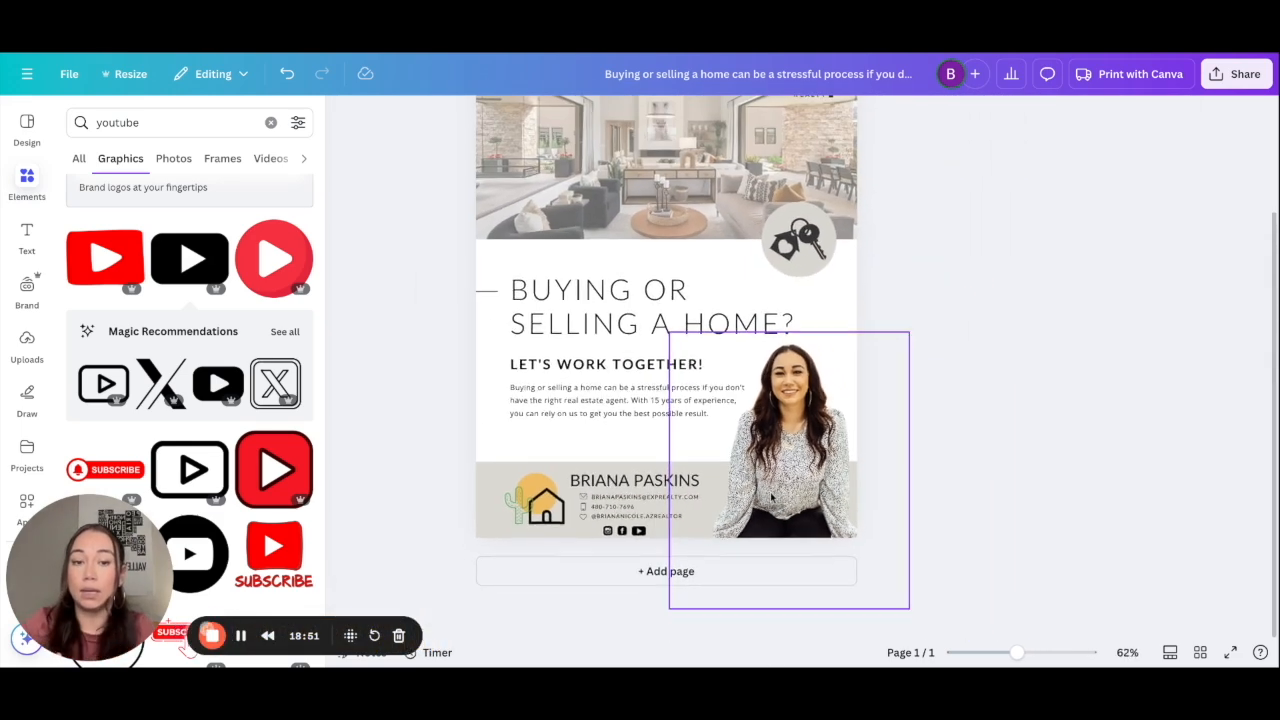
{"action": "scroll", "coordinate": [771, 500], "scroll_direction": "down", "scroll_amount": 1, "text": "ctrl"}
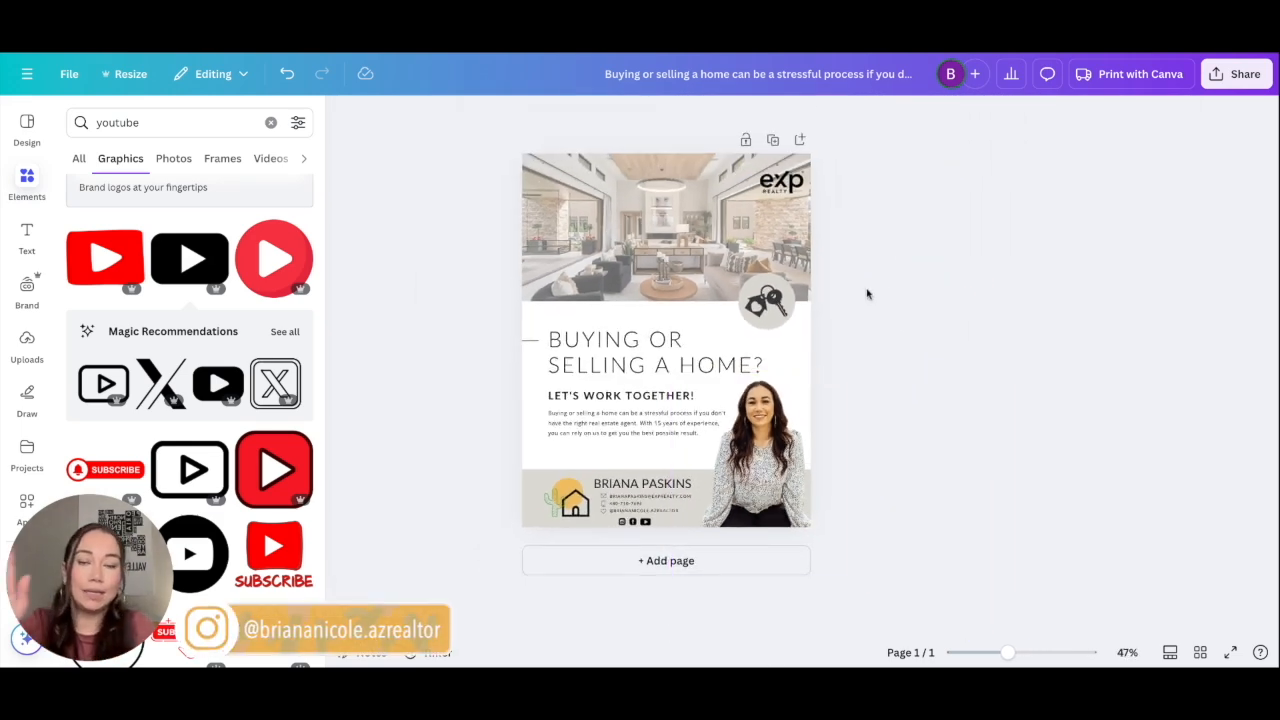
{"action": "scroll", "coordinate": [842, 312], "scroll_direction": "down", "scroll_amount": 2, "text": "ctrl"}
{"action": "scroll", "coordinate": [842, 312], "scroll_direction": "up", "scroll_amount": 3, "text": "ctrl"}
{"action": "scroll", "coordinate": [842, 312], "scroll_direction": "down", "scroll_amount": 1, "text": "ctrl"}
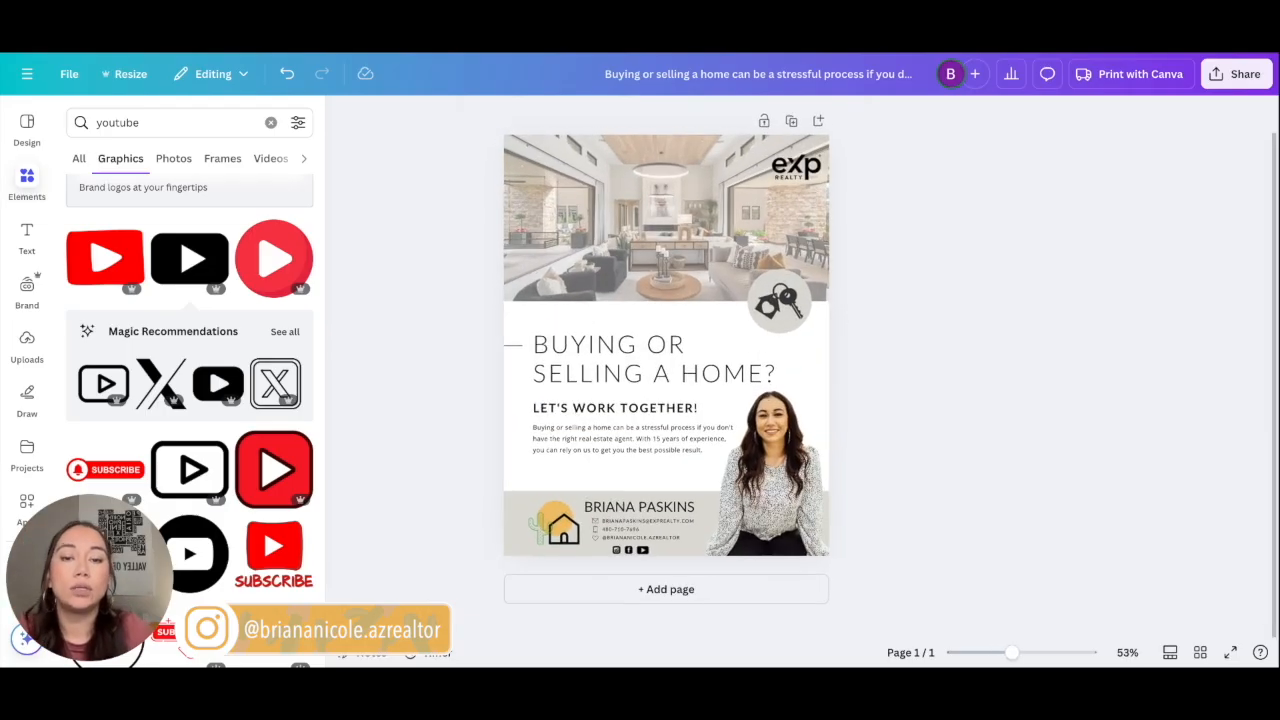
Step: Download the flyer as a PDF Print file from Share > Download
{"action": "left_click", "coordinate": [1225, 75]}
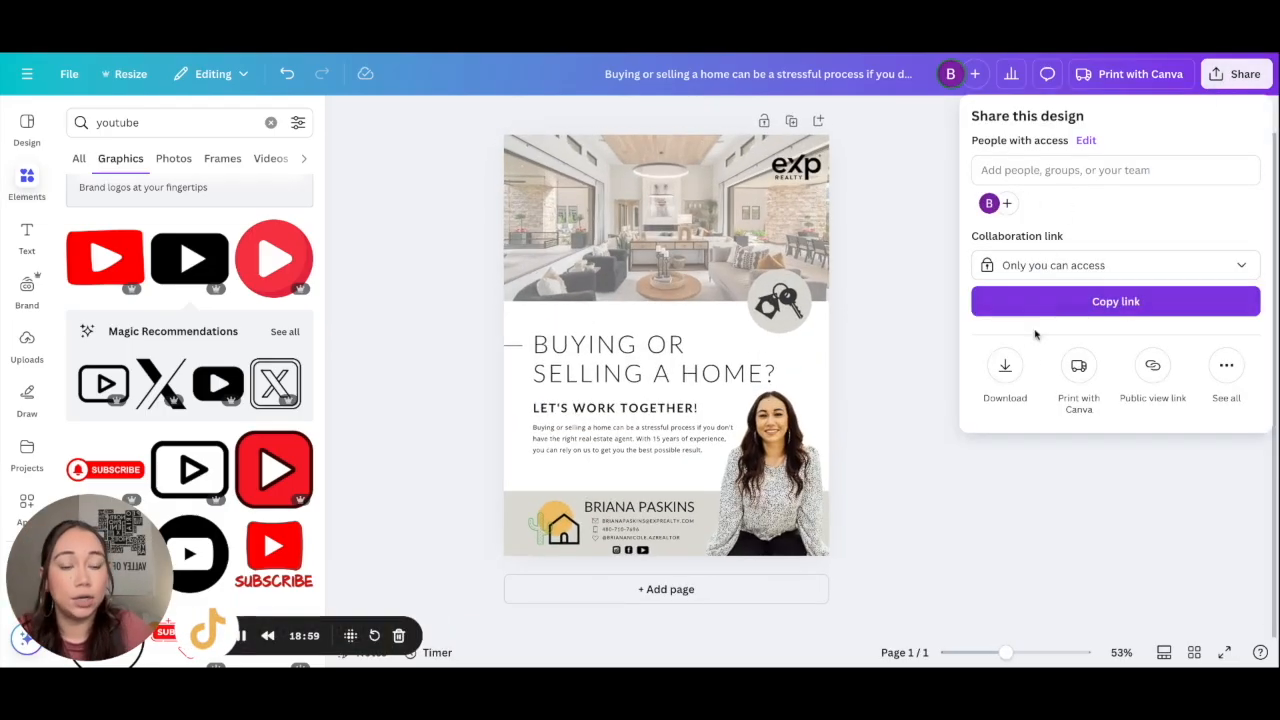
{"action": "left_click", "coordinate": [1005, 370]}
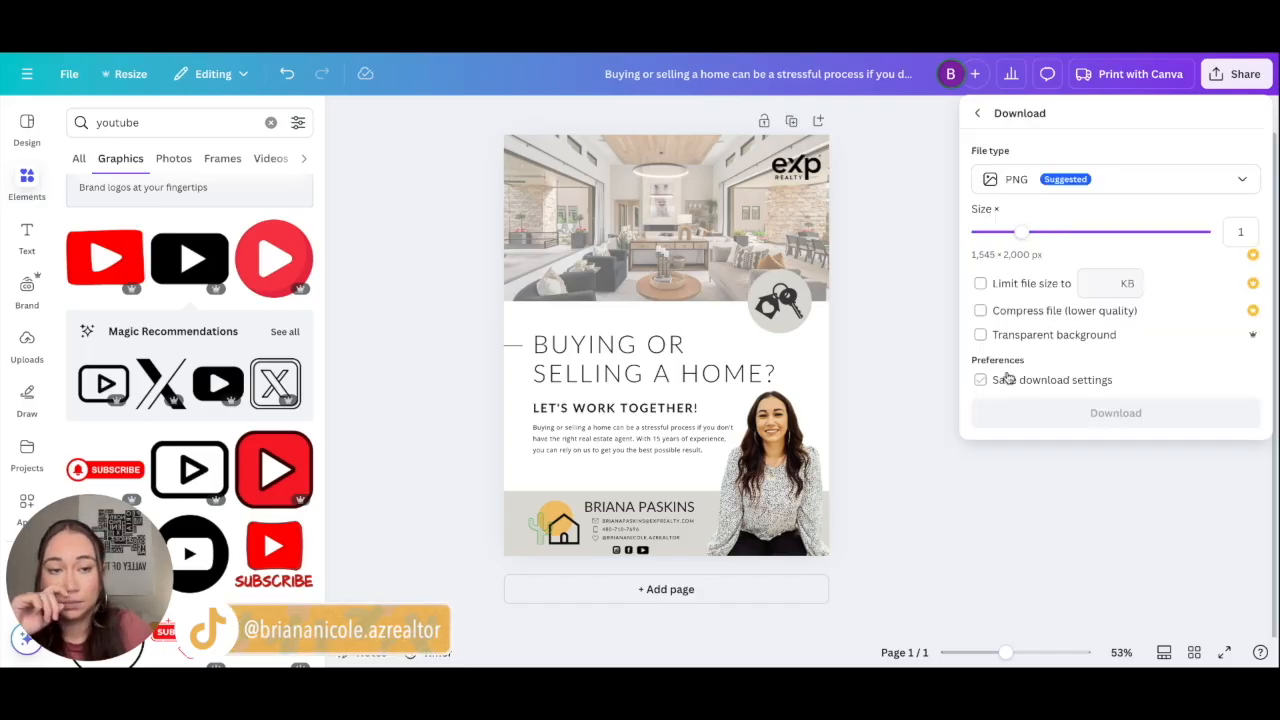
{"action": "left_click", "coordinate": [1030, 186]}
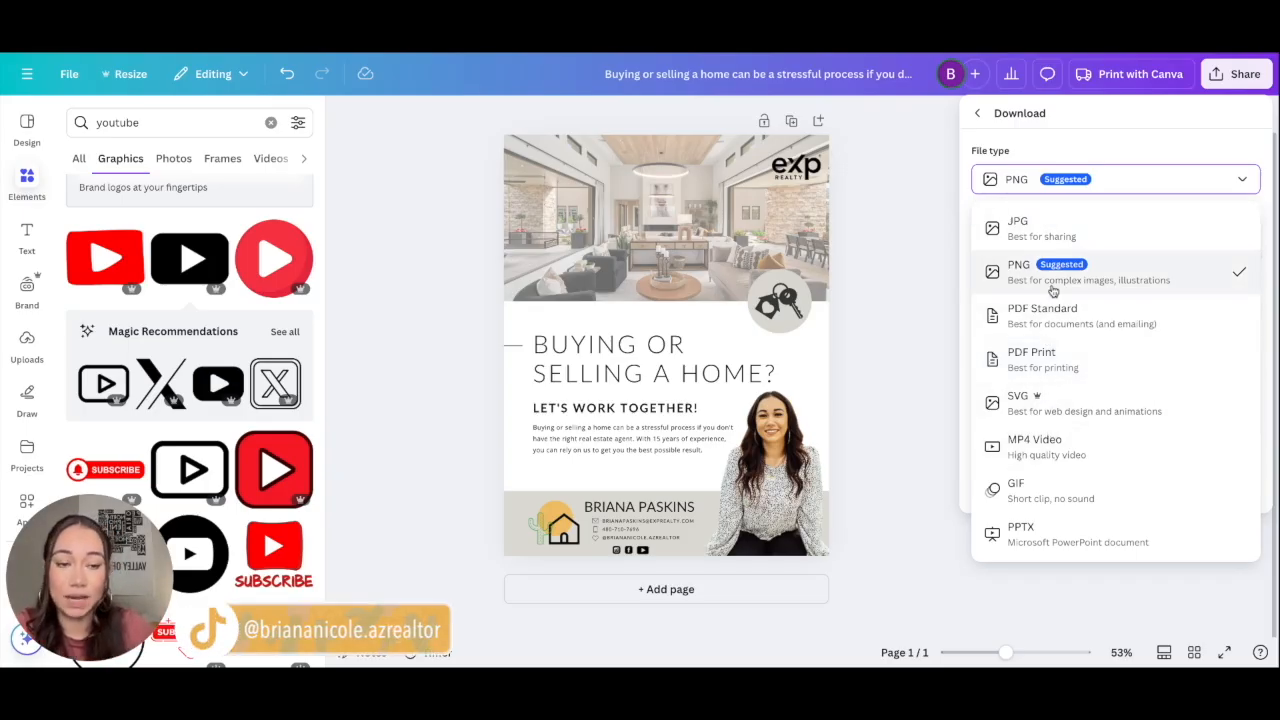
{"action": "left_click", "coordinate": [1053, 356]}
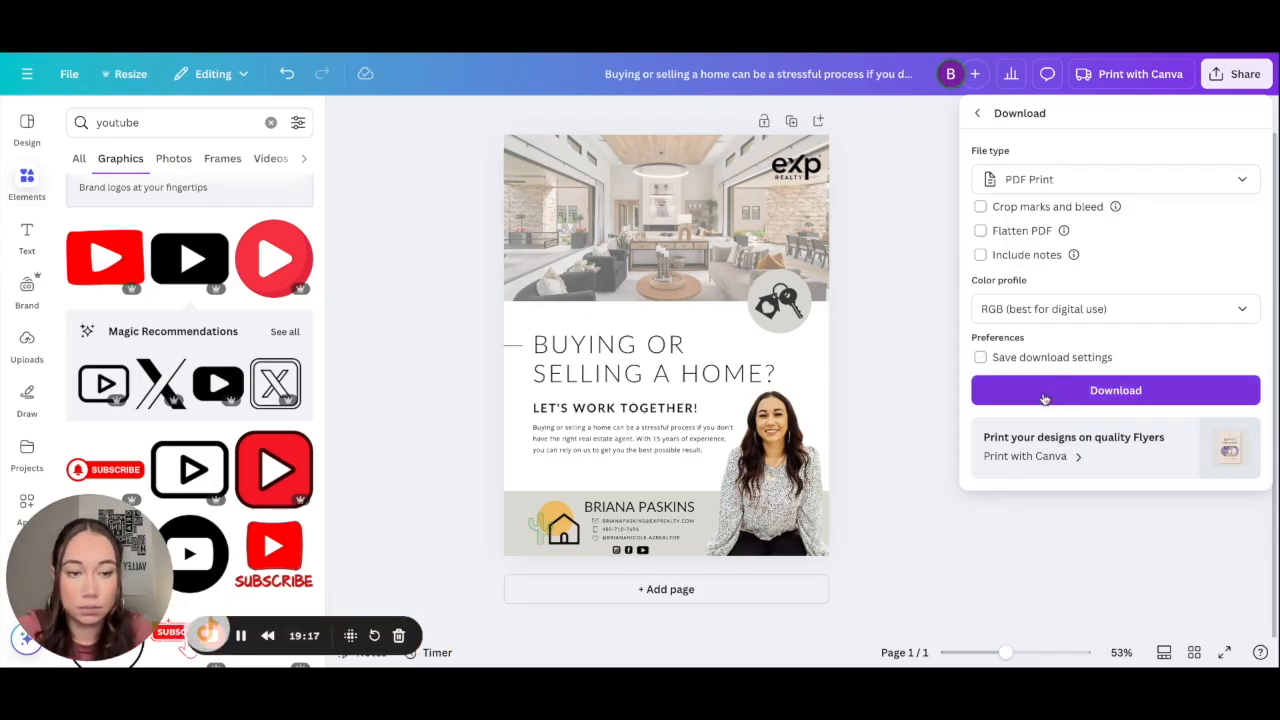
{"action": "left_click", "coordinate": [1044, 398]}
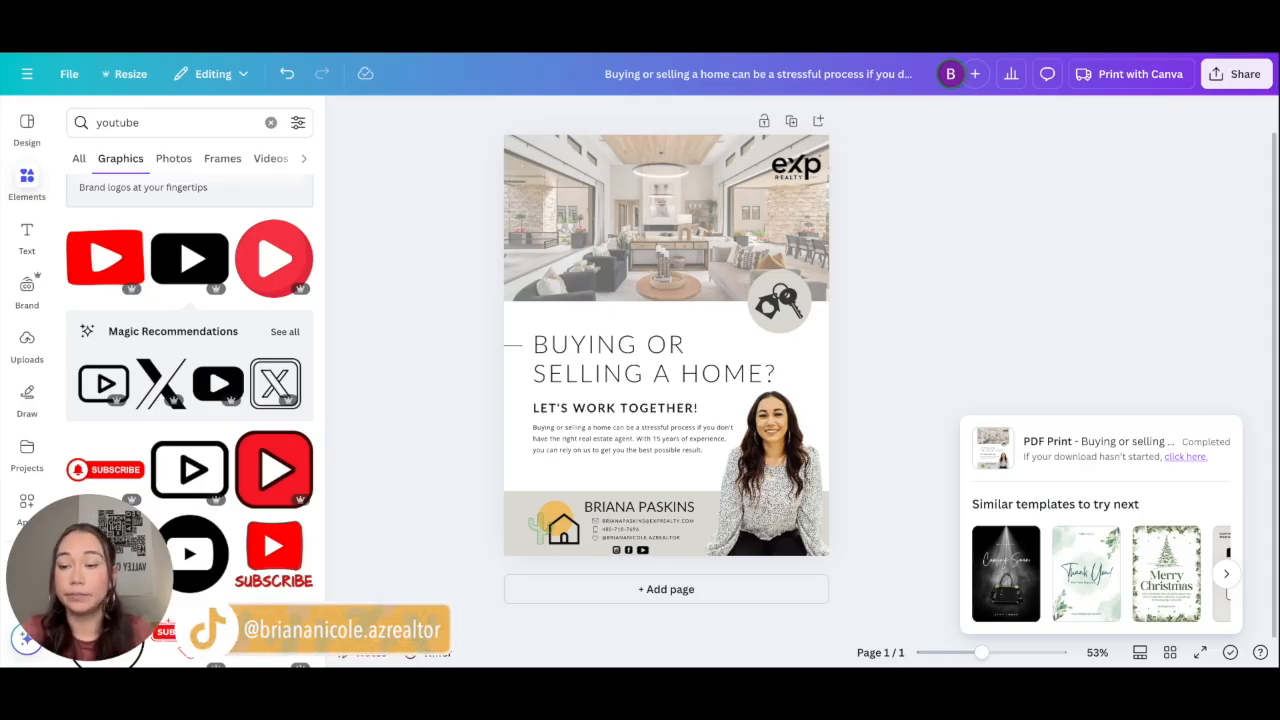
Step: Rename the design to 'Buy/Sell Flyer'
{"action": "left_click", "coordinate": [755, 73]}
{"action": "type", "text": "Bu"}
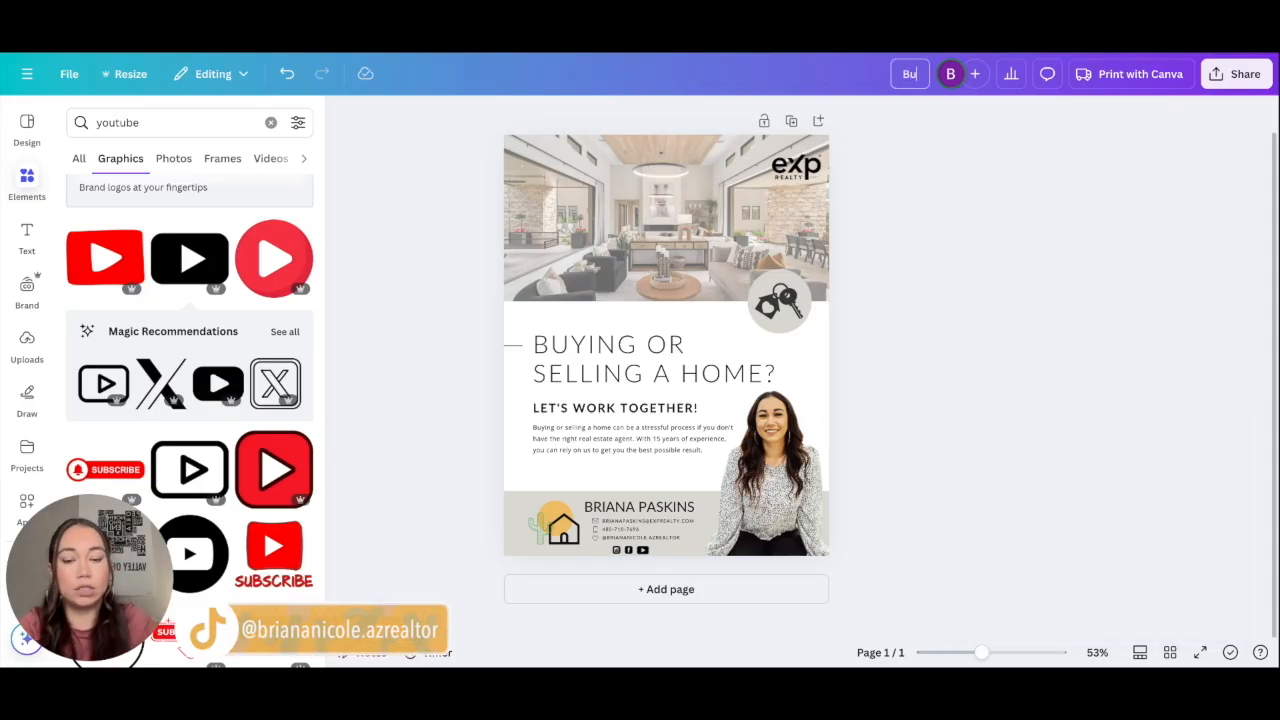
{"action": "type", "text": "y/Sell Flyer"}
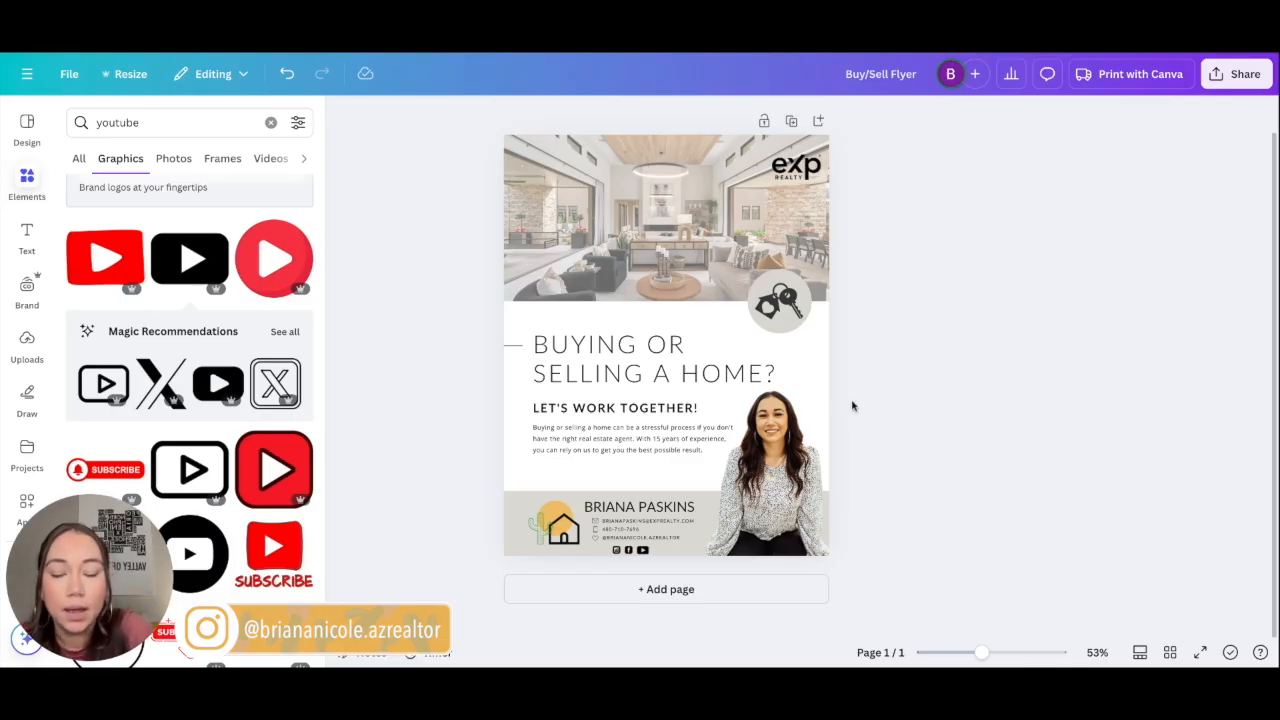
{"action": "scroll", "coordinate": [852, 404], "scroll_direction": "up", "scroll_amount": 2}
{"action": "scroll", "coordinate": [852, 404], "scroll_direction": "down", "scroll_amount": 3}
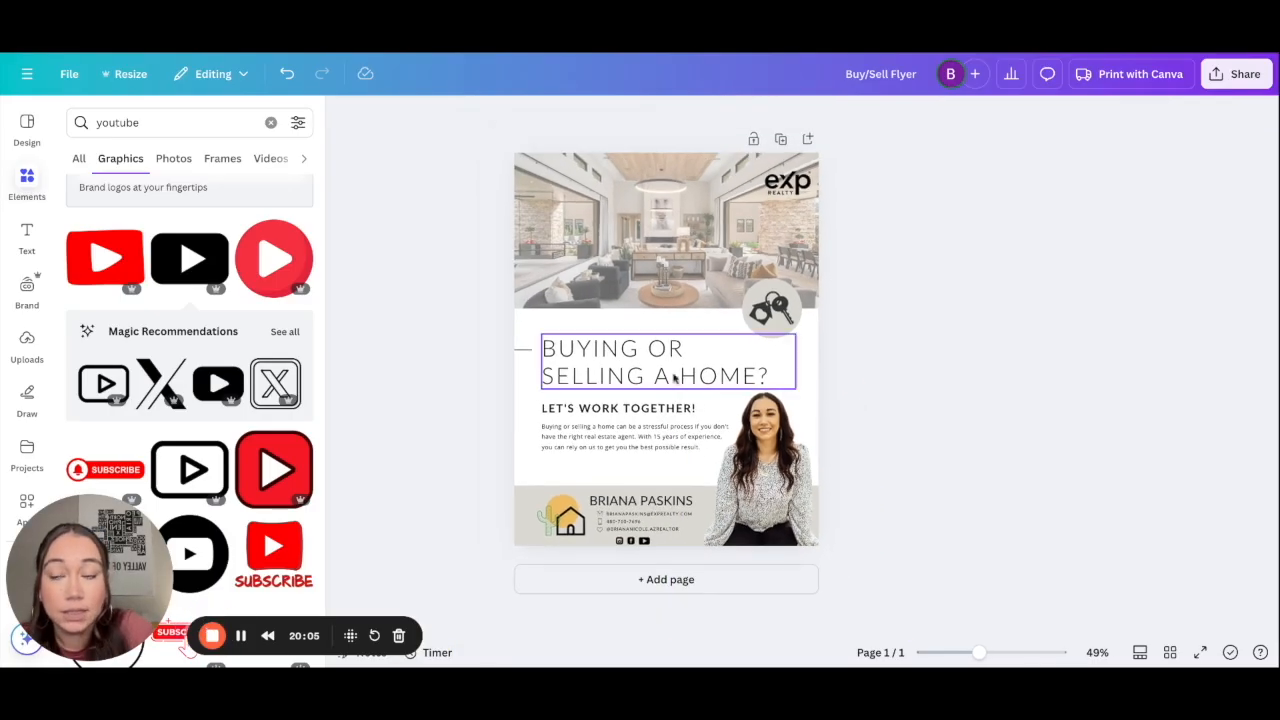
{"action": "scroll", "coordinate": [470, 349], "scroll_direction": "up", "scroll_amount": 1}
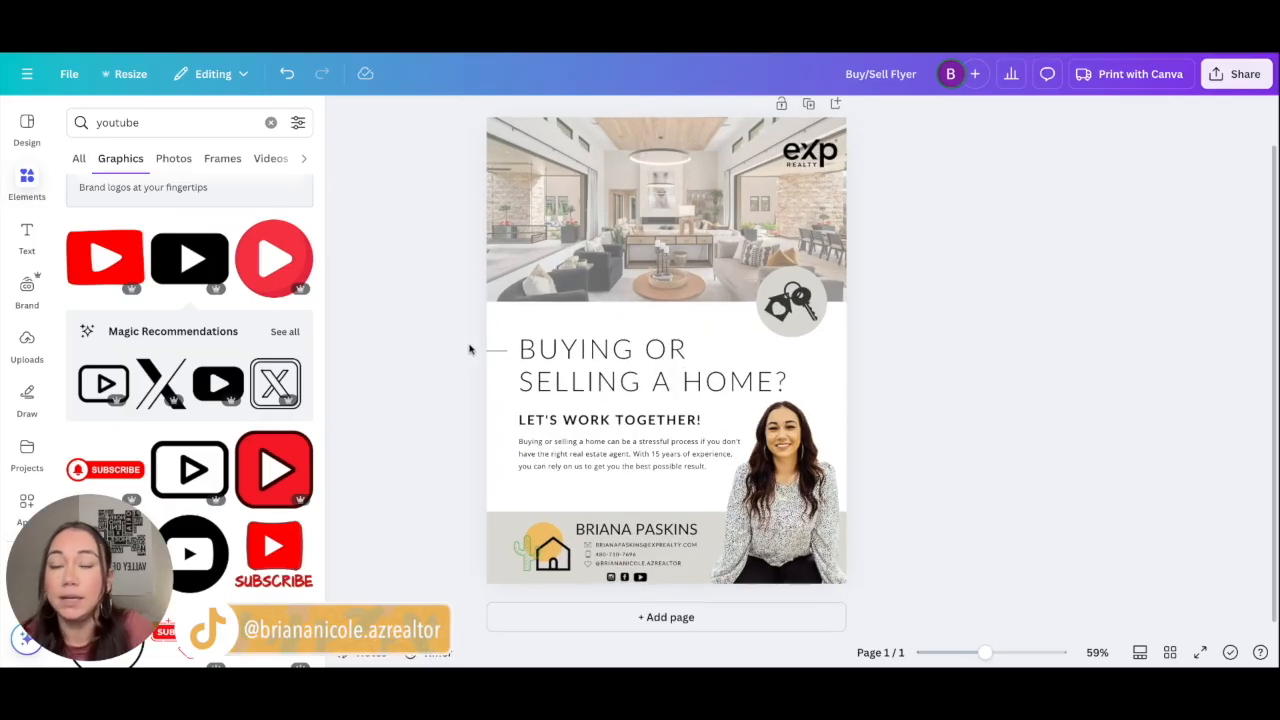